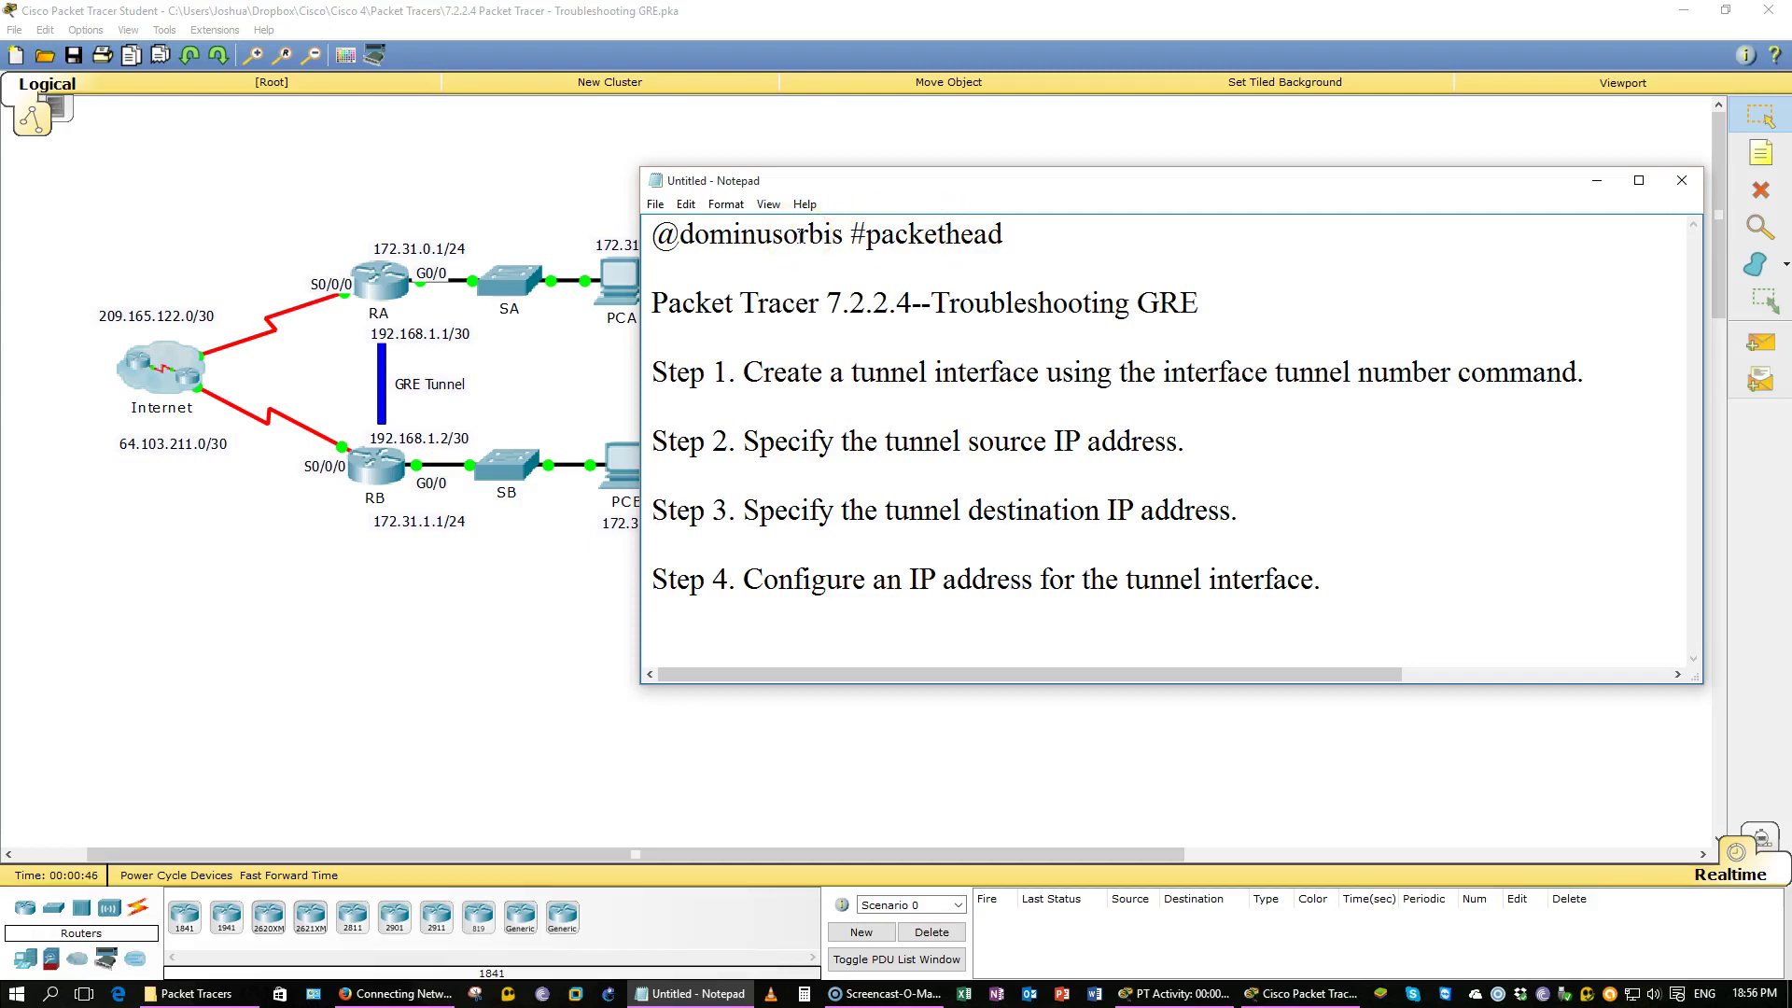
Step: Minimize the Notepad notes to reveal the network topology
double_click(748, 236)
left_click(810, 371)
left_click(1597, 181)
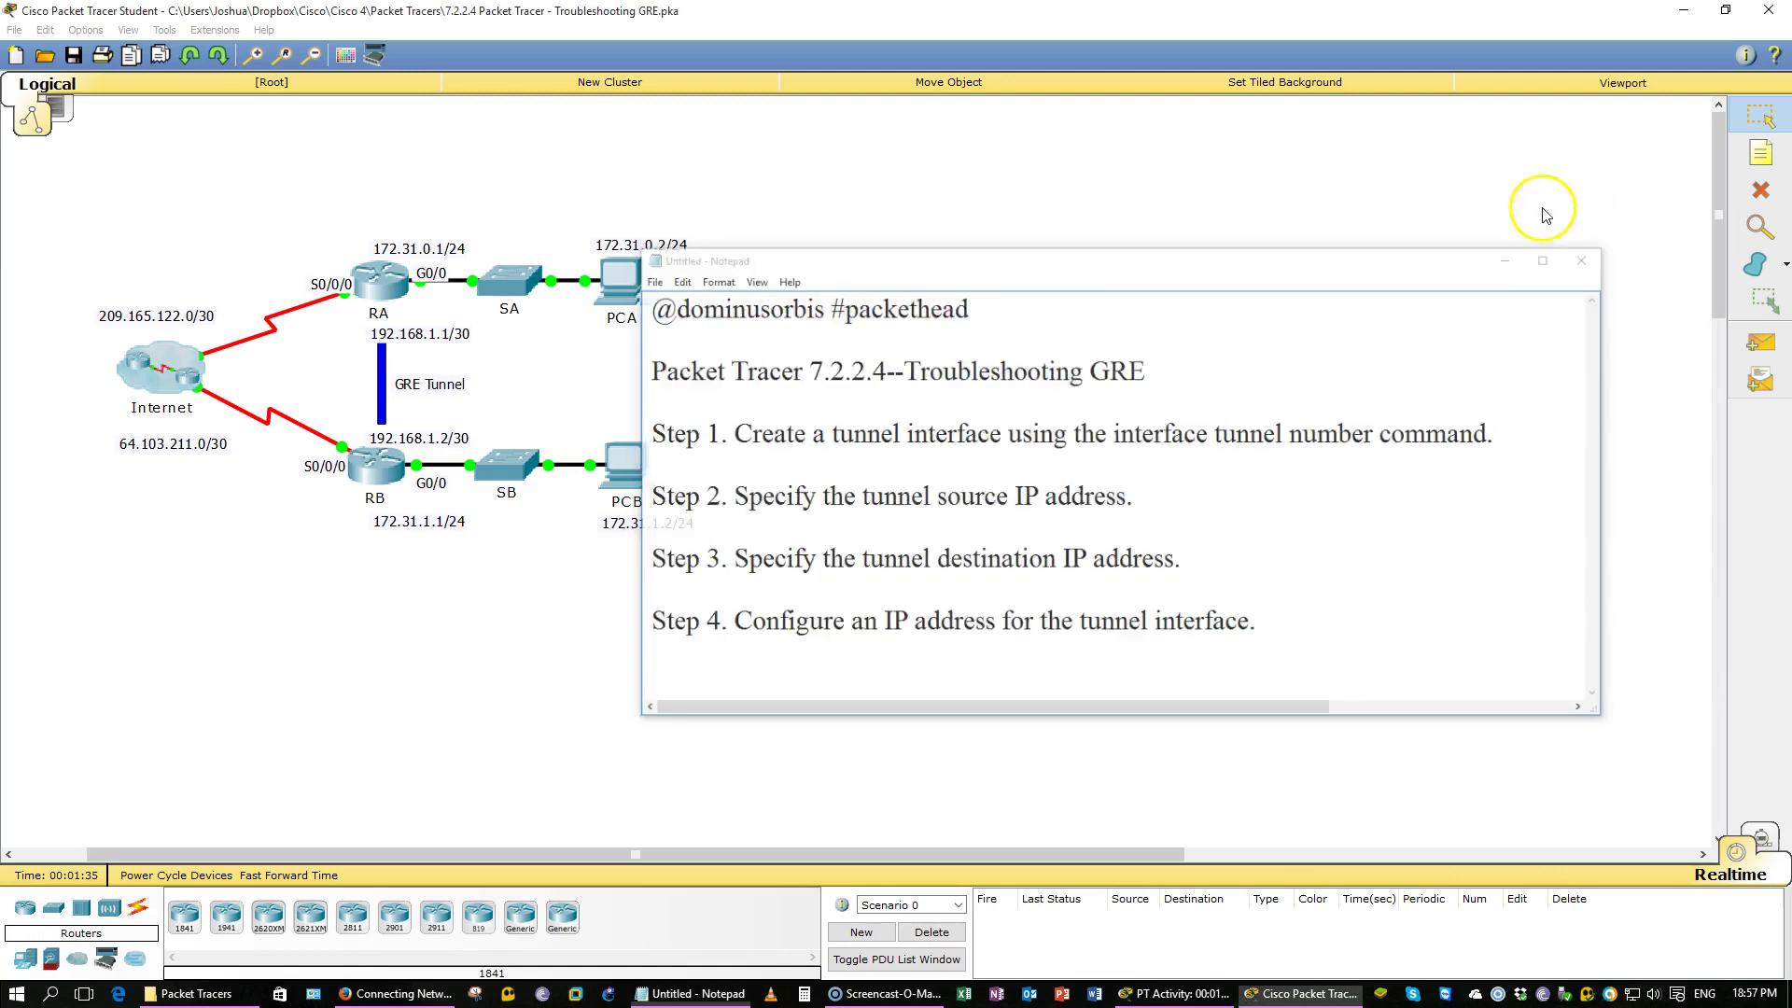
Step: Open router RA's CLI and arrange its console window beside the topology
left_click(383, 300)
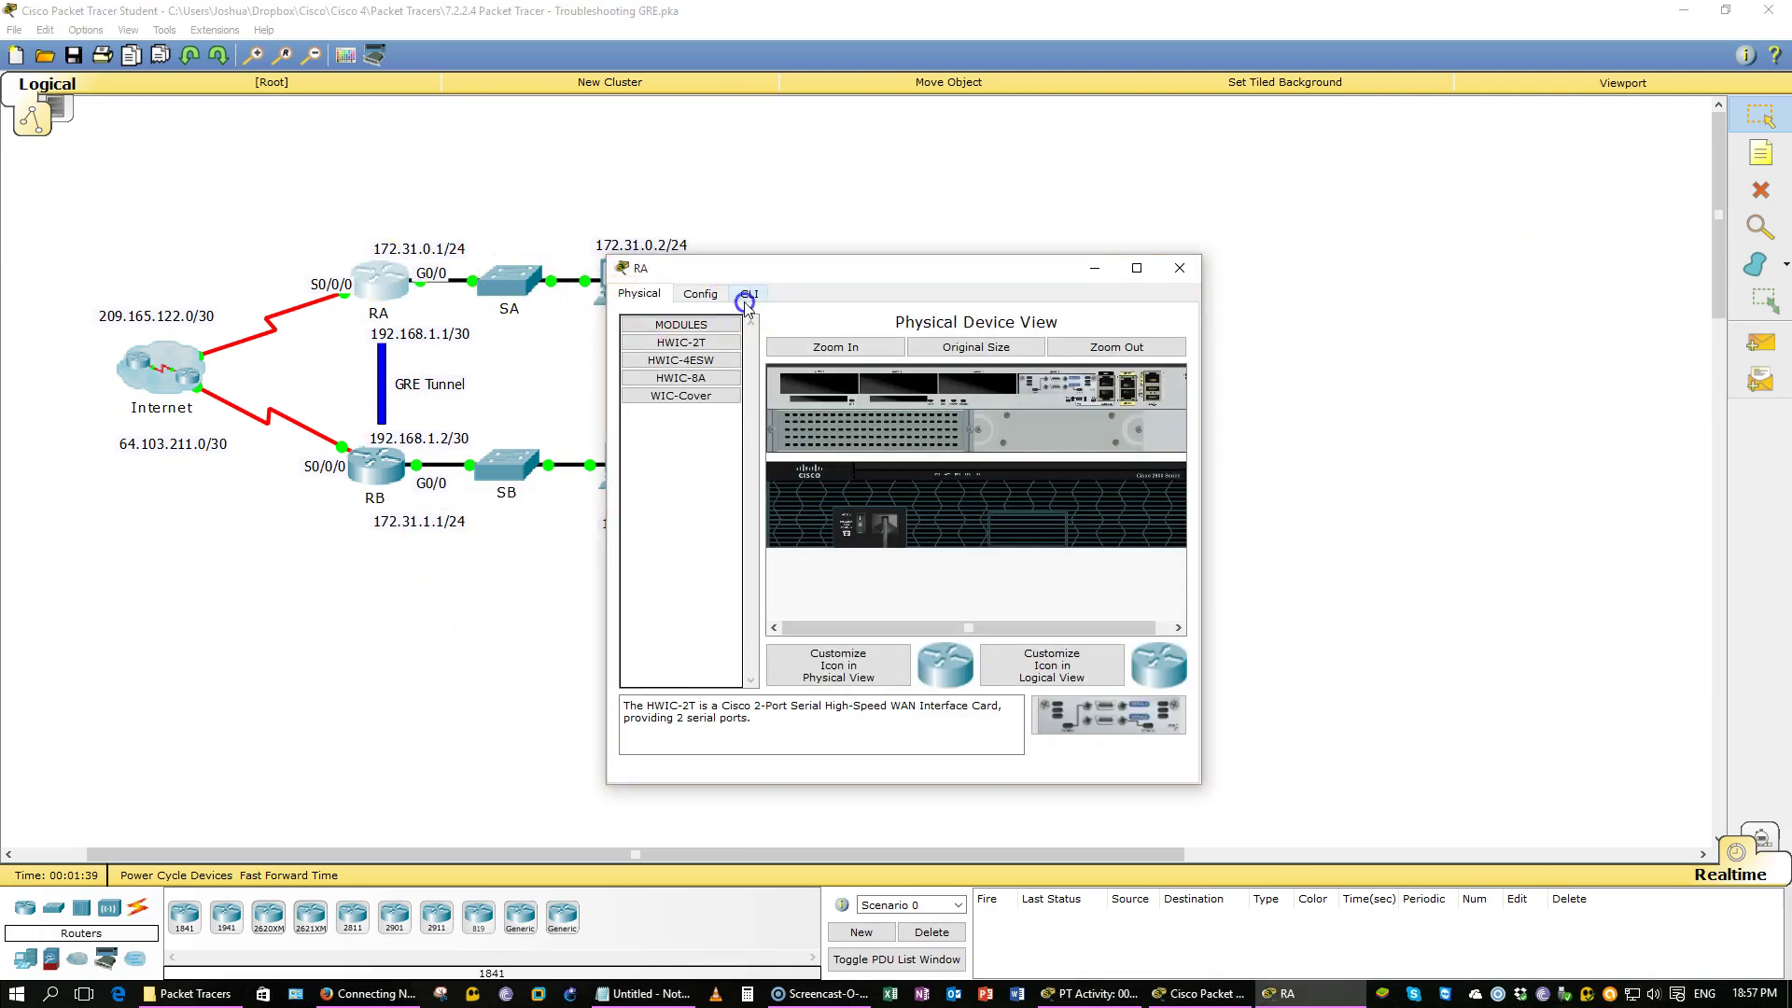
left_click(747, 296)
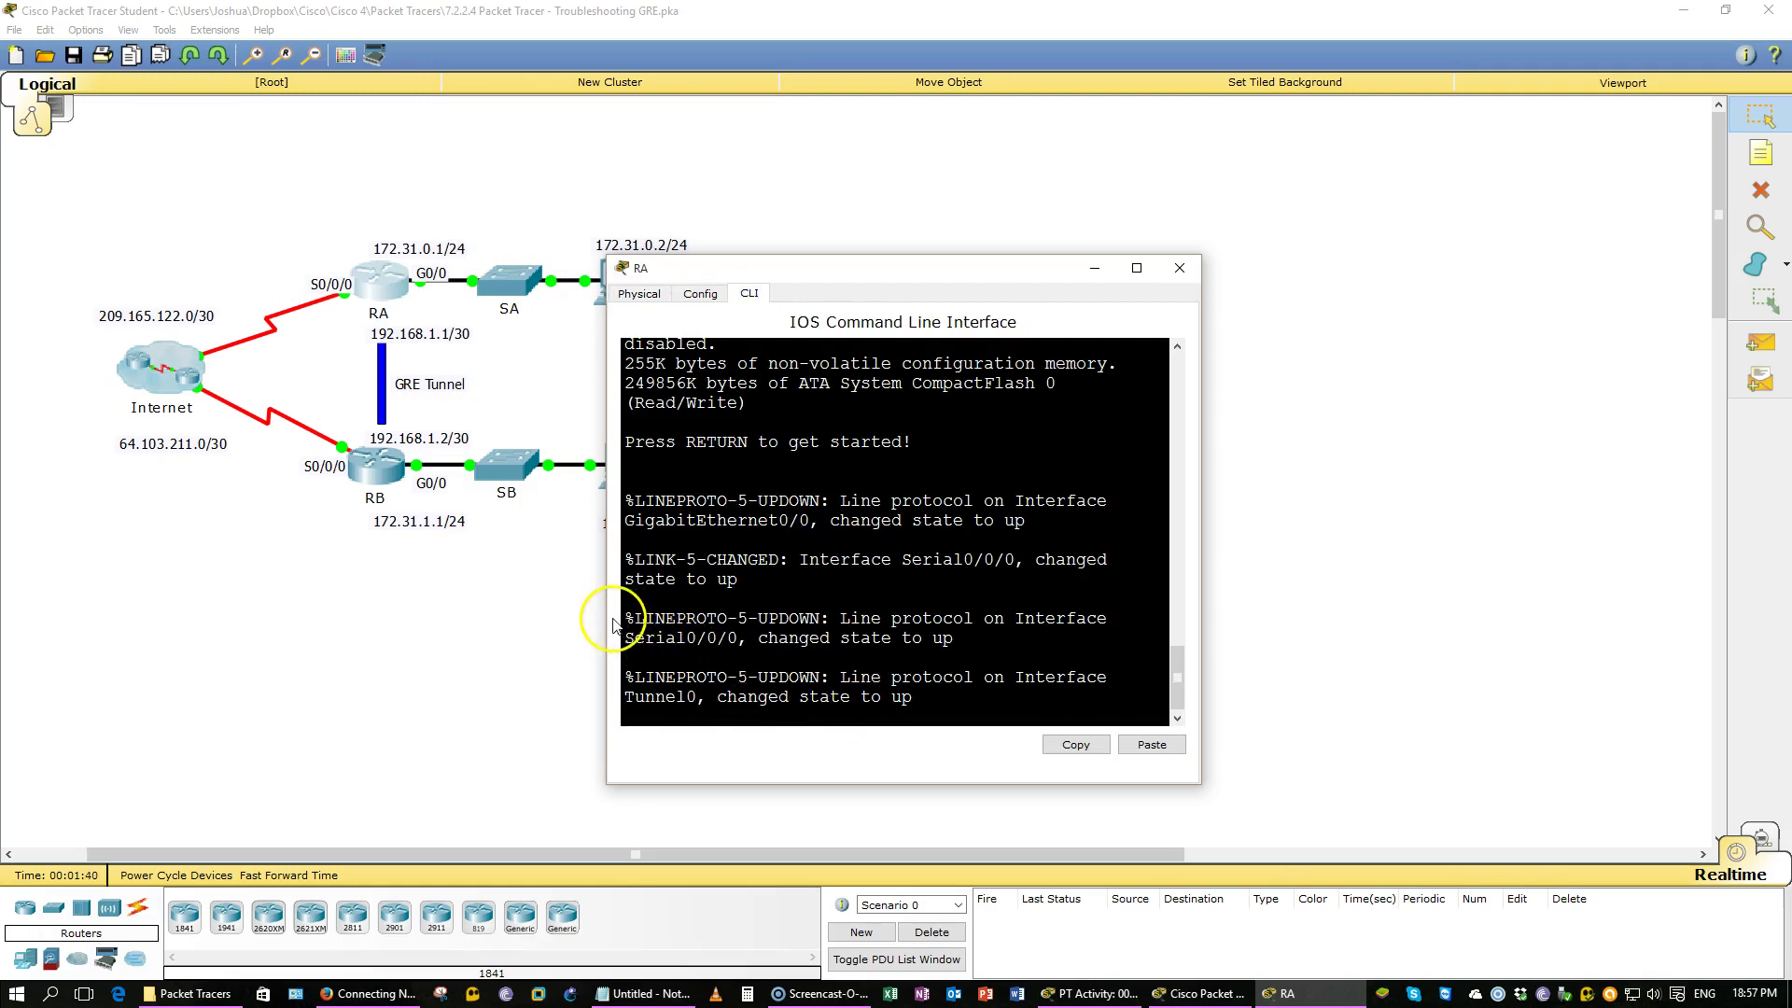
left_click_drag(607, 623, 373, 622)
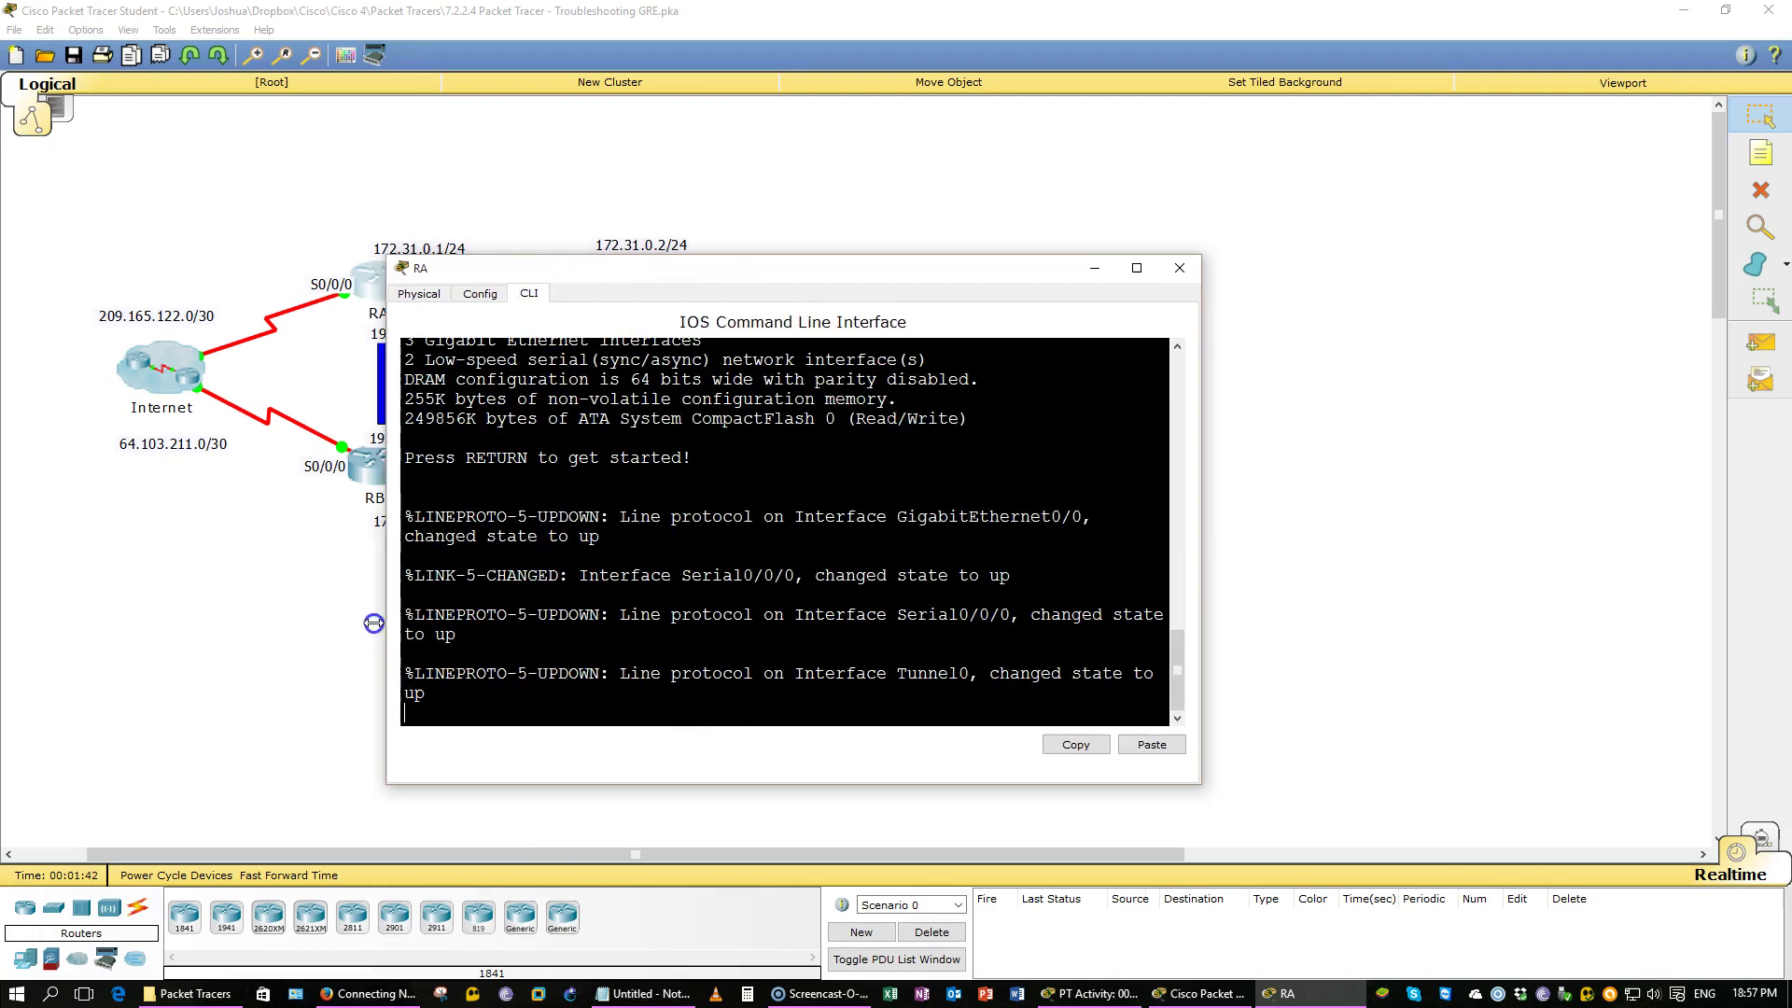
left_click(371, 623)
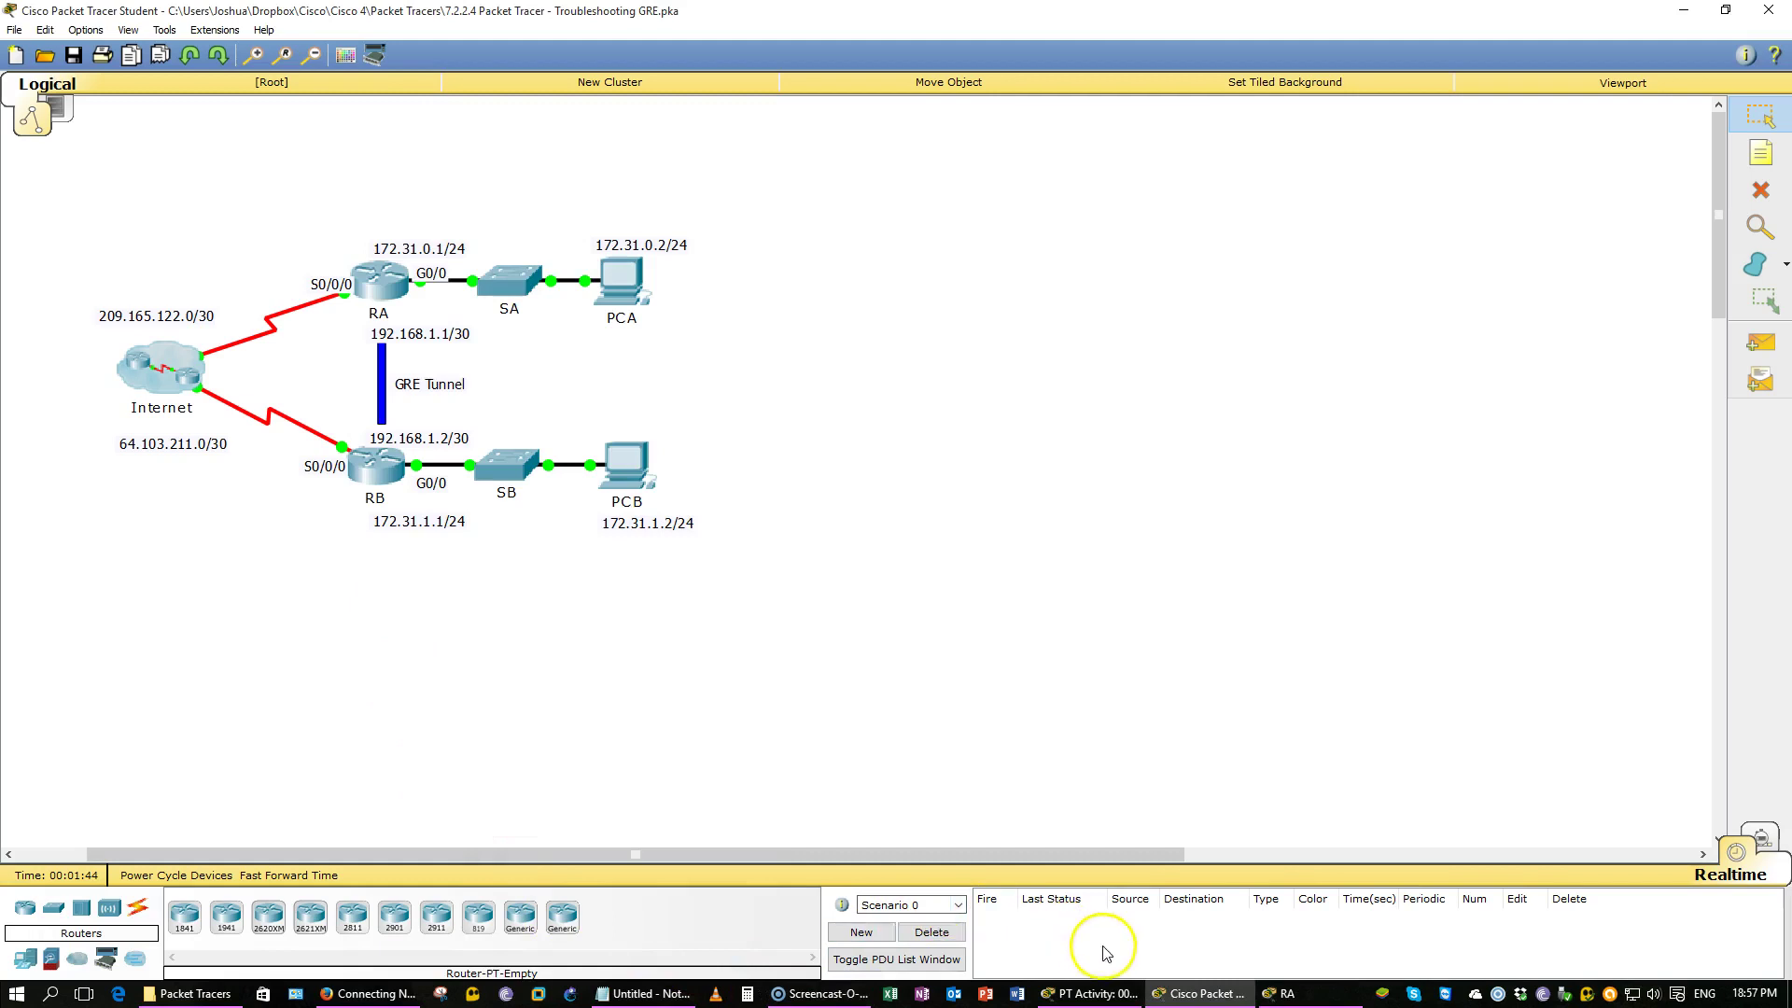
left_click(1280, 993)
left_click_drag(779, 199, 451, 127)
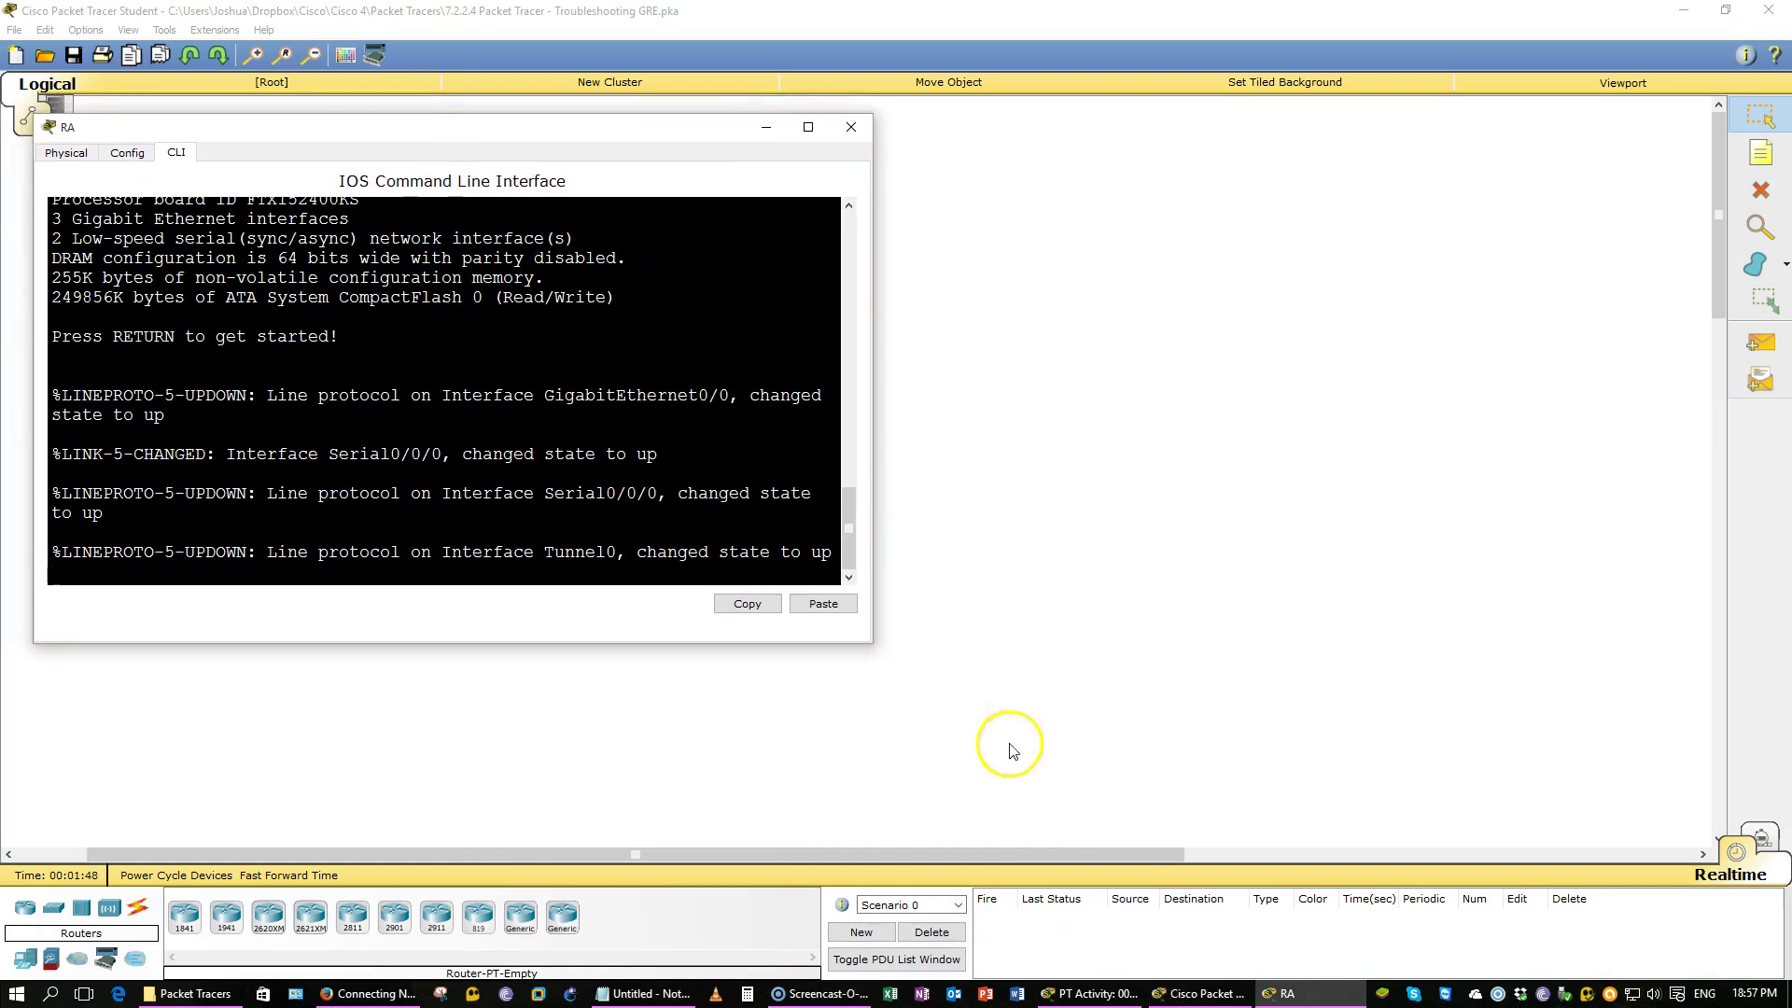
left_click(1162, 997)
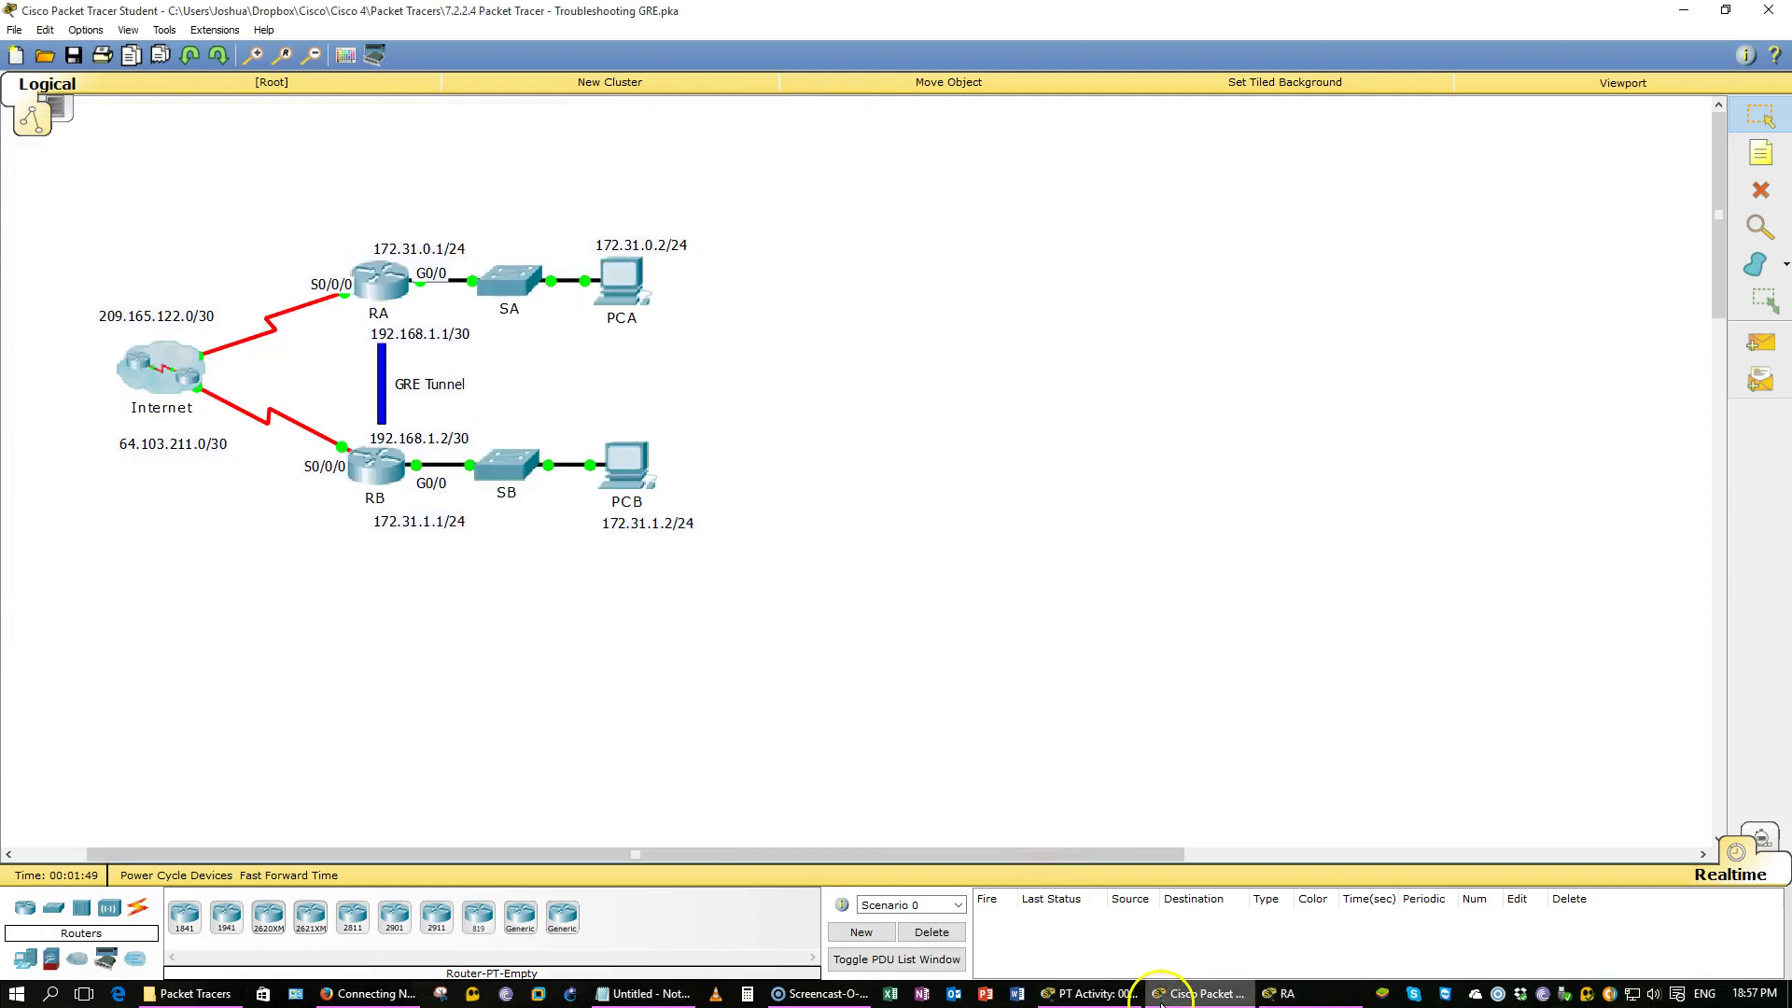
left_click(1287, 993)
left_click(170, 316)
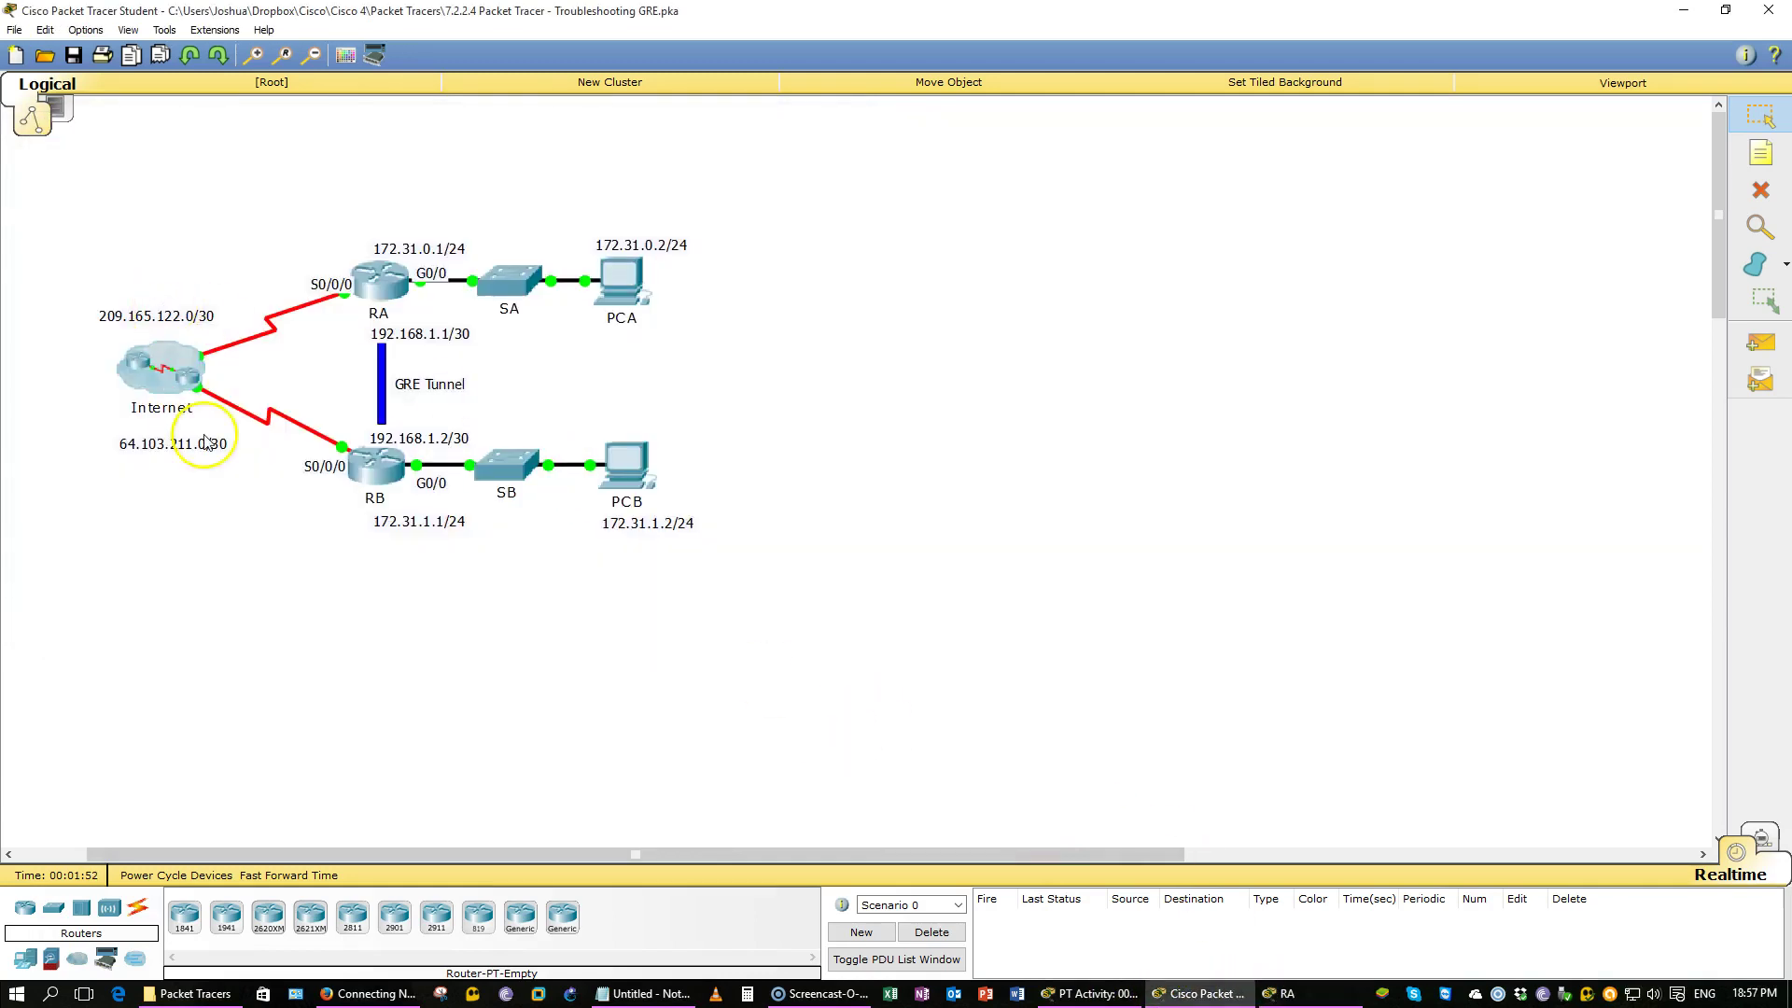
Step: Open router RB's CLI, minimize it, and centre RA's console on screen
left_click(375, 464)
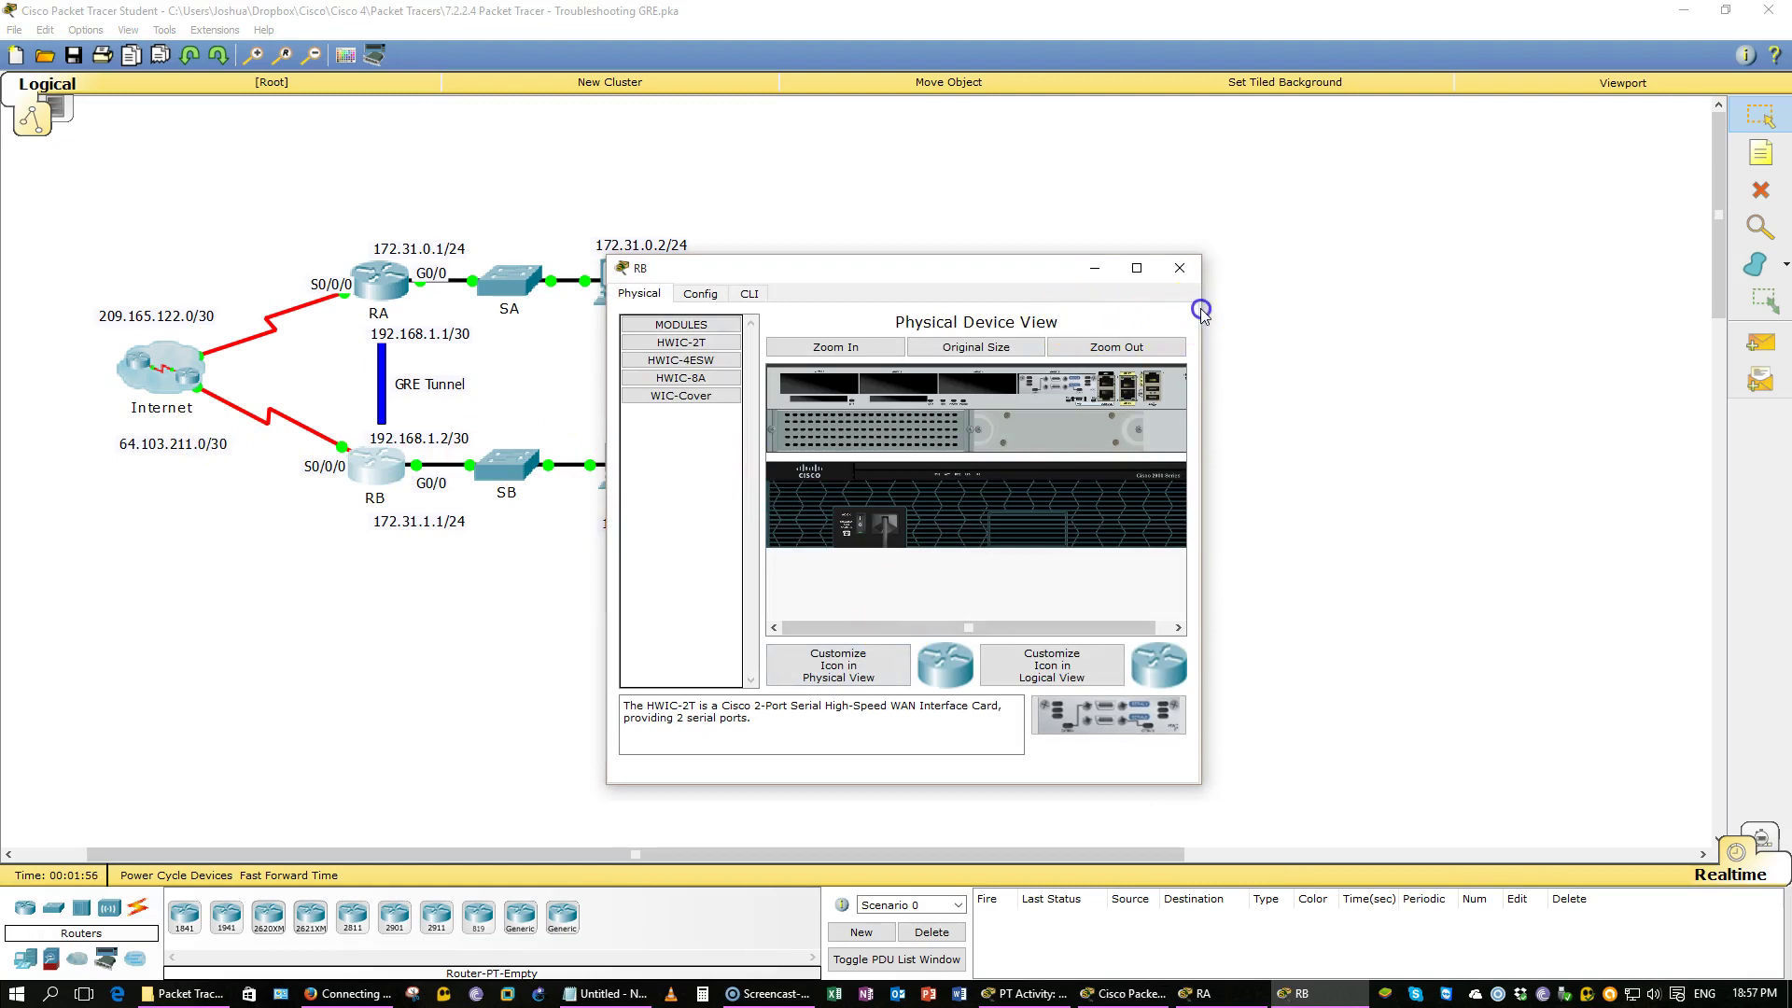
left_click_drag(1201, 317, 1586, 346)
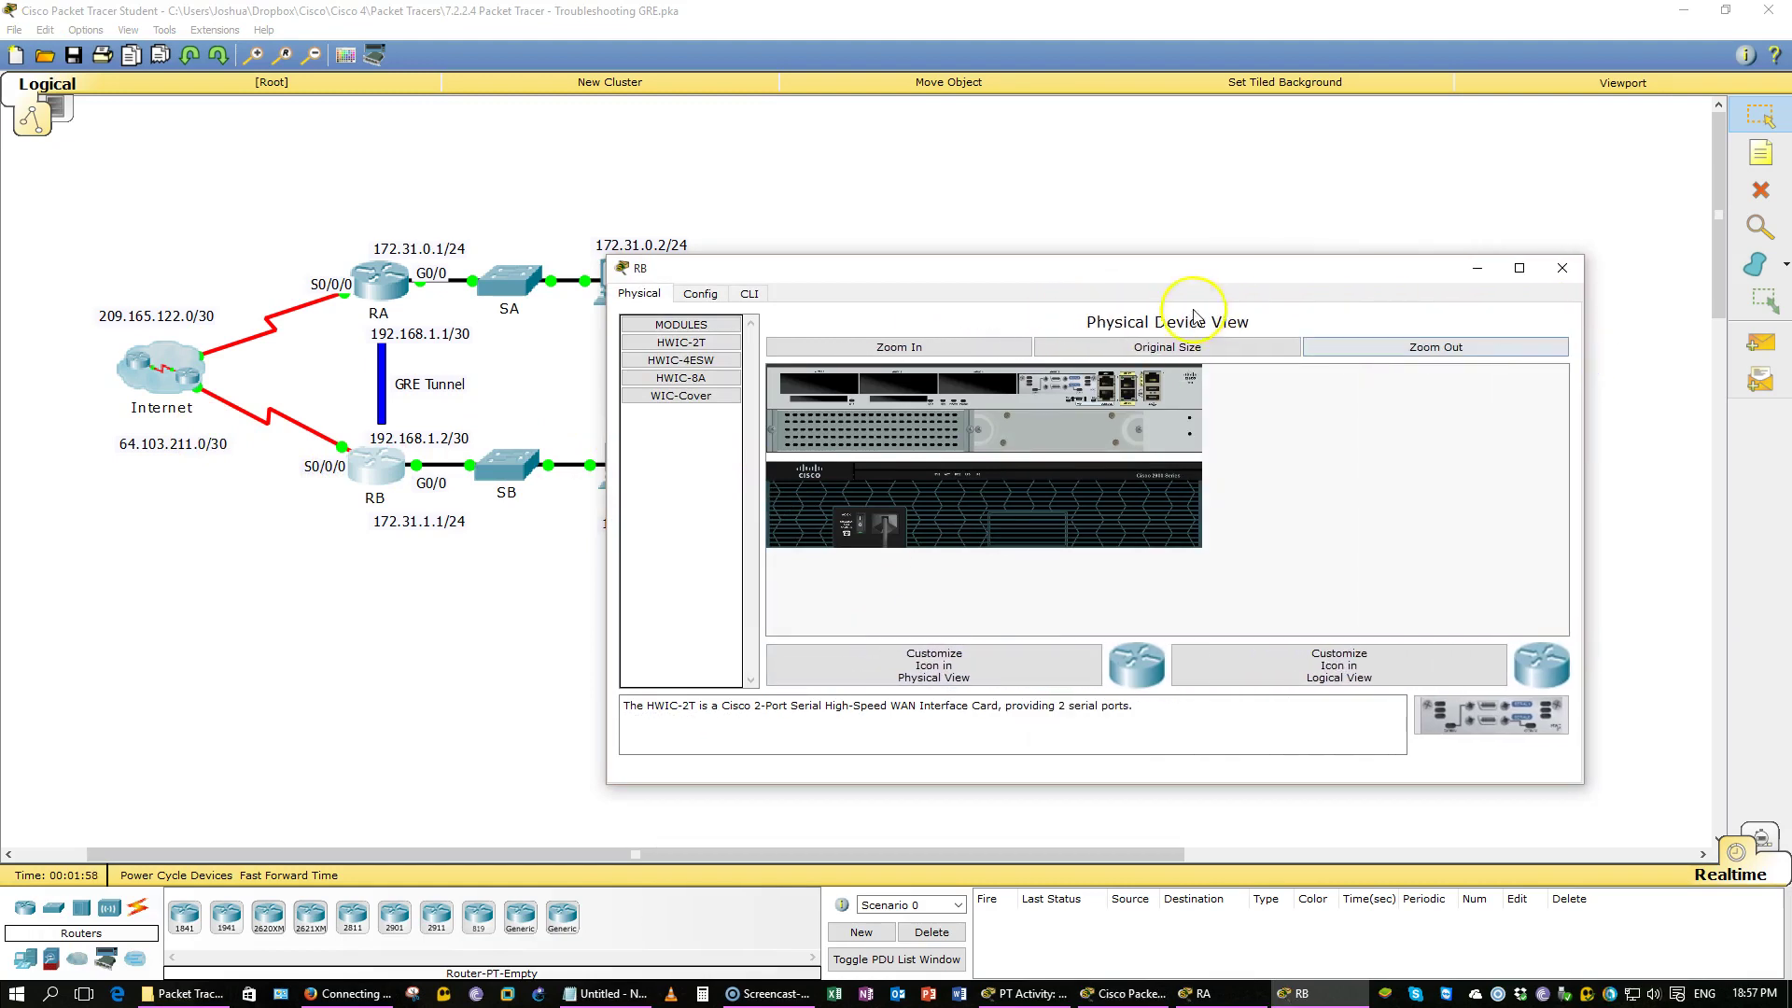
left_click(752, 292)
left_click_drag(784, 267, 898, 147)
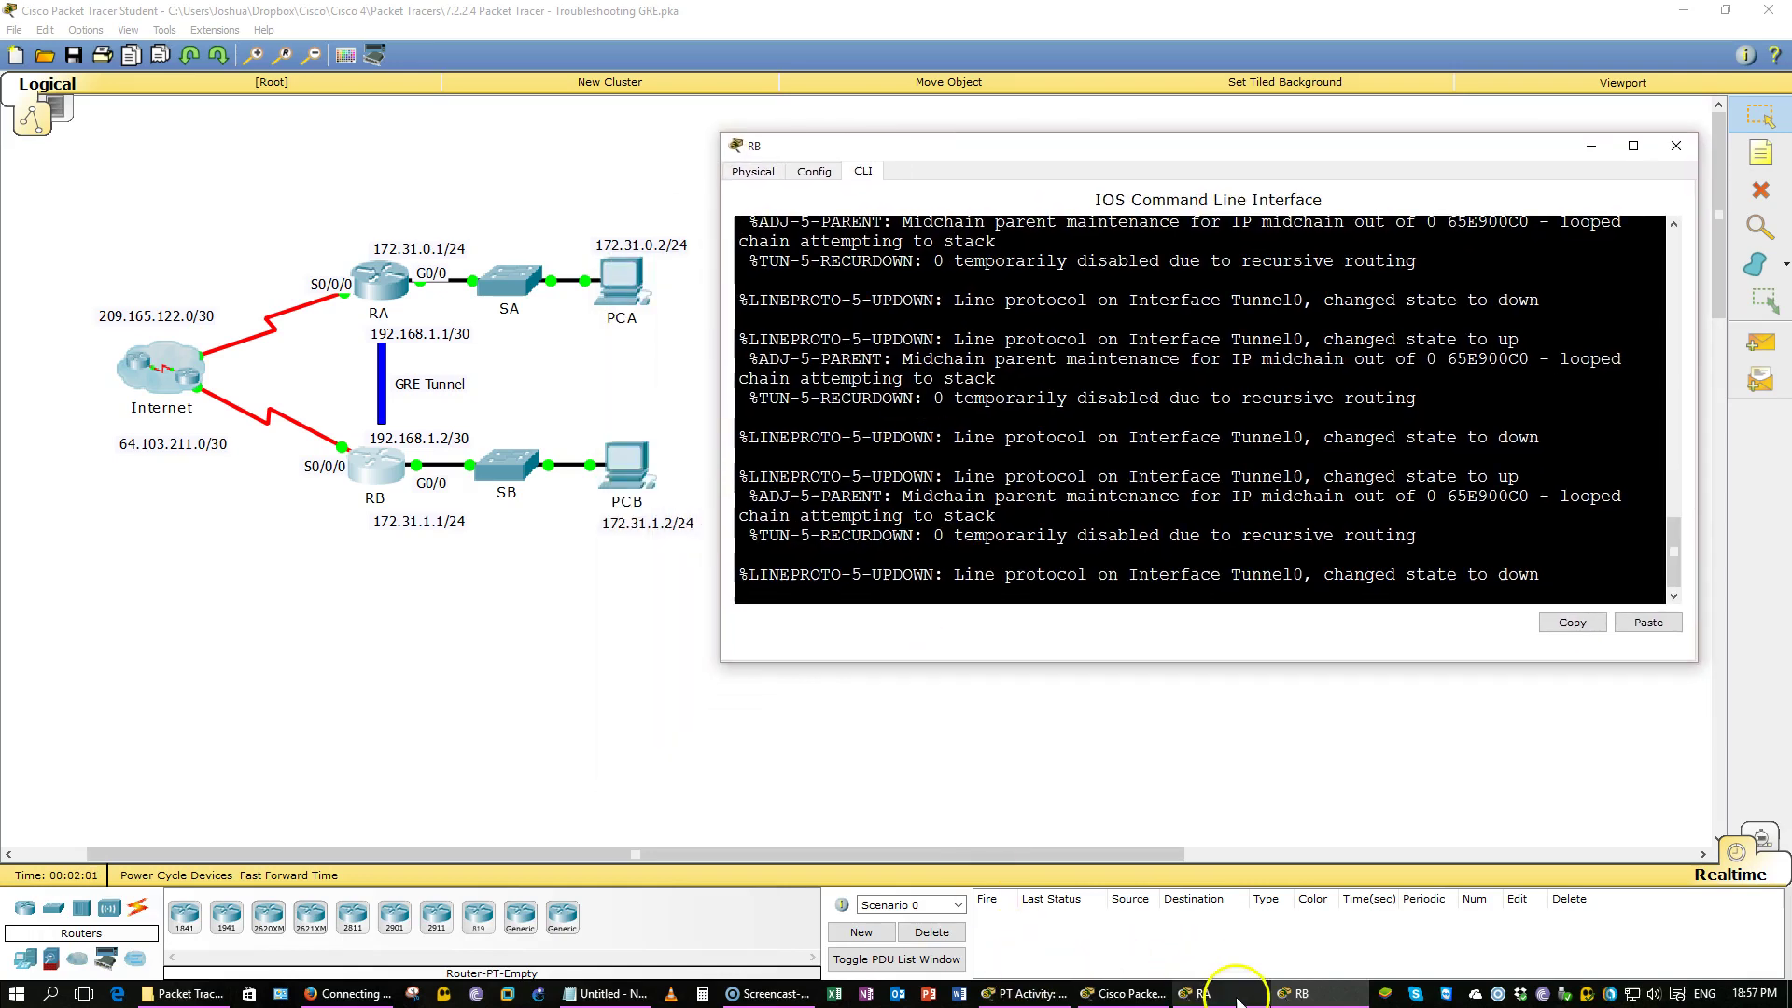
left_click(1203, 993)
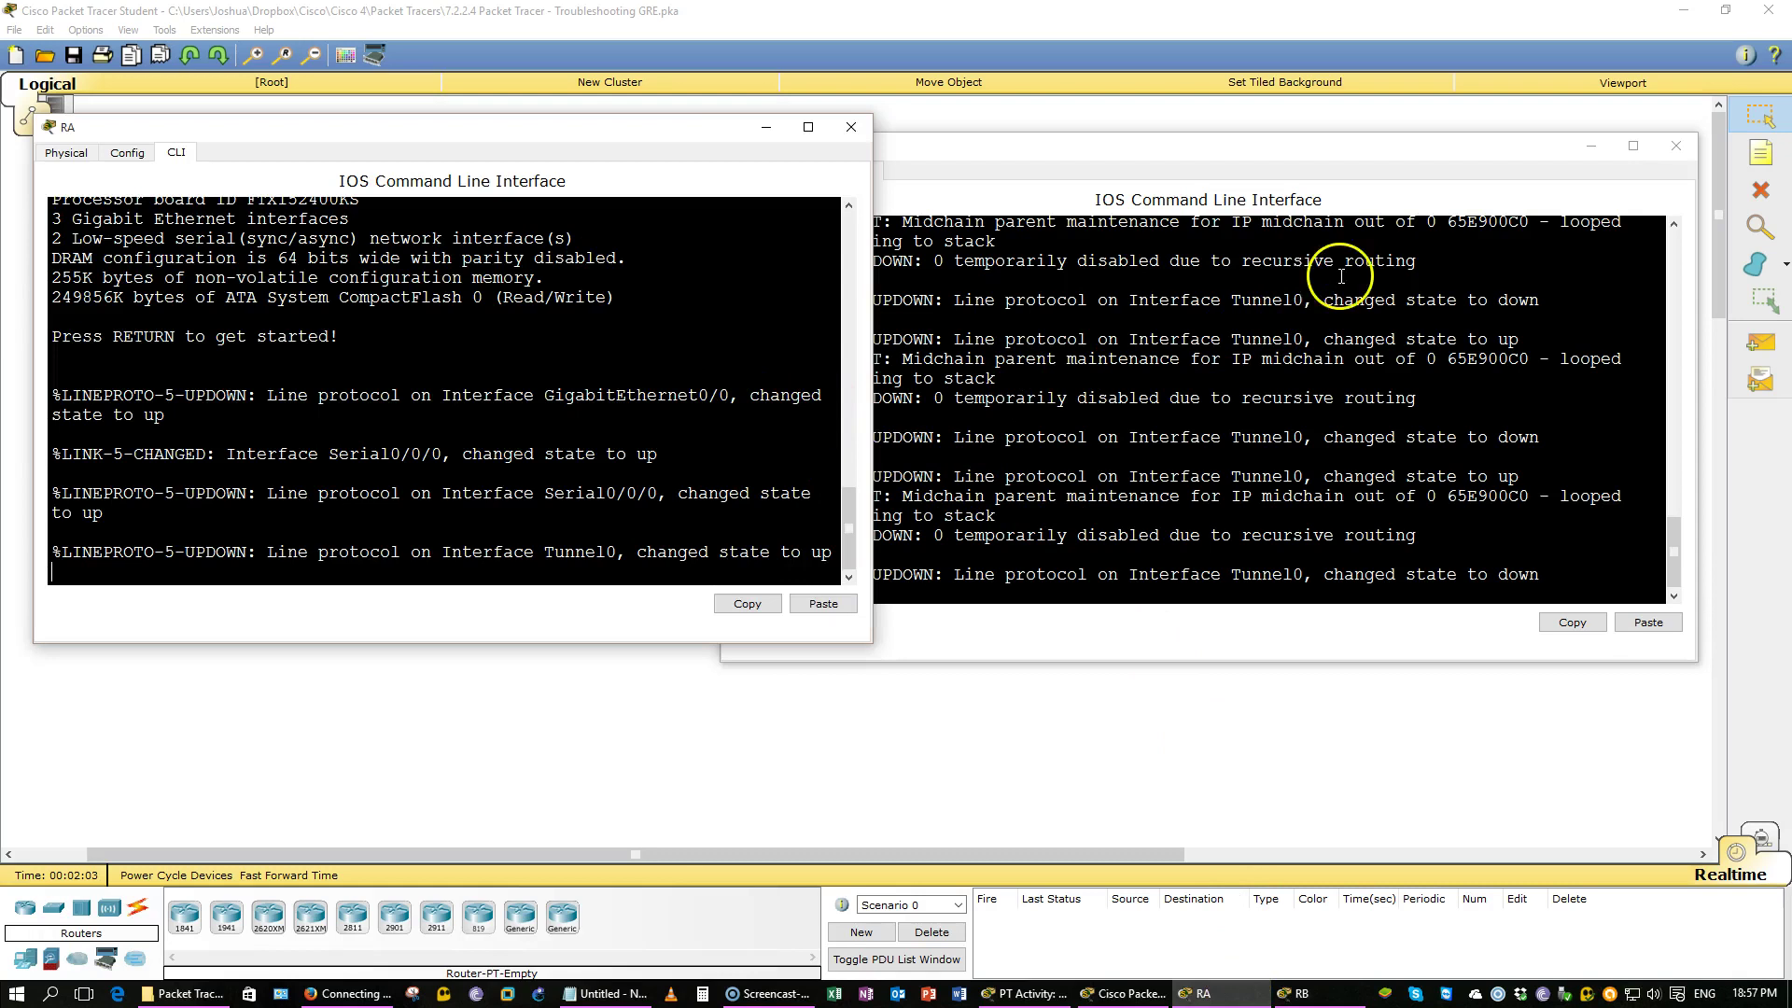
left_click(1591, 145)
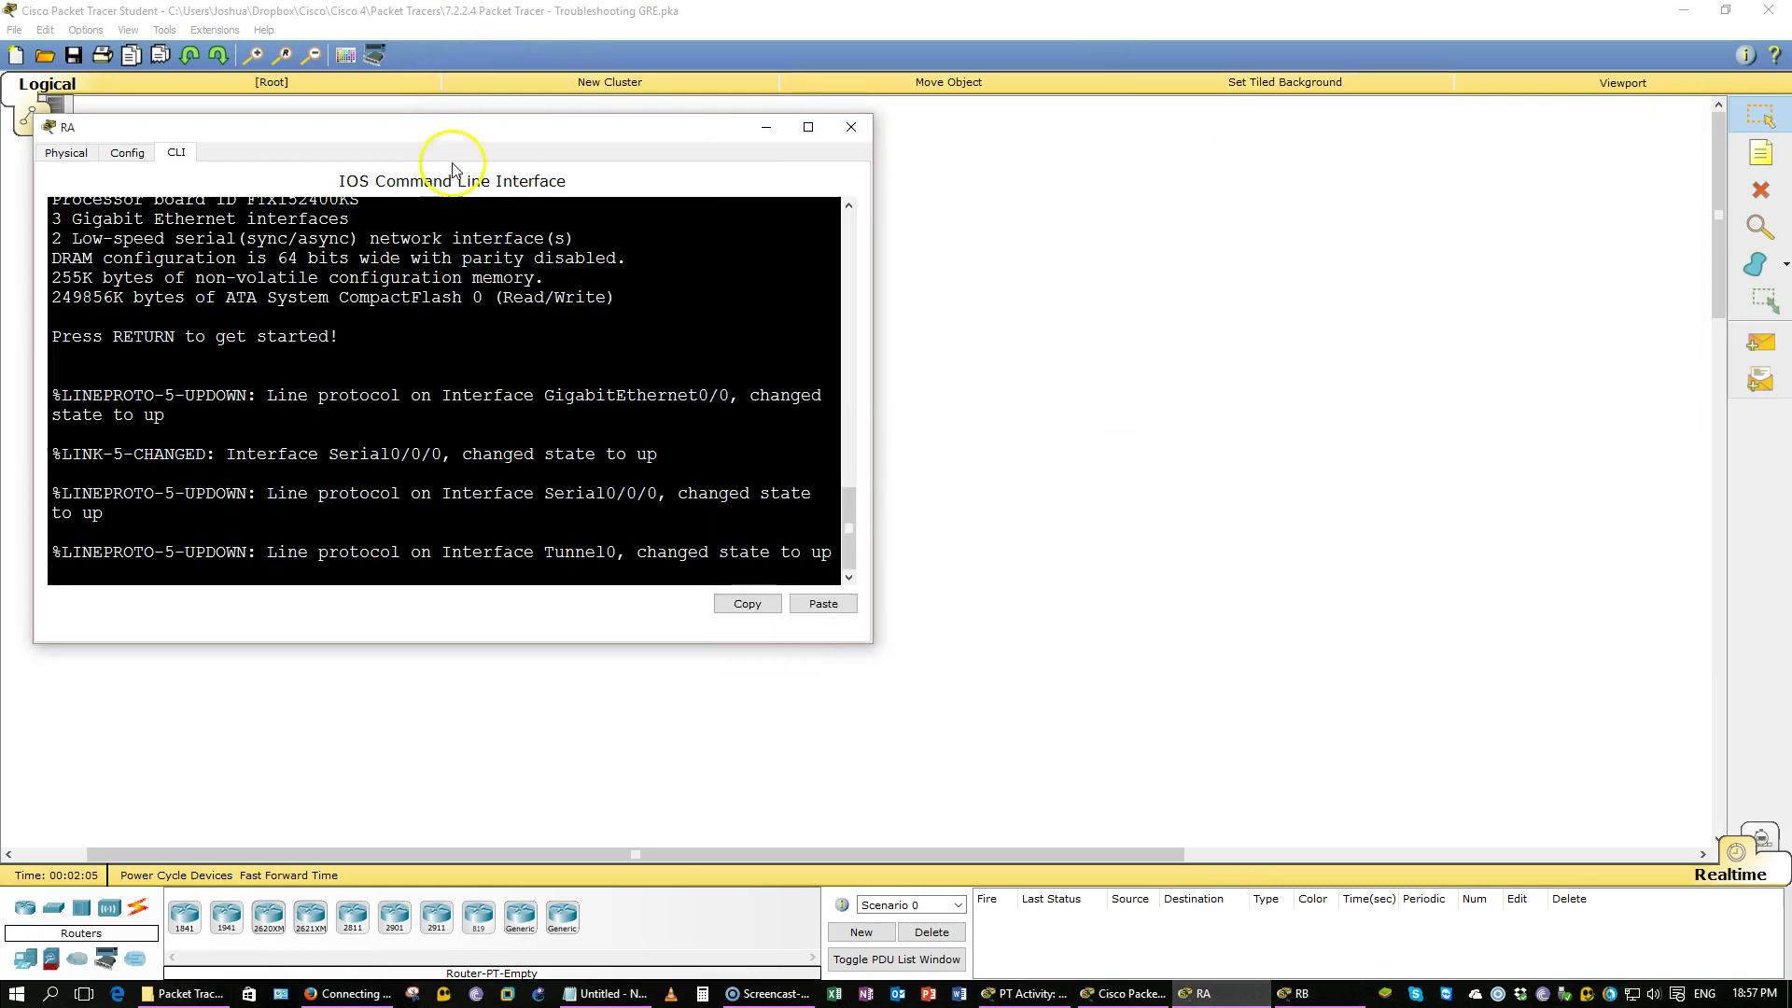
left_click_drag(488, 124, 1006, 197)
Step: Enter privileged mode on RA and show its running config, scrolled to interface Tunnel0
left_click(1055, 441)
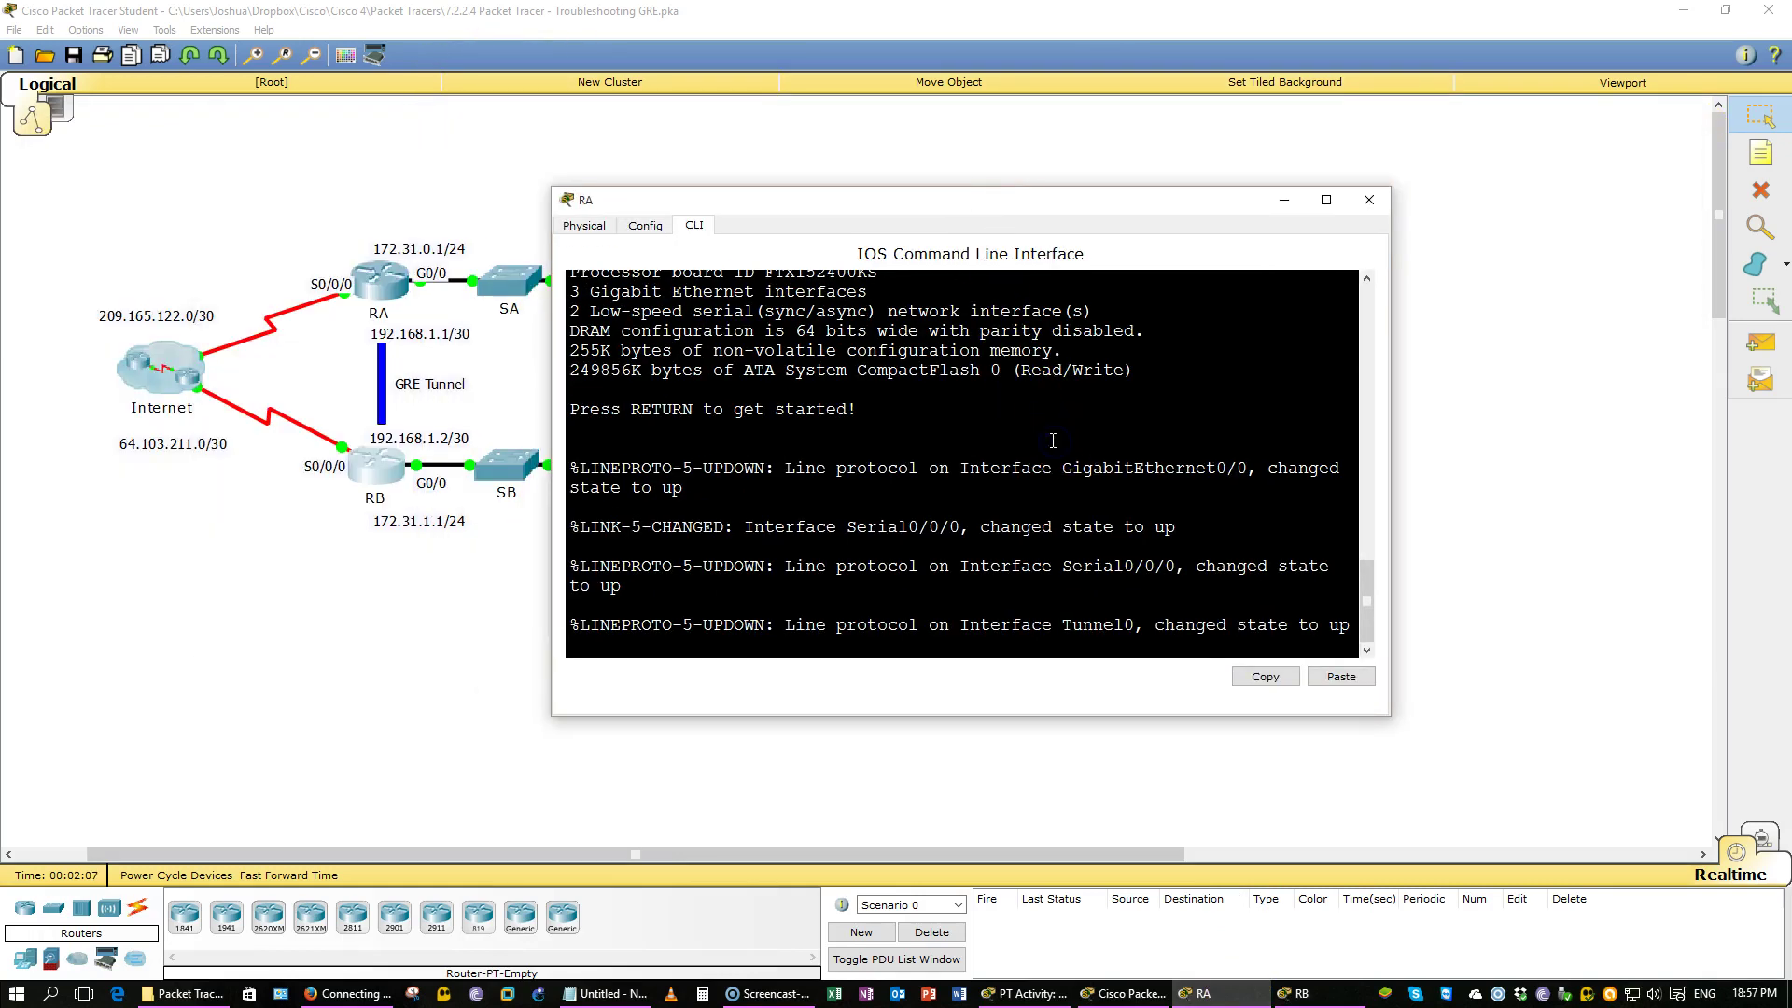
key("Return")
key("Return")
type("en")
key("Return")
type("show")
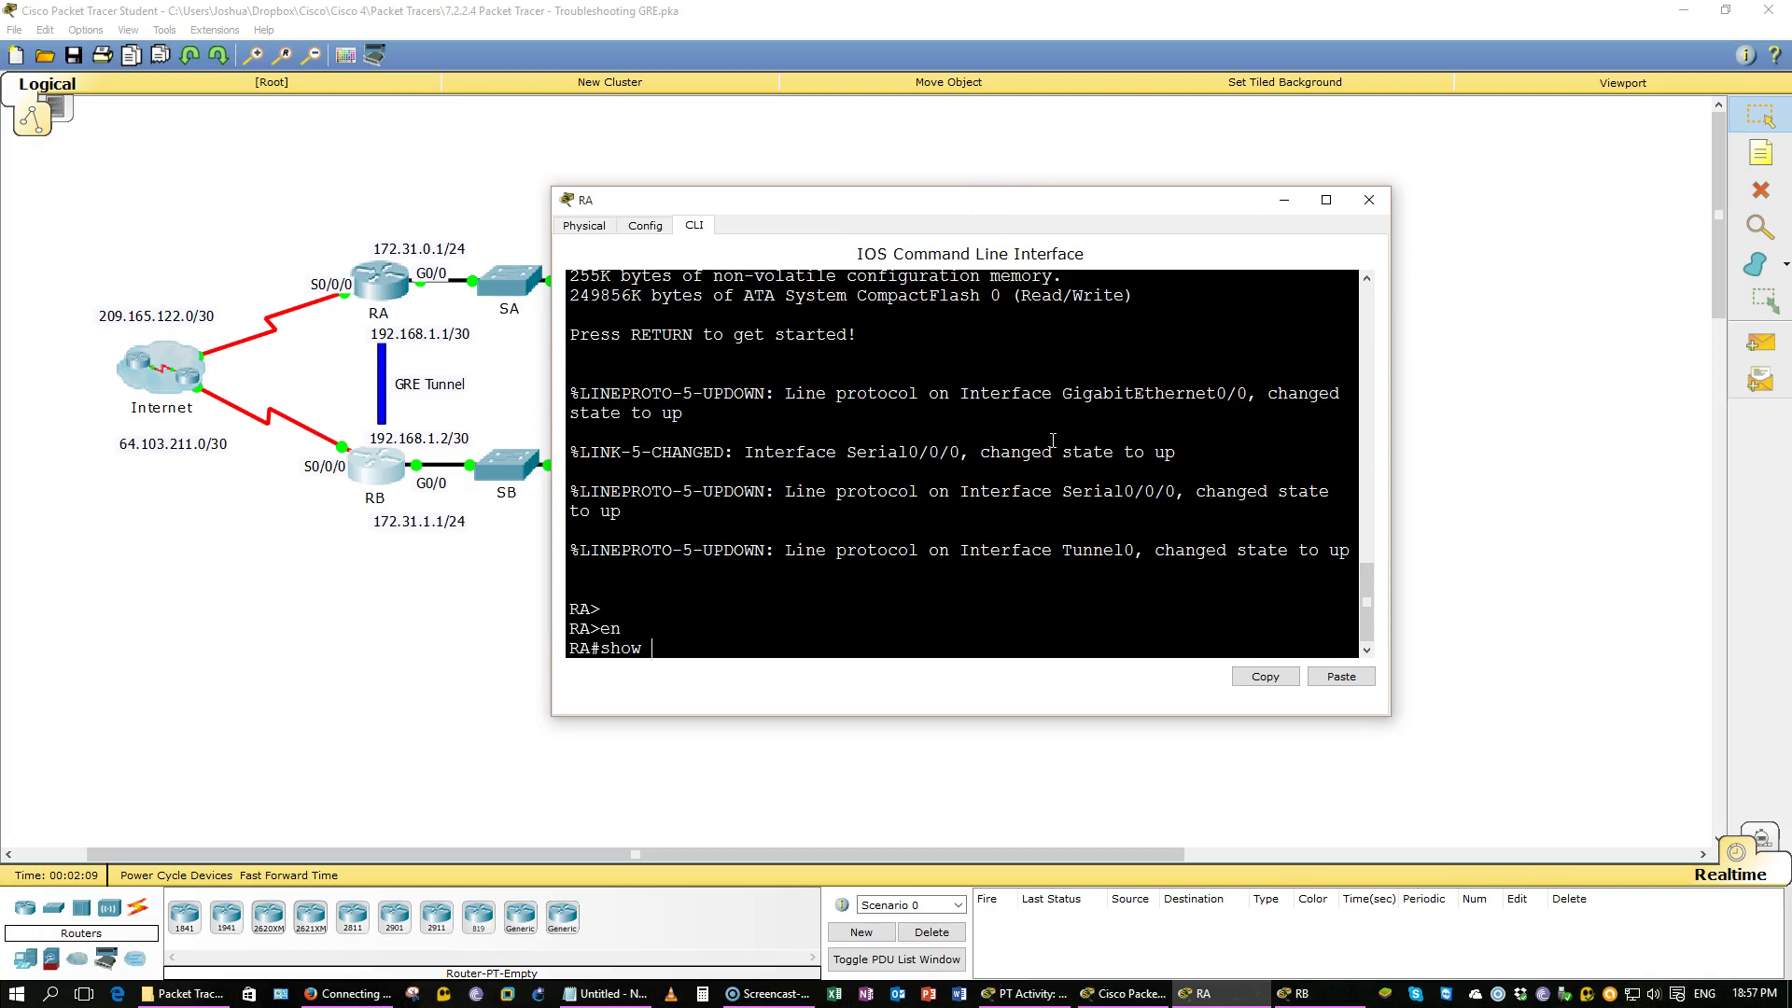
type(" ru")
key("Return")
key("space")
key("space")
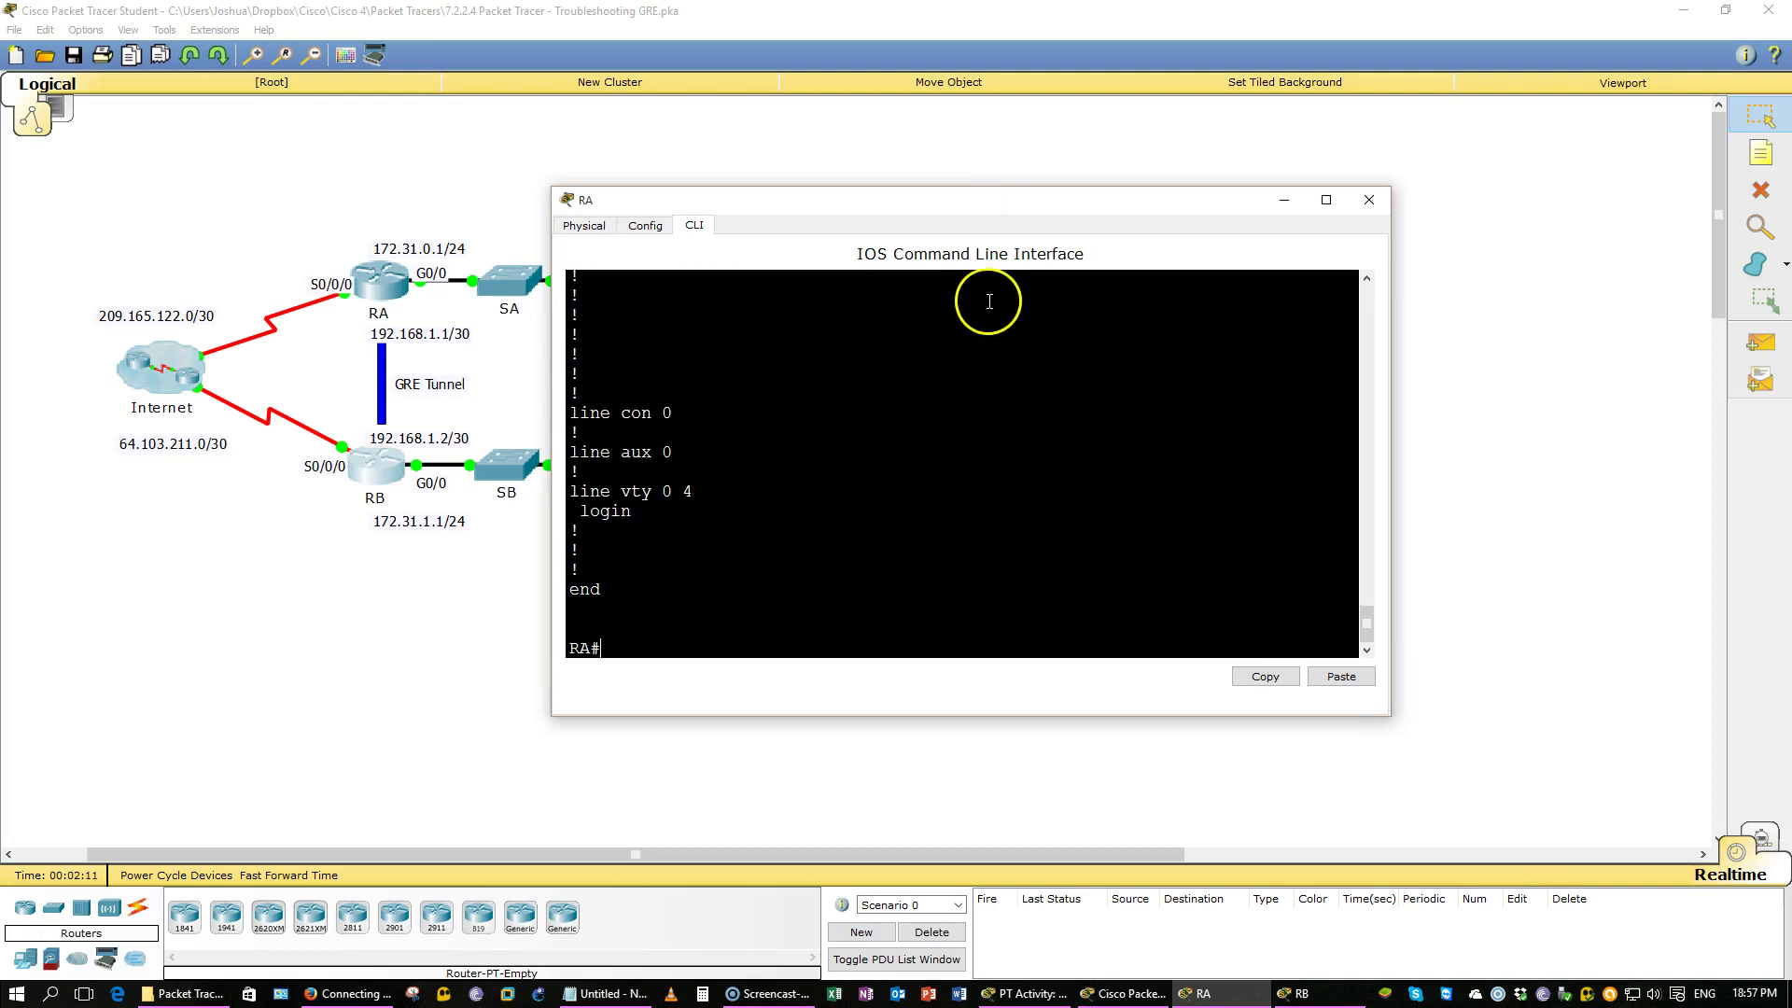
left_click_drag(997, 207, 997, 66)
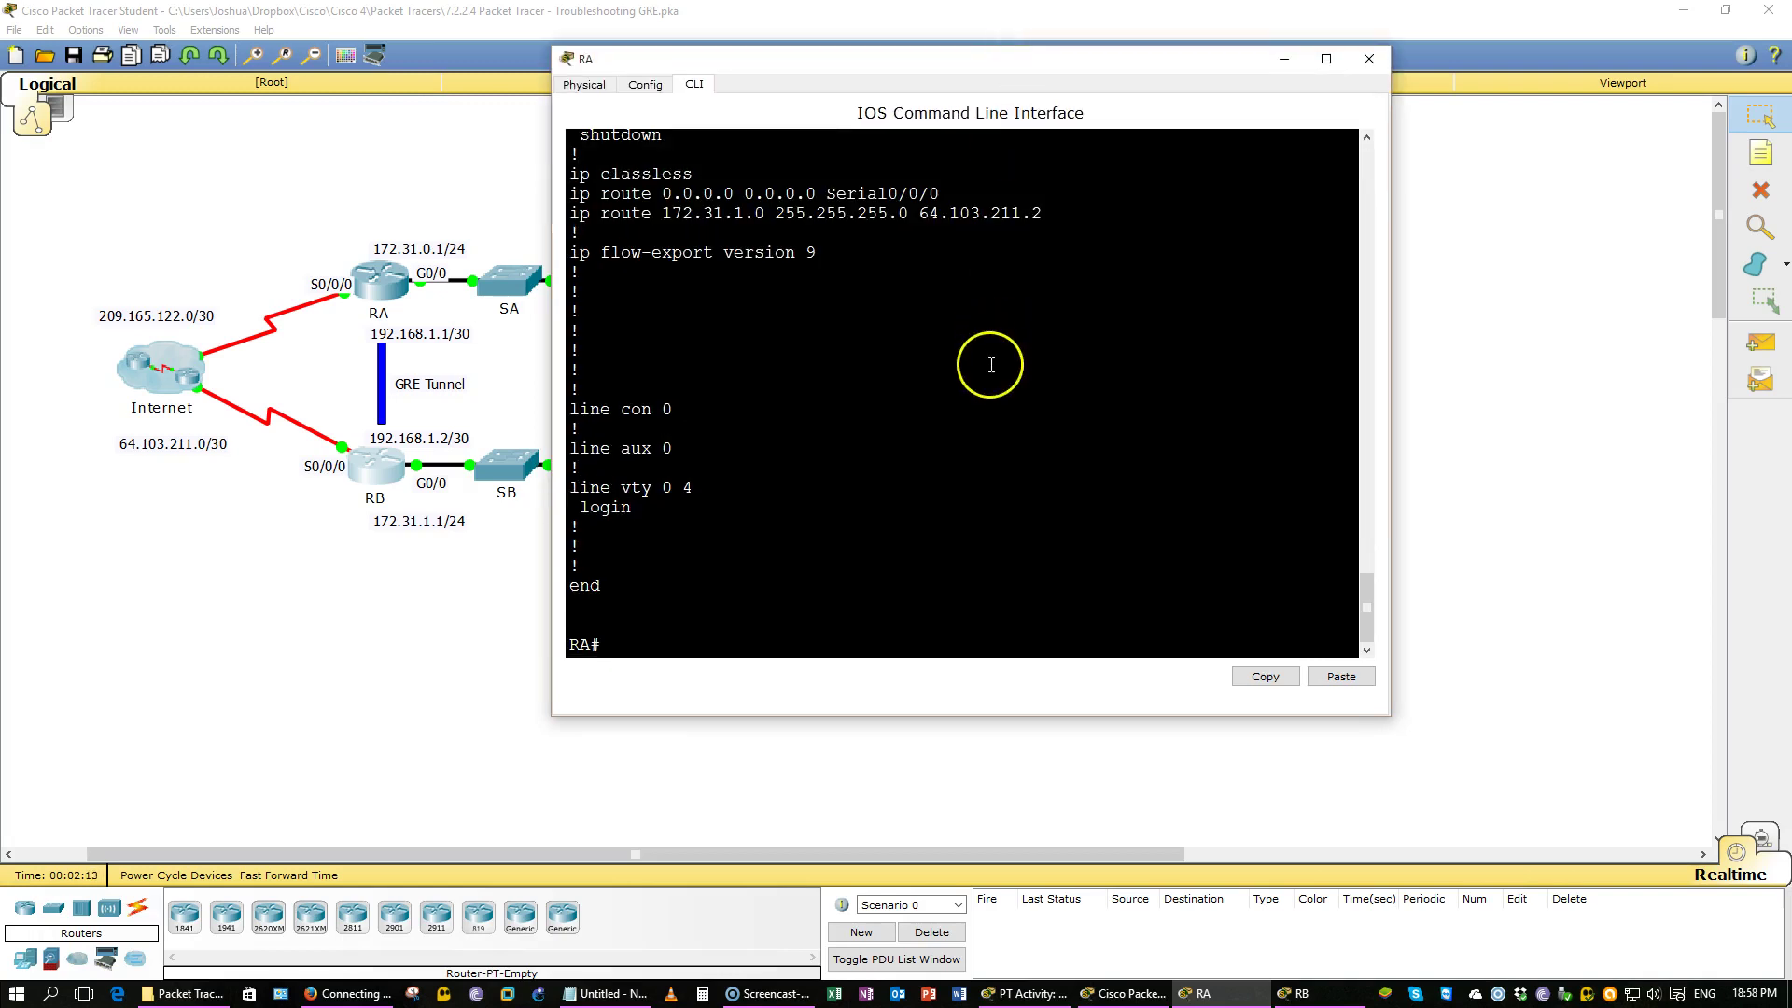
scroll(993, 367, "up", 4)
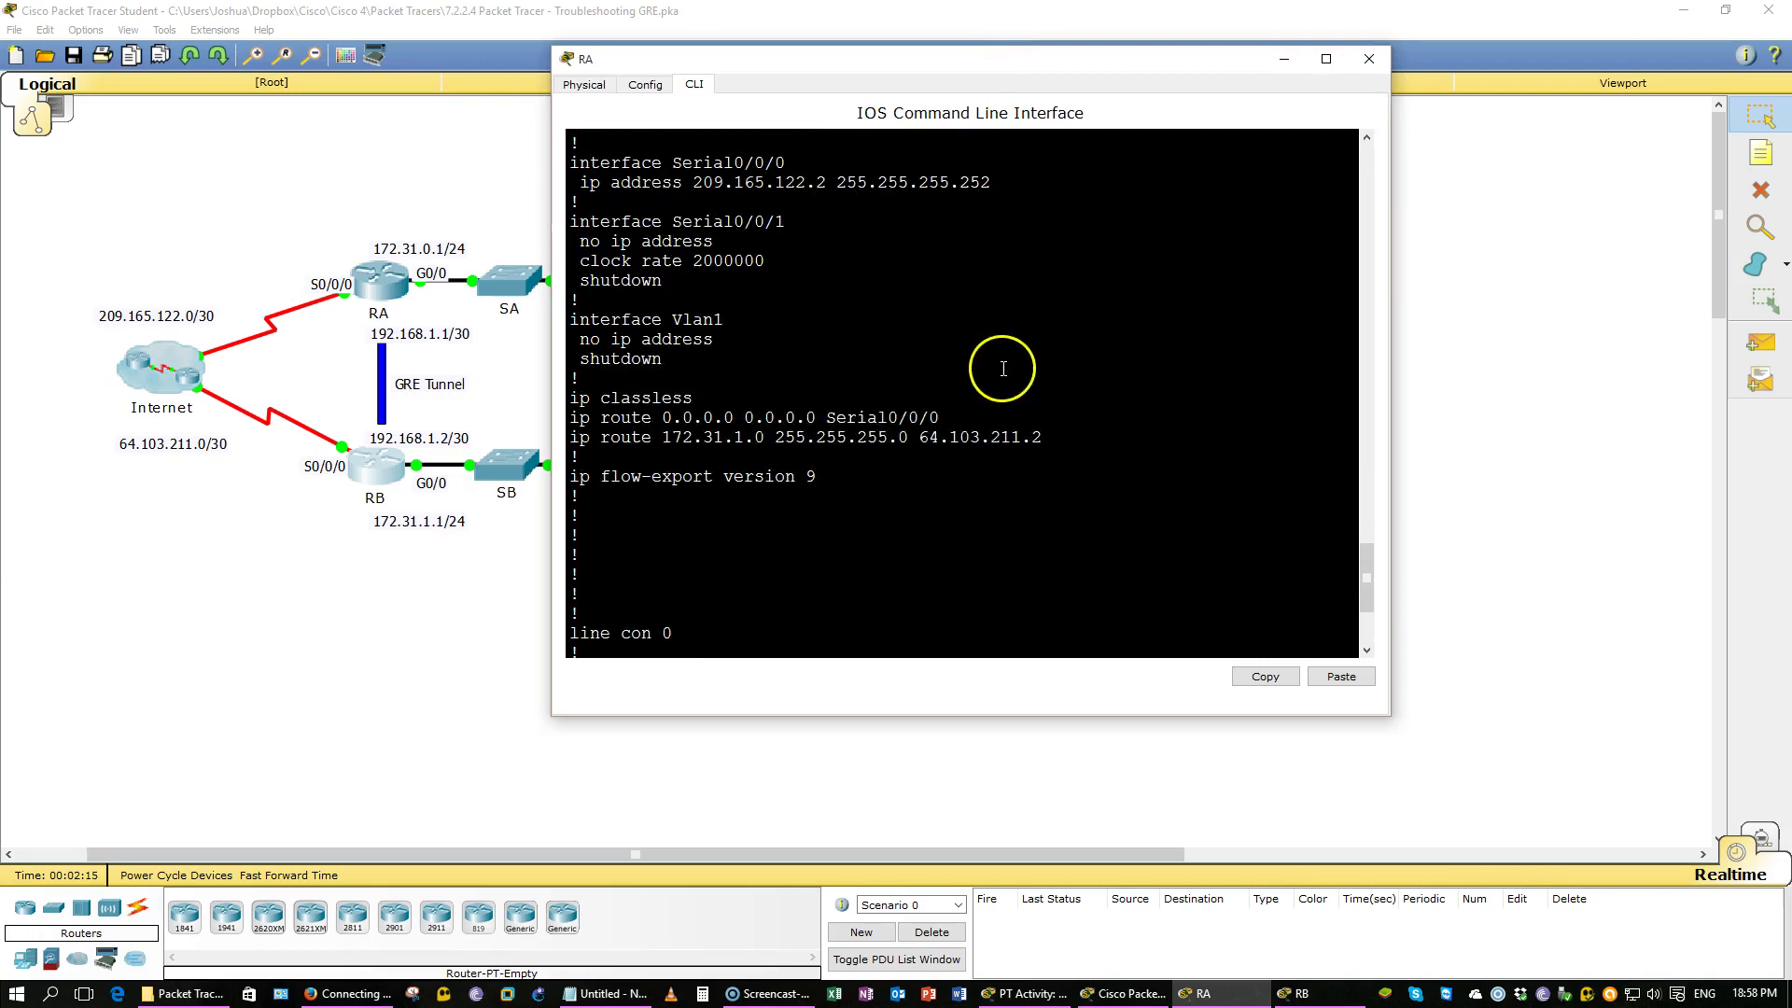
scroll(1011, 375, "up", 6)
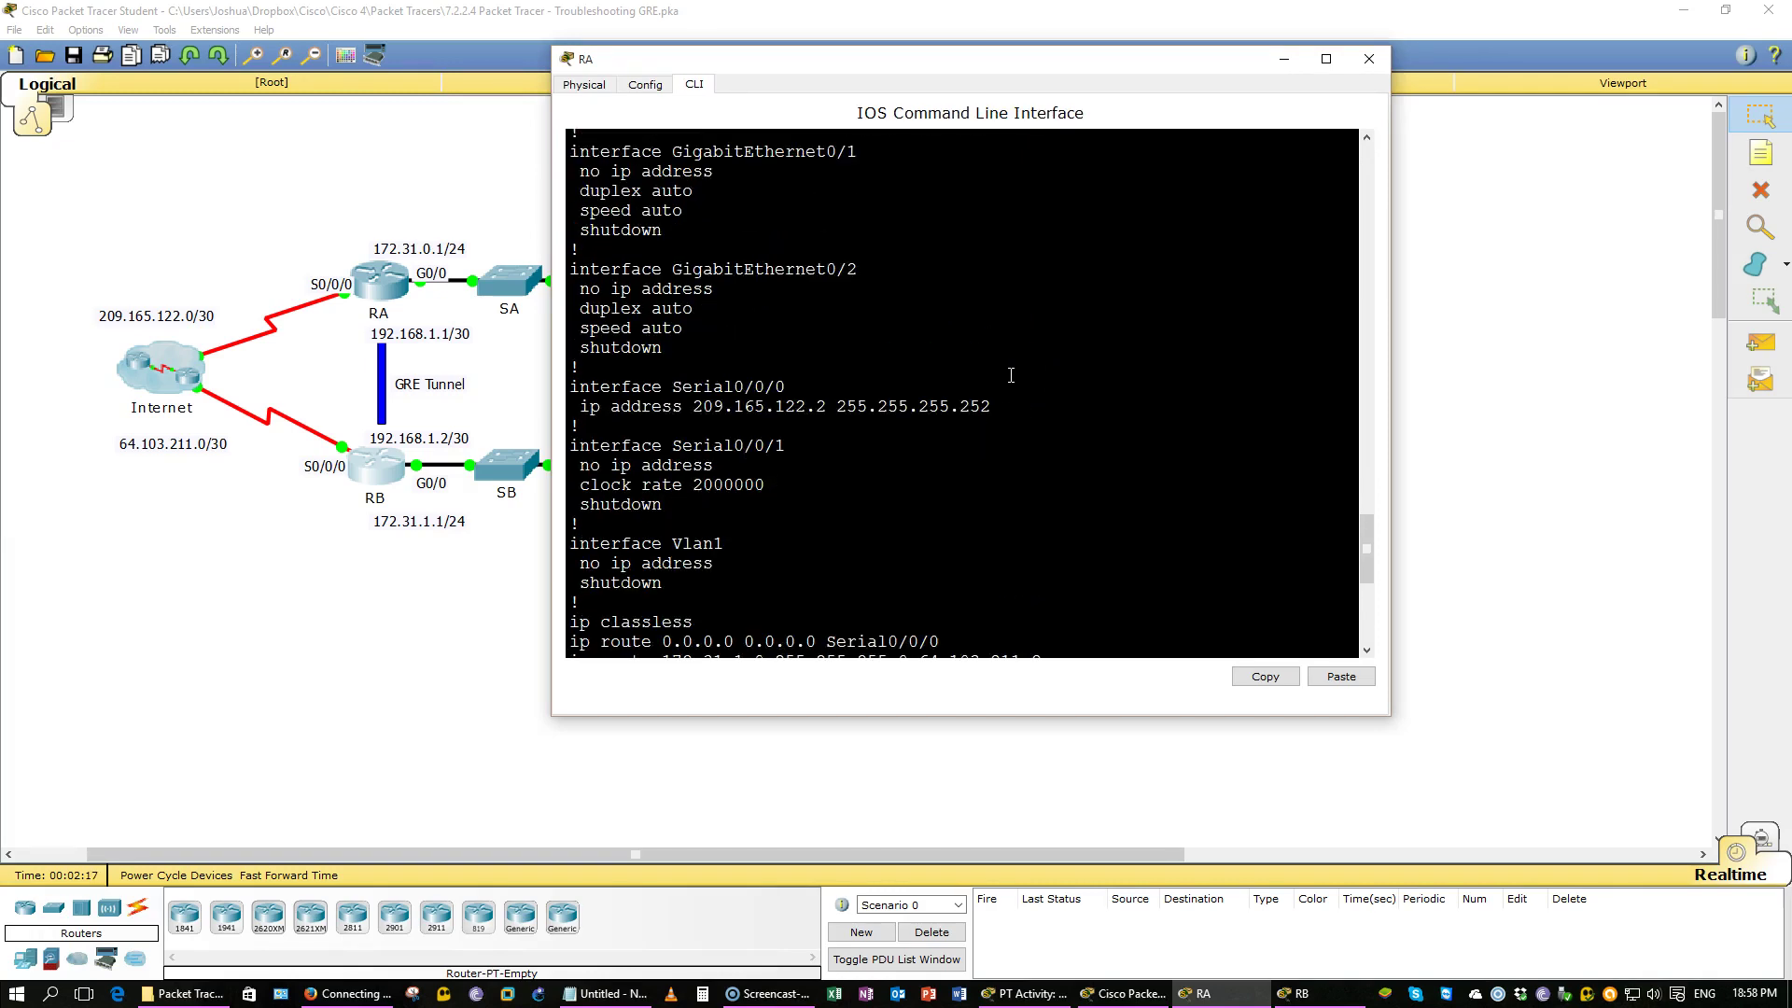
scroll(1011, 375, "up", 5)
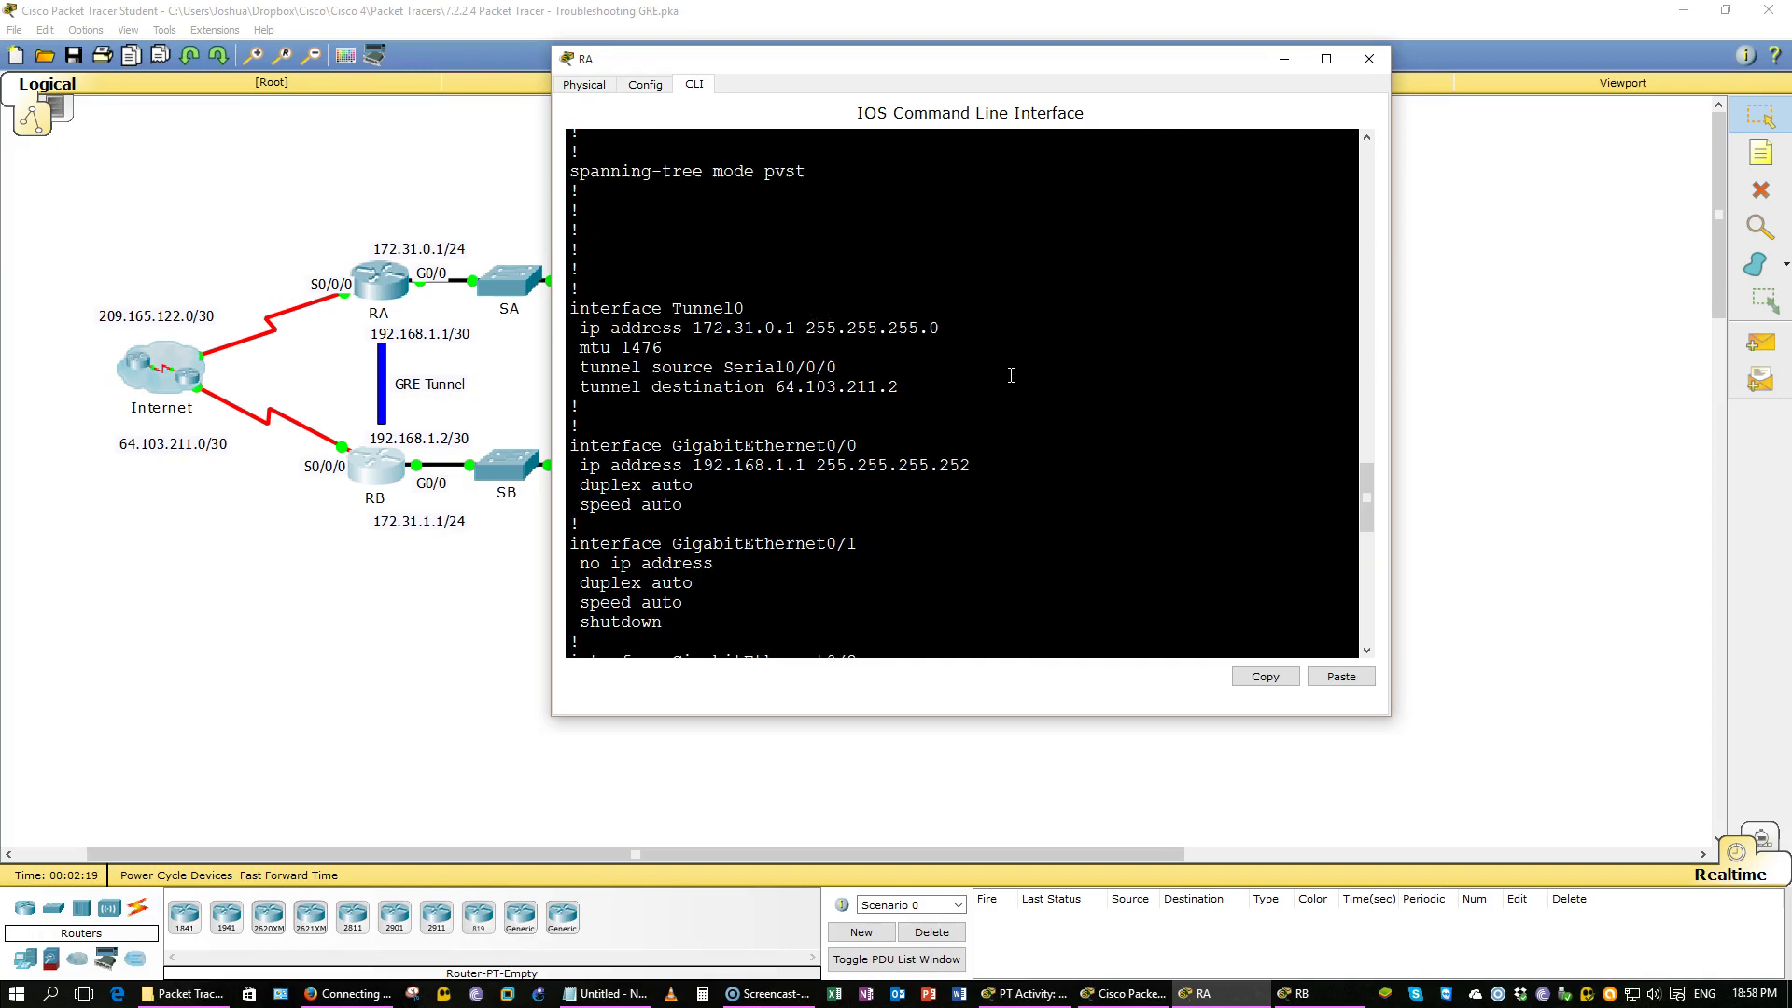
left_click(1009, 434)
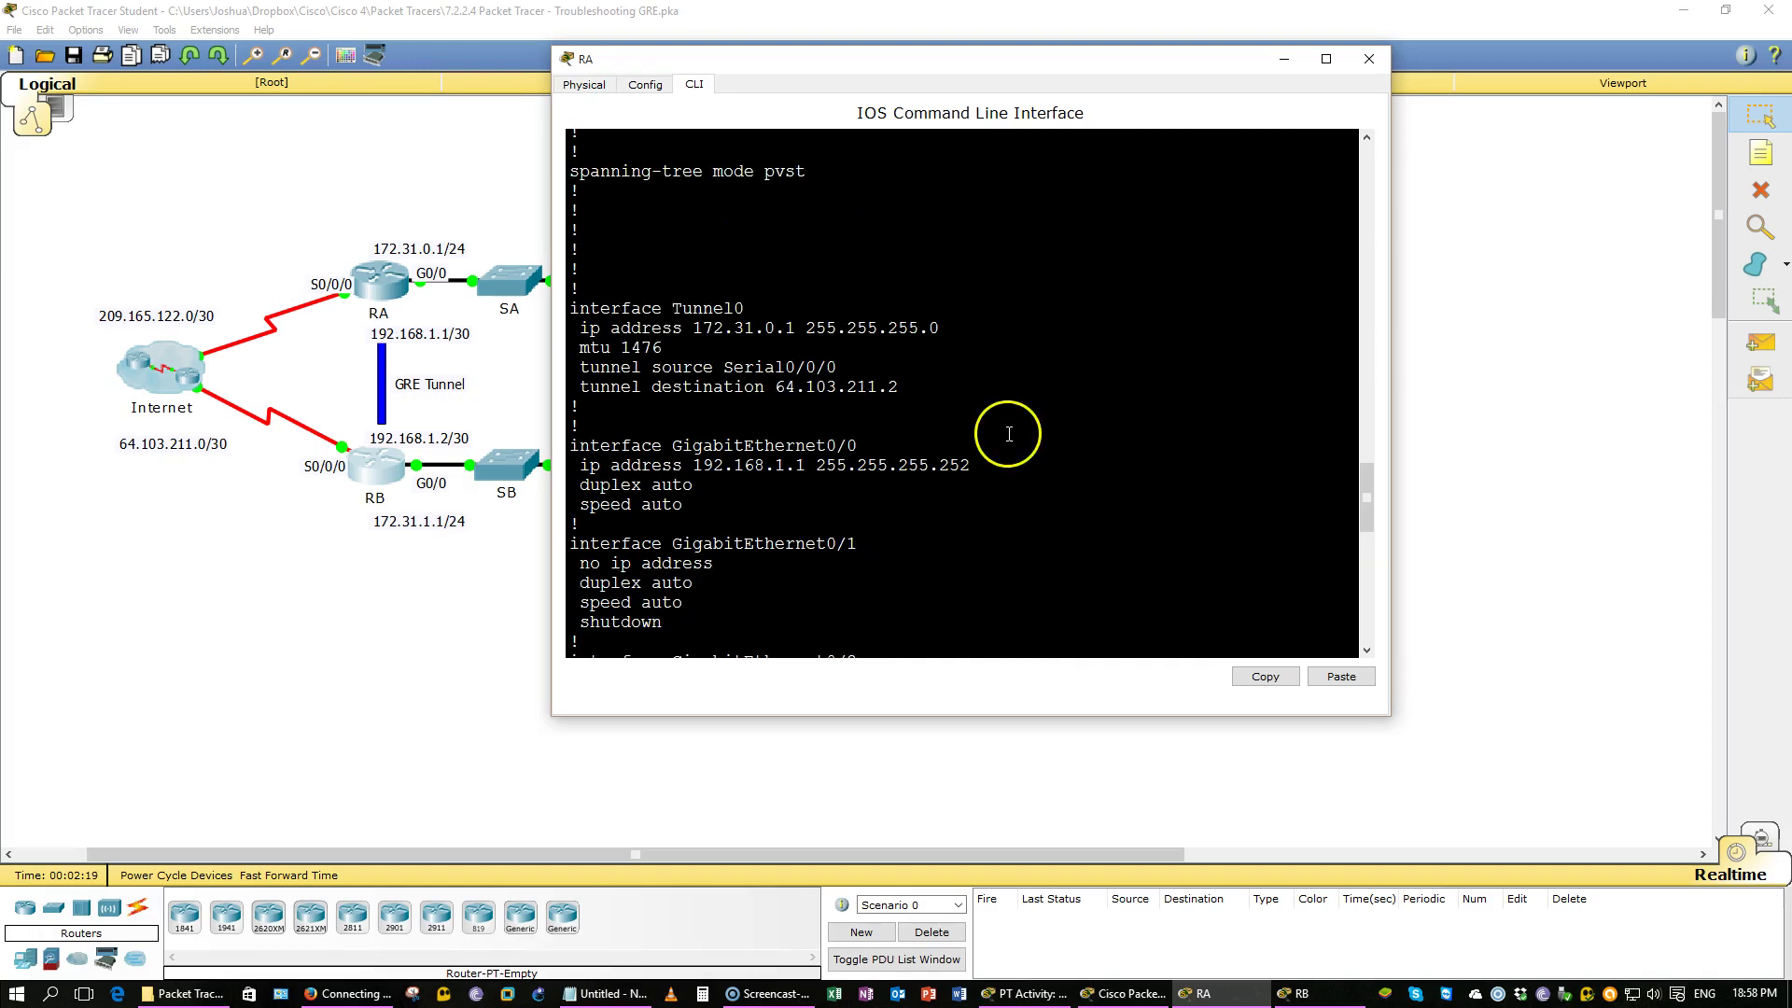
left_click(1136, 995)
left_click(1041, 994)
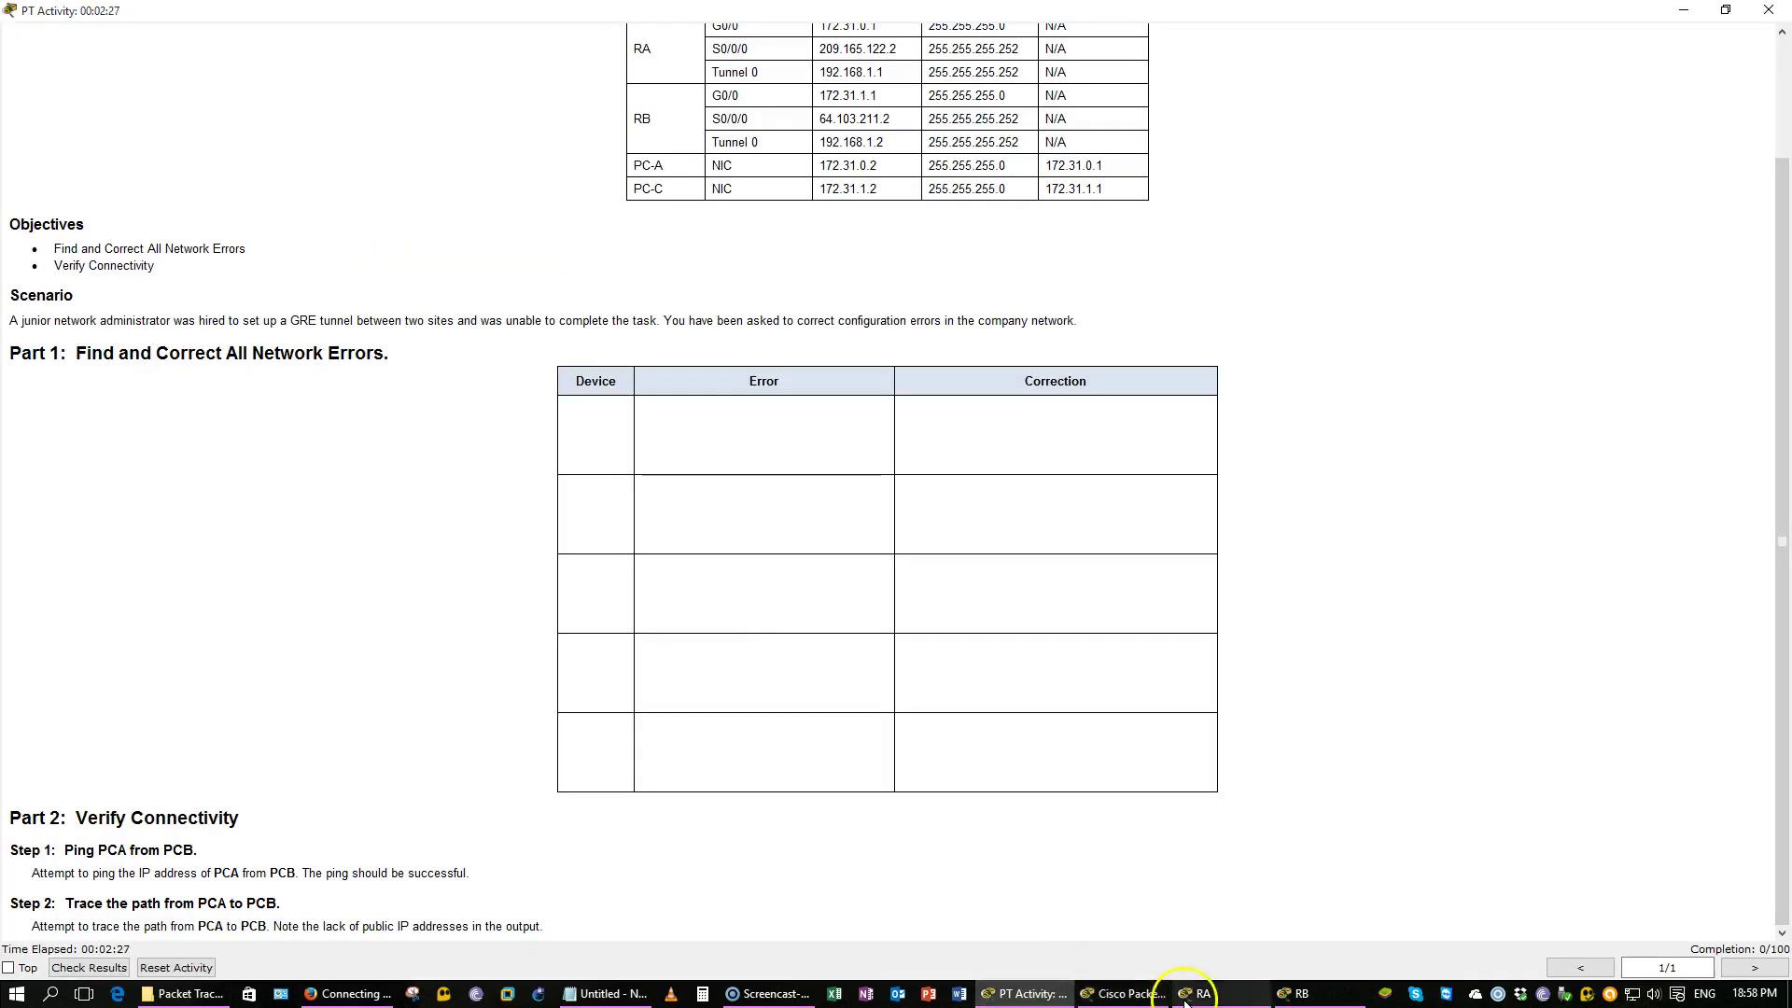
left_click(1284, 997)
left_click(1284, 997)
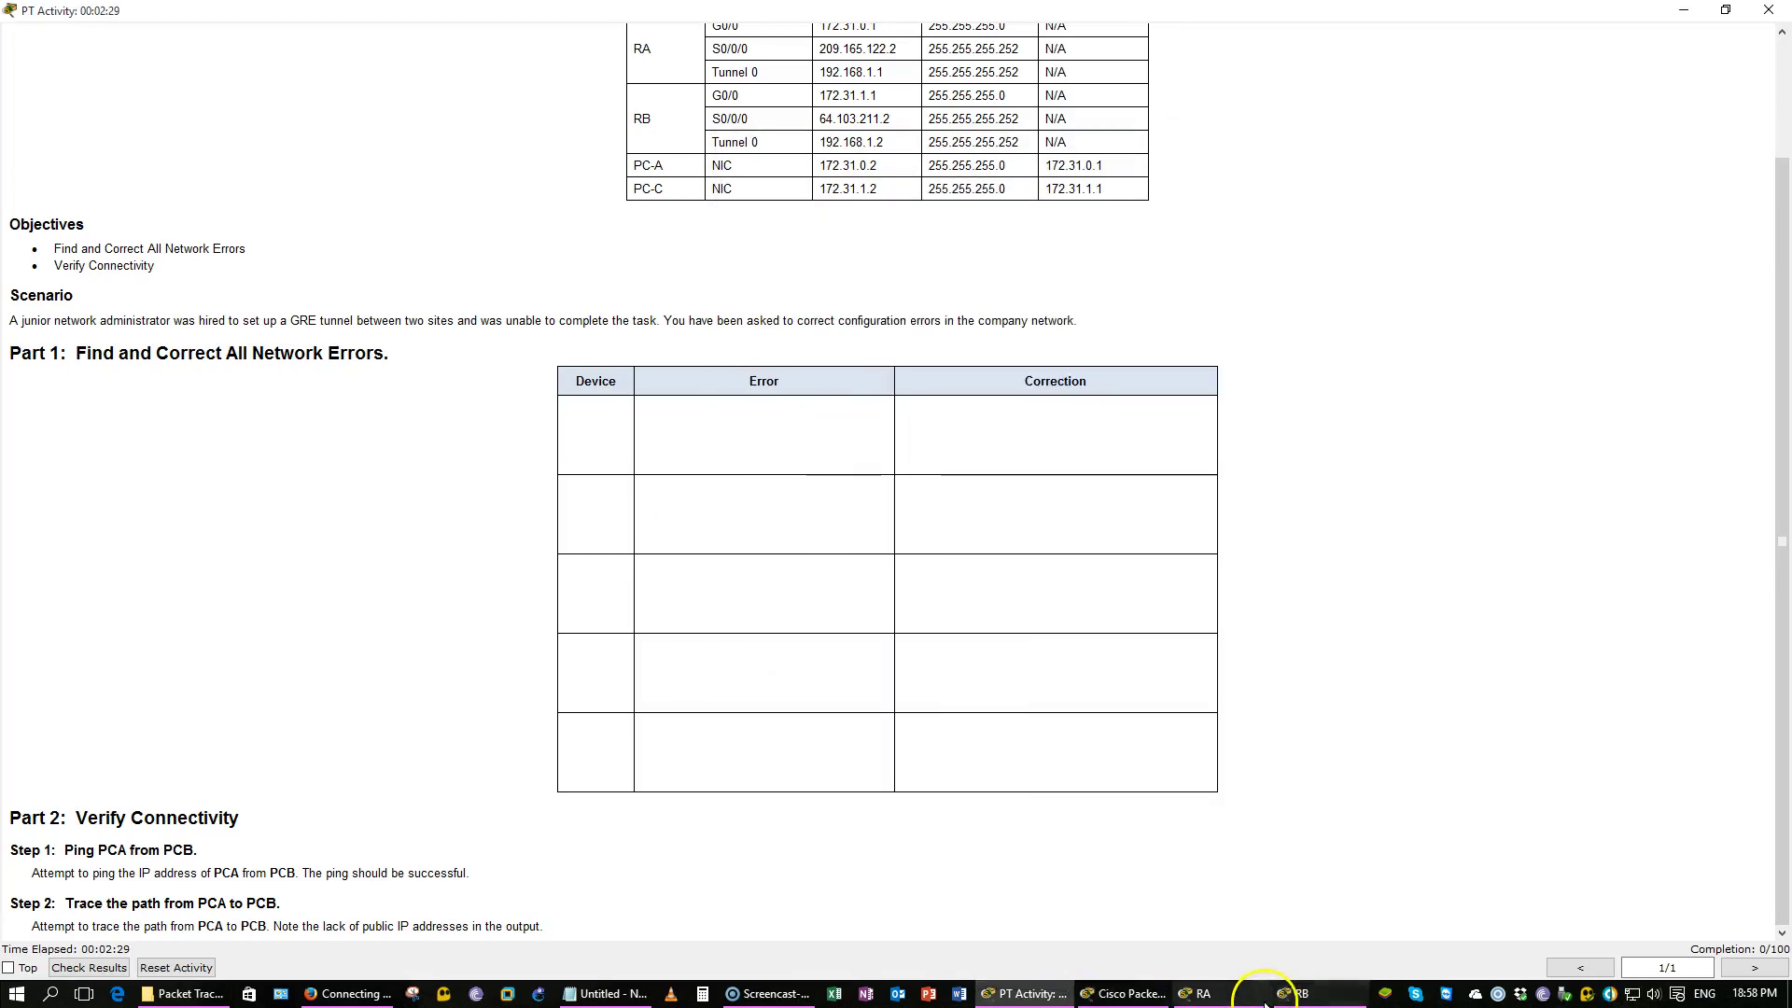
left_click(1259, 999)
left_click(1259, 998)
scroll(1362, 885, "up", 2)
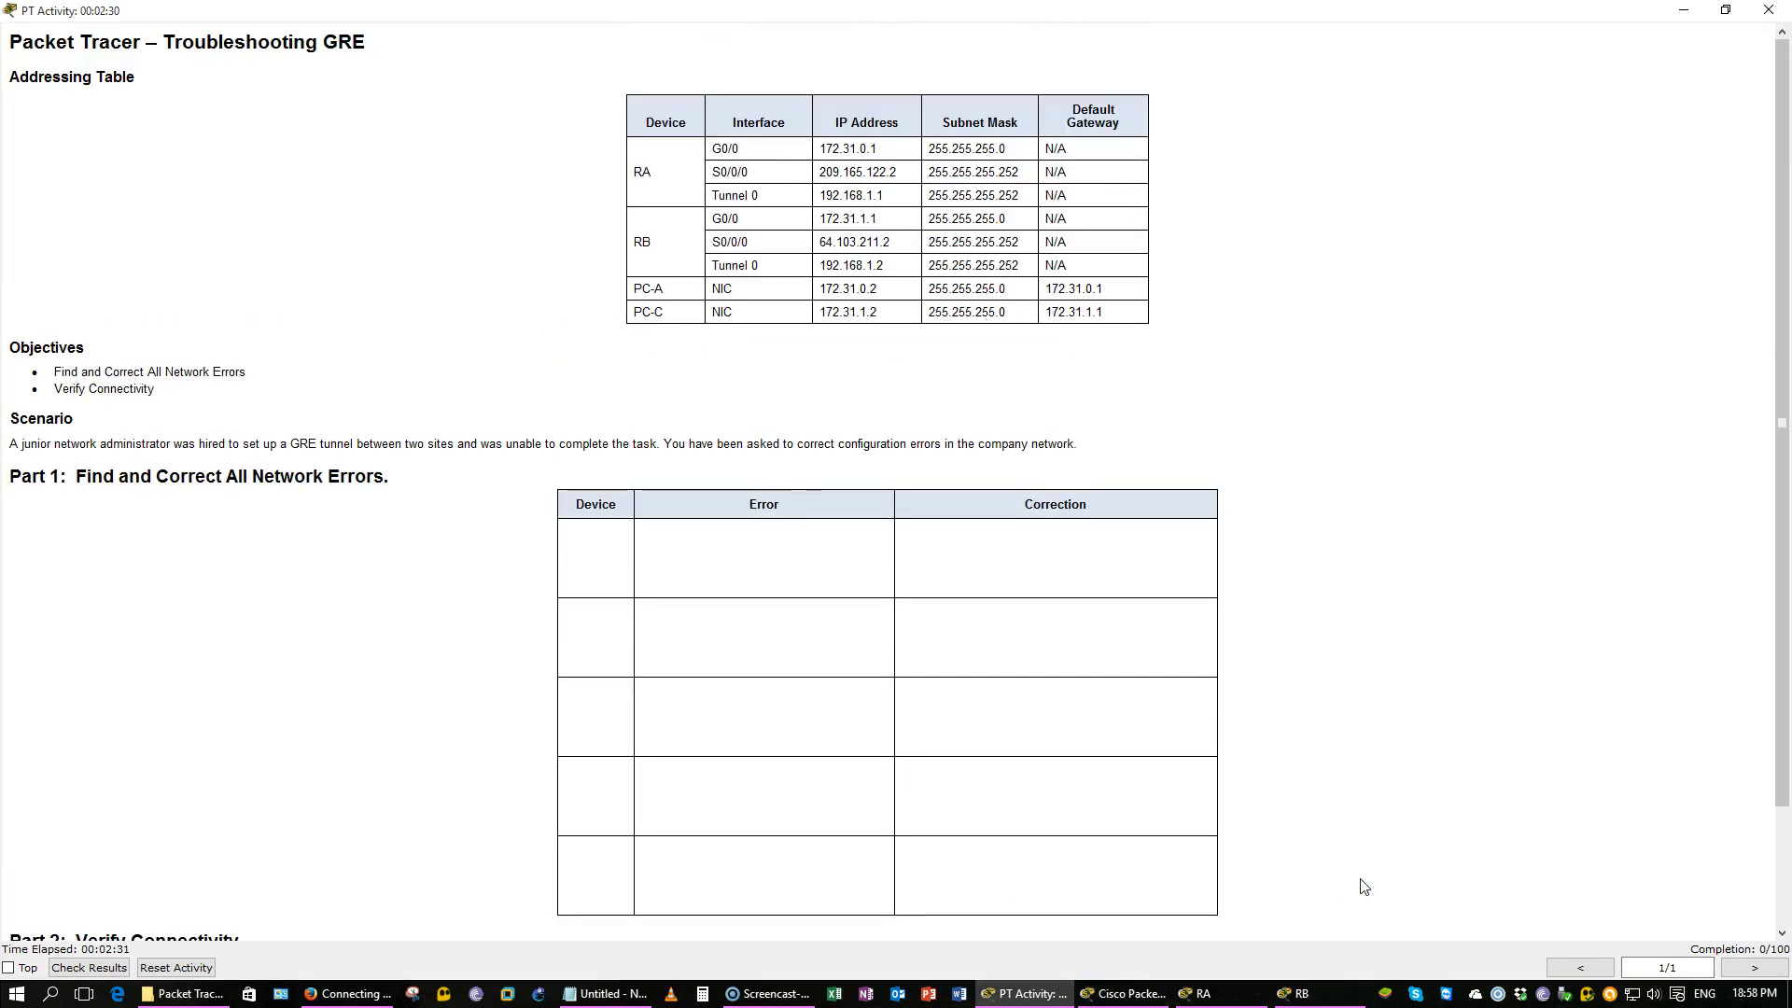
left_click(1202, 994)
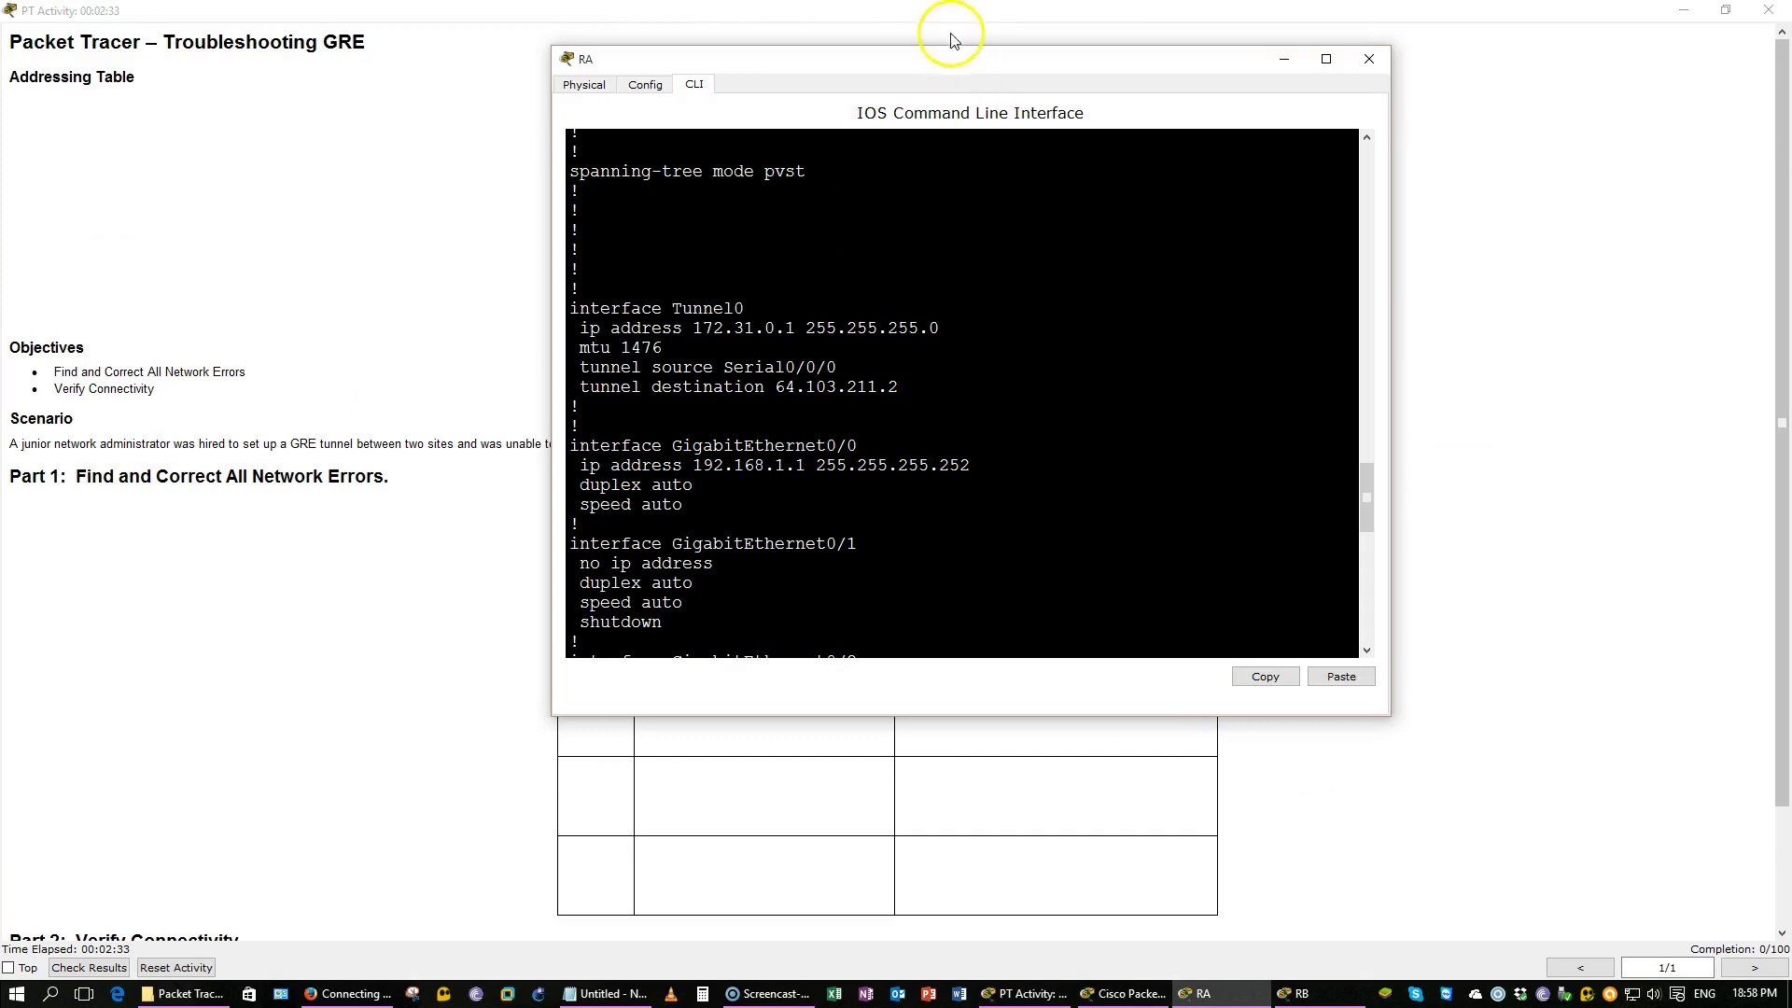
left_click_drag(943, 56, 897, 224)
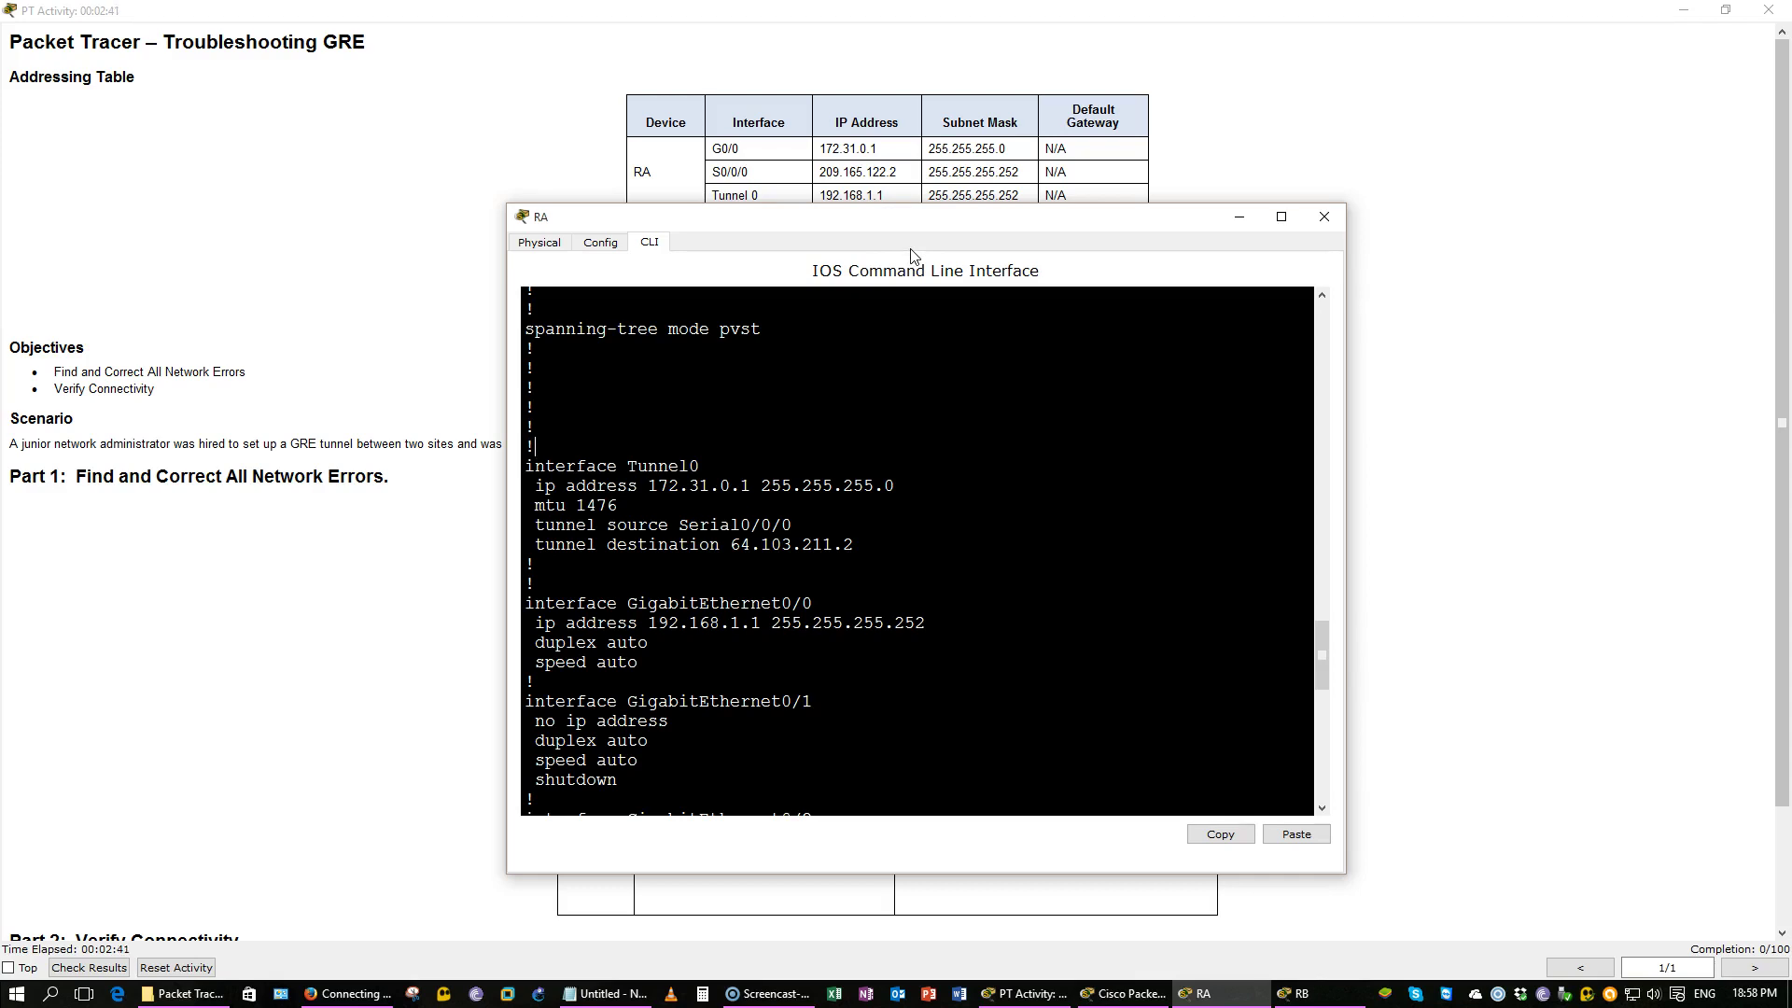
left_click_drag(921, 214, 894, 263)
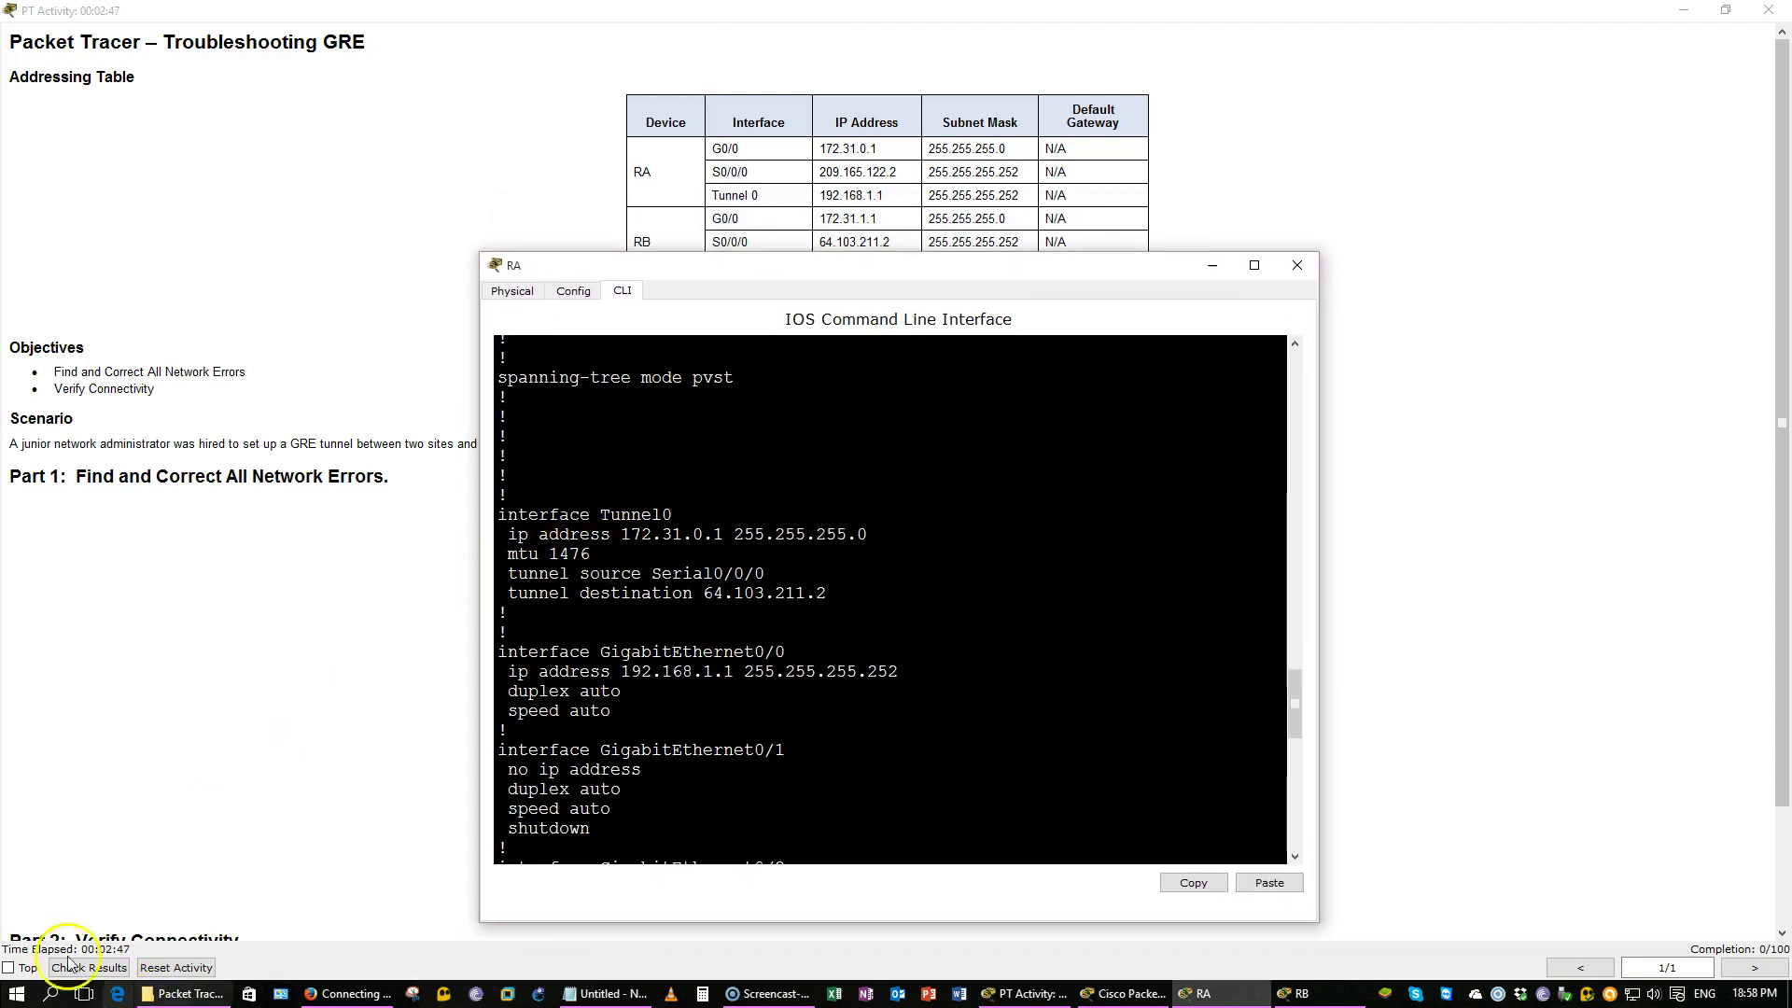
left_click(45, 929)
key("alt+Tab")
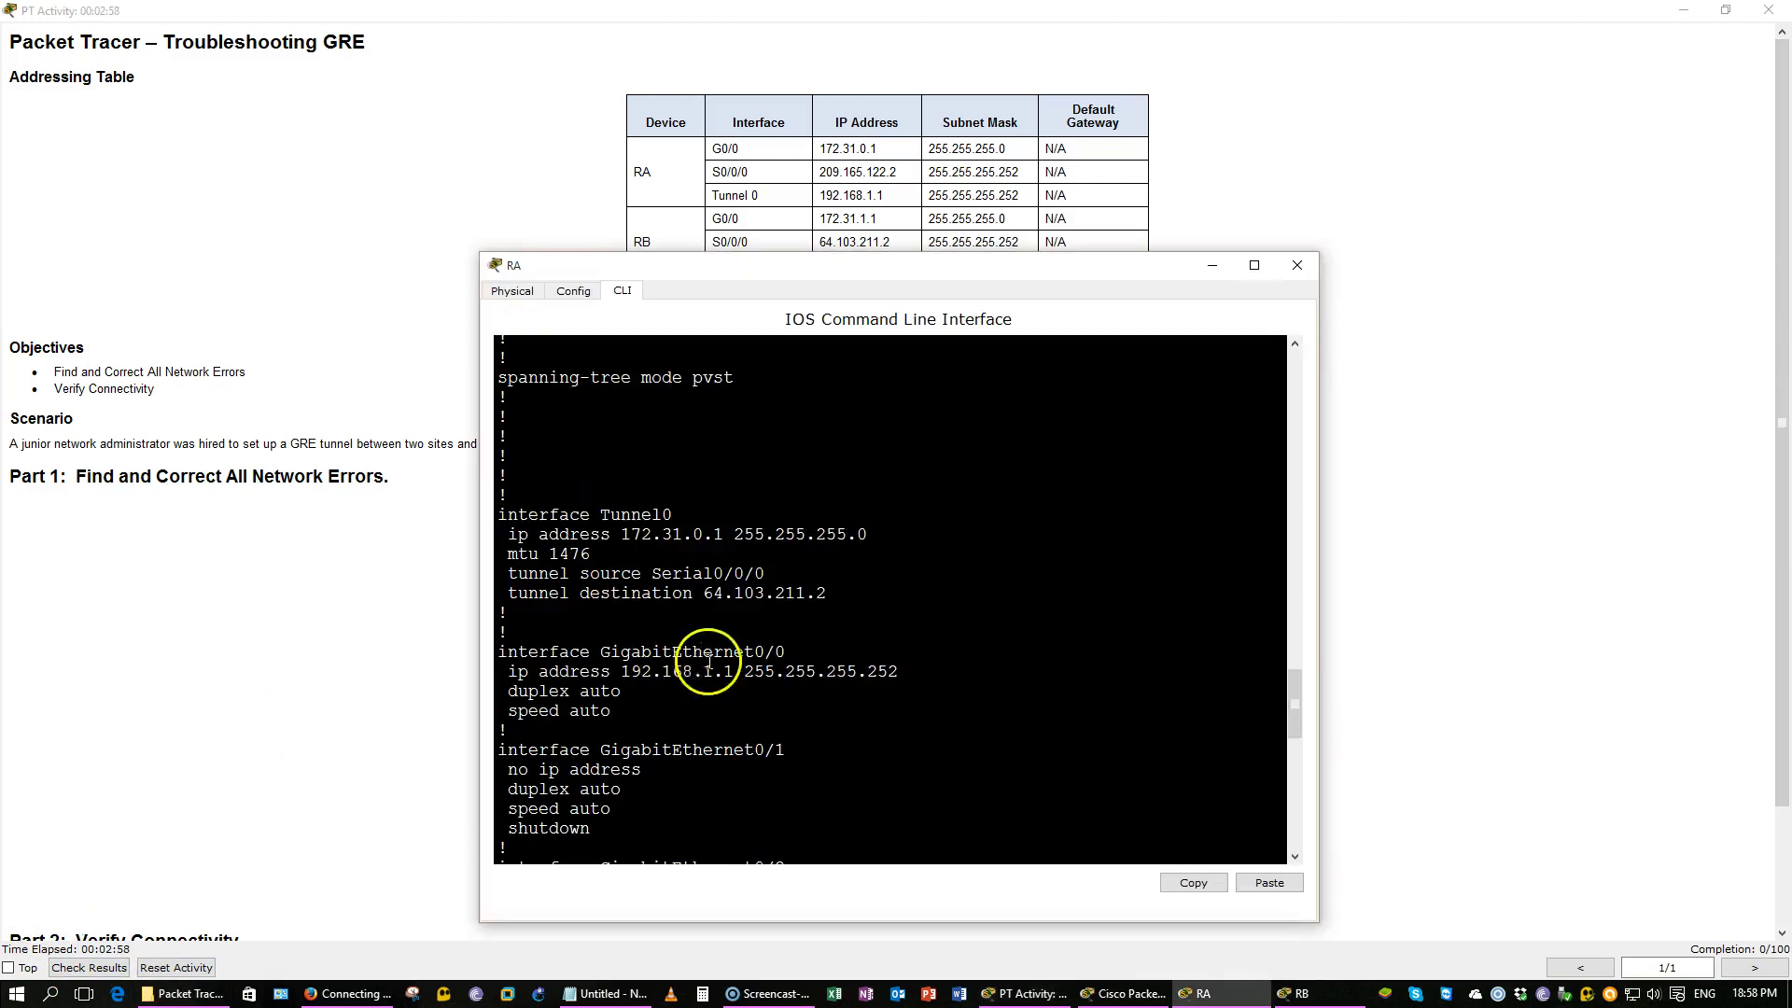
left_click(796, 653)
left_click_drag(794, 654, 747, 534)
left_click(550, 520)
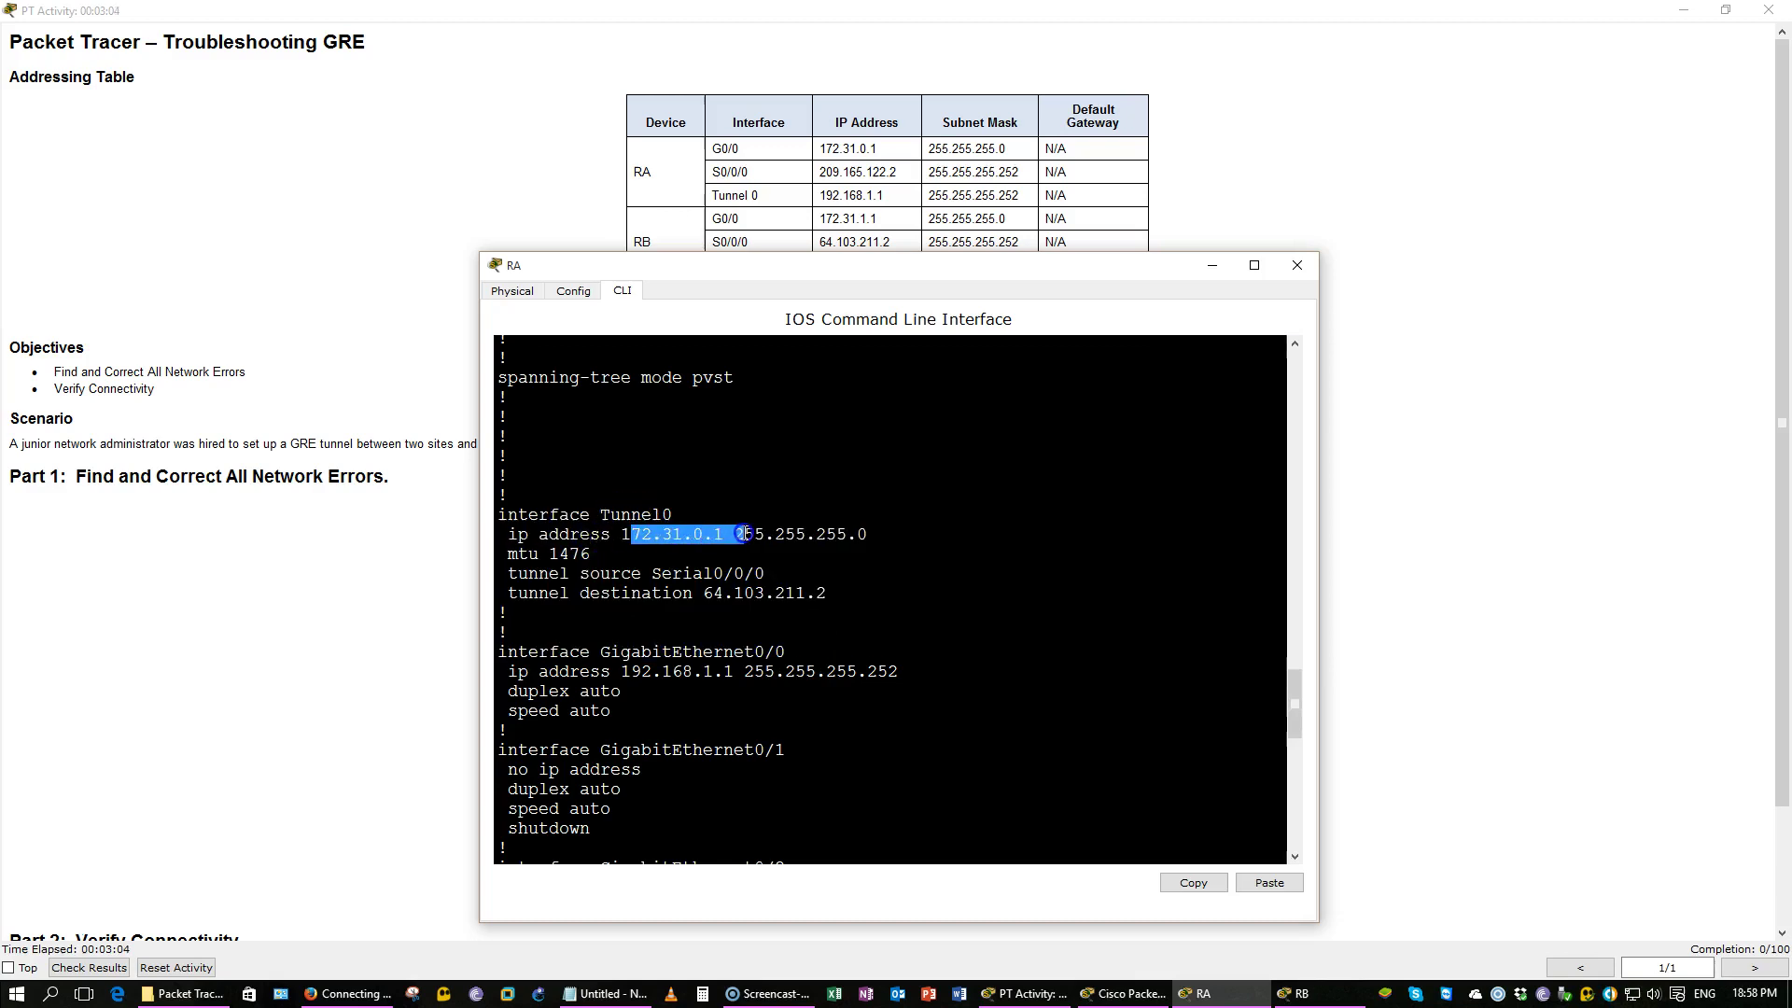
left_click_drag(621, 671, 742, 676)
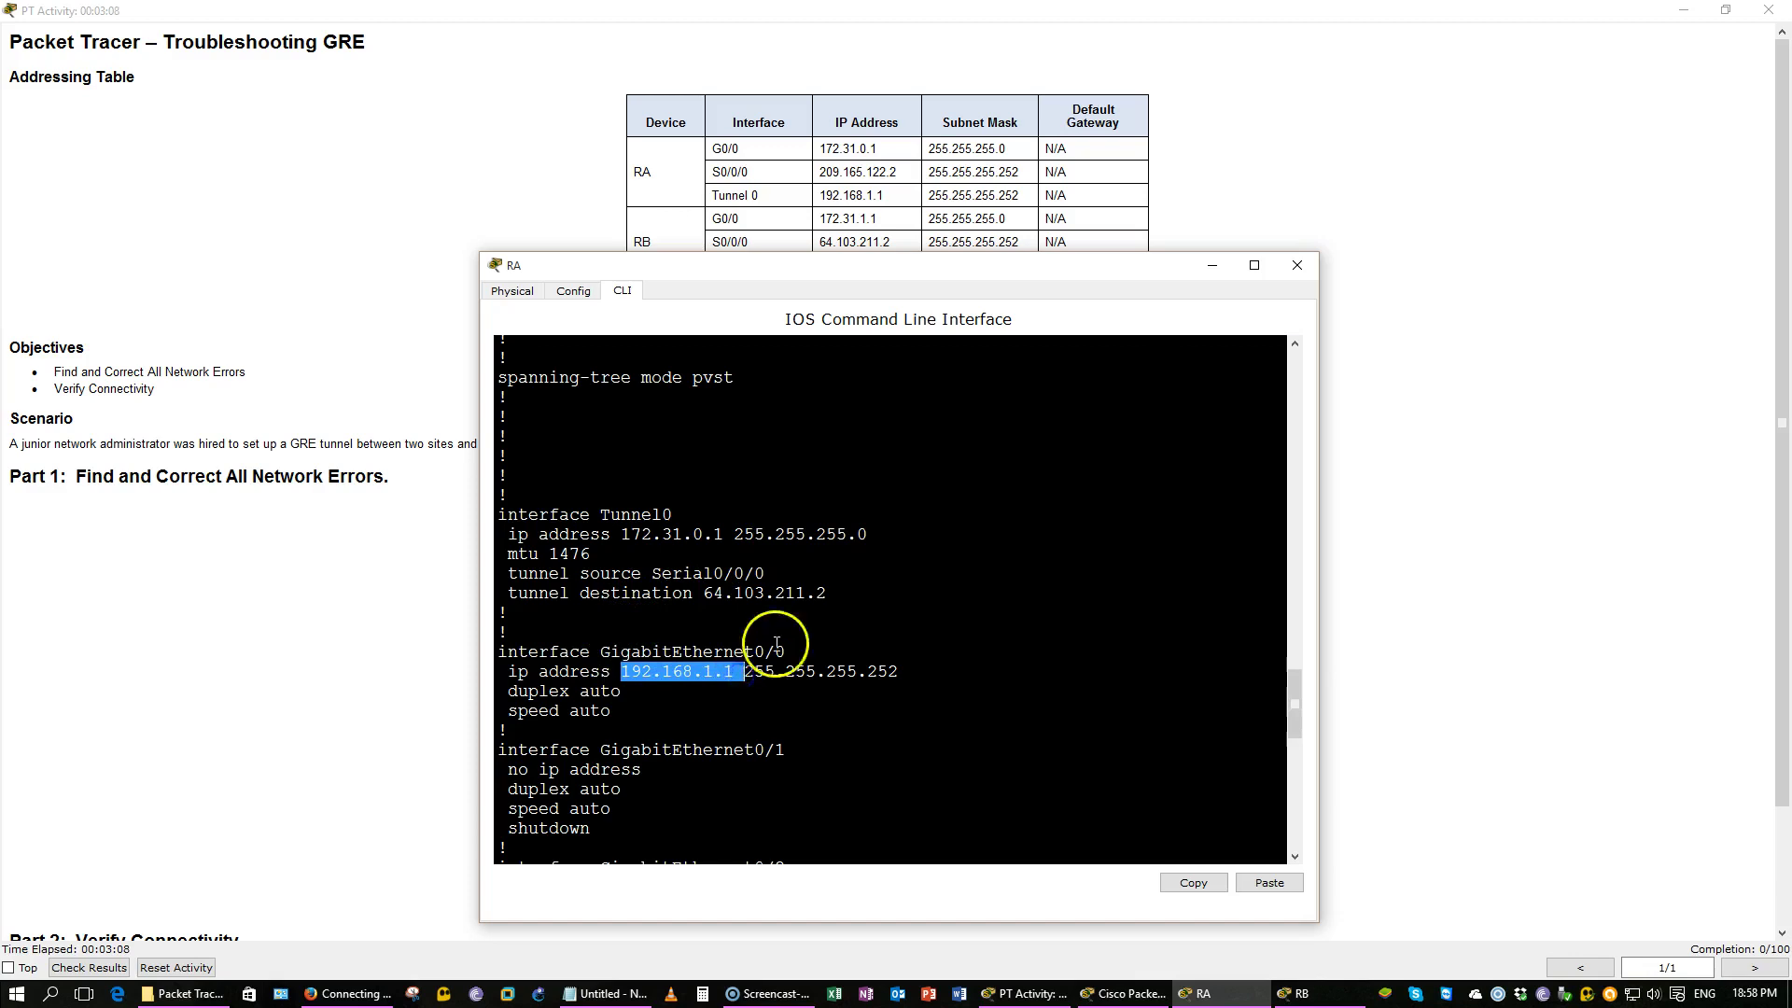
left_click_drag(899, 672, 508, 672)
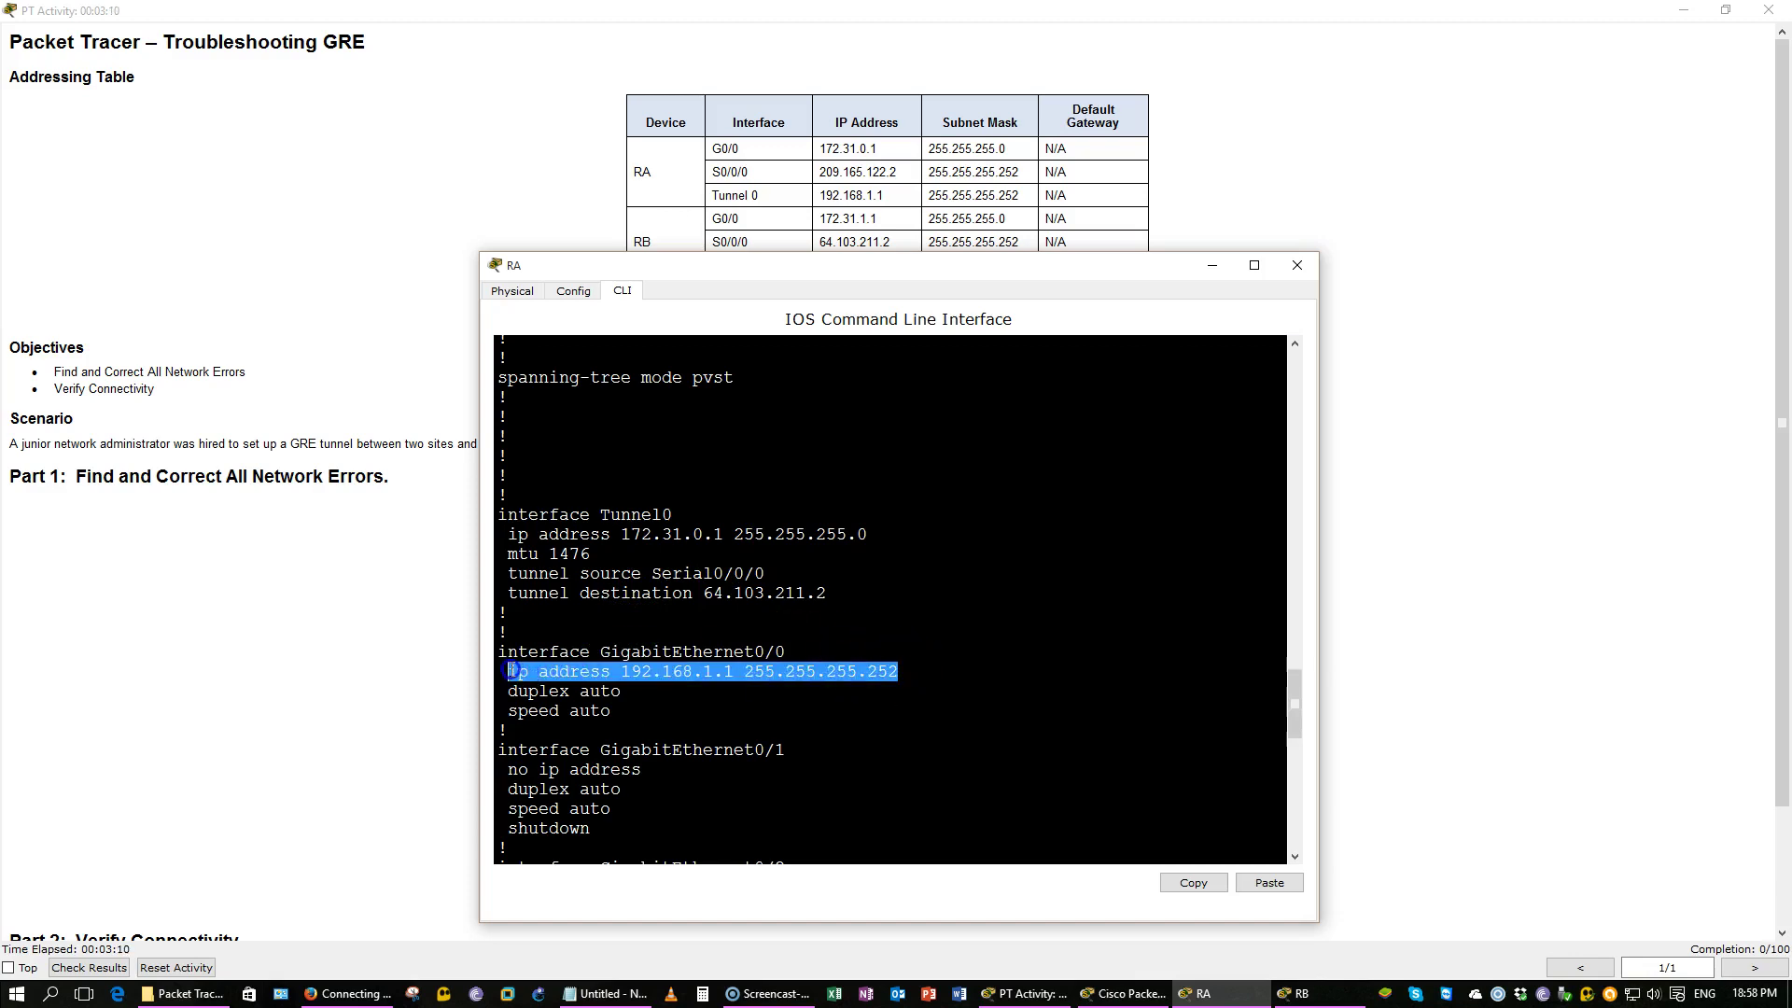
left_click_drag(513, 534, 900, 560)
Step: Scroll RA's configuration to the static route to 172.31.1.0 and highlight it
scroll(916, 603, "down", 3)
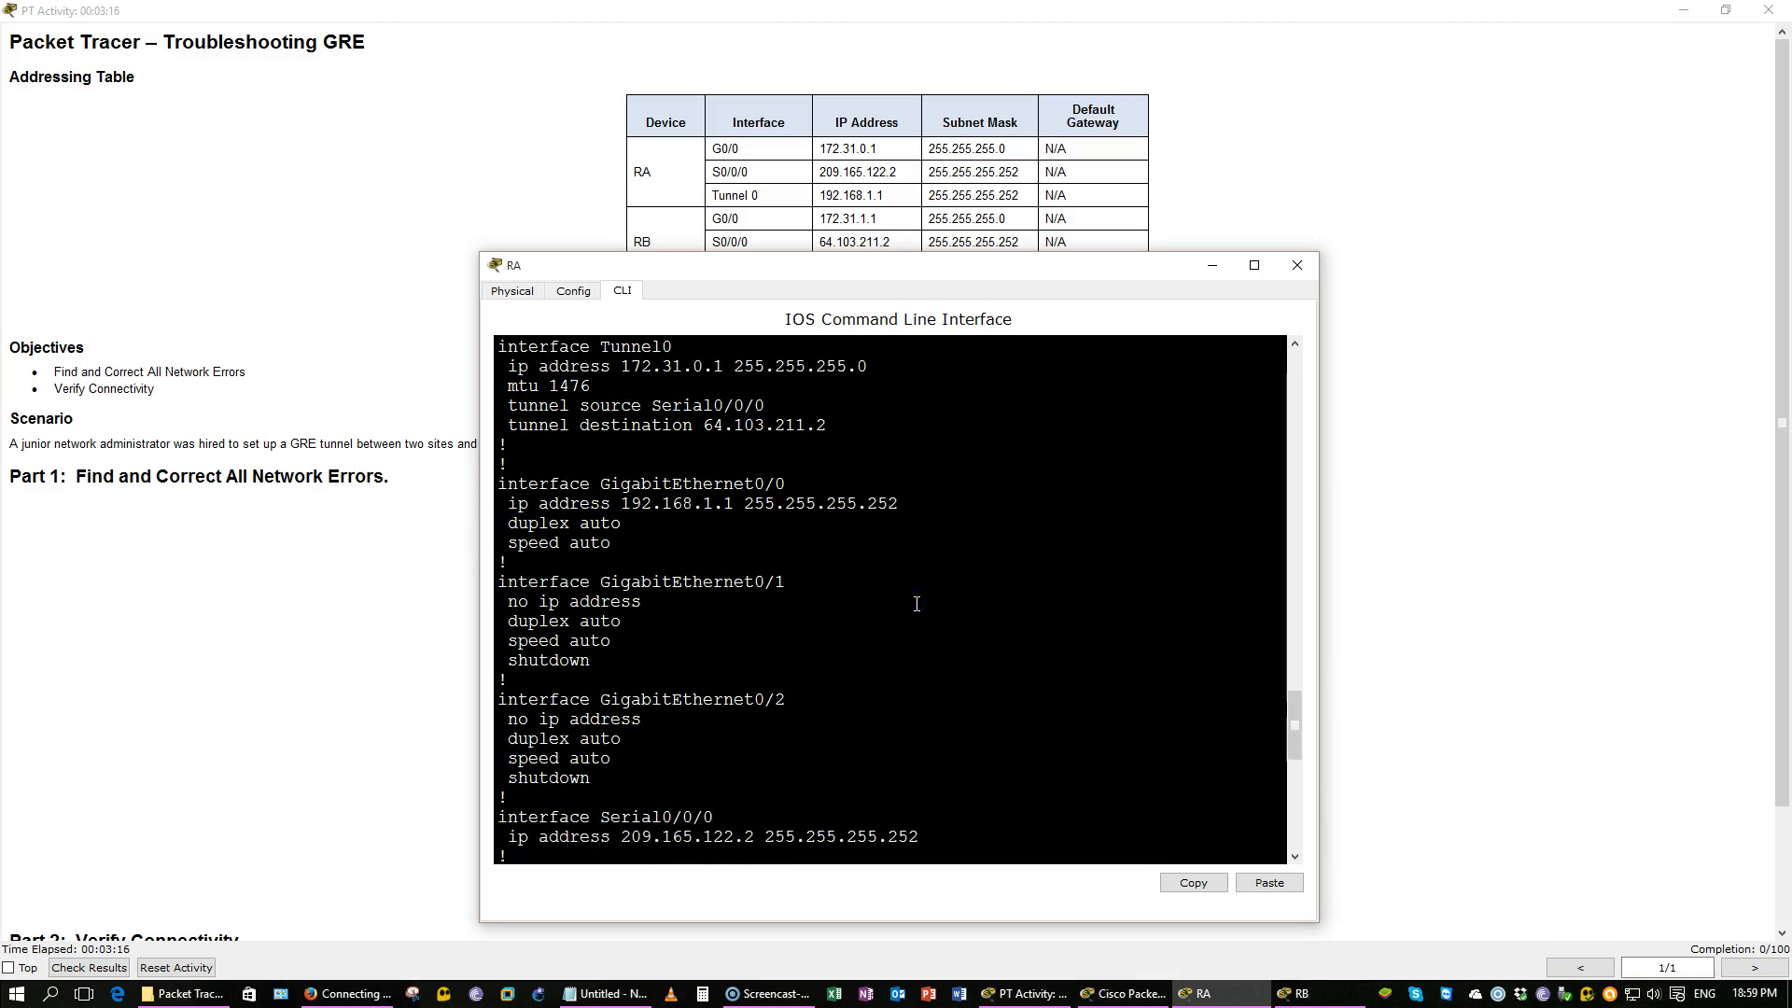
scroll(917, 604, "up", 1)
scroll(916, 604, "down", 2)
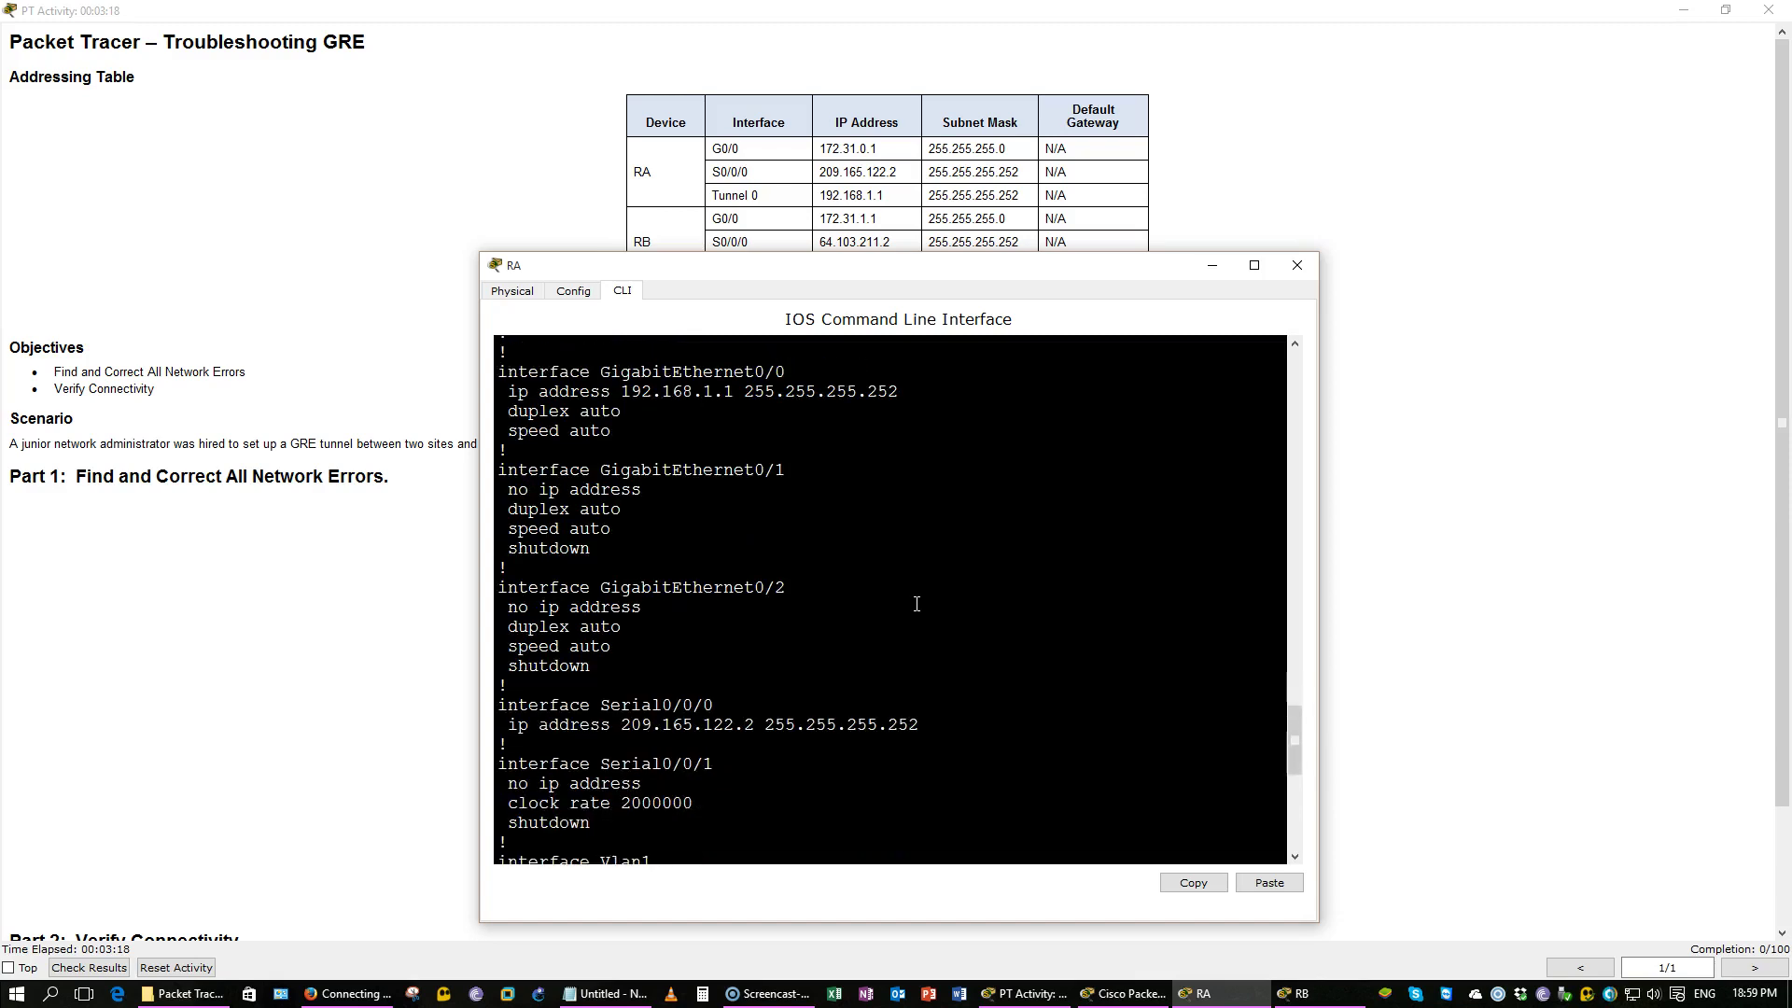
scroll(917, 604, "down", 3)
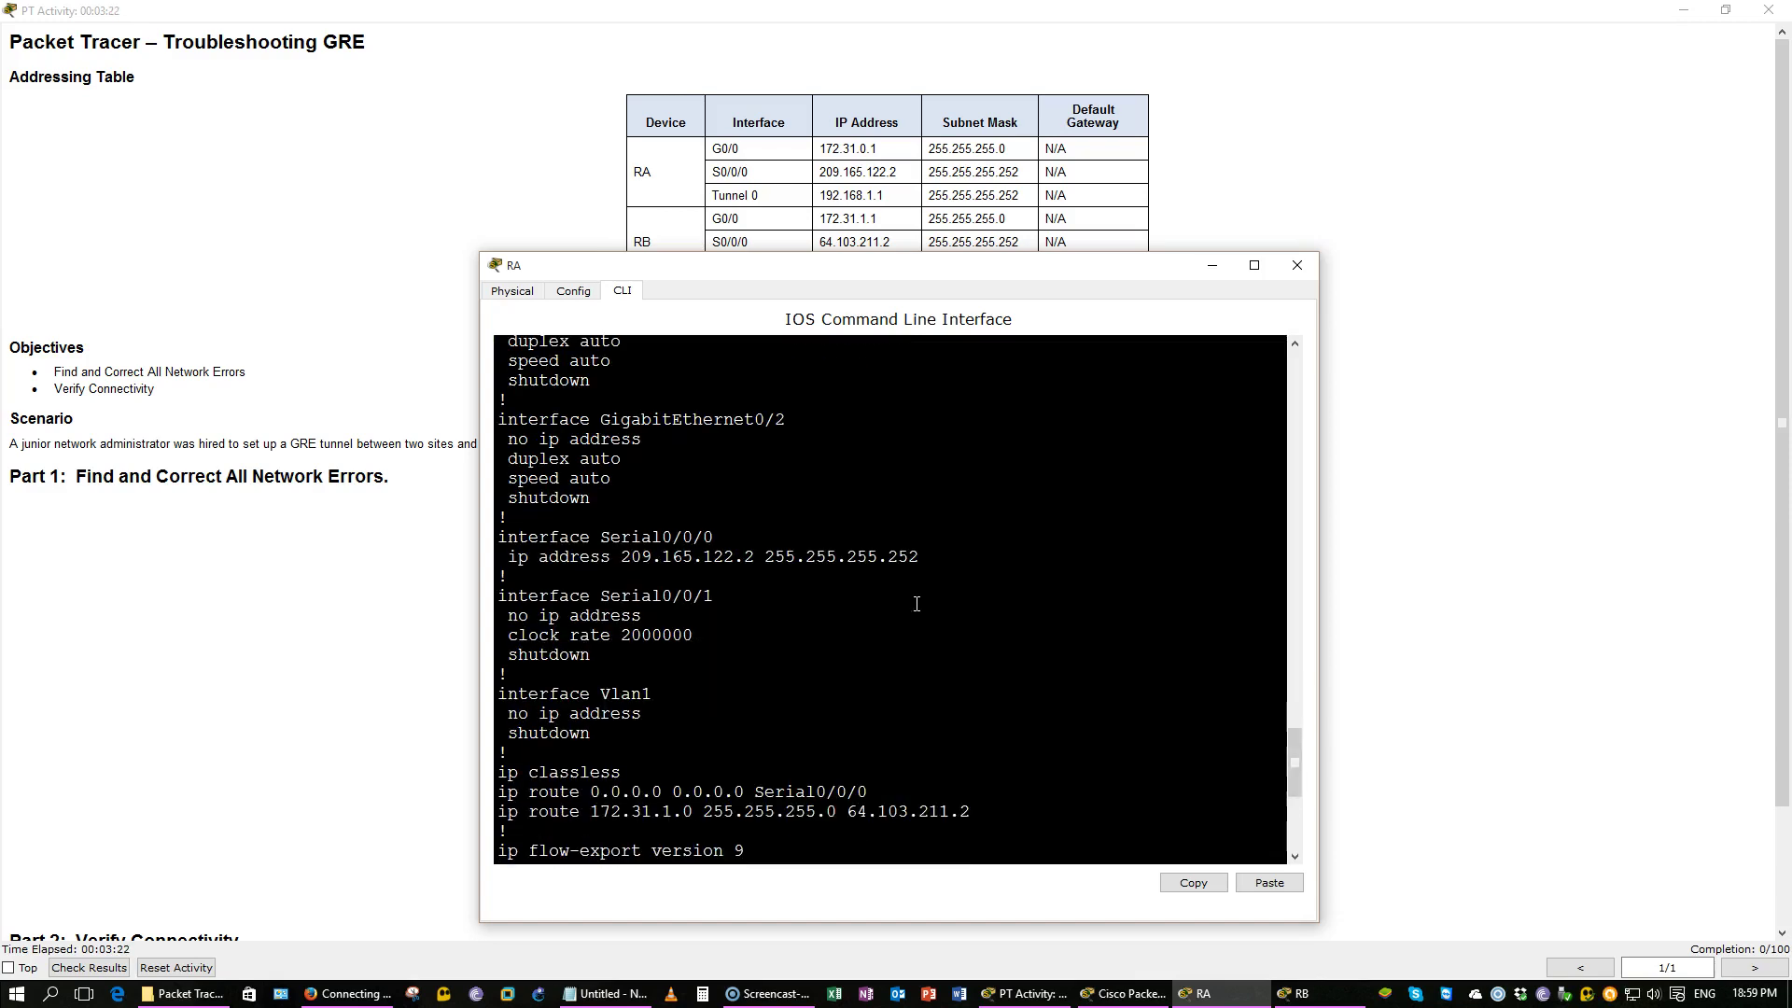
scroll(917, 604, "down", 2)
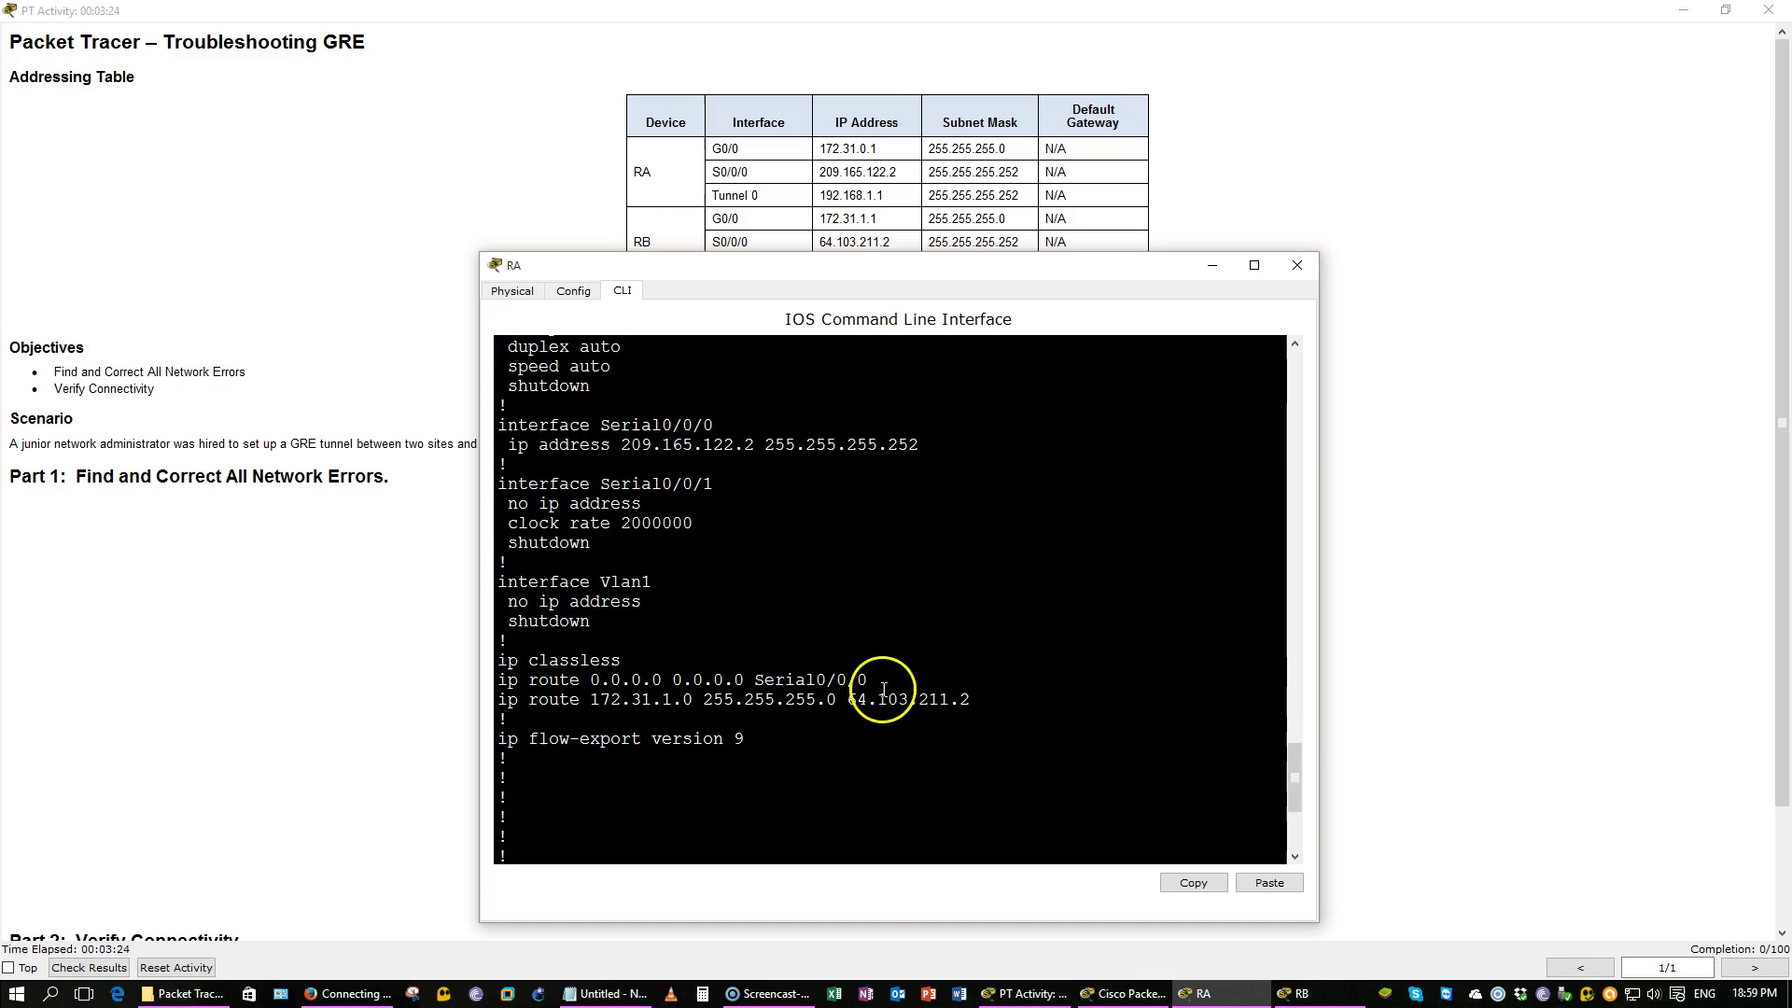
left_click_drag(980, 699, 715, 699)
left_click(611, 703)
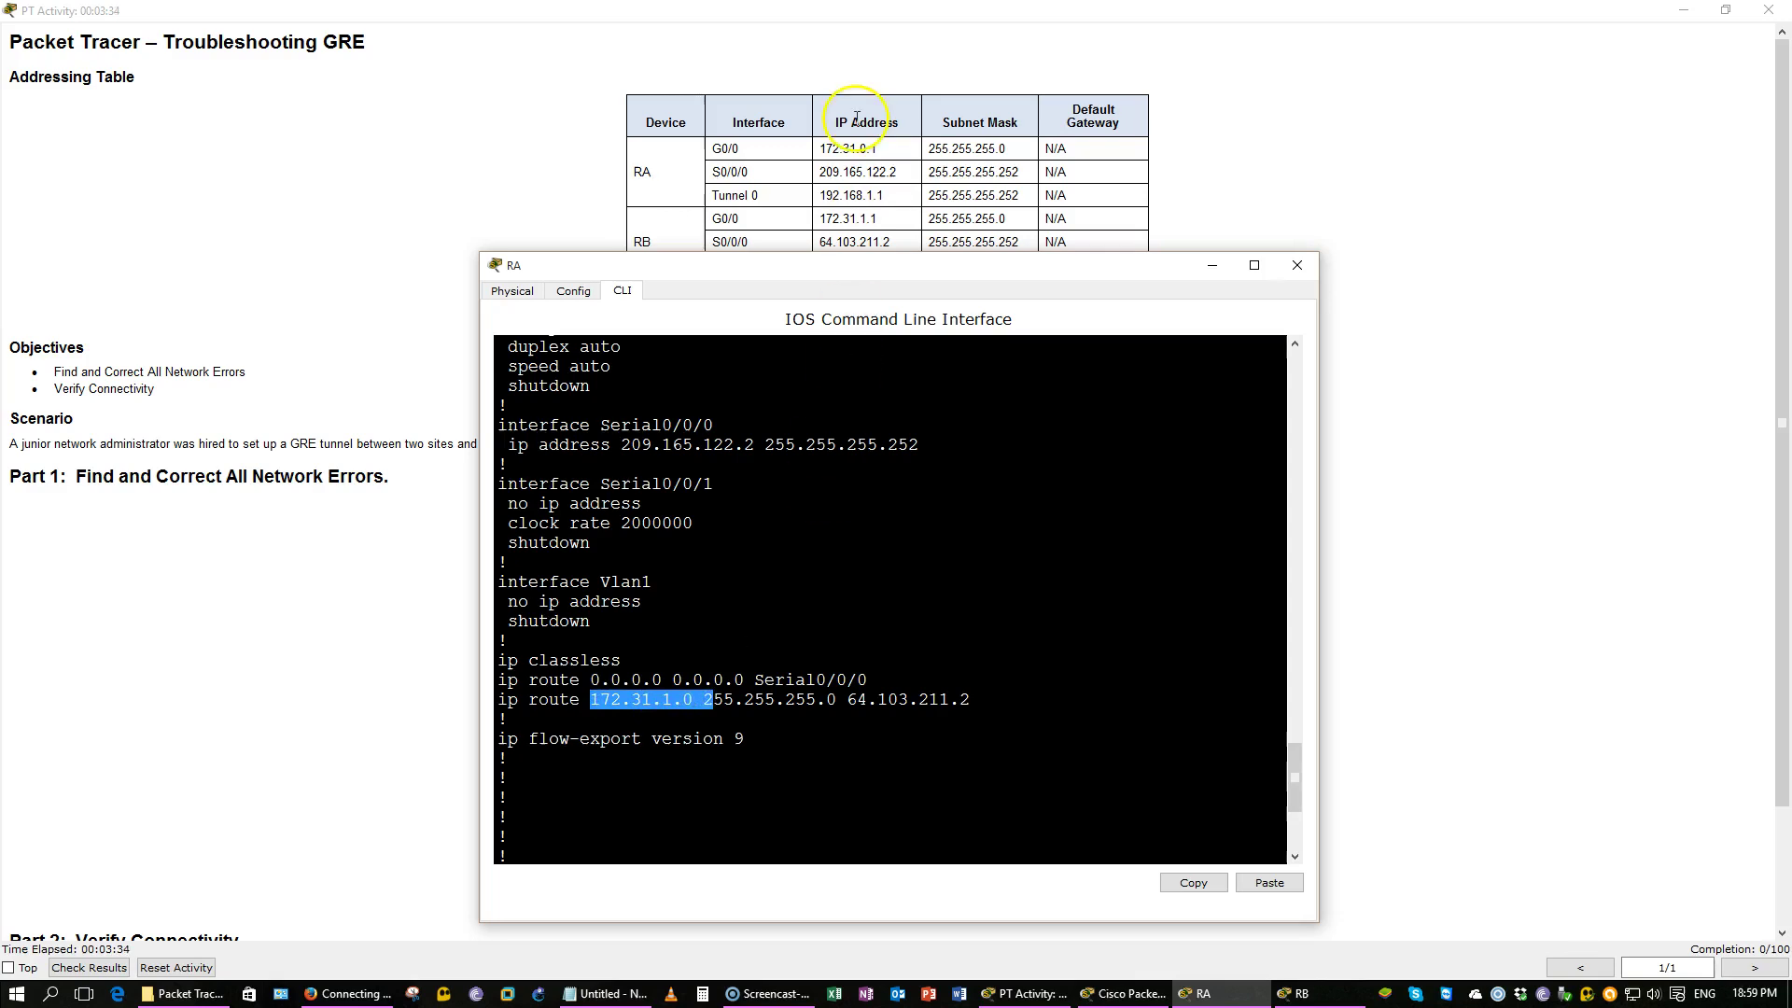
Step: Compare next hop 64.103.211.2 against the addressing table, then minimize the activity instructions
left_click_drag(819, 220, 878, 221)
key("alt+Tab")
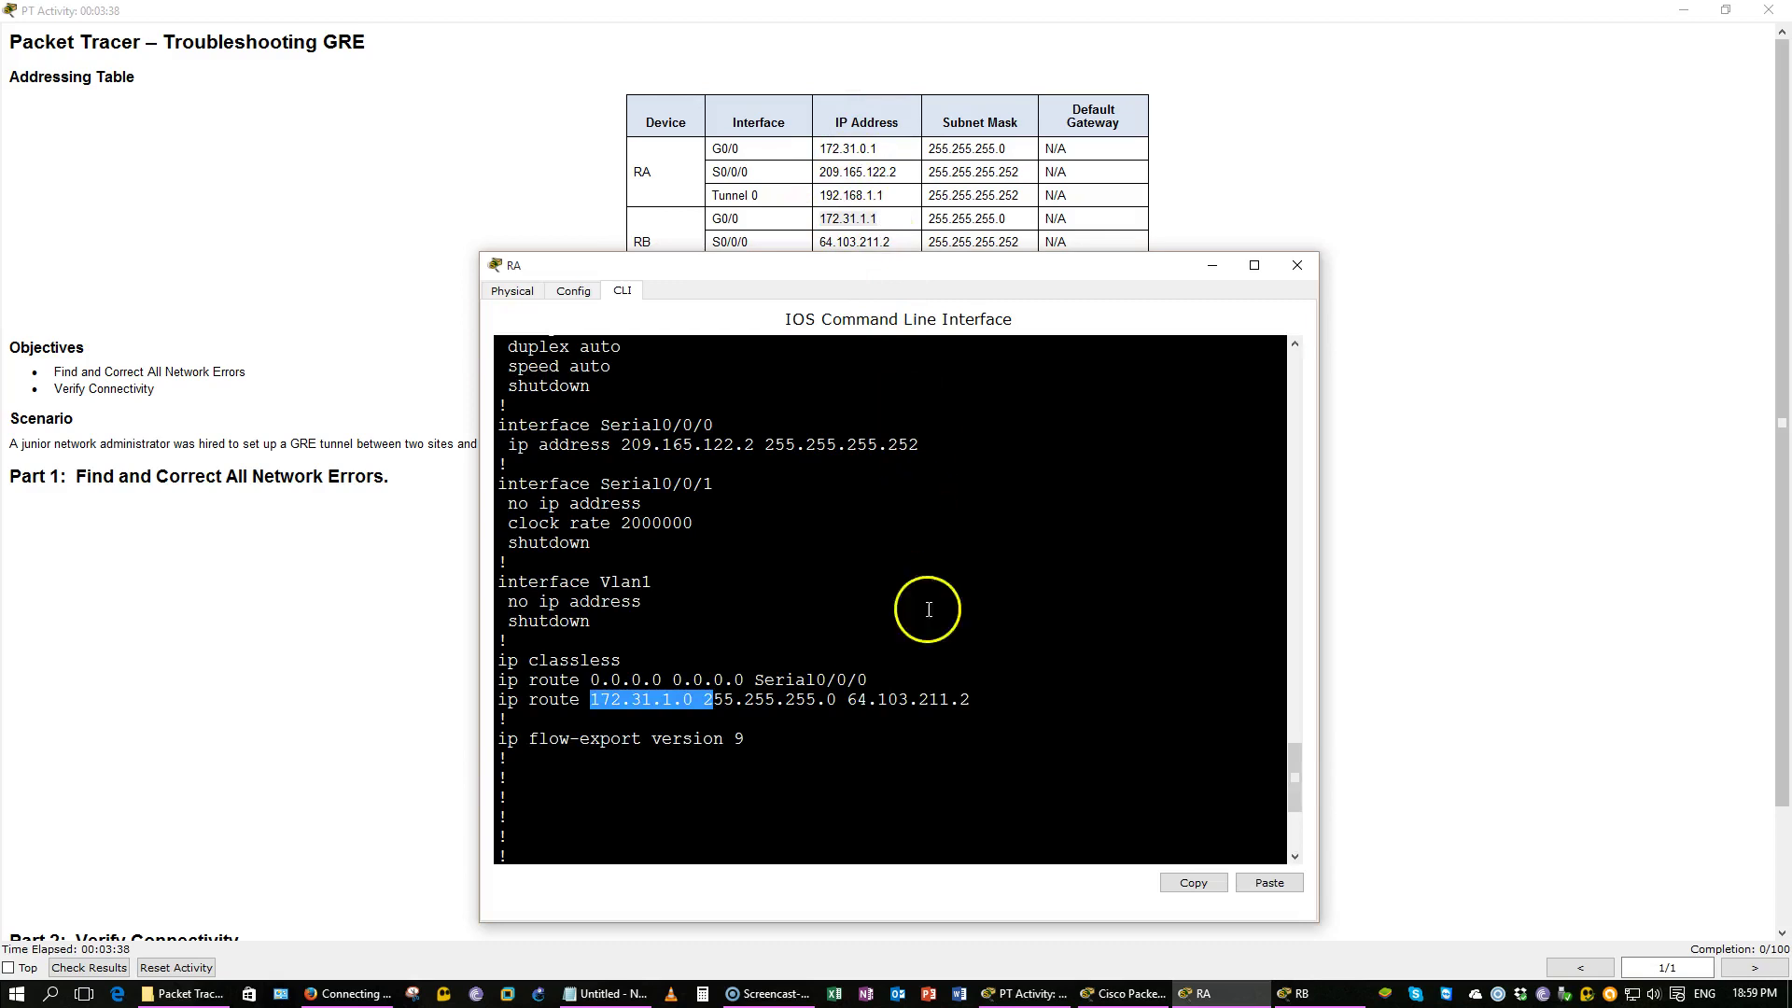
left_click(924, 718)
left_click_drag(965, 699, 851, 699)
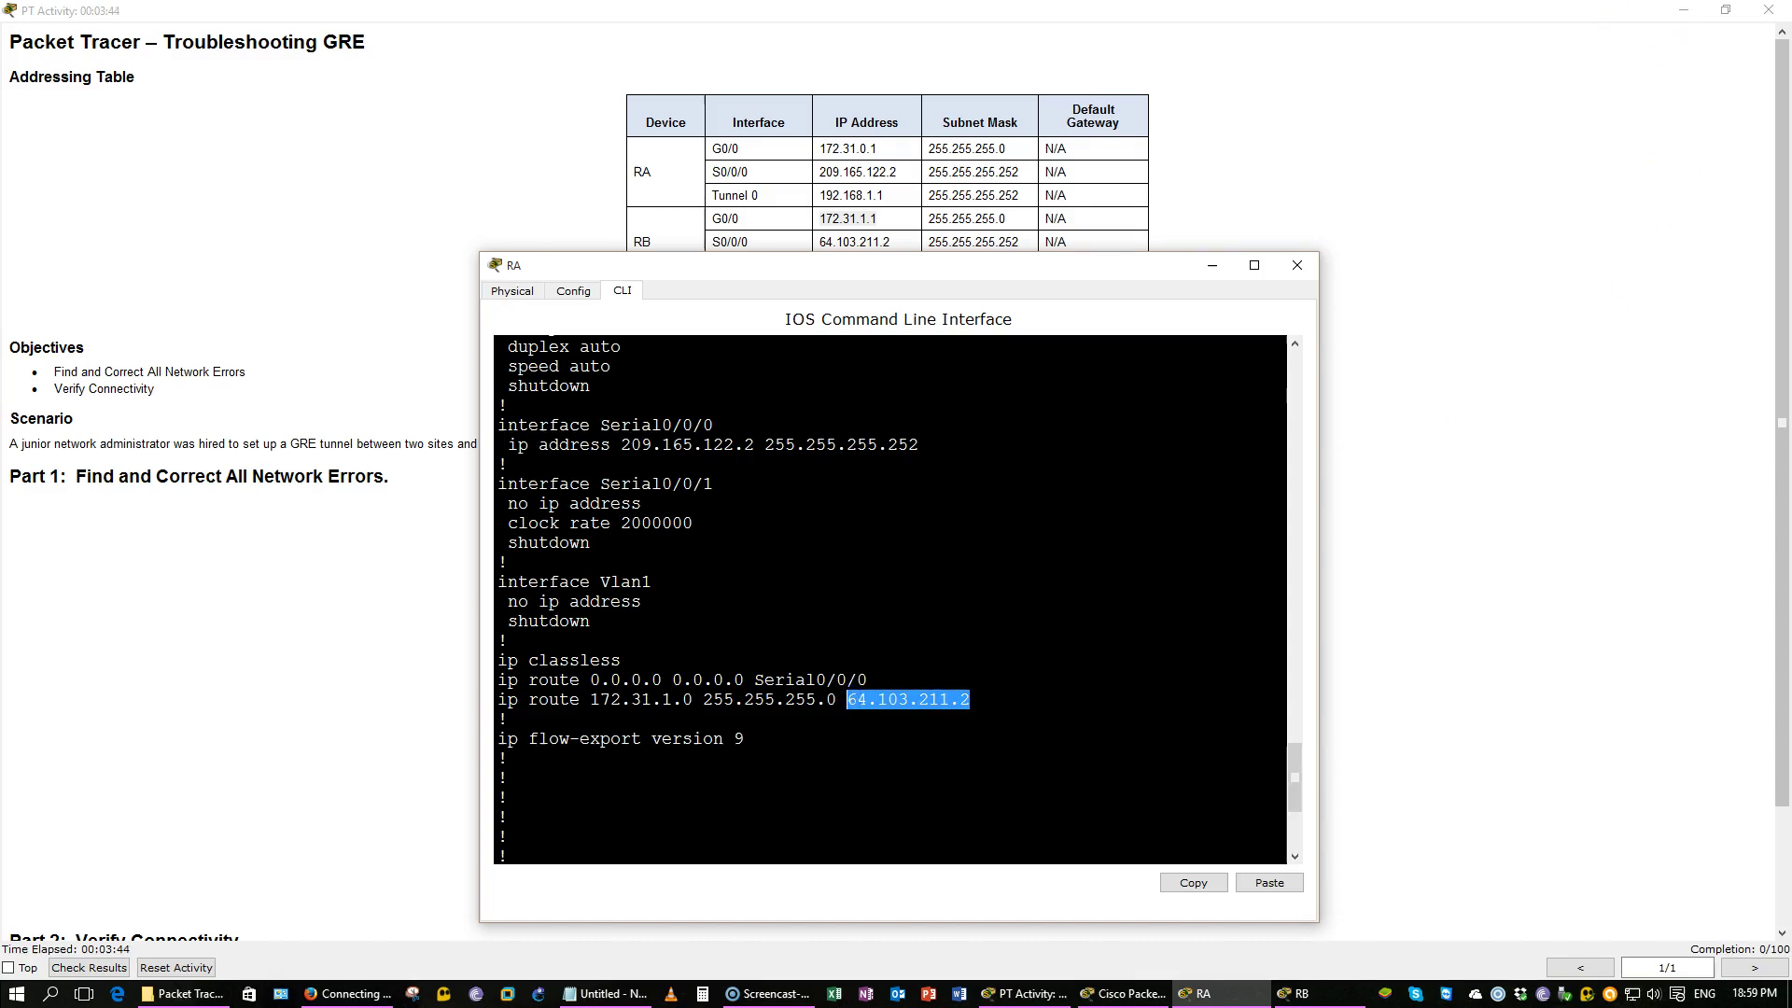
left_click(1683, 10)
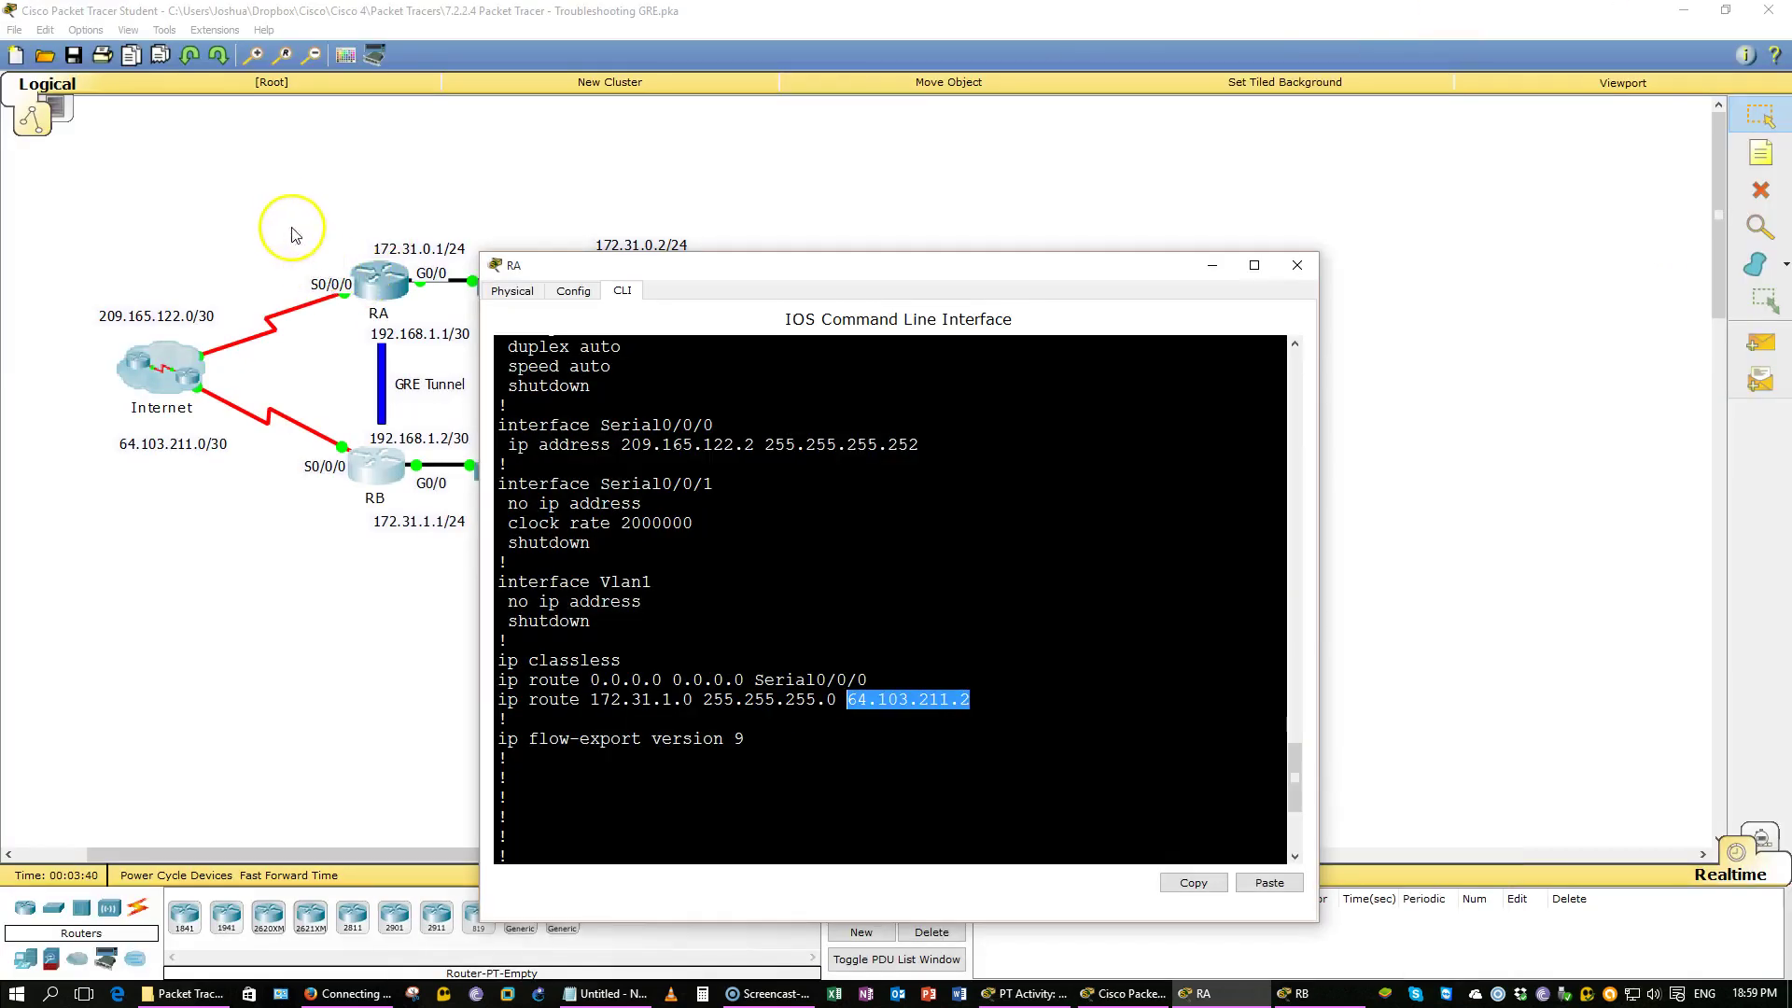
Step: Bring RB's console forward and highlight its Tunnel0 recursive routing error message
left_click(303, 286)
left_click_drag(333, 402, 503, 450)
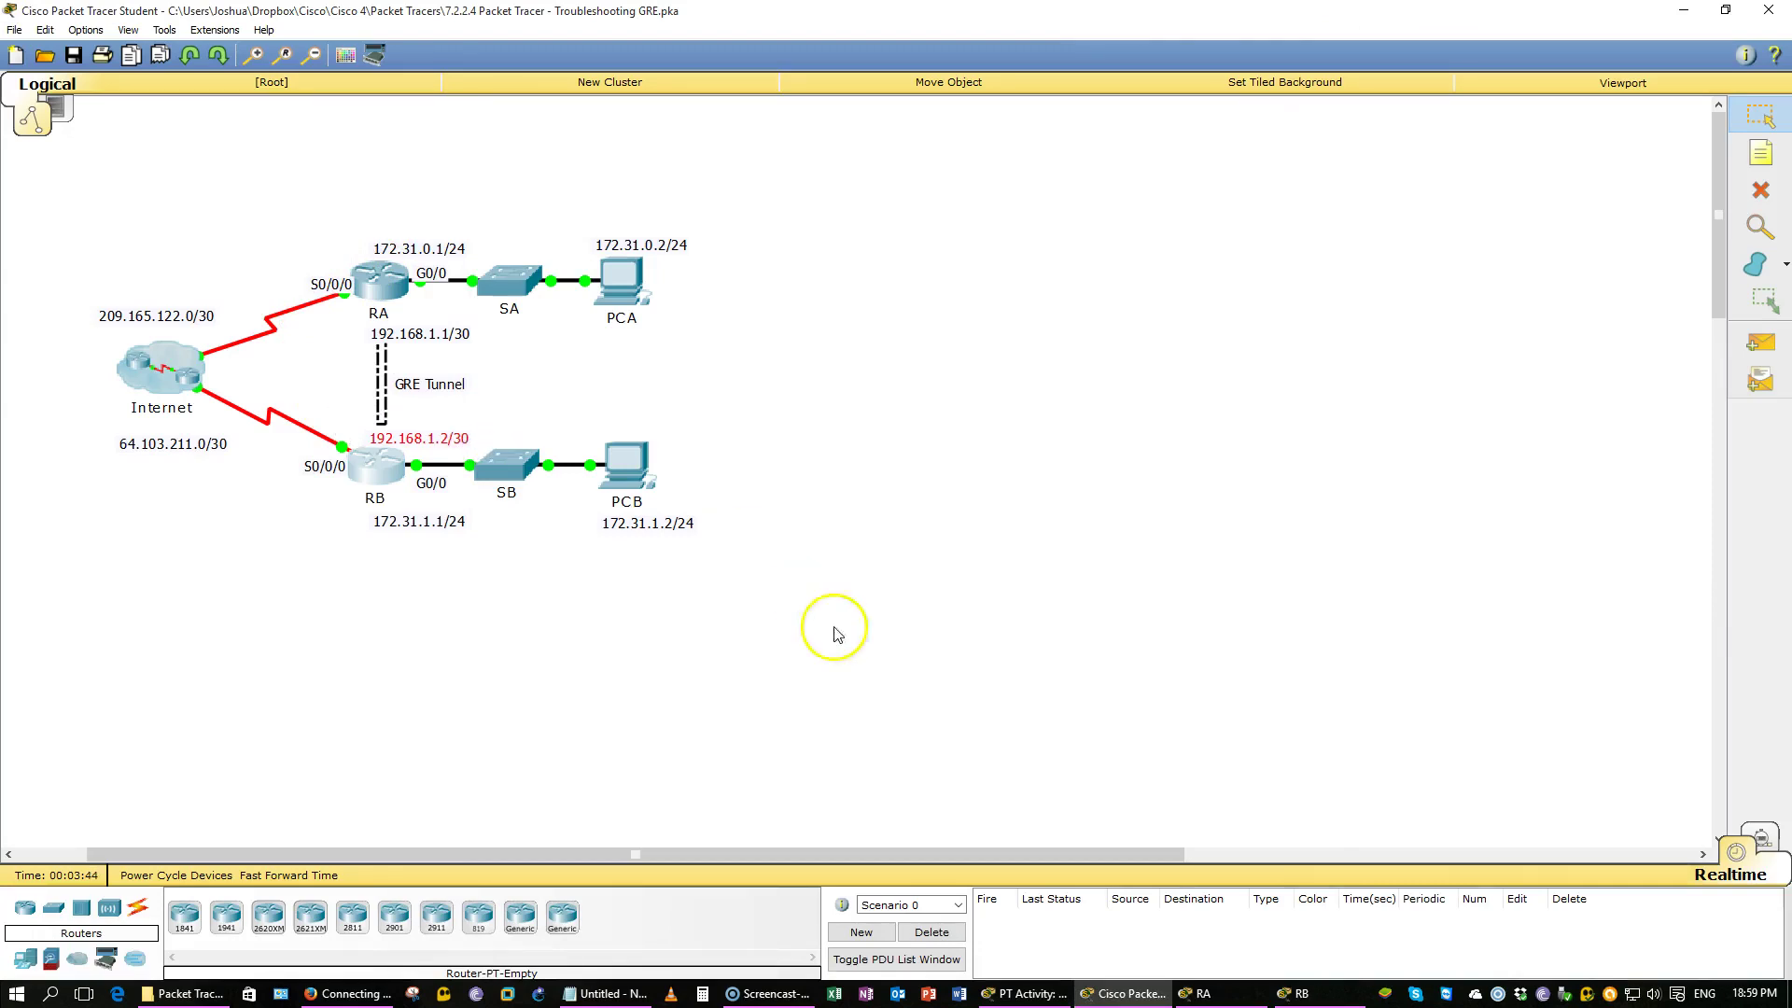
left_click(1204, 995)
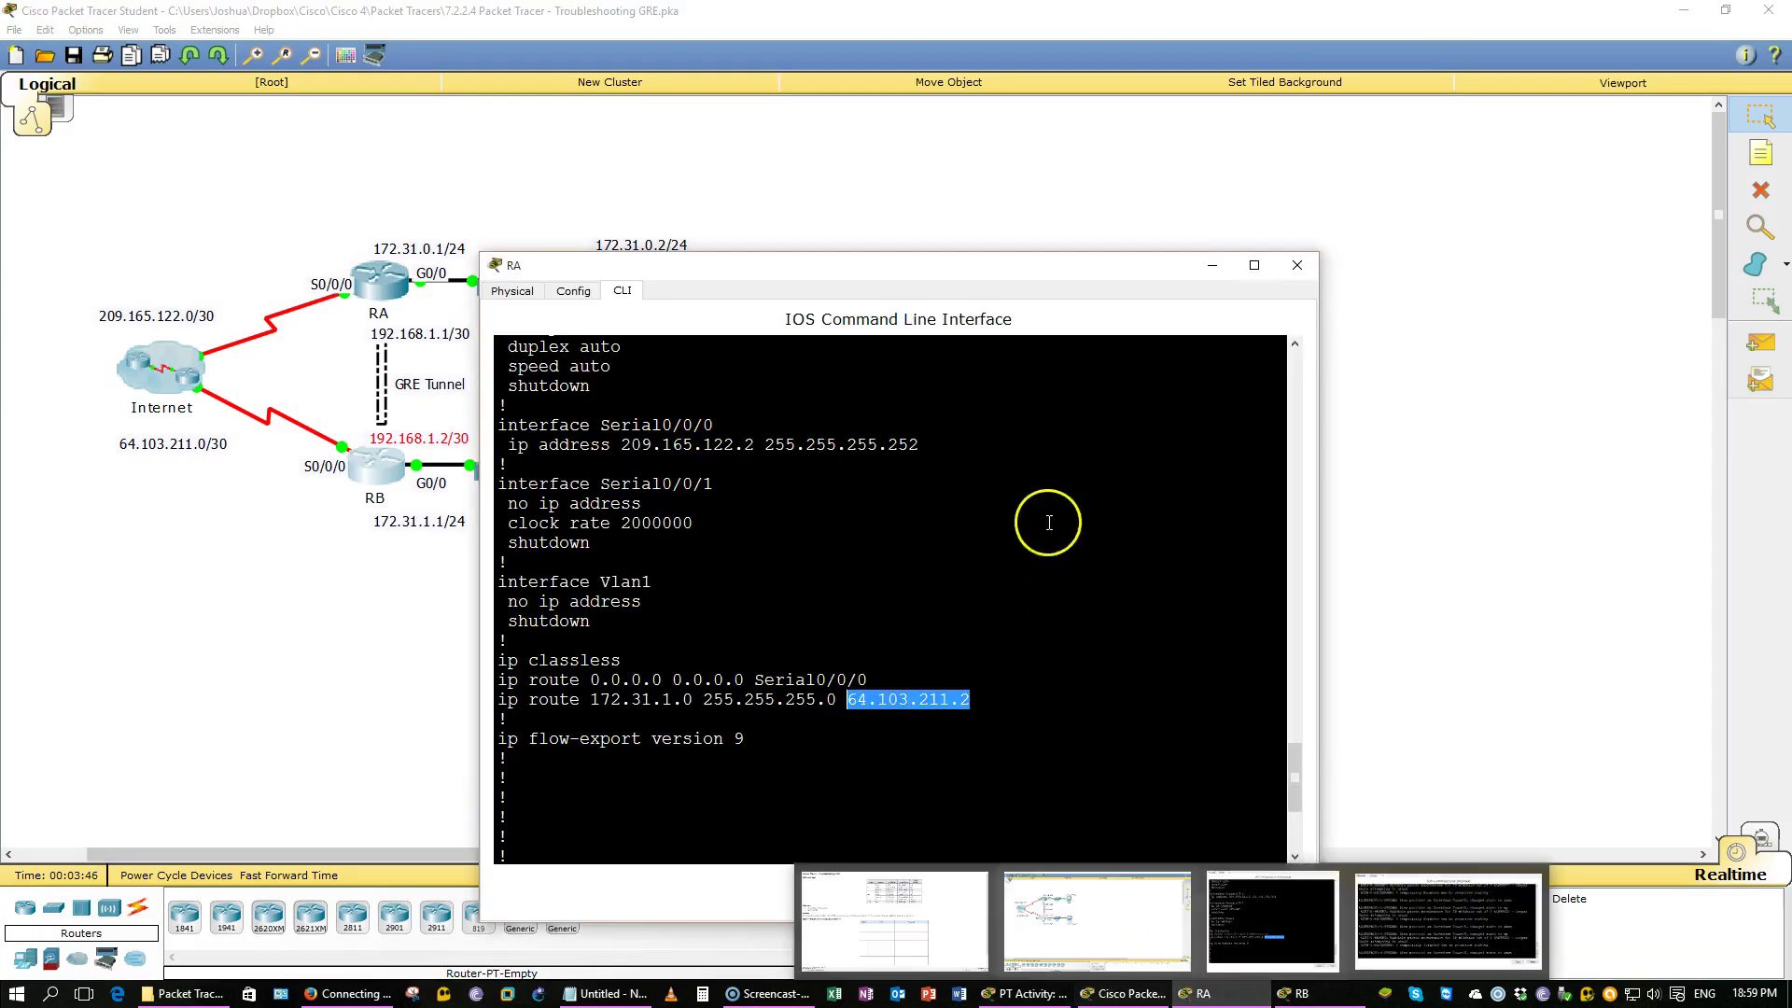
left_click(1167, 672)
left_click(1297, 994)
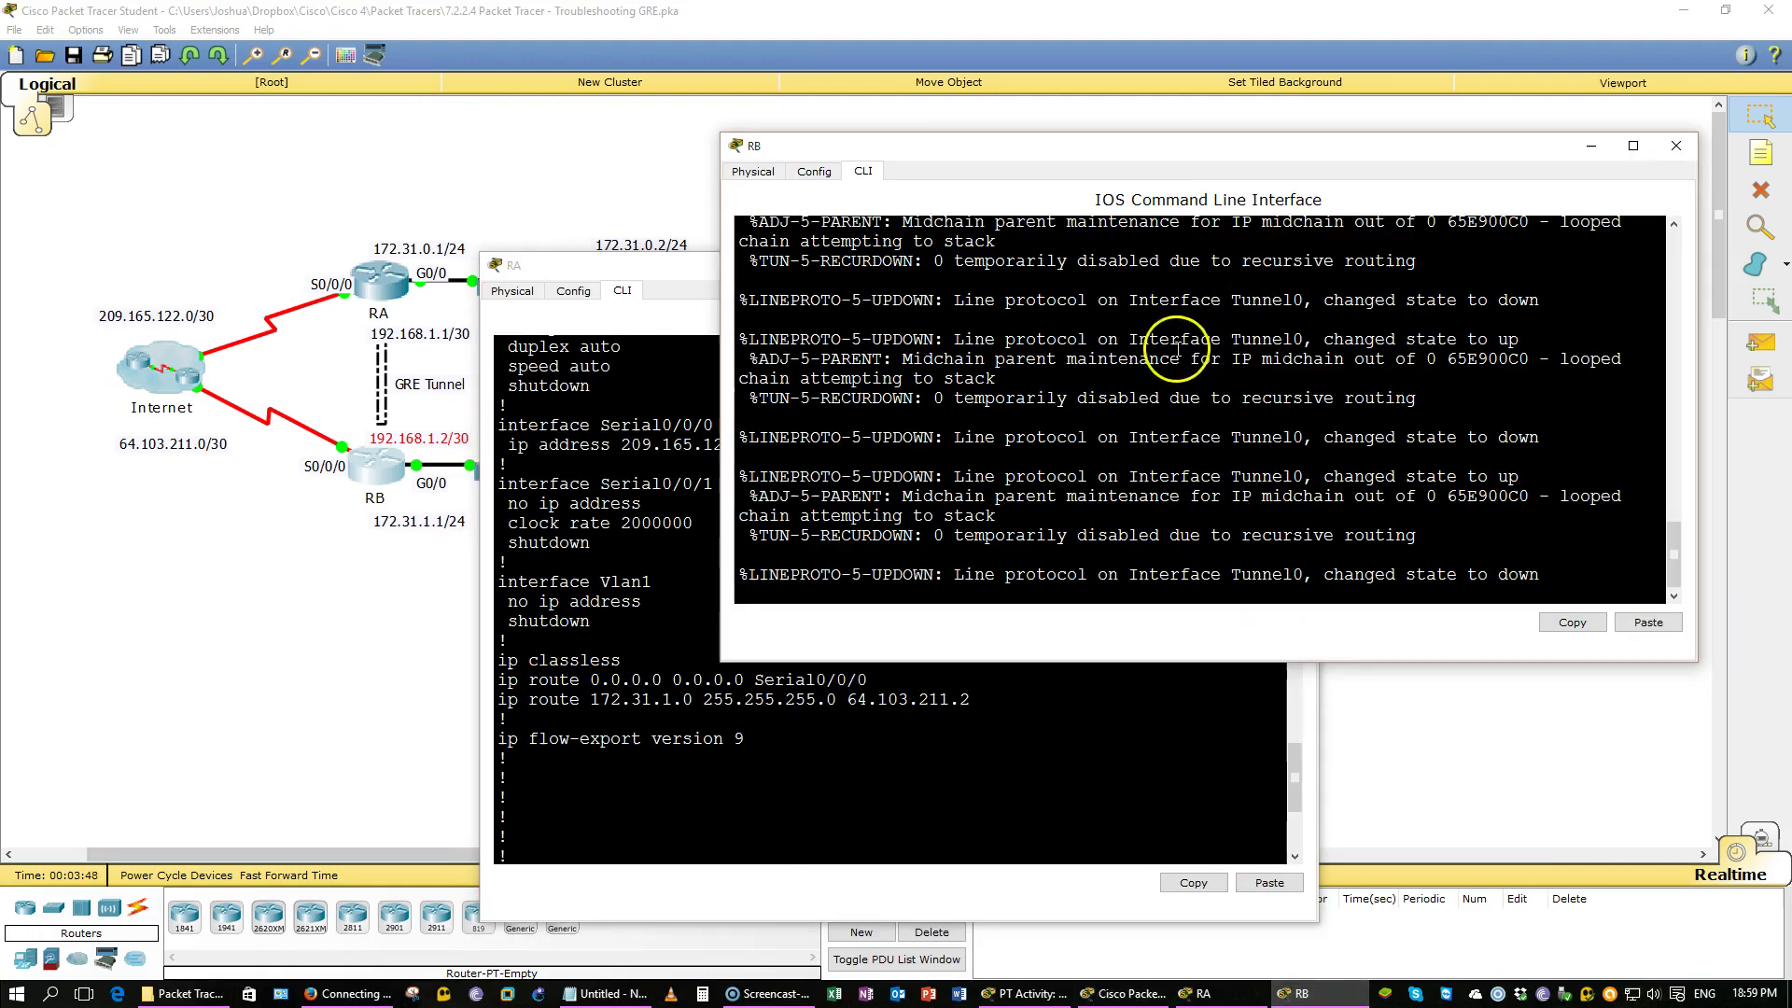
left_click_drag(1422, 538, 950, 519)
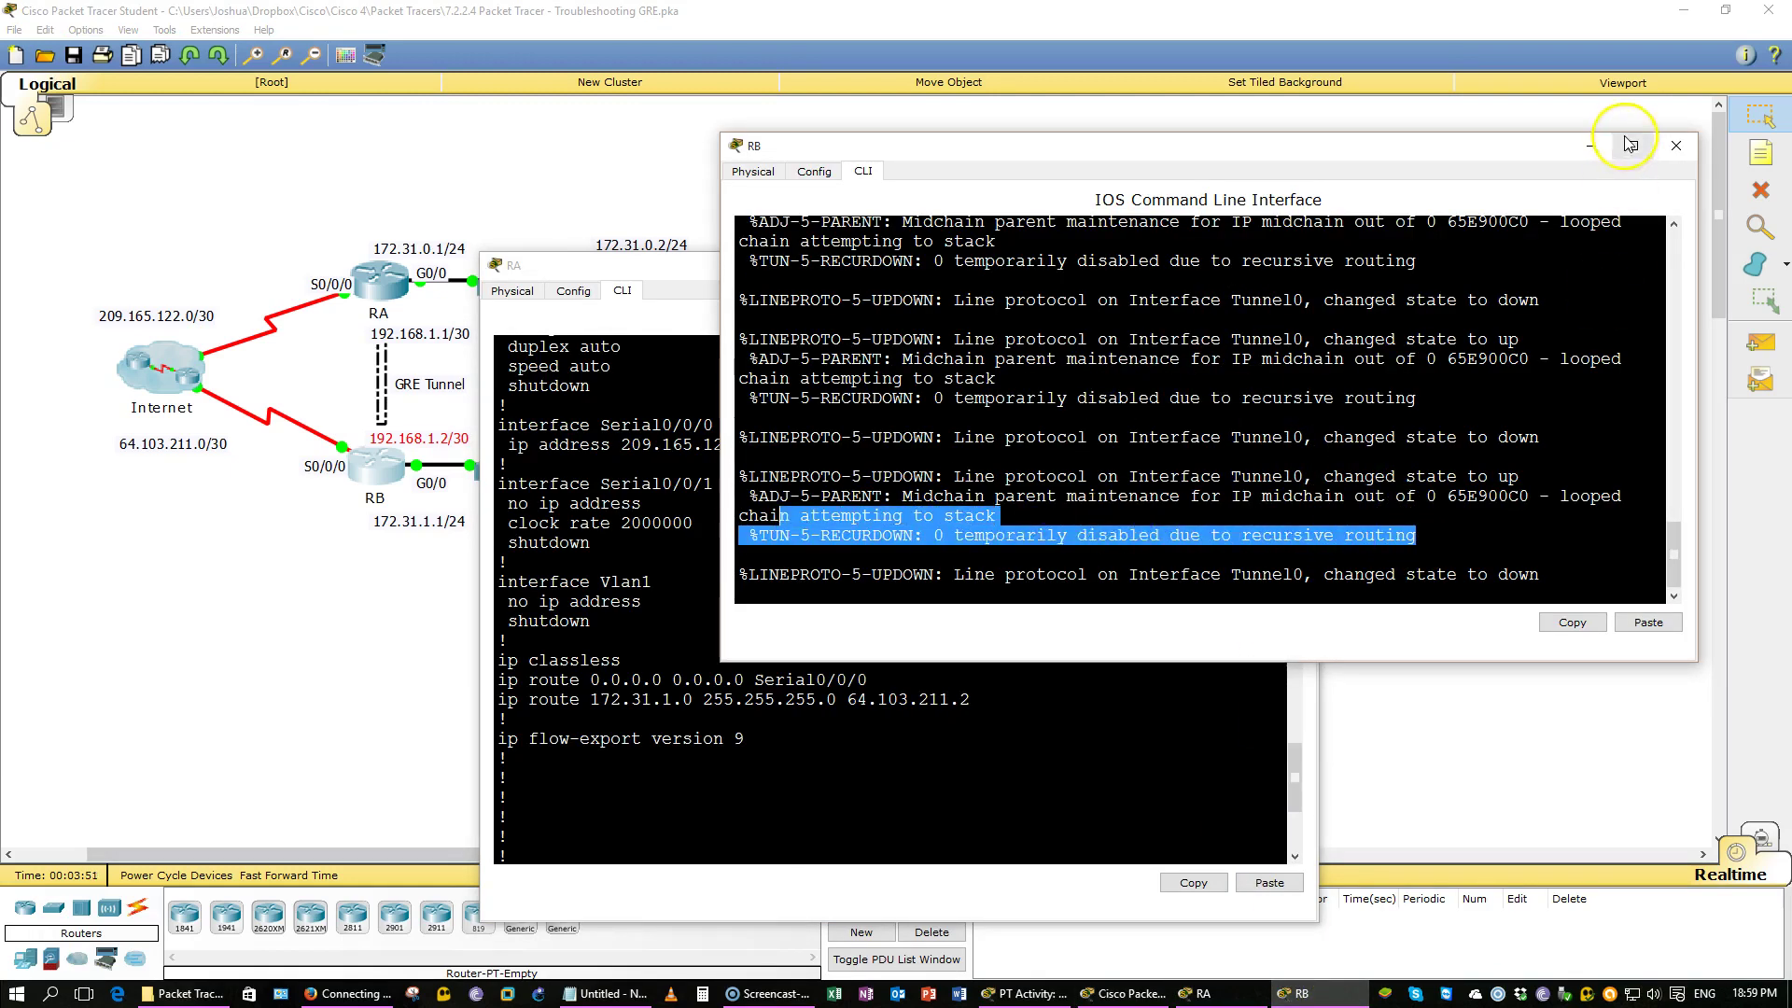
Step: Enter global configuration on RA and list its interface addresses with do show ip int b
left_click(1594, 149)
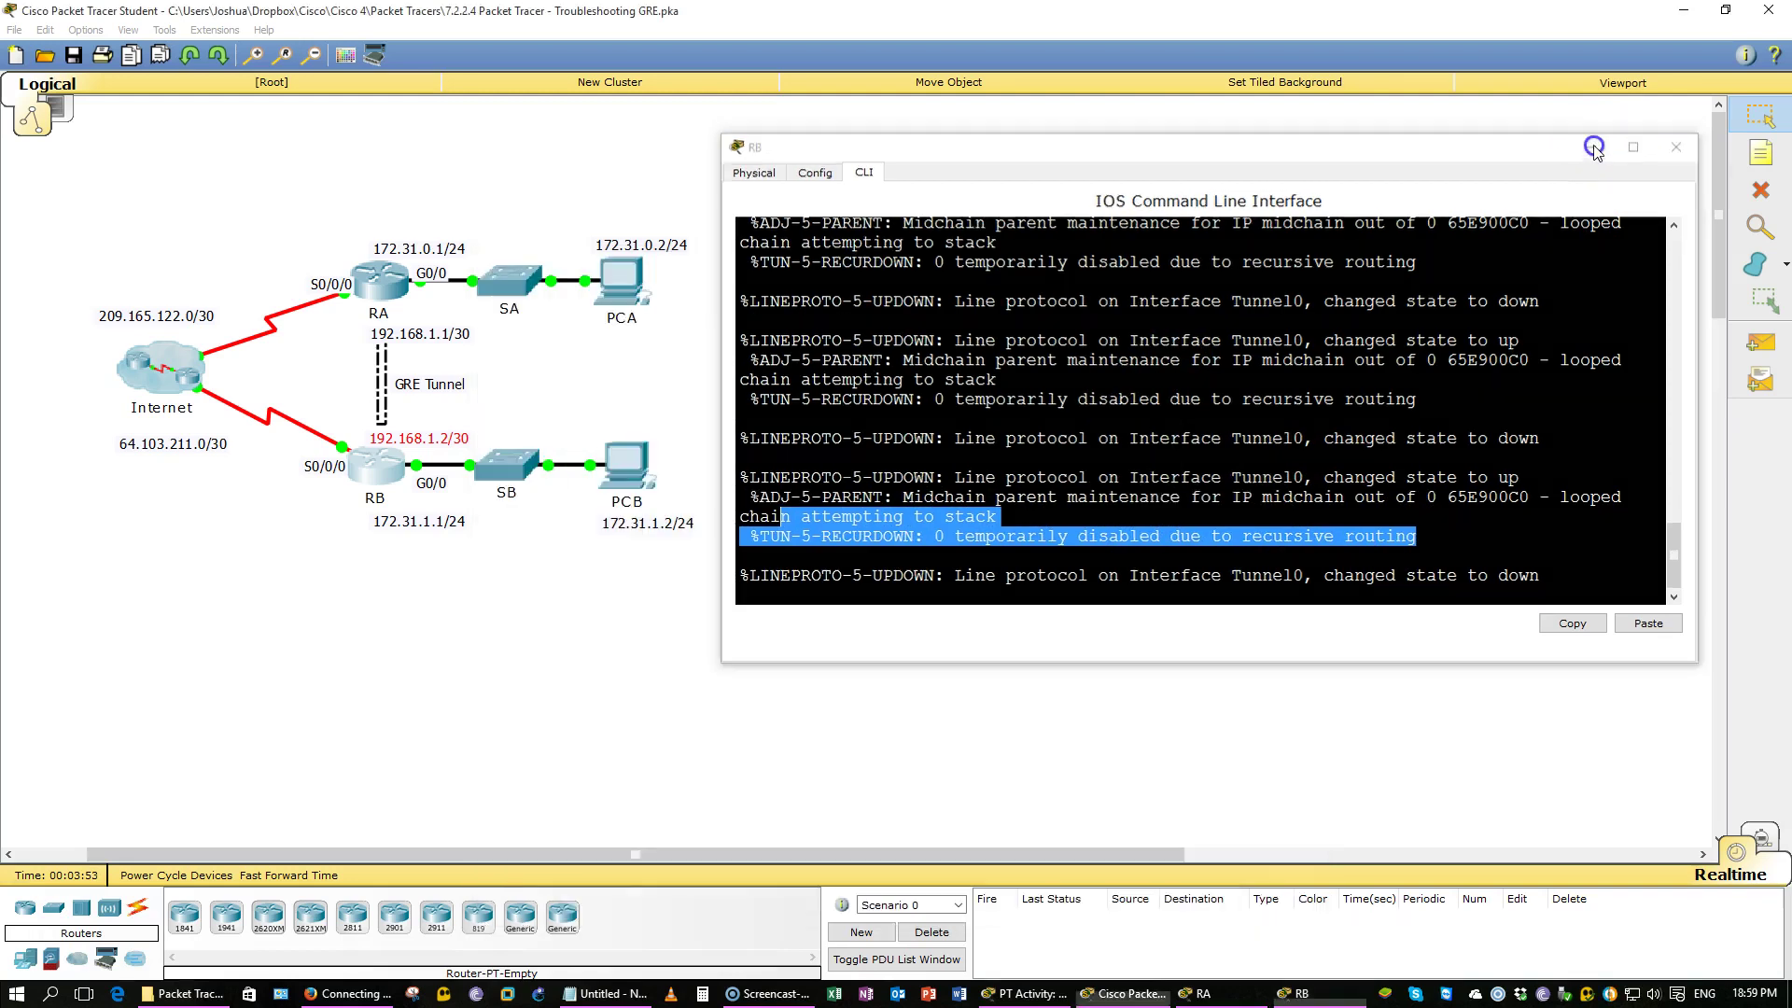
left_click(1204, 993)
left_click(1032, 717)
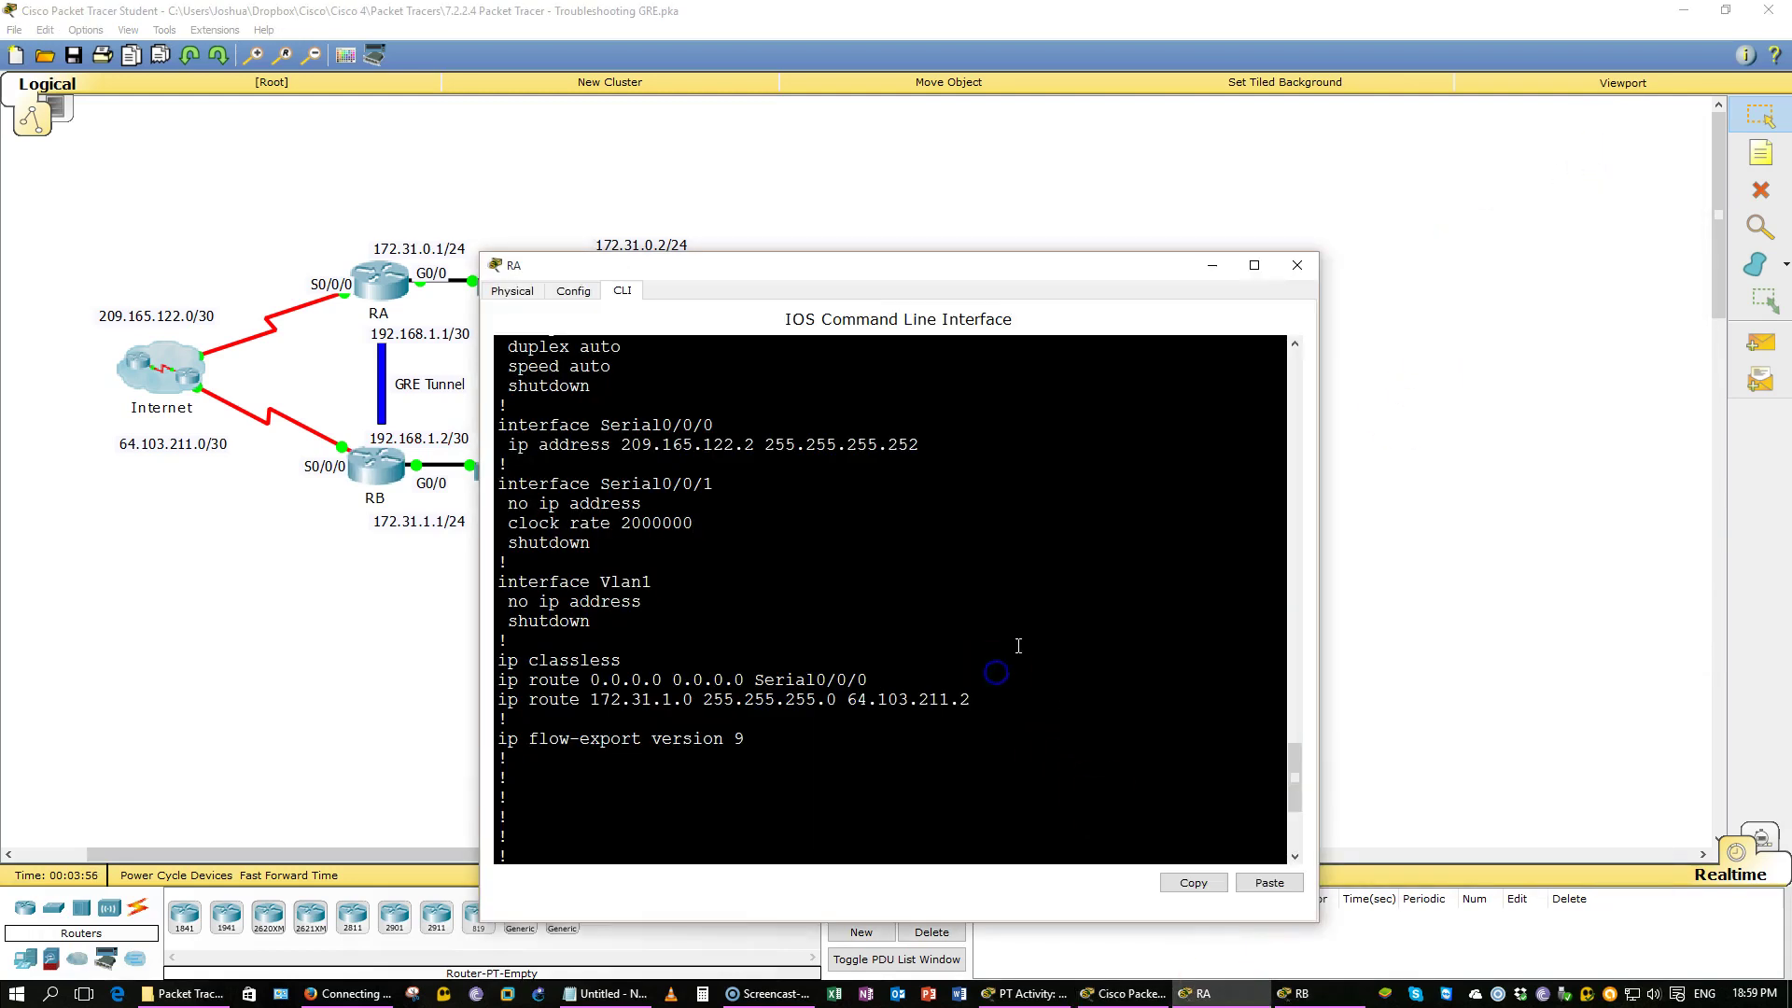
key("Return")
key("Return")
key("Return")
key("Return")
key("Return")
type("conf t")
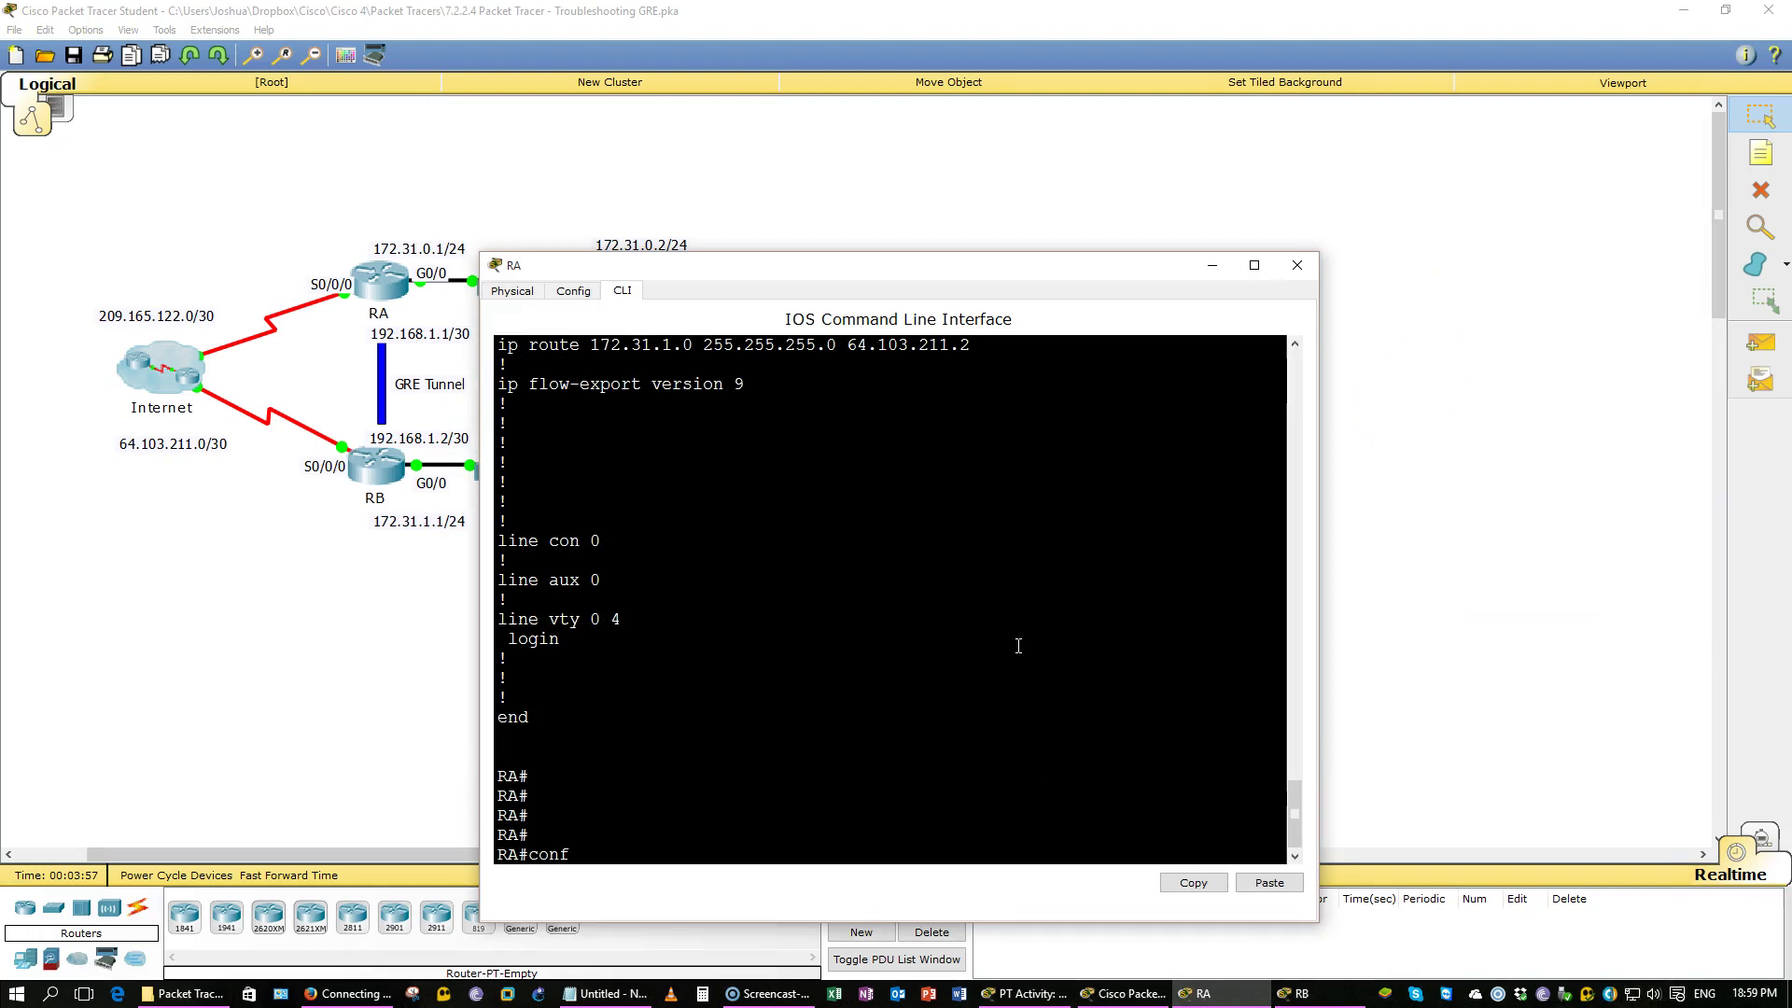
key("Return")
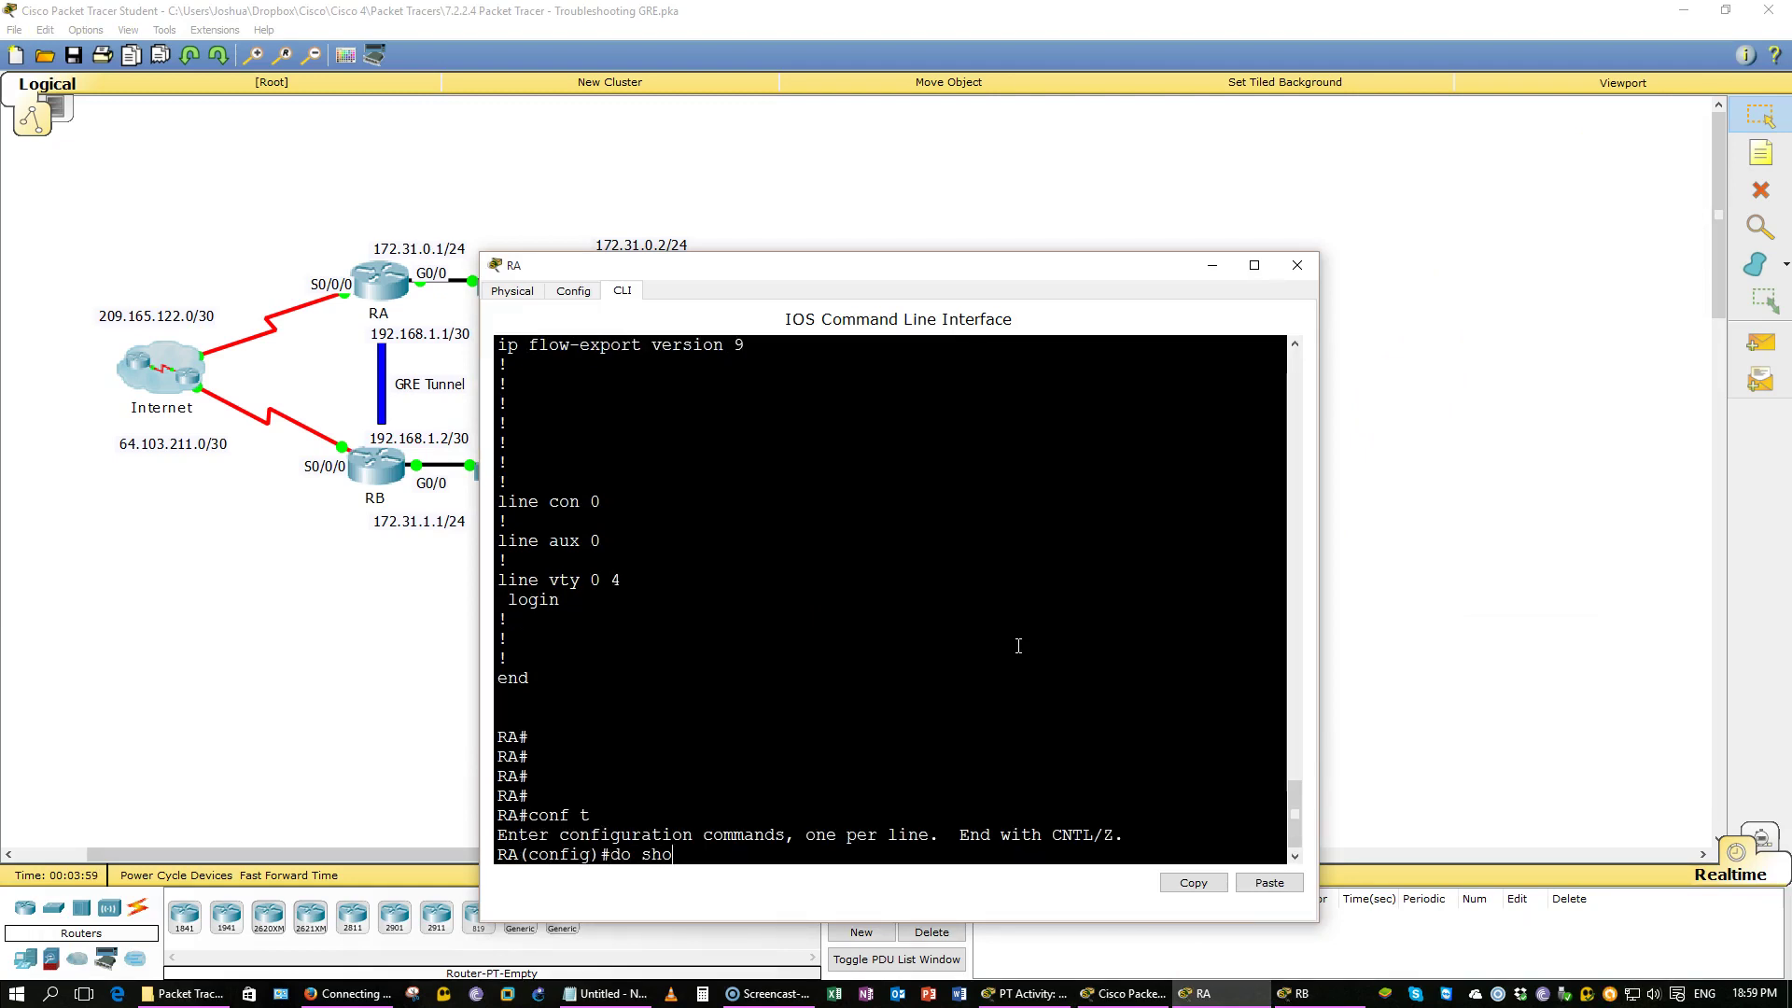
type("do show ip int b")
key("Return")
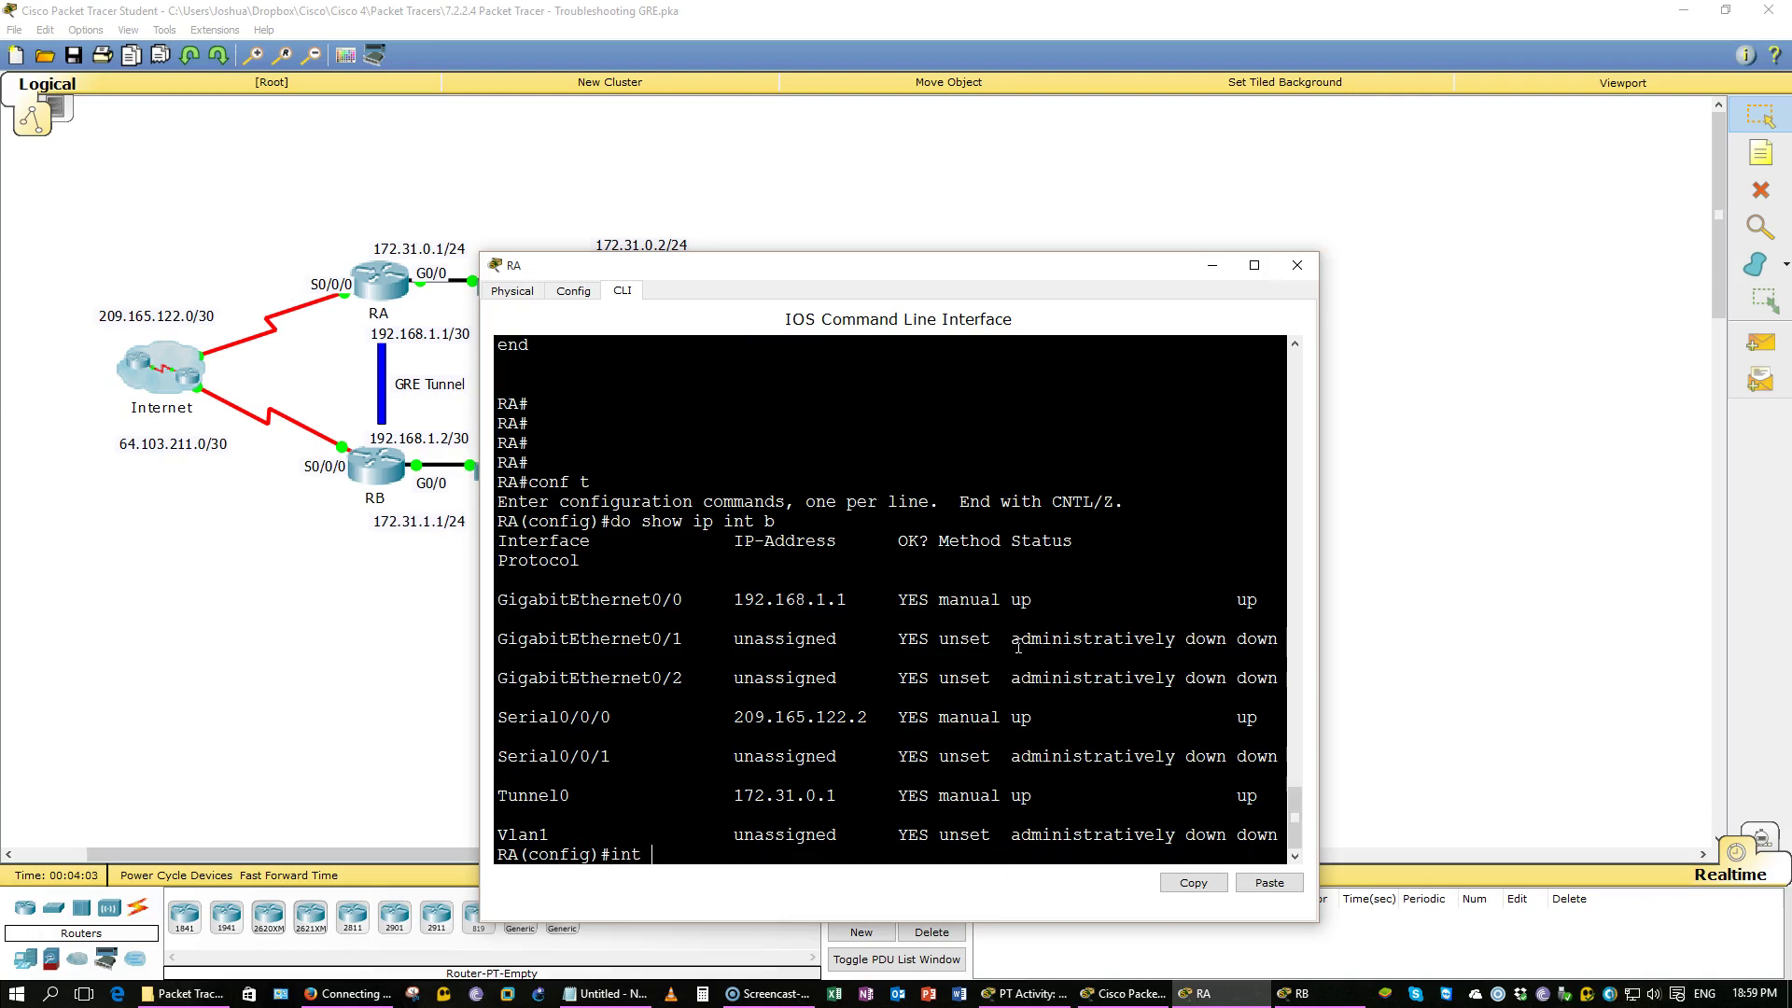
Step: Remove the wrong IP addresses from RA's GigabitEthernet0/0 and Tunnel0
type("int g0/0")
key("Return")
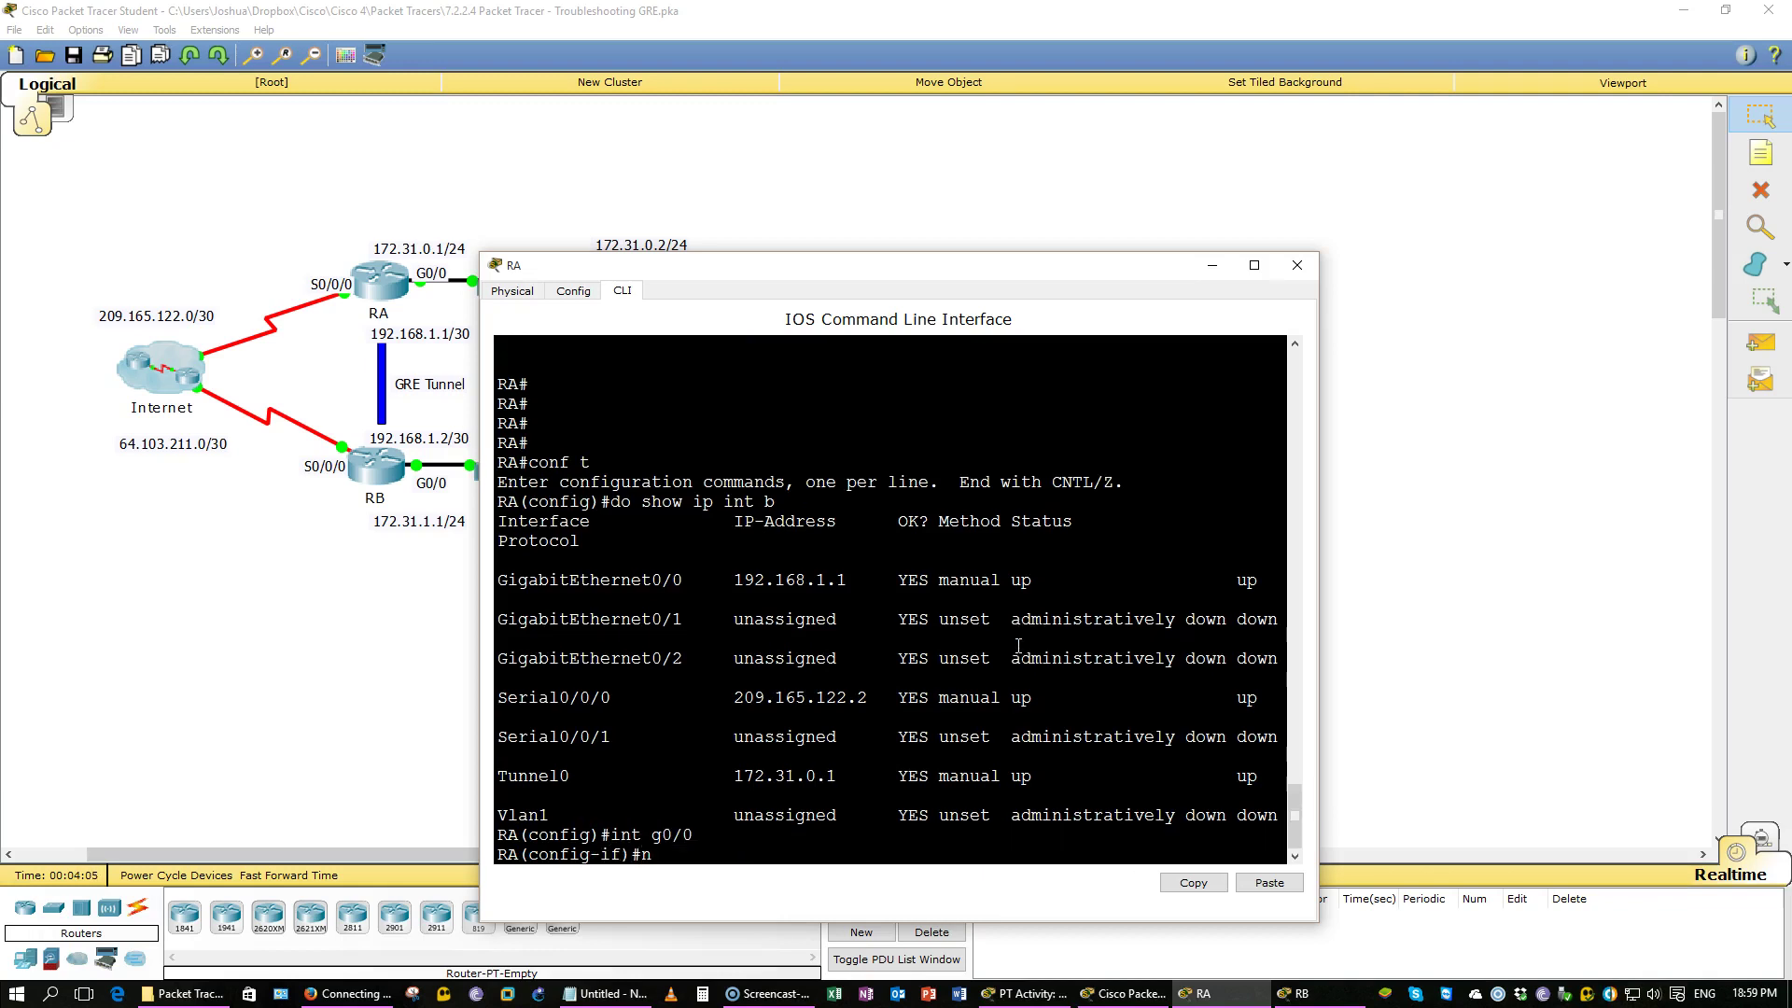
type("no ip add")
key("Return")
type("int")
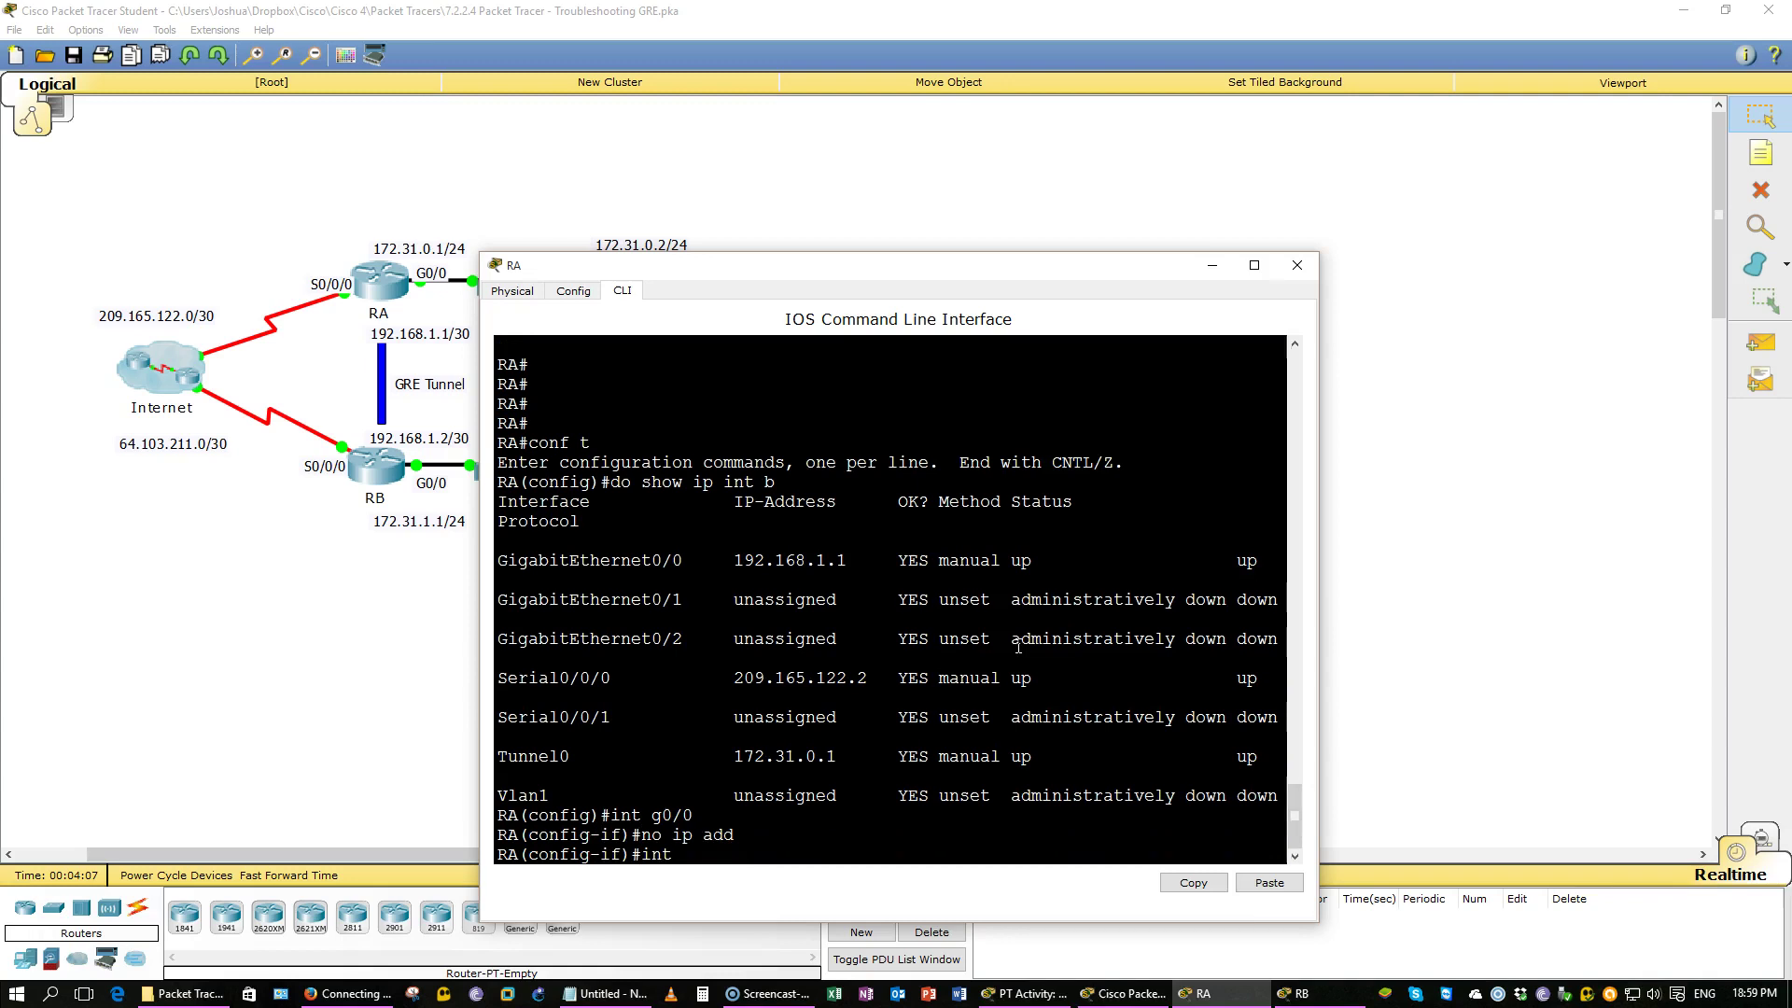
type("un 0")
key("Return")
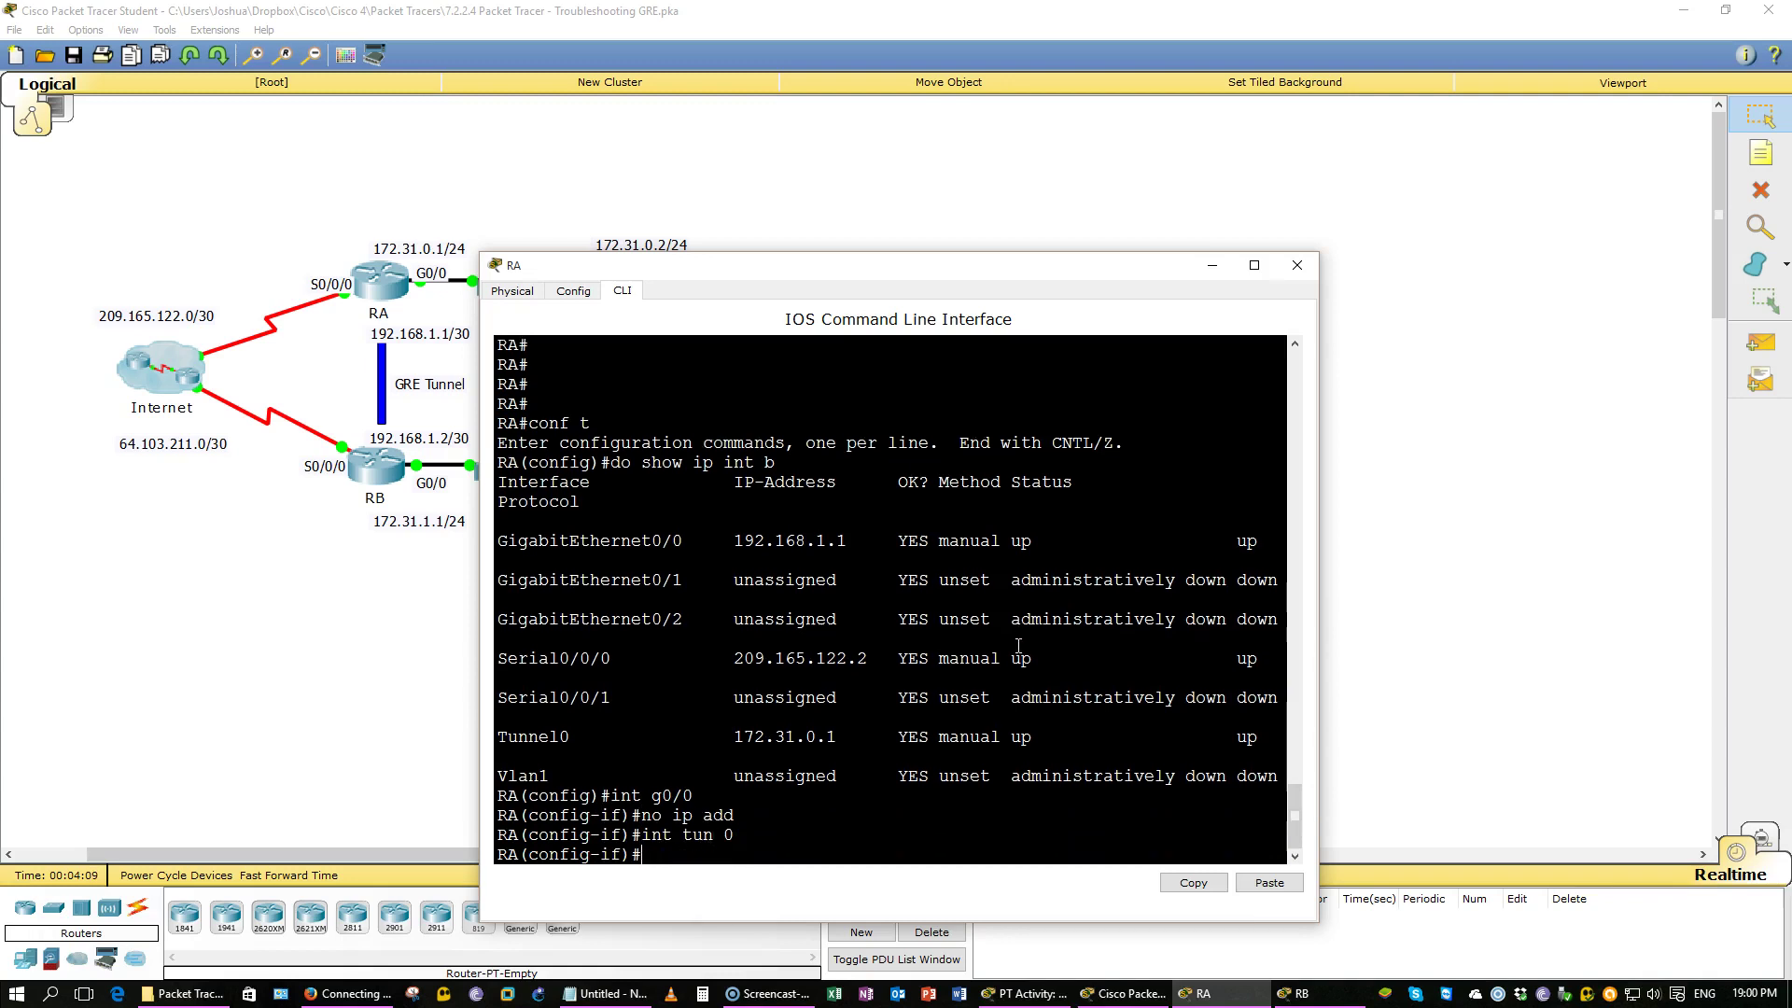
type("no ip add")
key("Return")
Step: Give GigabitEthernet0/0 172.31.0.1 255.255.255.0 and restart it with shut / no shut
type("int g0/0")
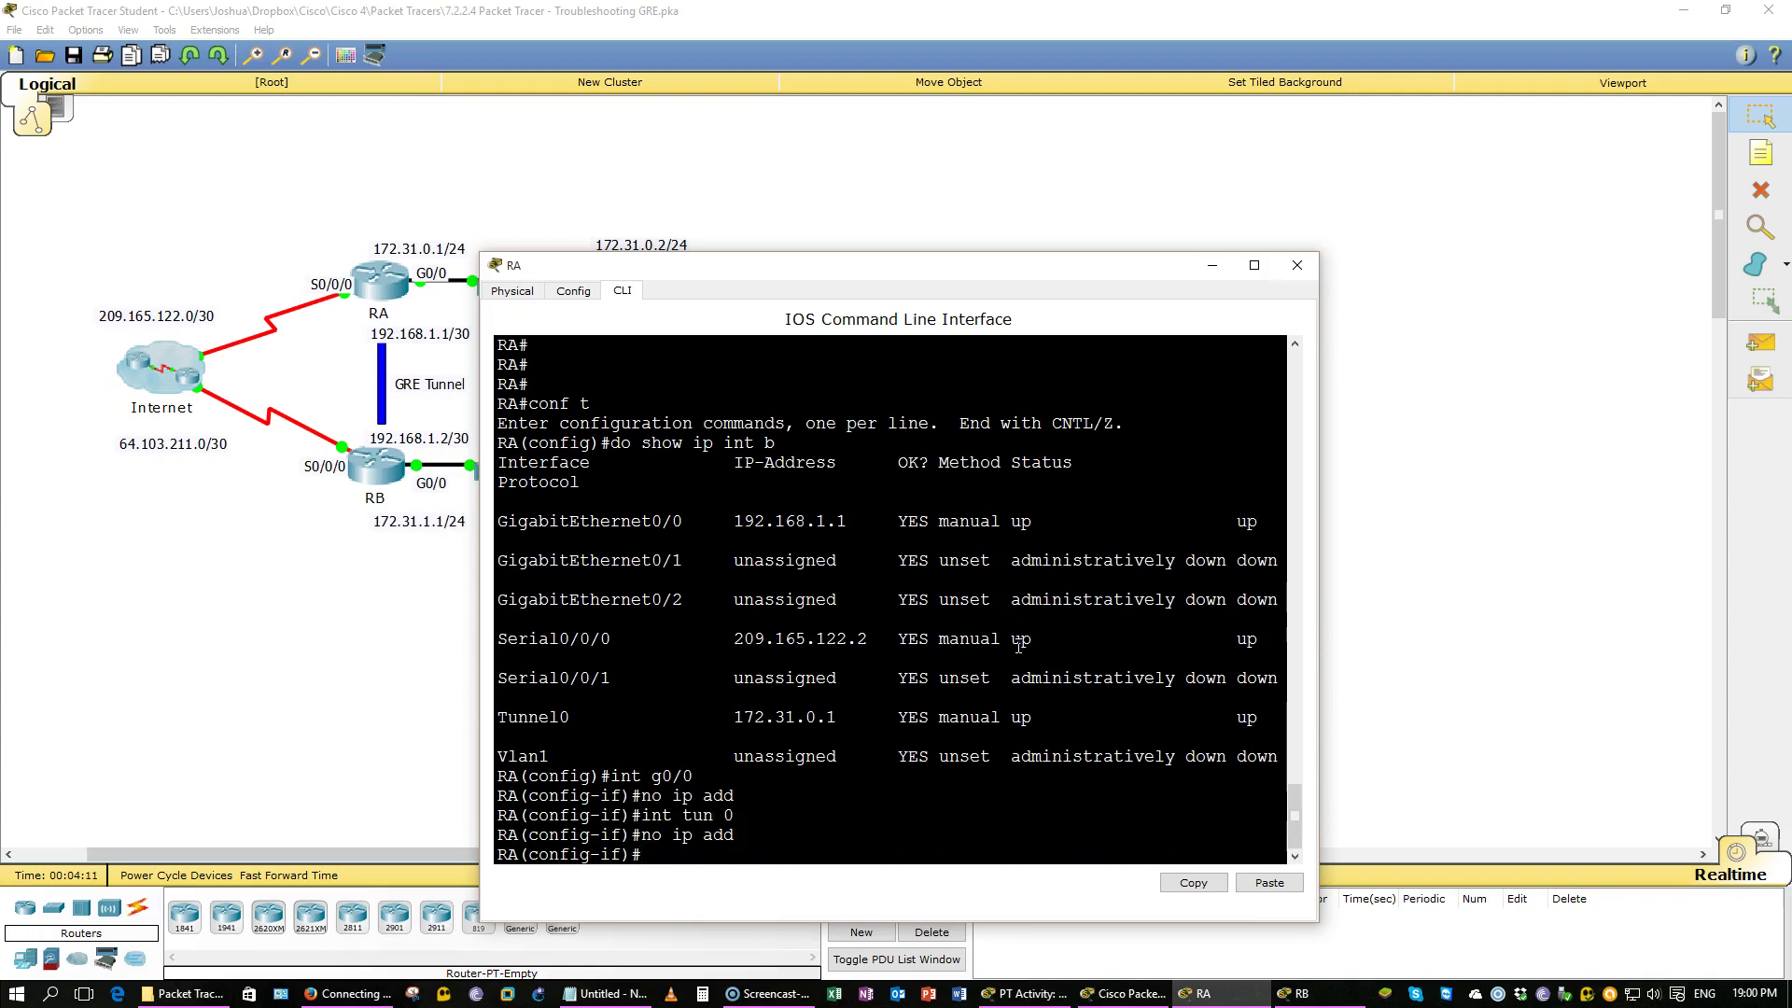
key("Return")
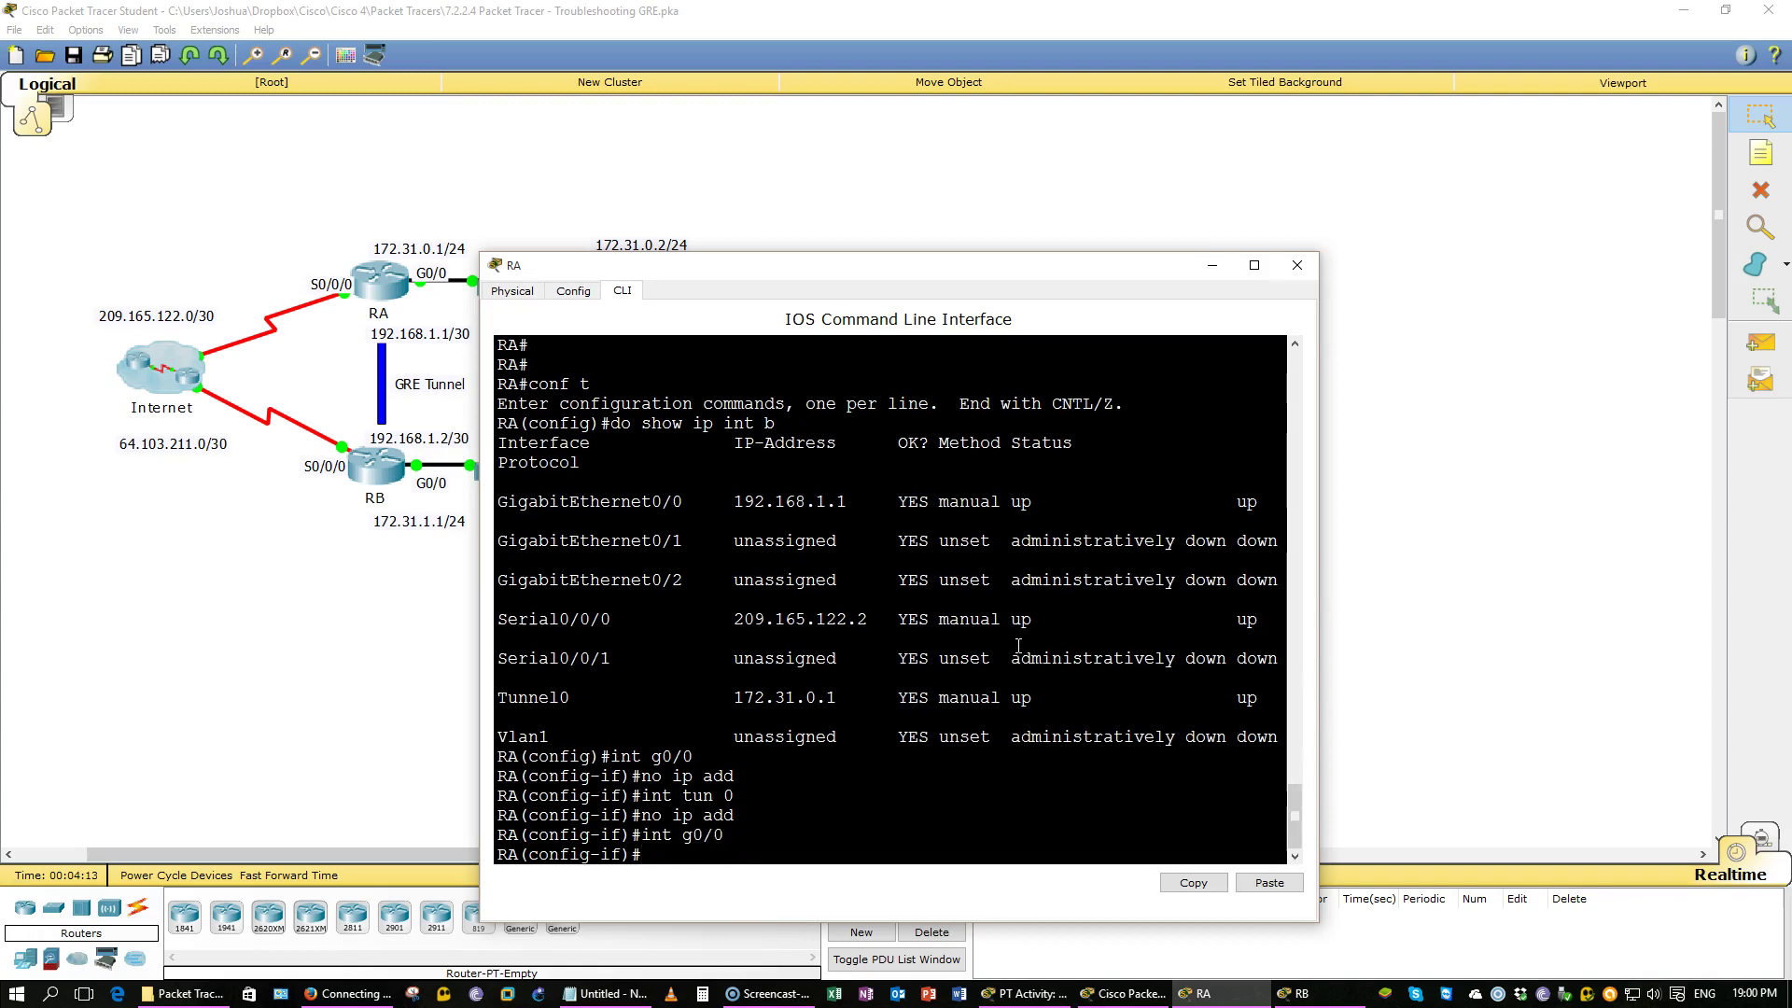
type("ip add 172.31.0.1 255.255.255.0")
key("Return")
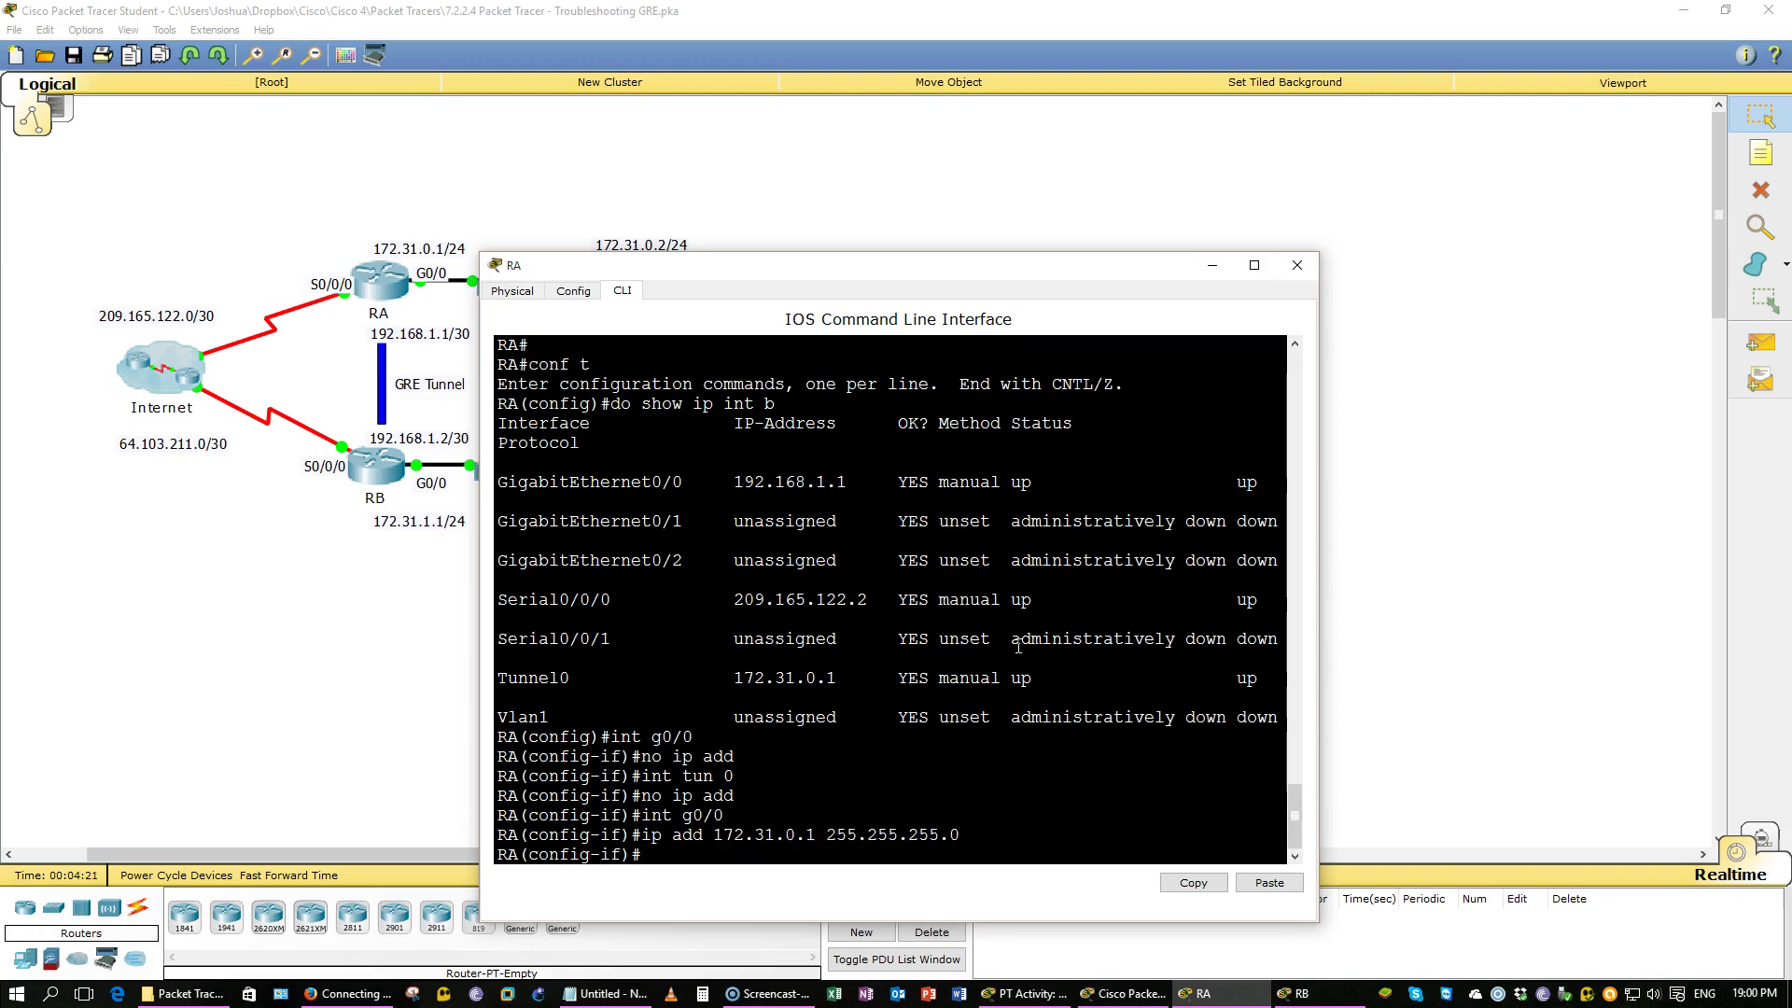
type("shut")
key("Return")
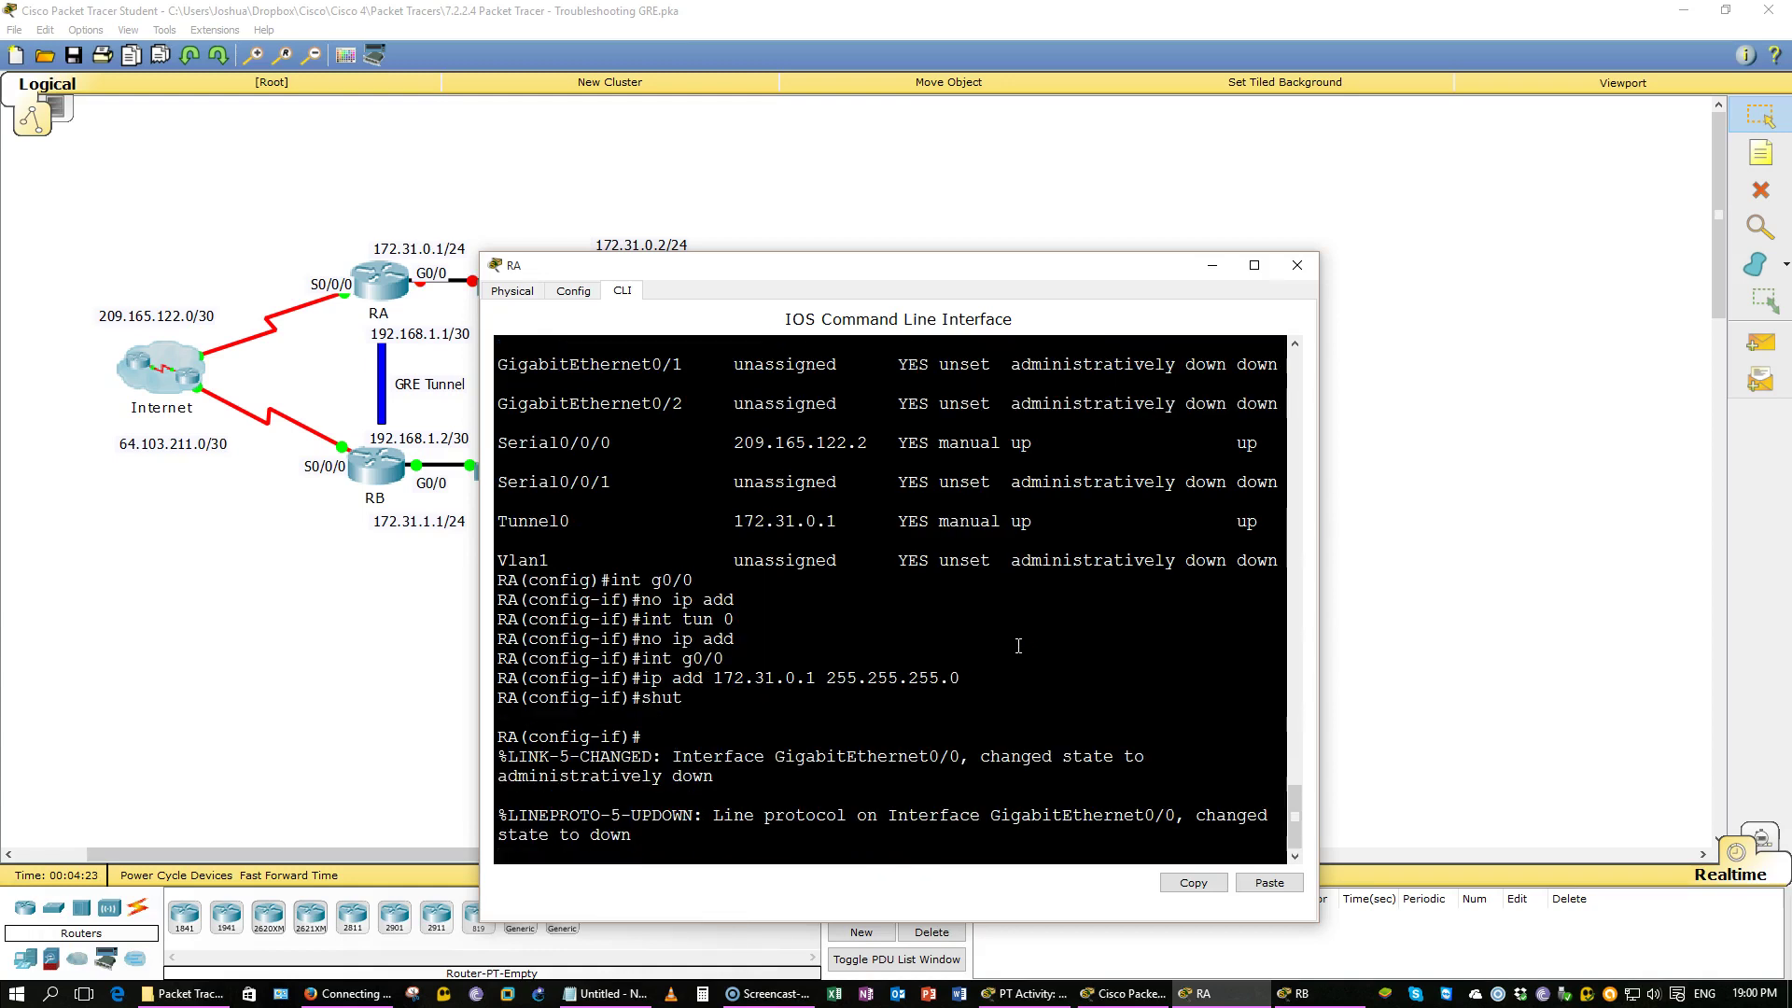
type("no shut")
key("Return")
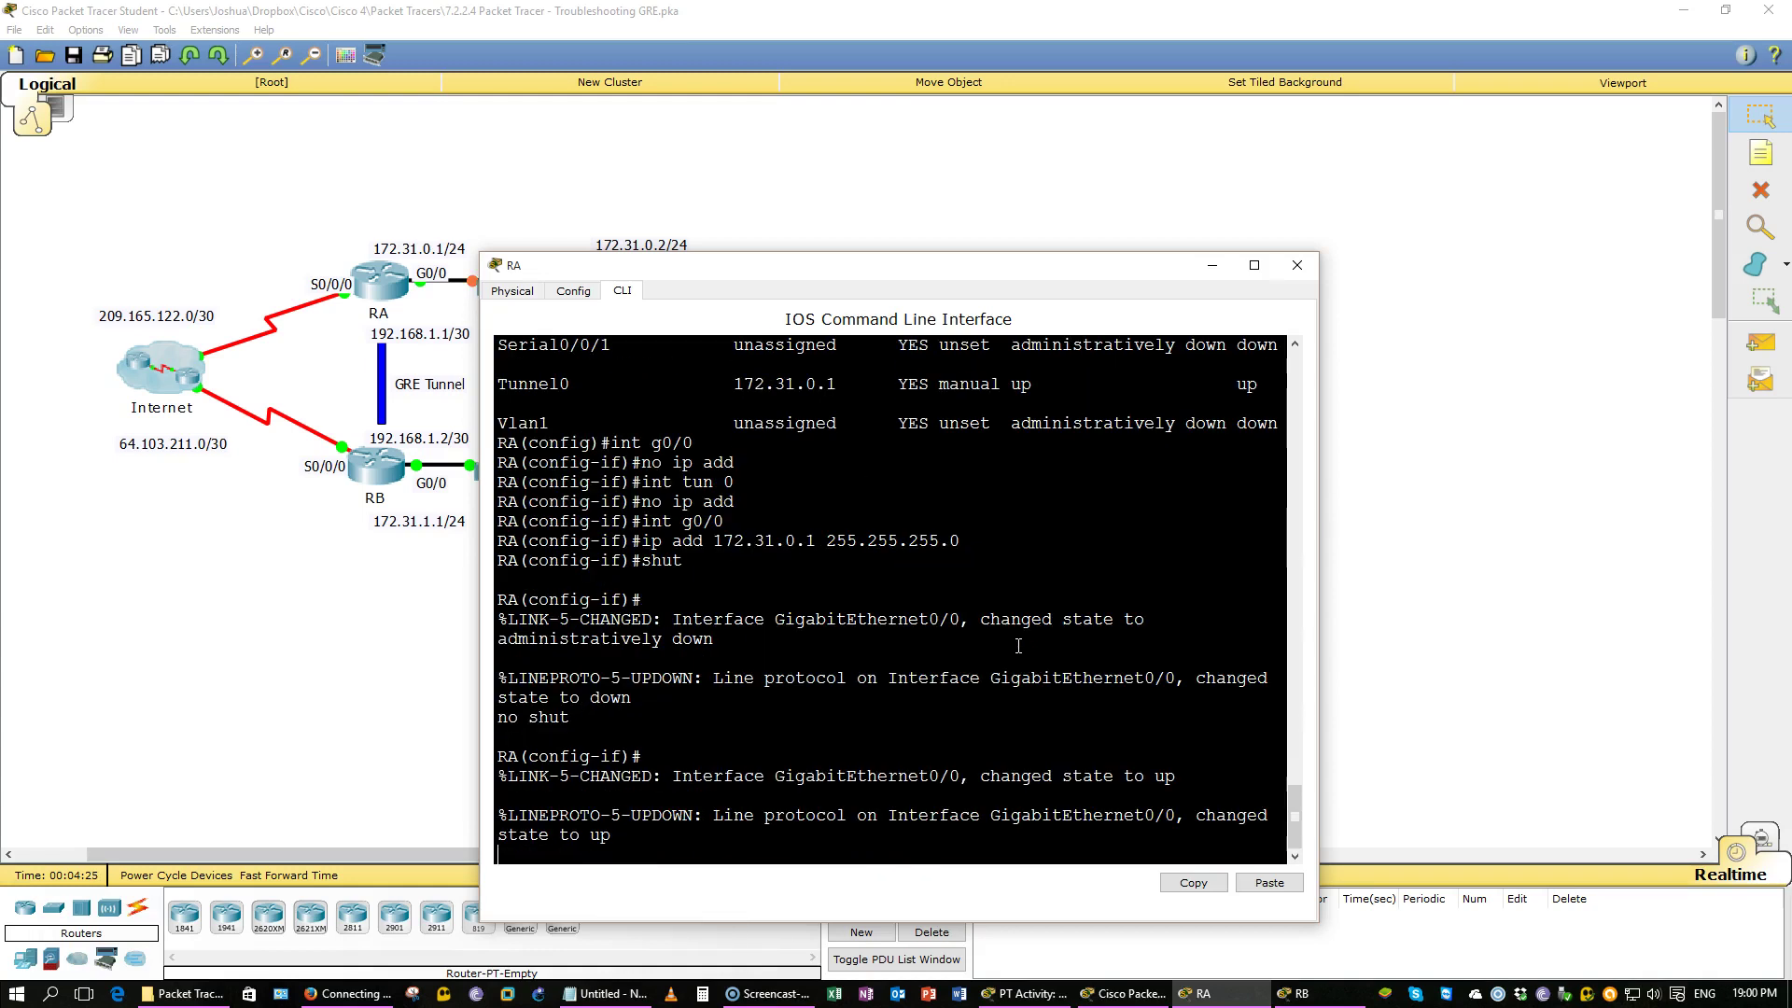
type("int tun 0")
key("Return")
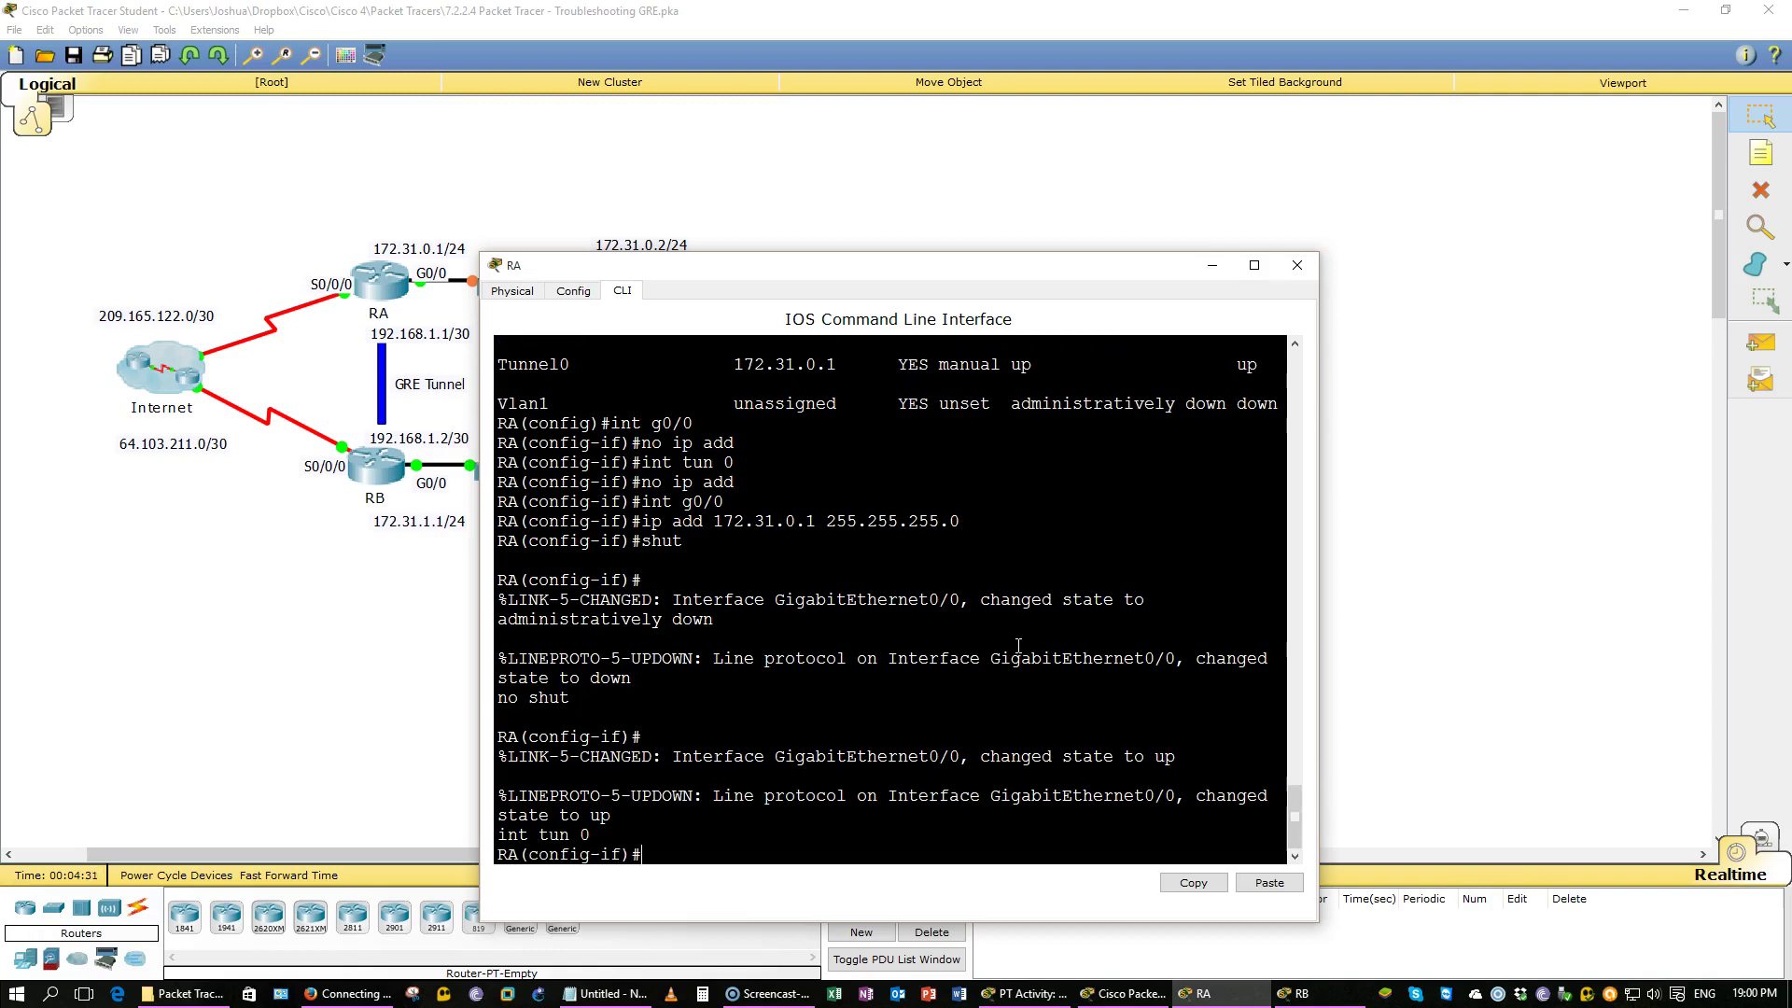
scroll(1052, 611, "up", 2)
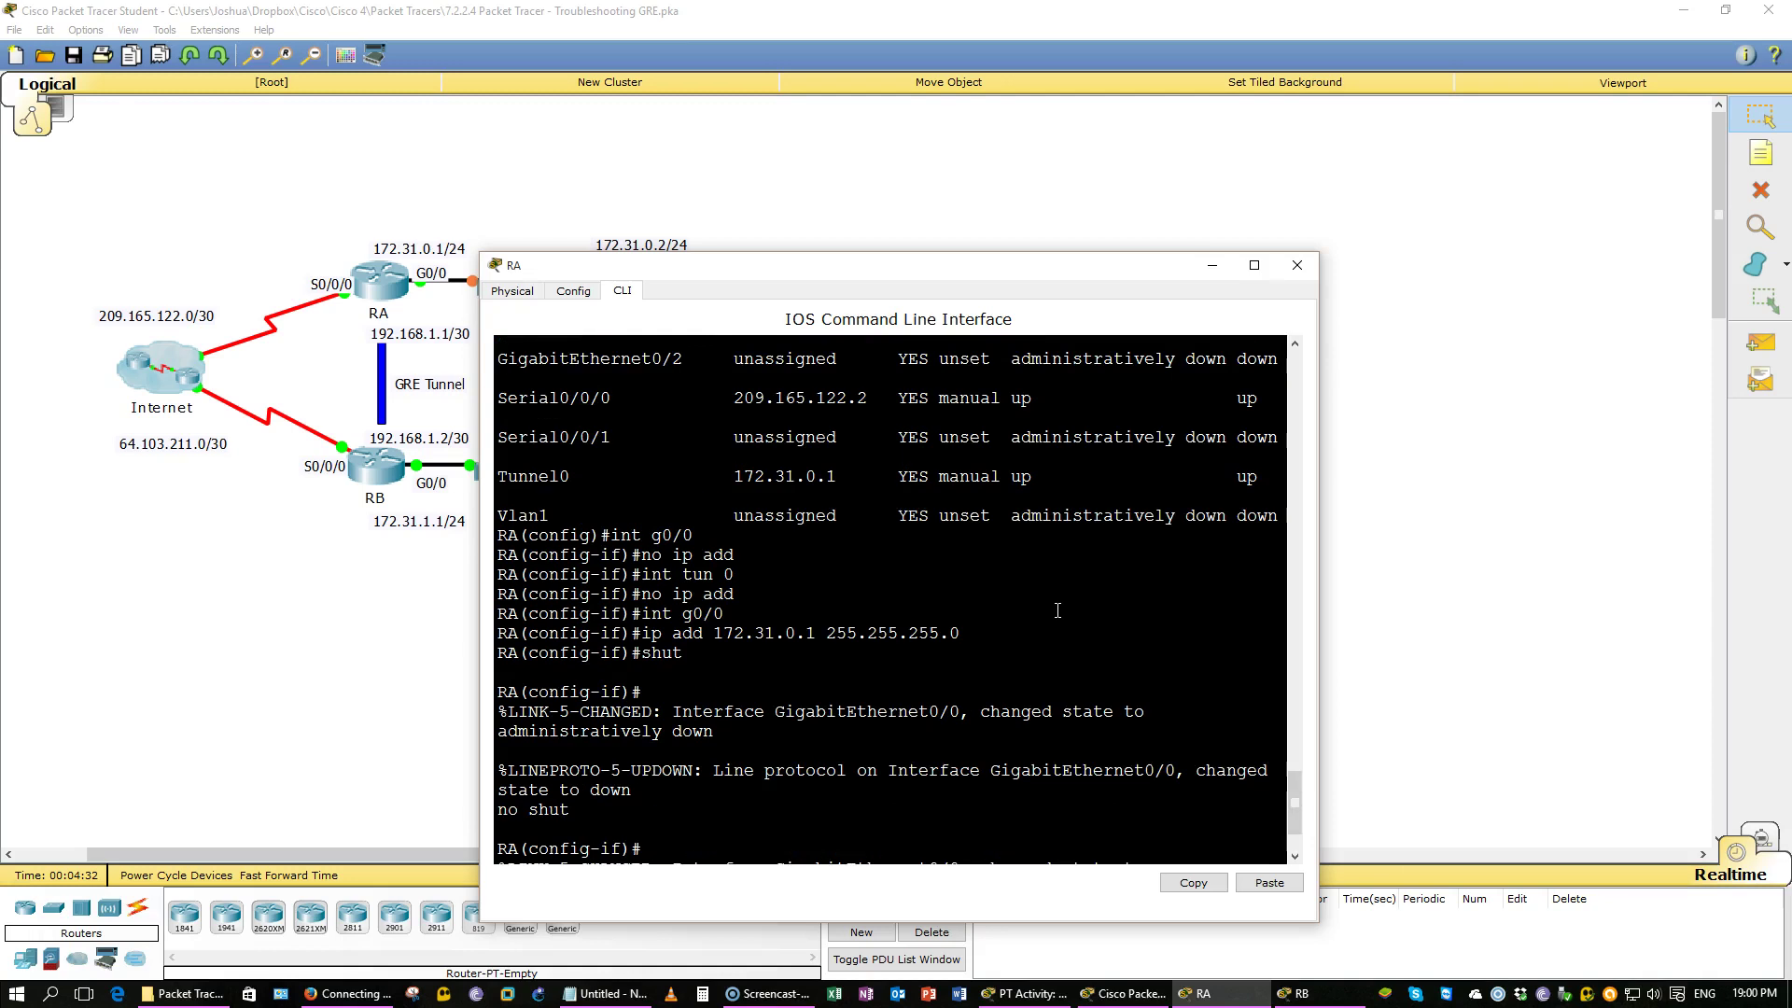
scroll(1057, 611, "up", 3)
scroll(1058, 611, "down", 5)
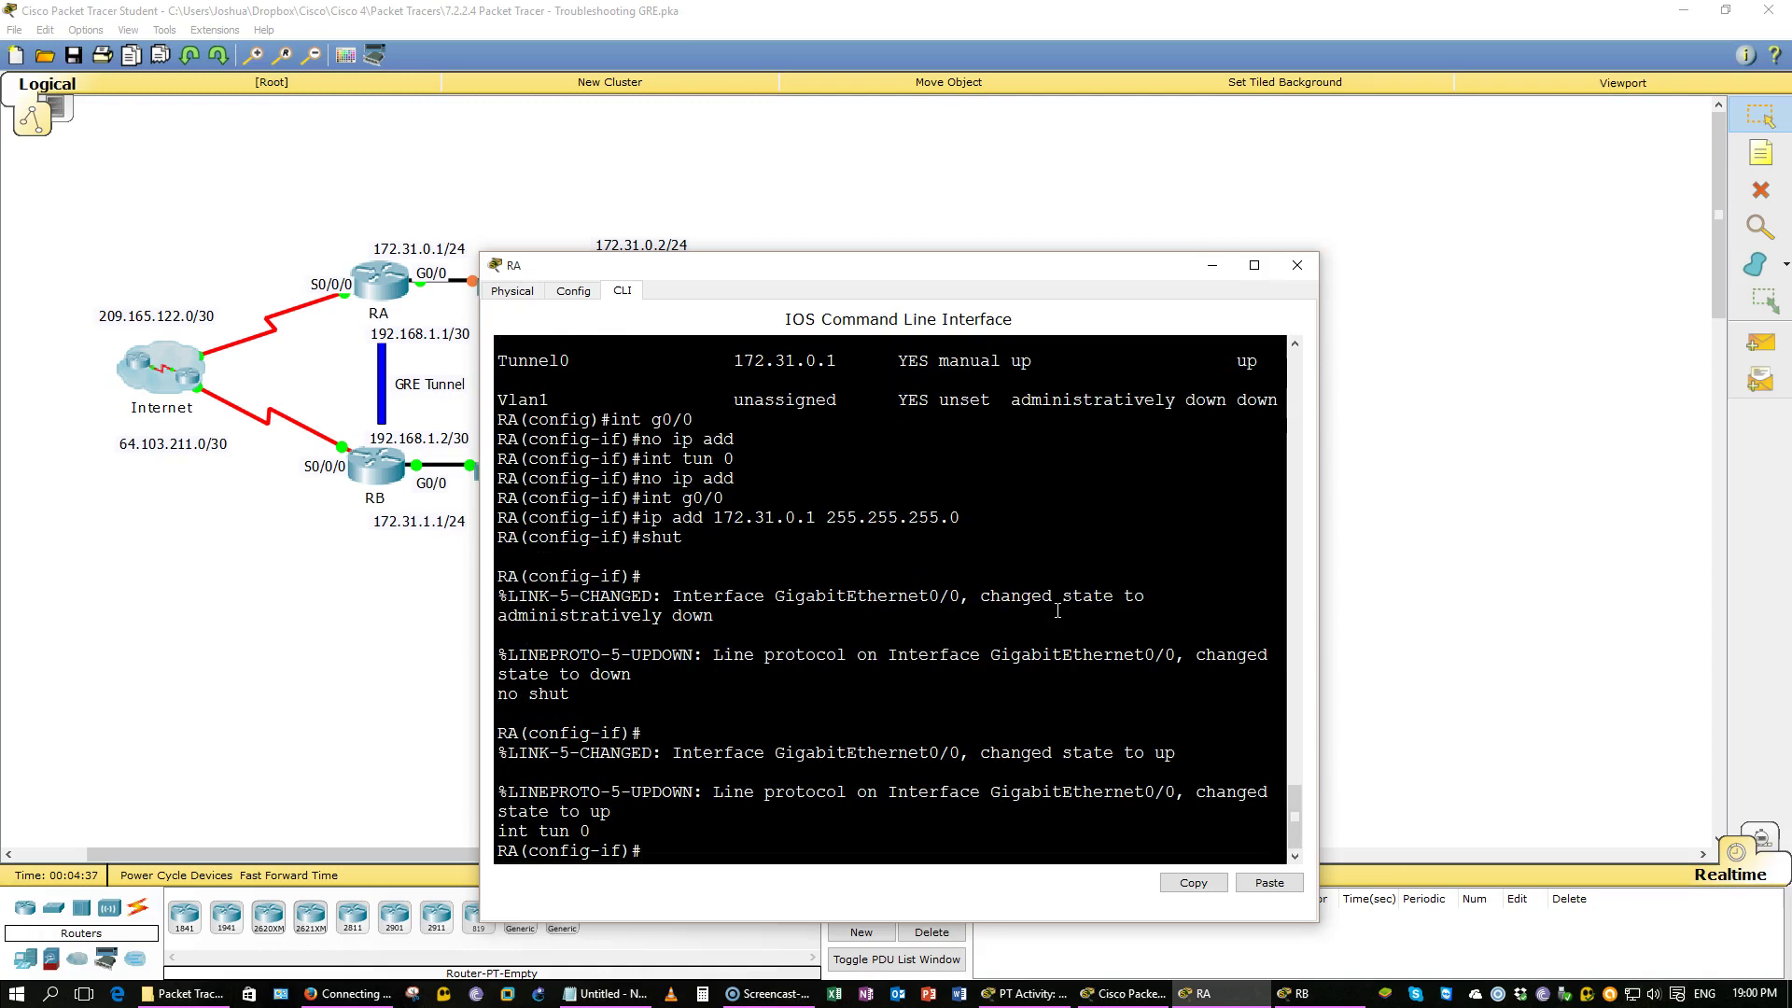
Step: Assign Tunnel0 192.168.1.1 with a /30 mask, restart it, and exit to global config
left_click(1130, 995)
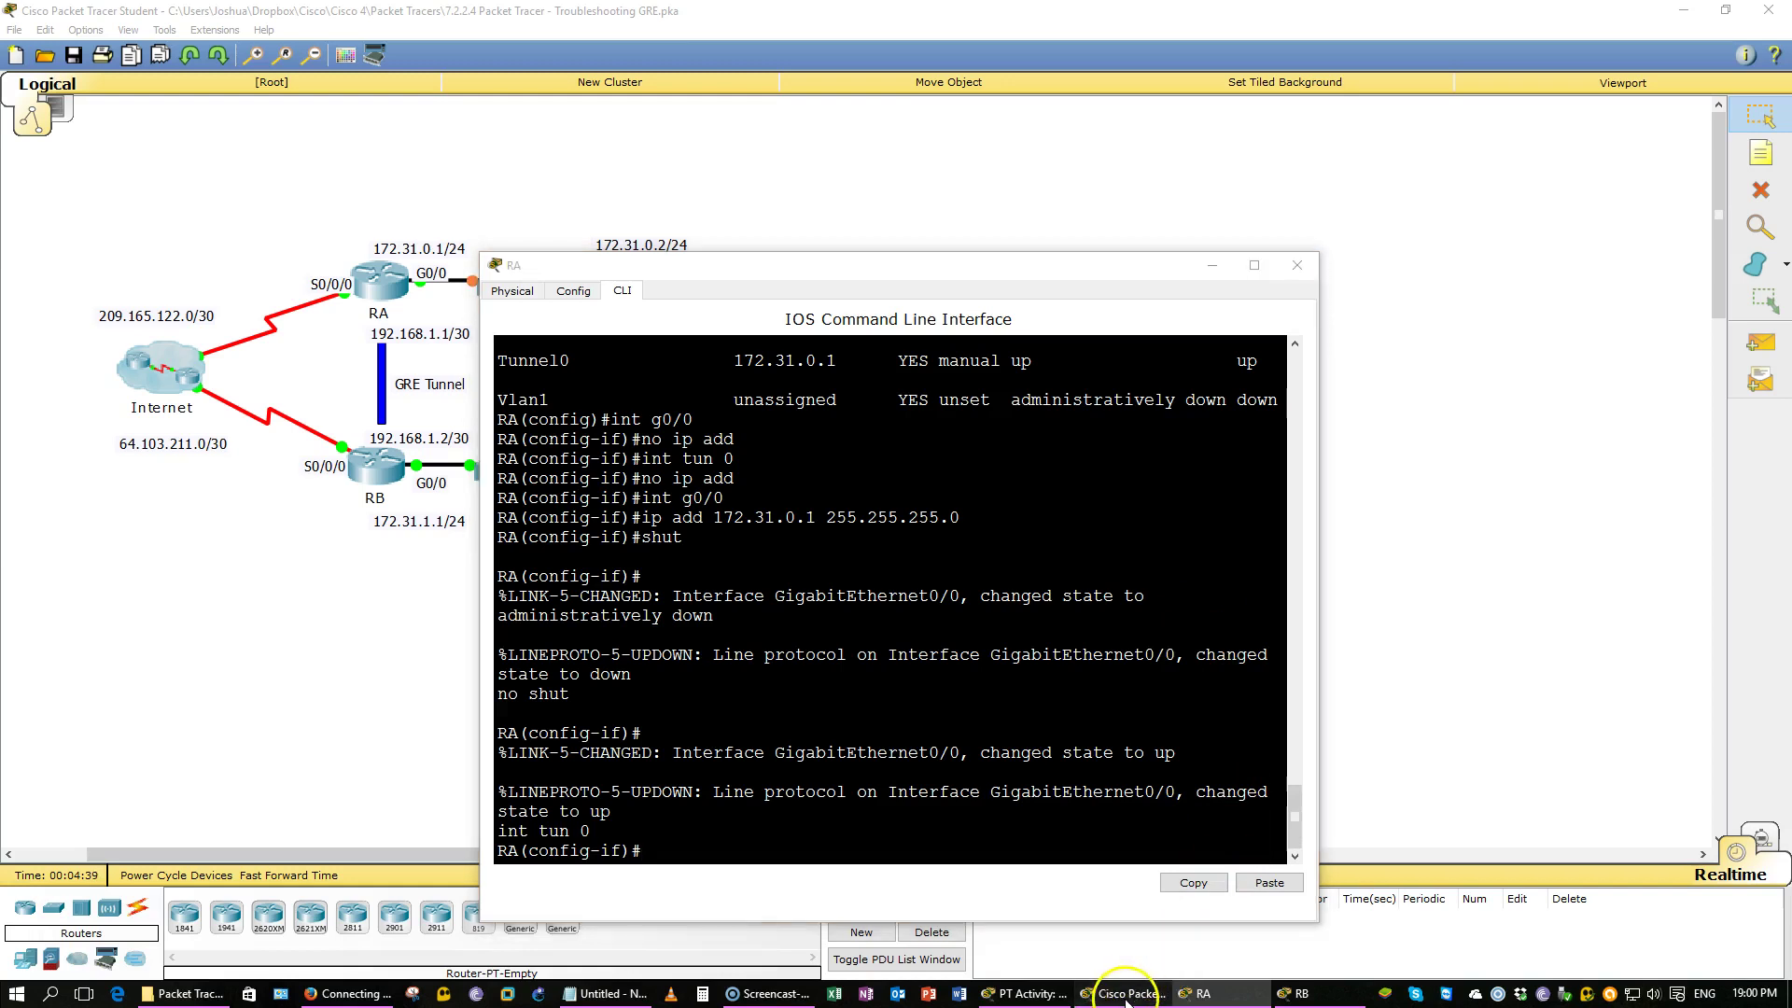
left_click(853, 567)
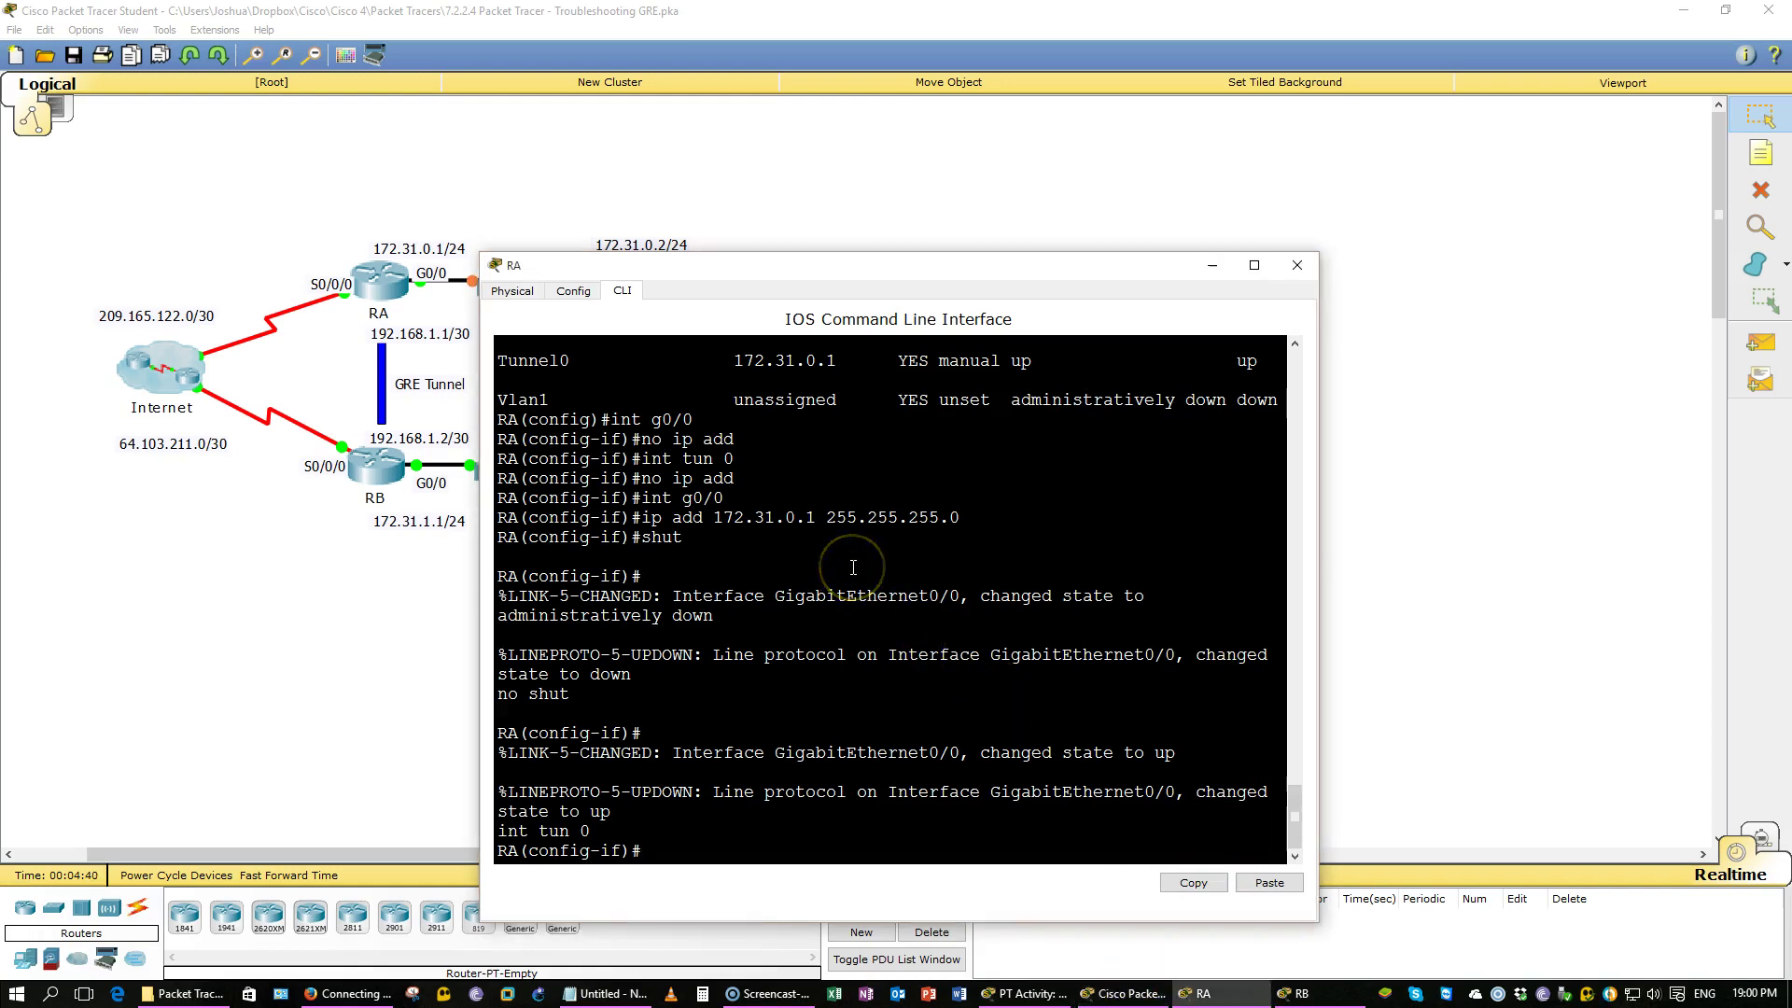
type("ip add 192.168.1.1 255.2553")
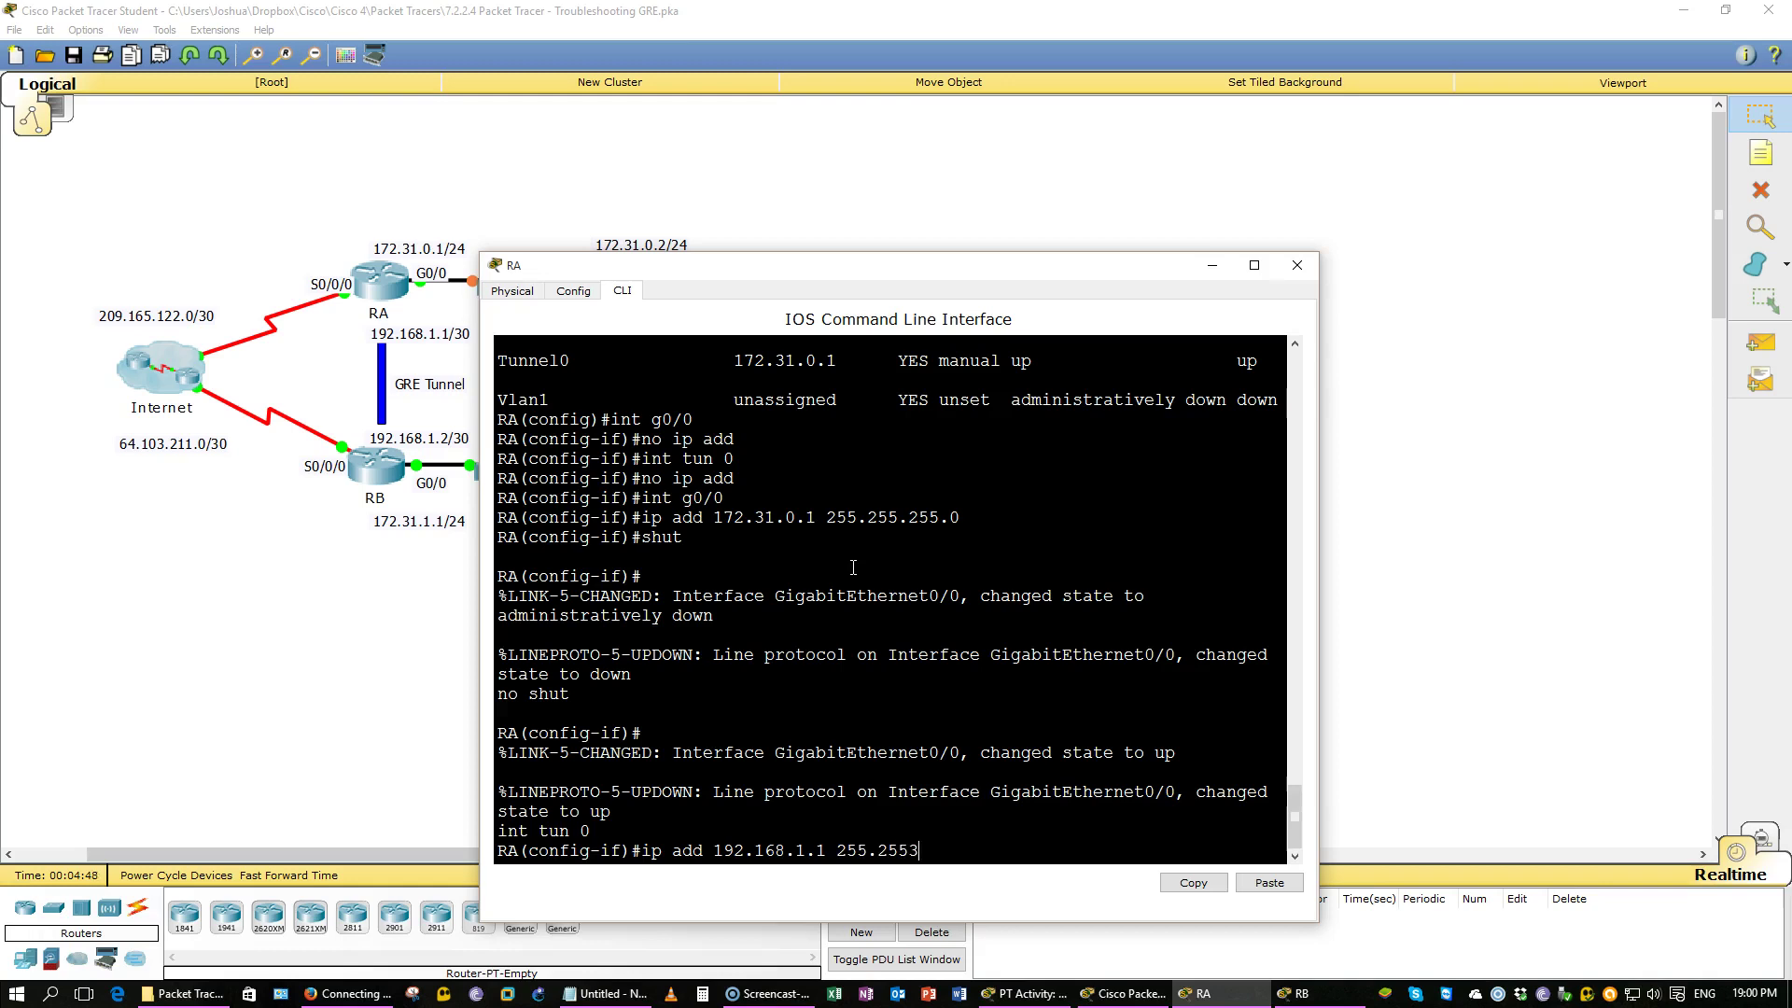
type("252")
key("Return")
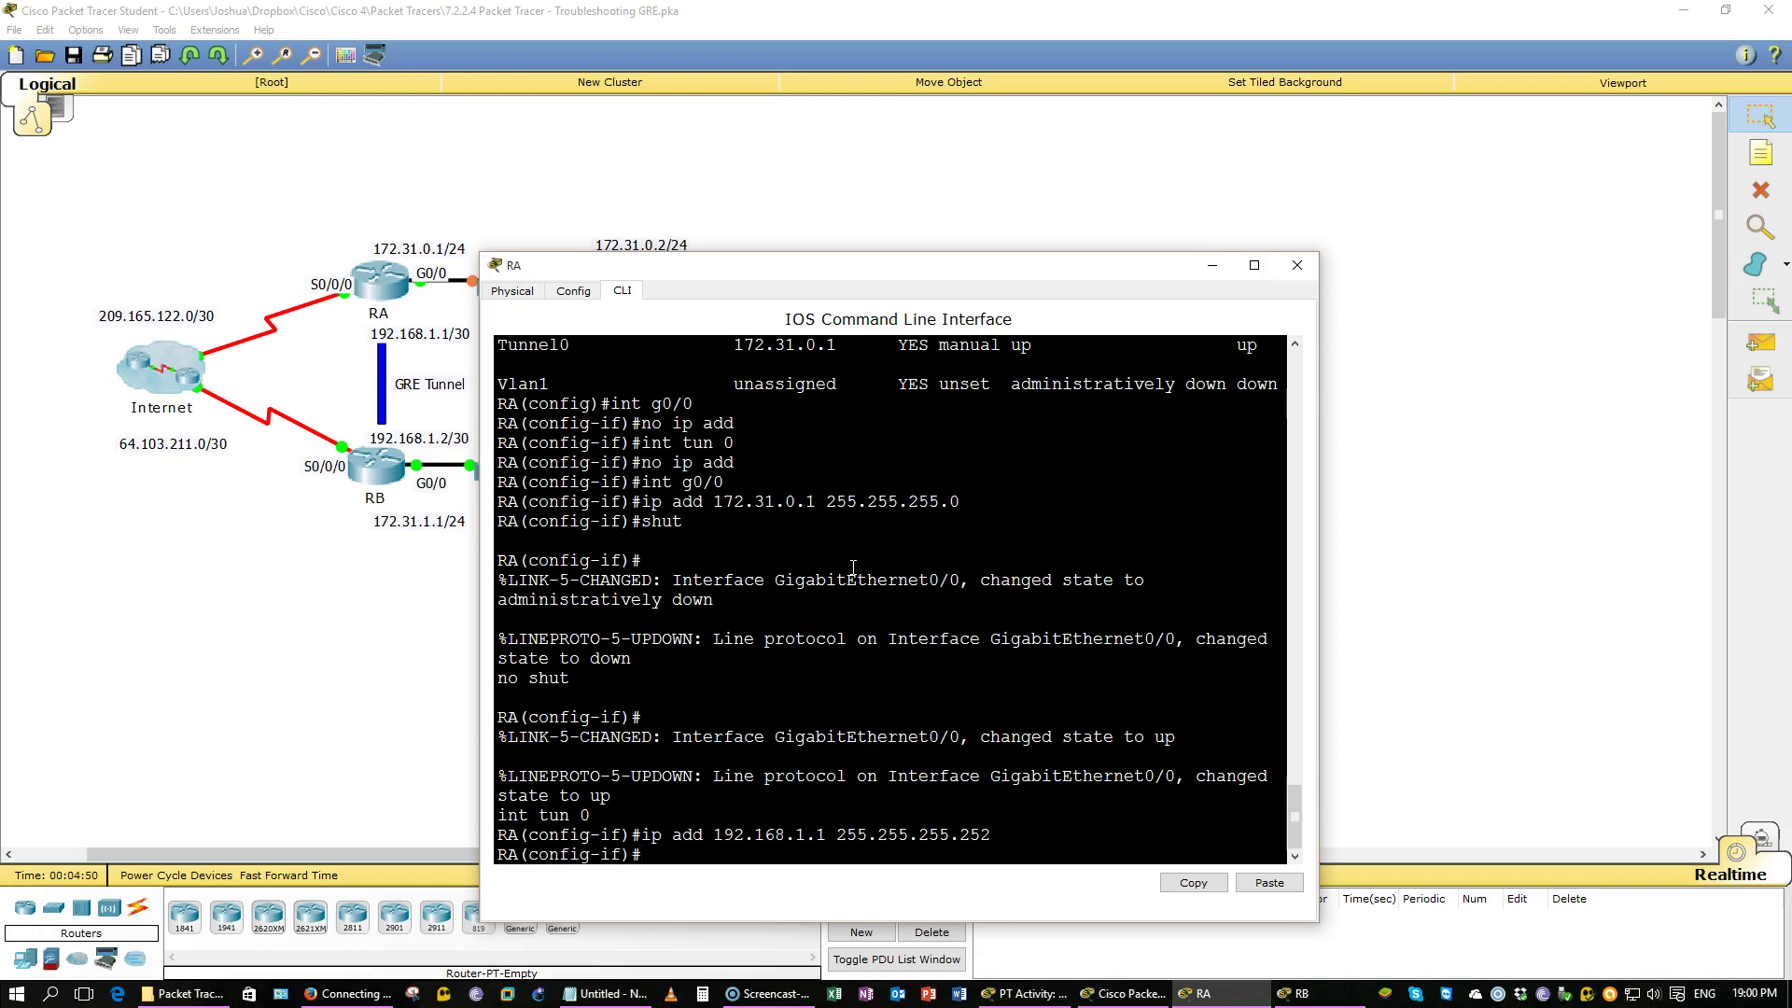
type("shut")
key("Return")
type("no shut")
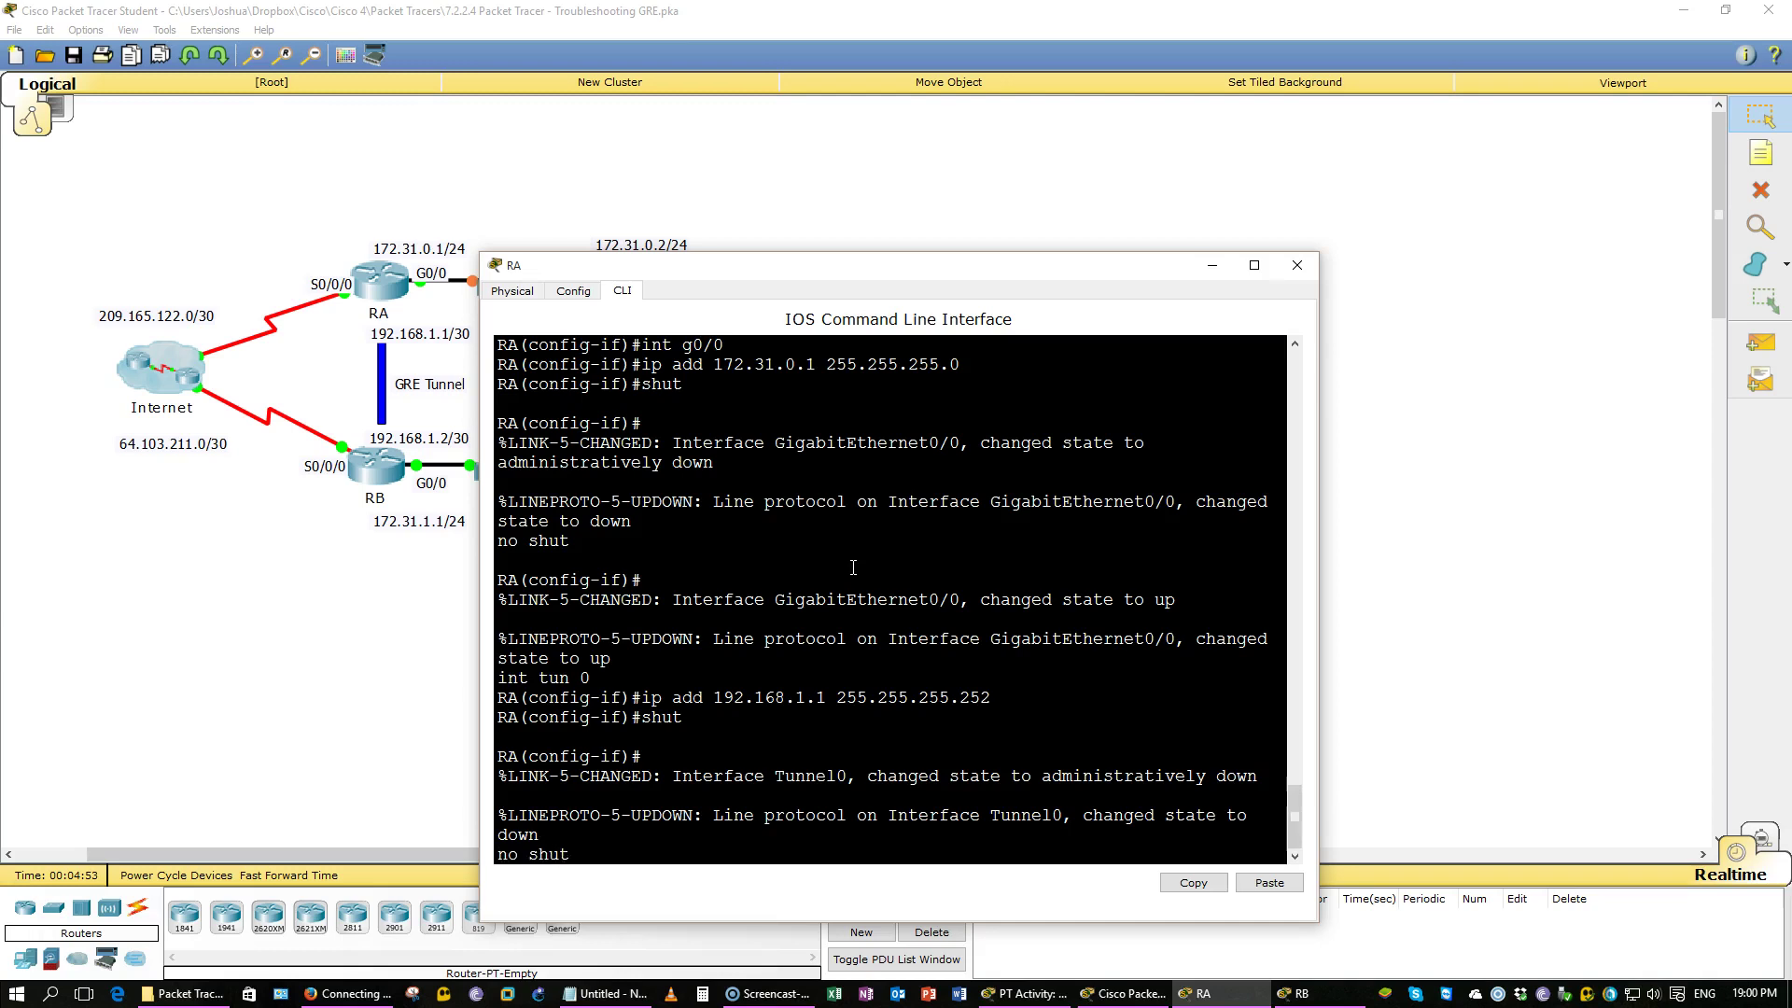
key("Return")
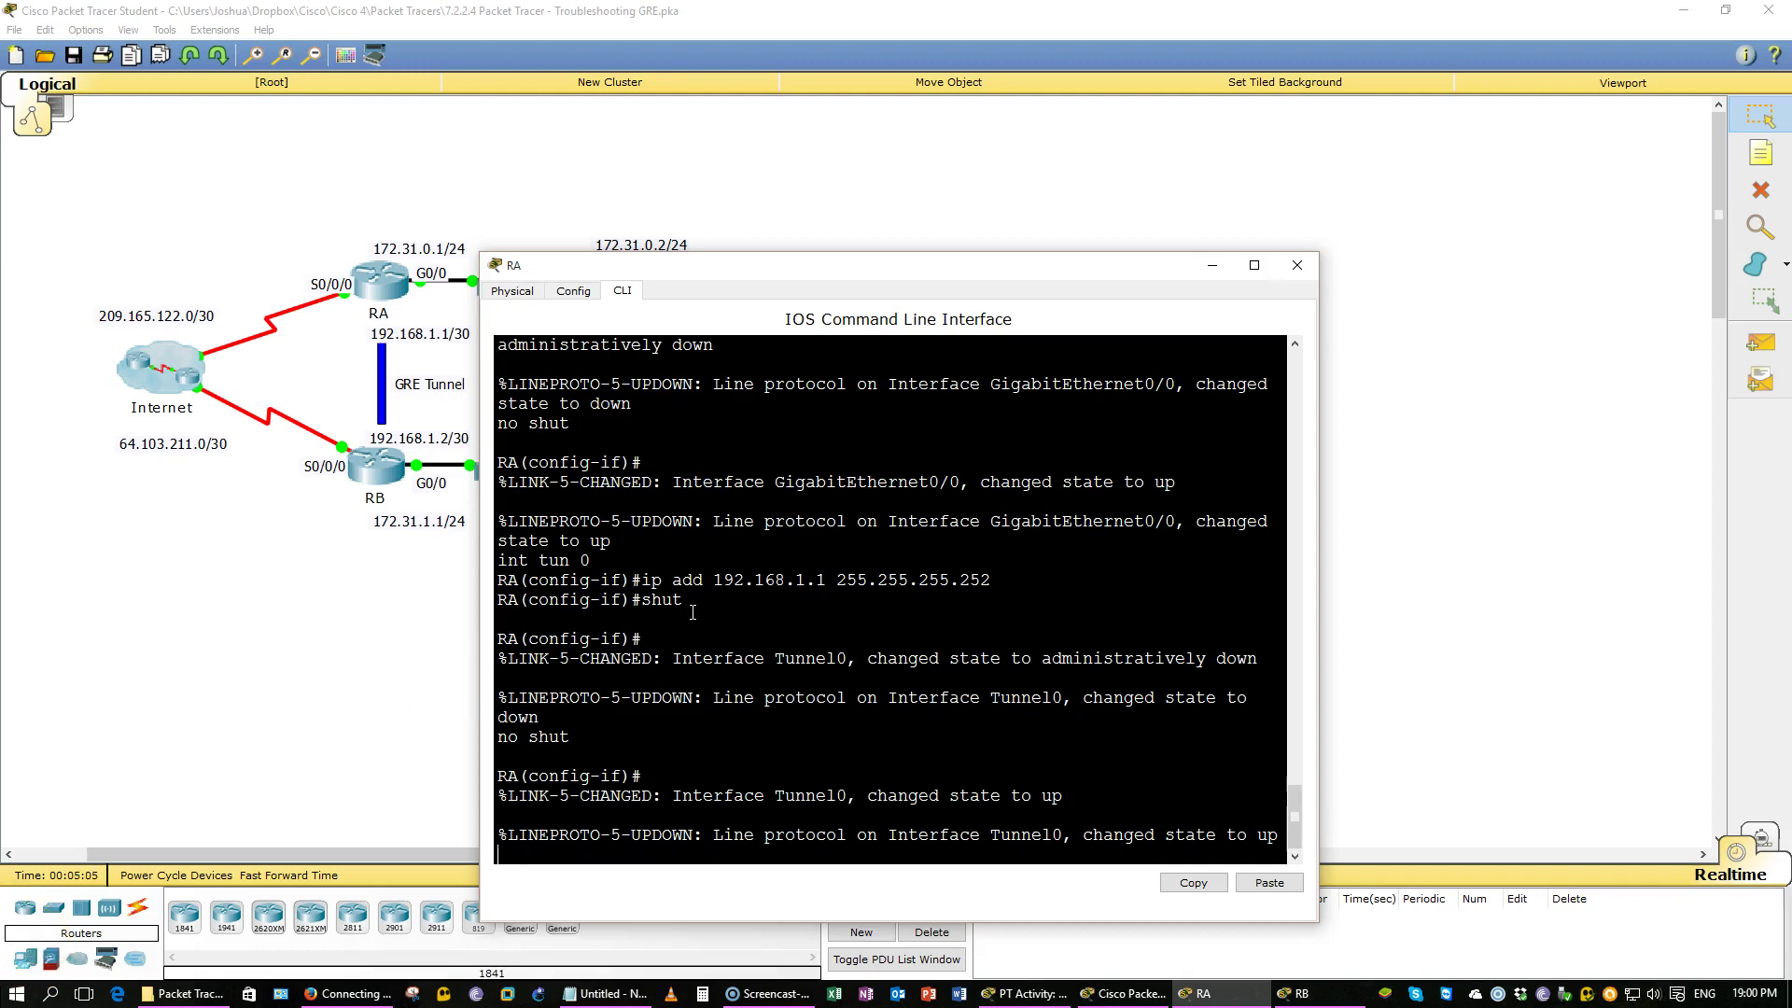
key("Return")
key("Return")
key("Return")
key("Return")
key("Return")
key("Return")
key("Return")
key("Return")
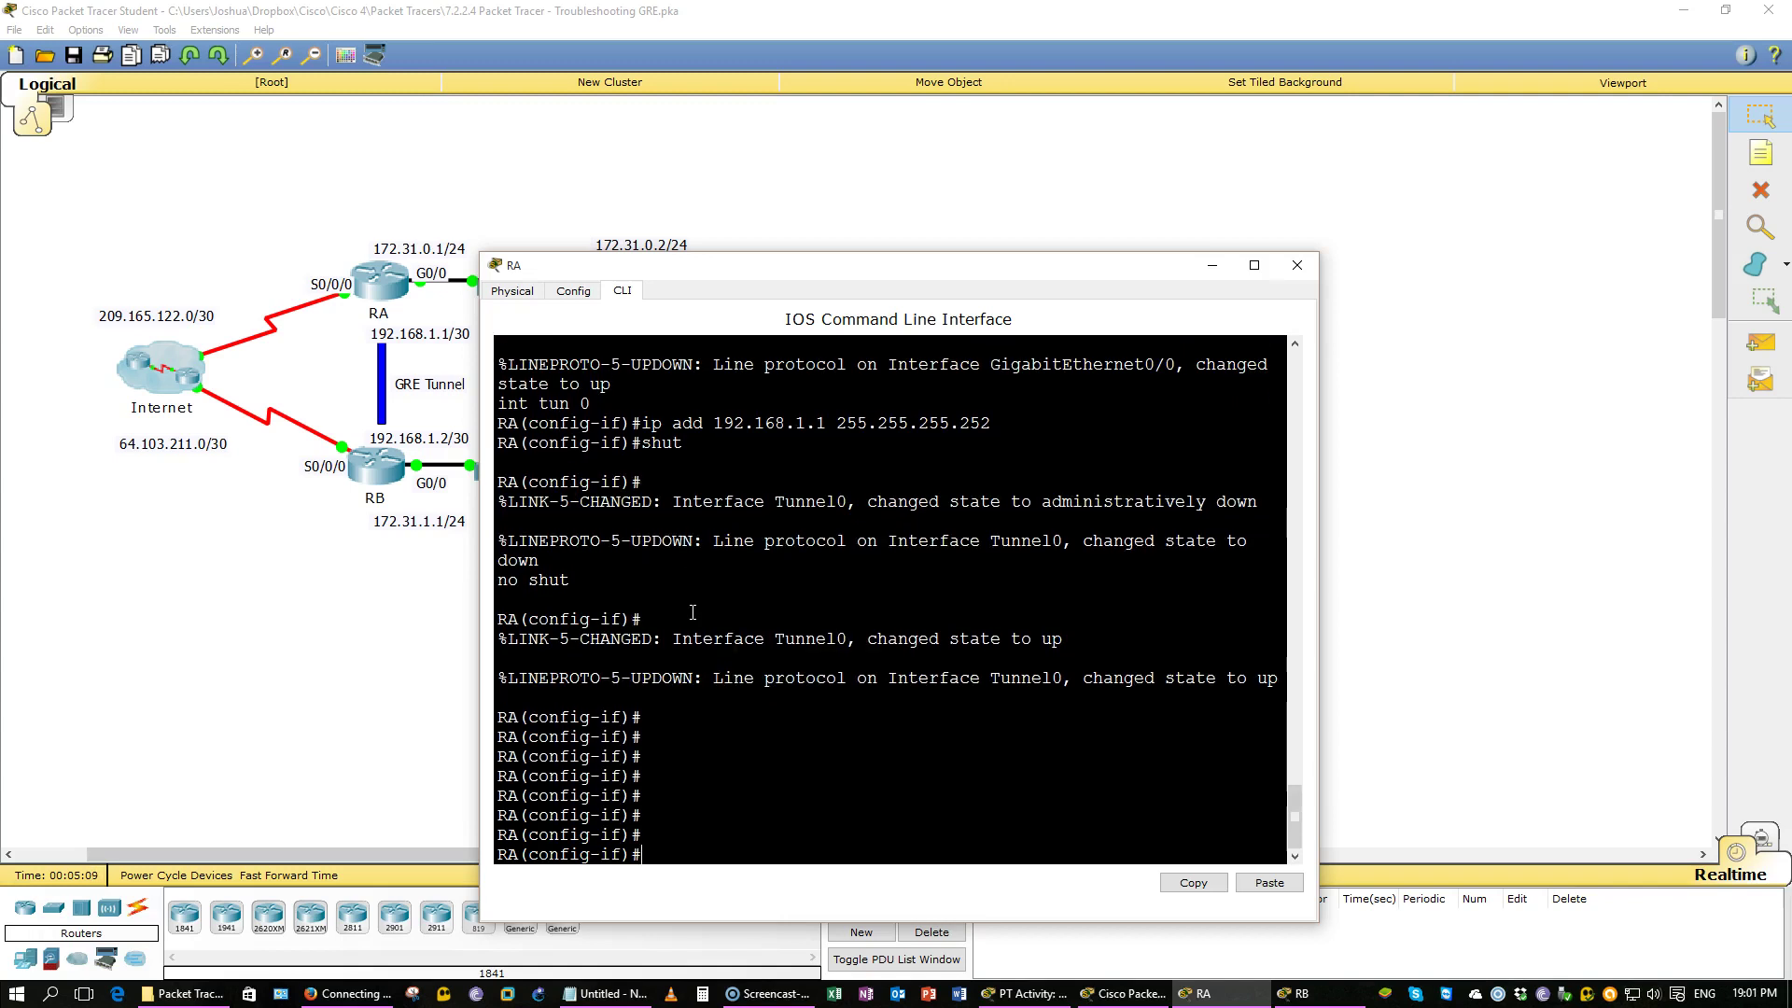
type("exi")
key("Return")
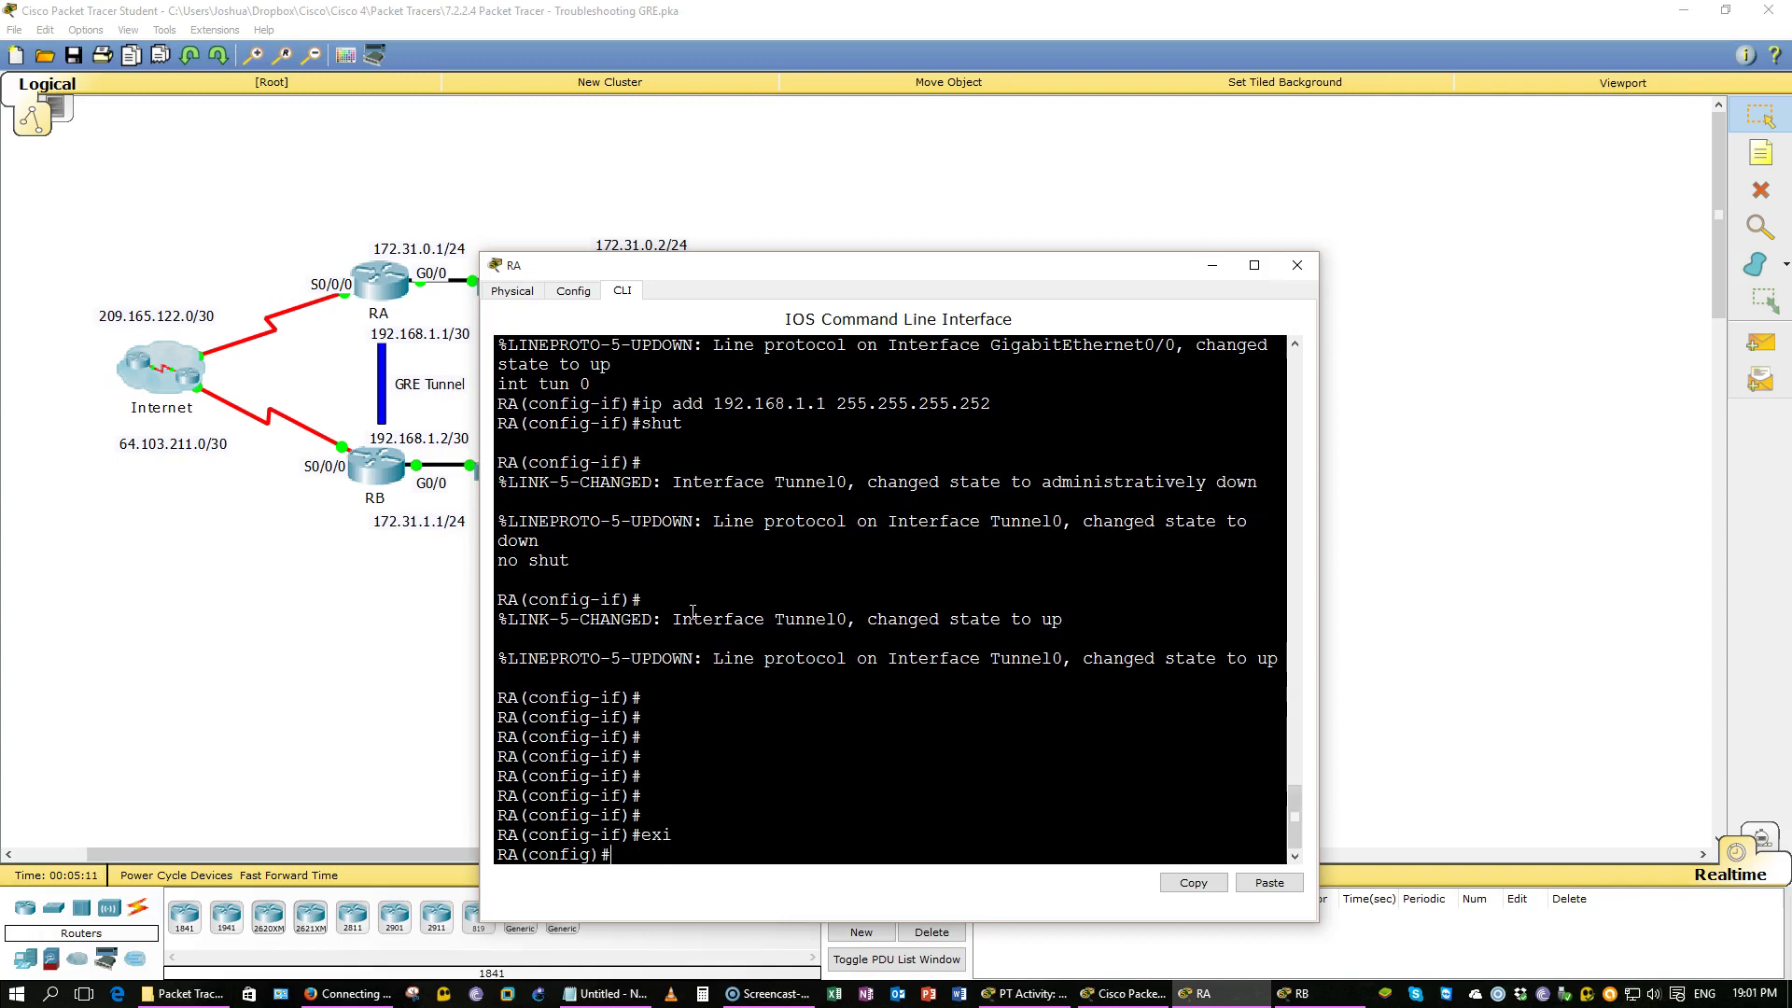
Step: Show RA's running configuration and copy the static route line to 172.31.1.0
type("do show run")
key("Return")
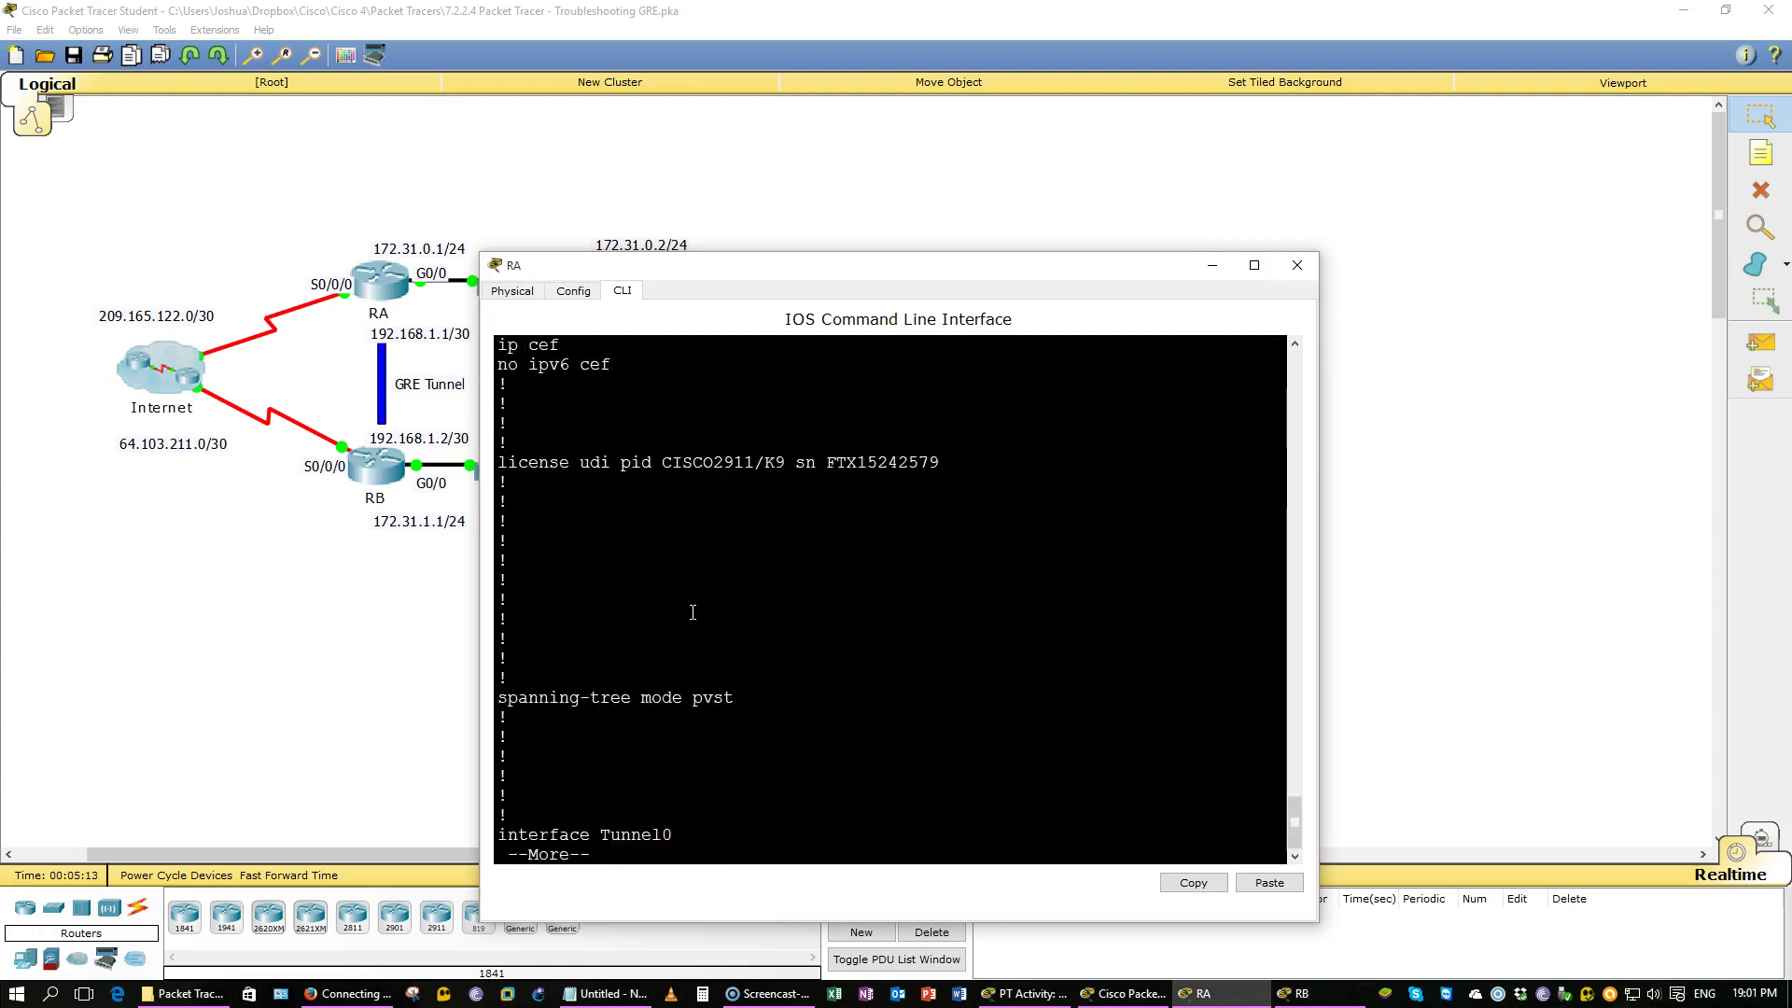
key("space")
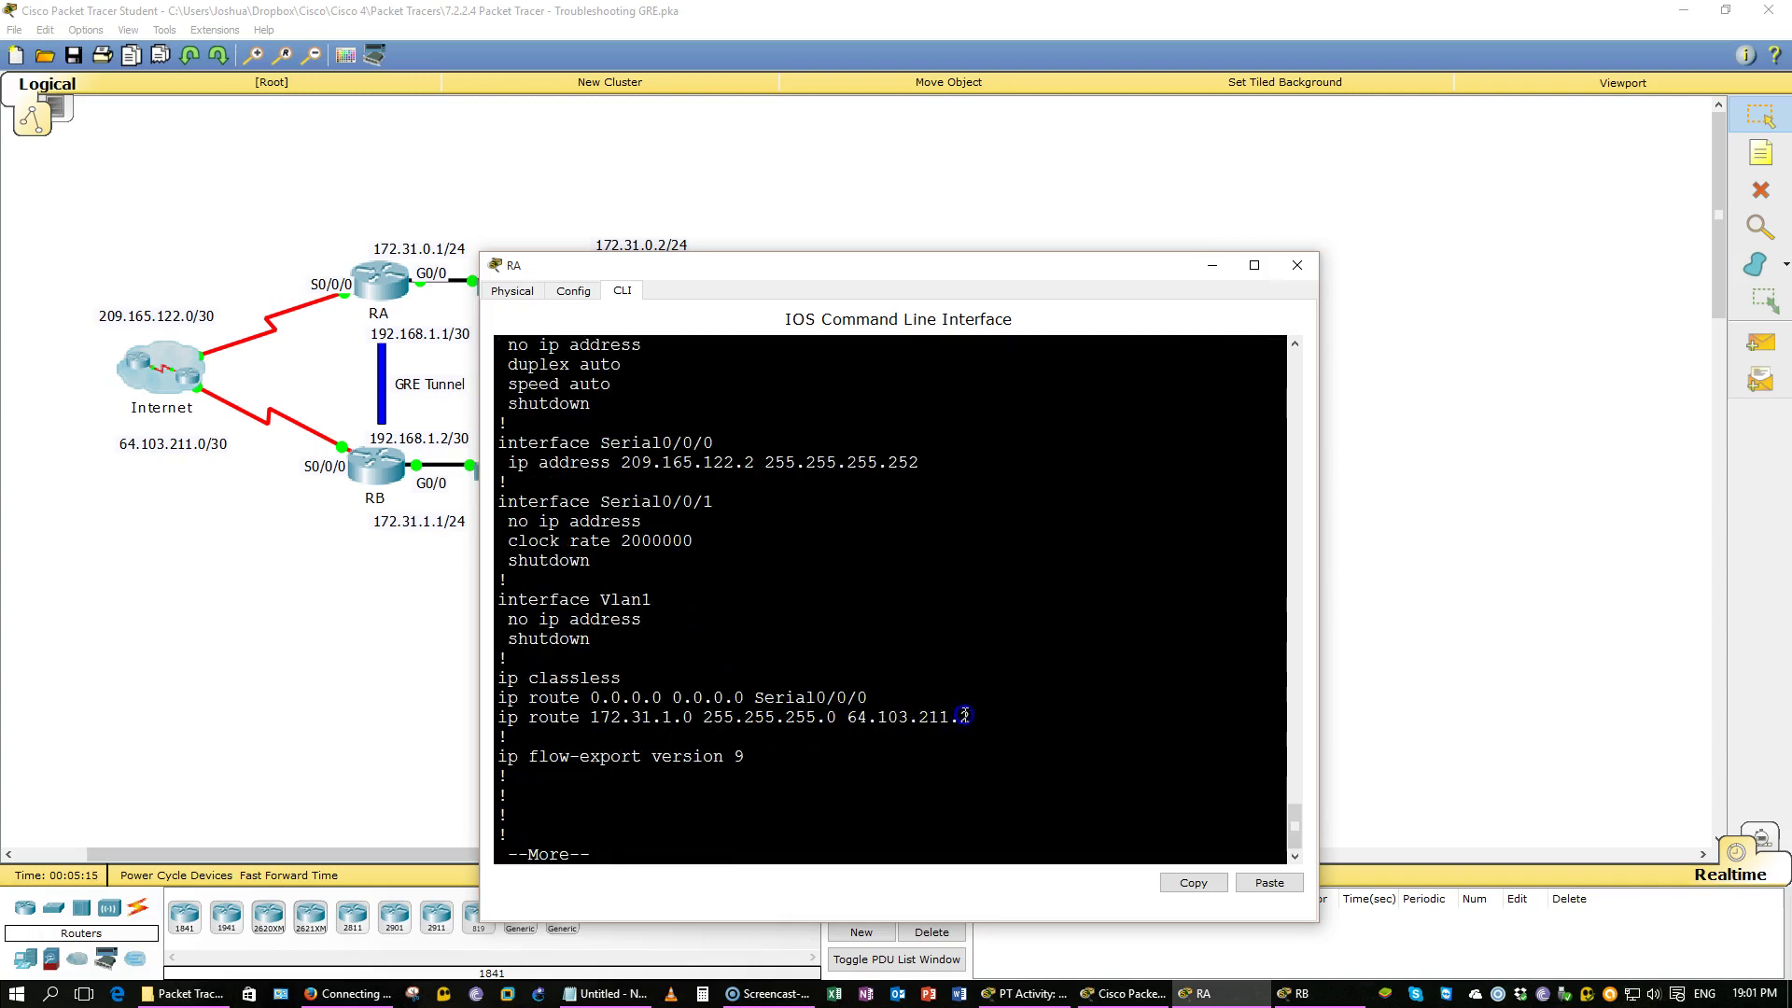
left_click_drag(971, 716, 504, 704)
key("super+c")
right_click(558, 714)
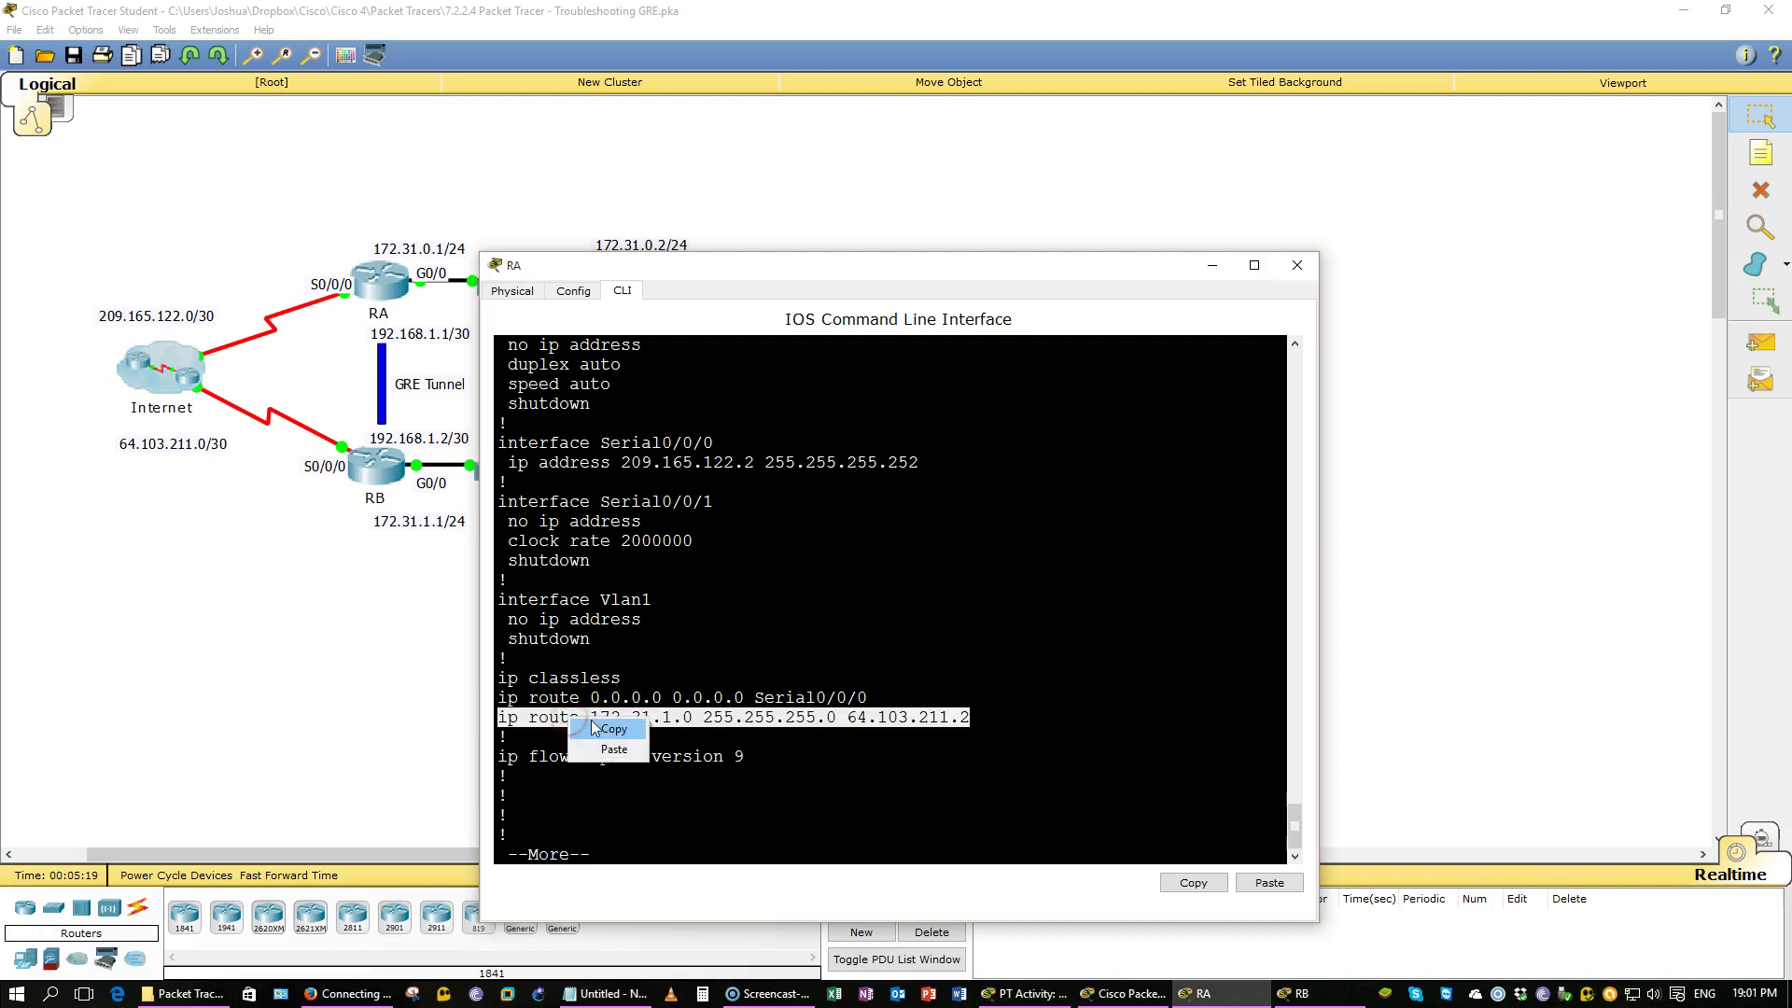
left_click(580, 725)
left_click(616, 840)
key("q")
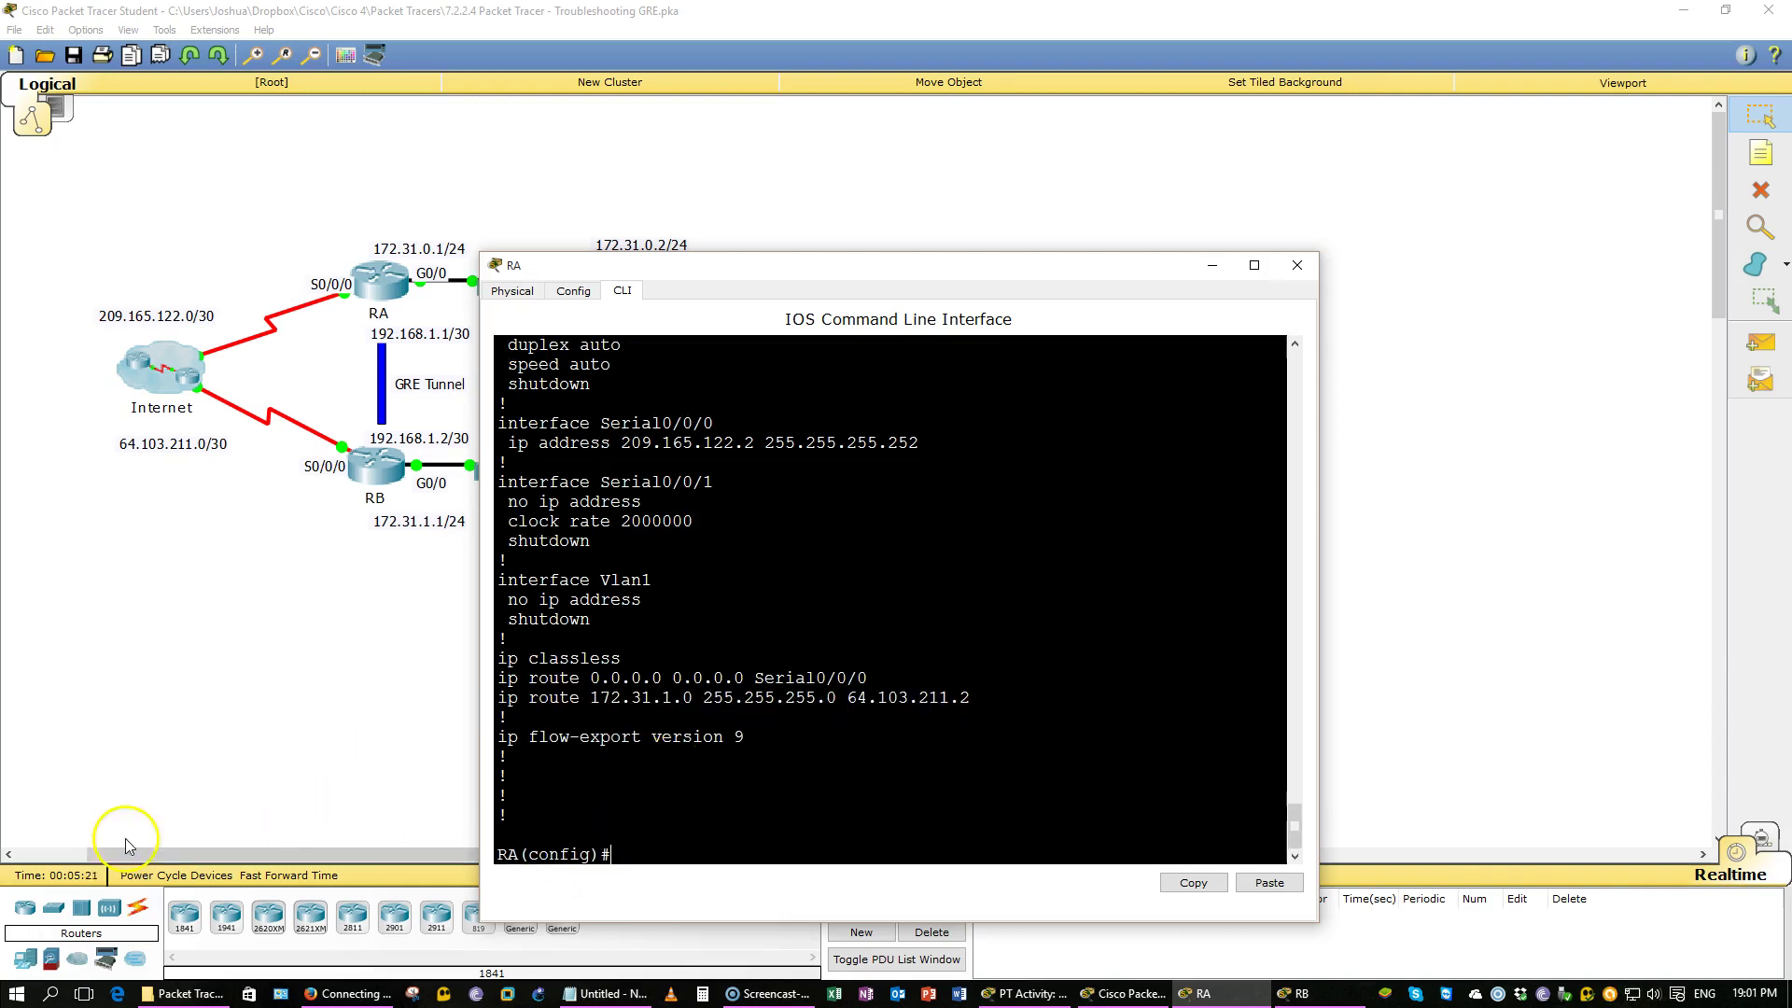
Step: Replace the route to 172.31.1.0/24 via 64.103.211.2 with one via 192.168.1.2
right_click(689, 698)
left_click(733, 731)
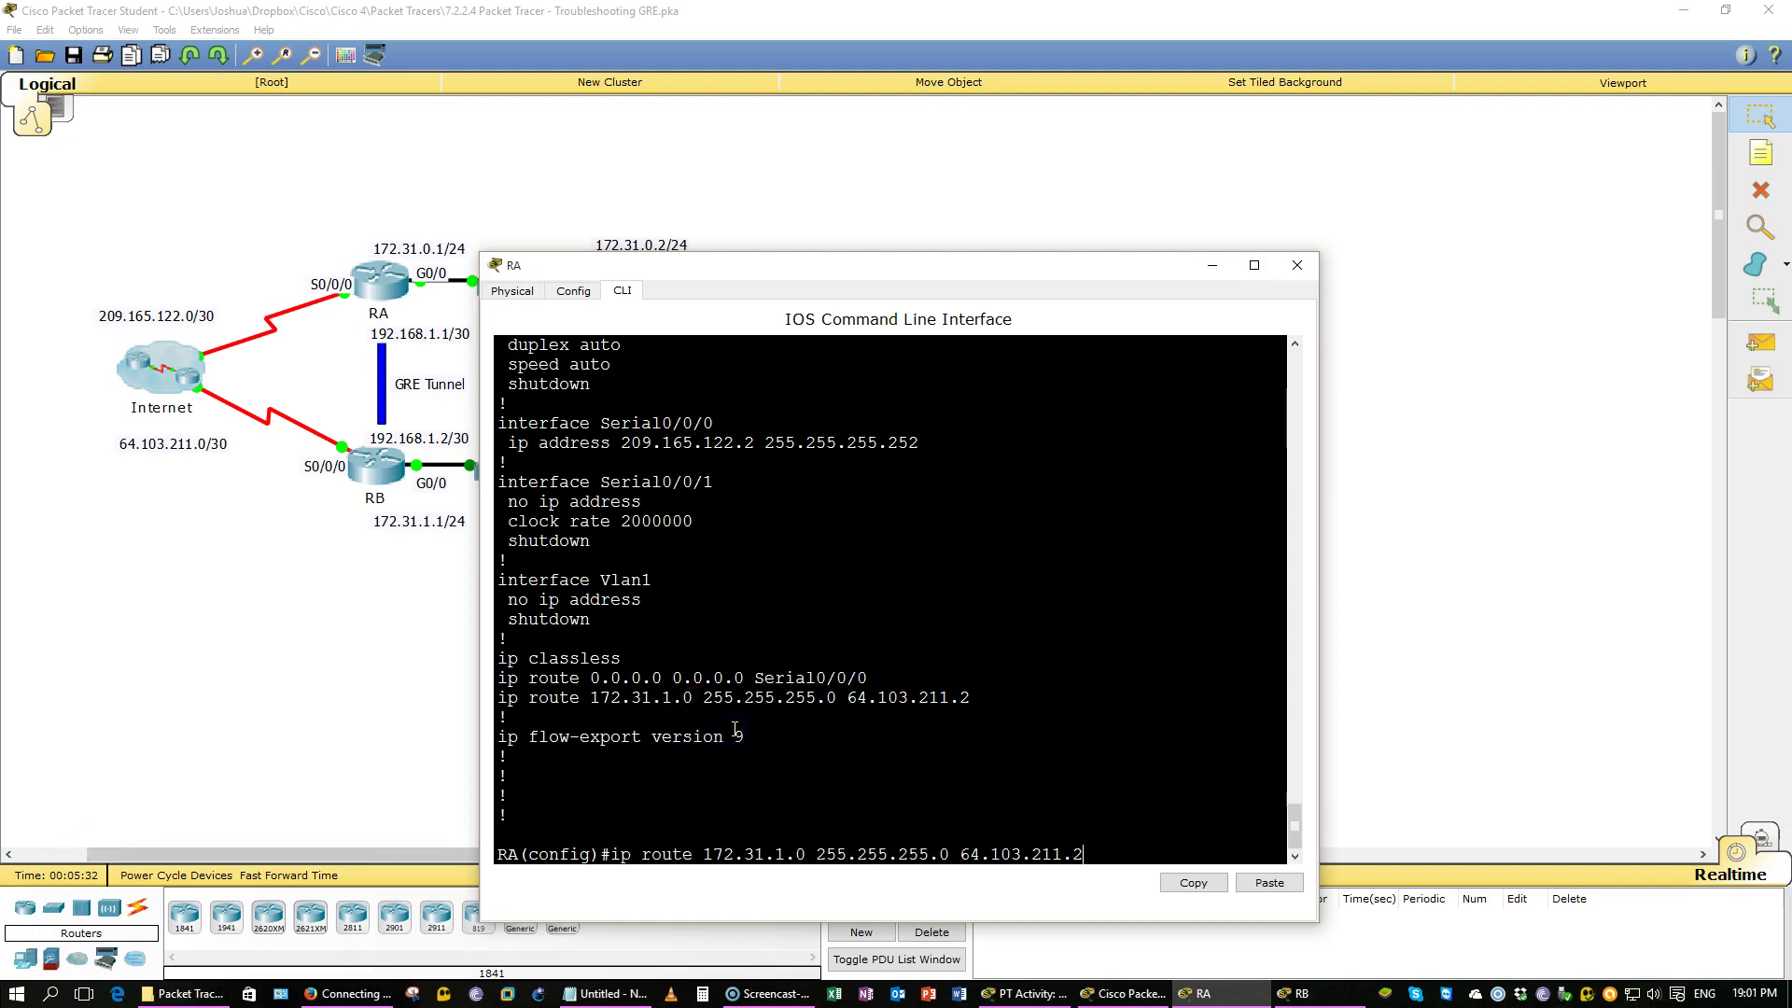
key("ctrl+a")
type("no")
key("Return")
key("Up")
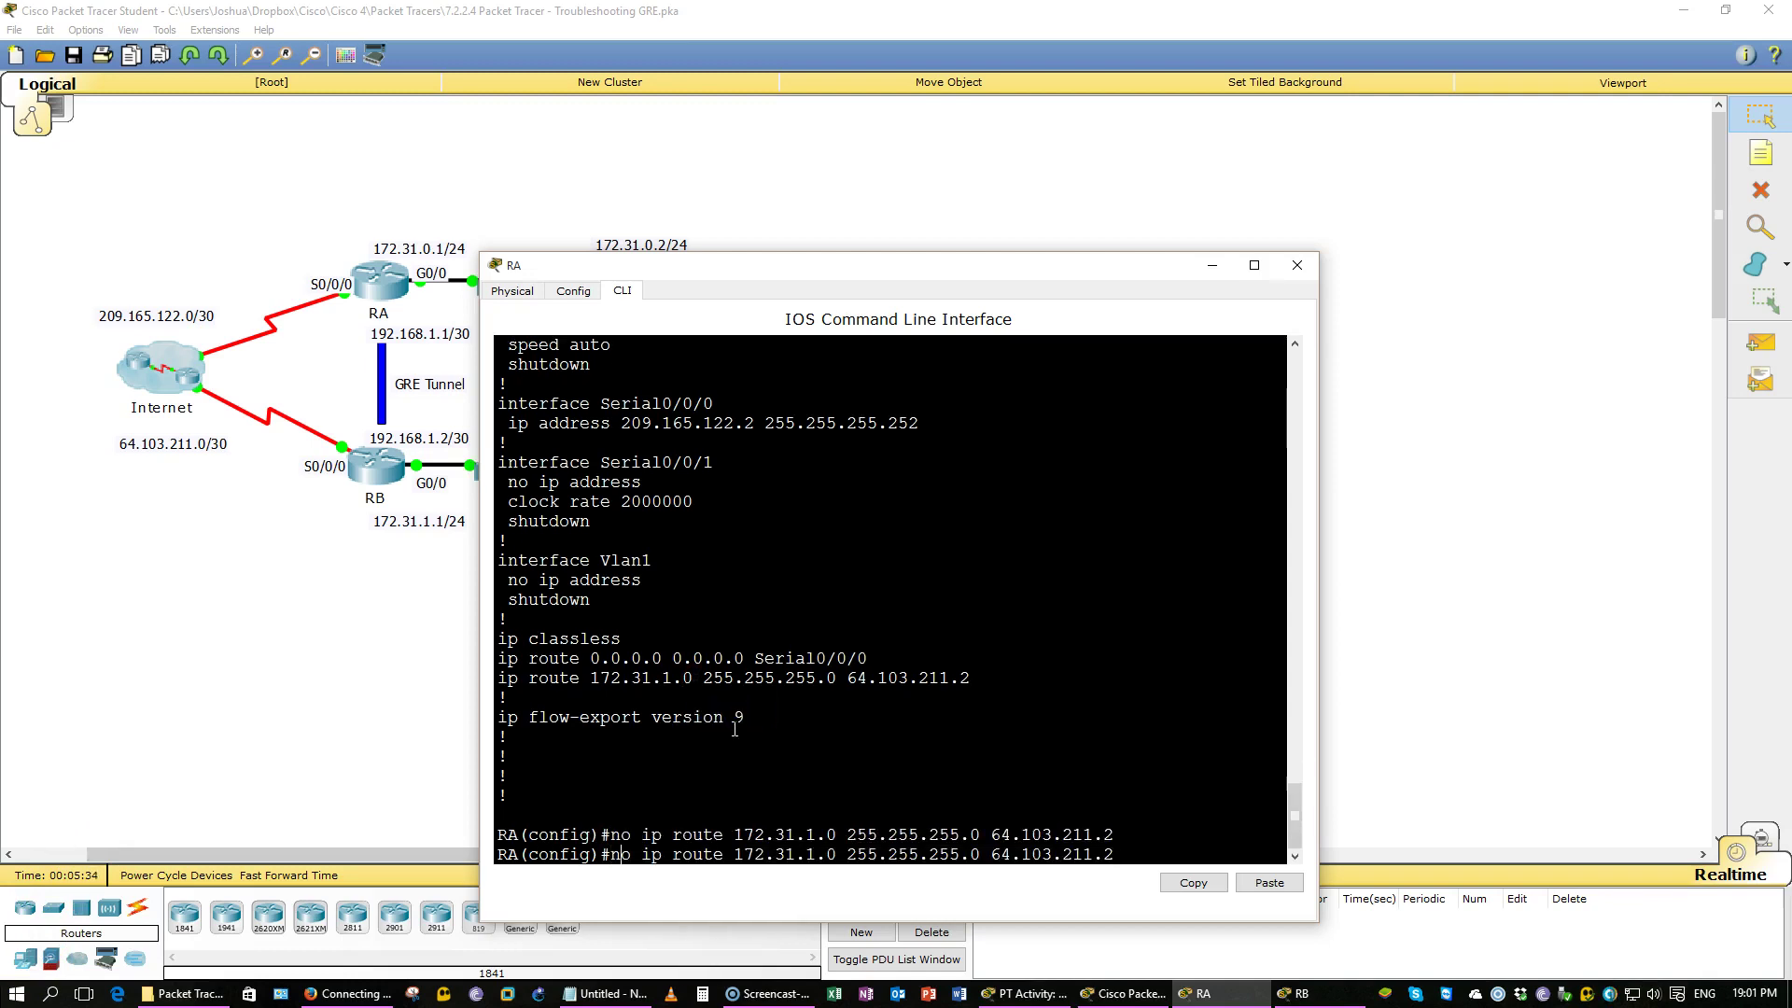
key("BackSpace")
key("BackSpace")
key("BackSpace")
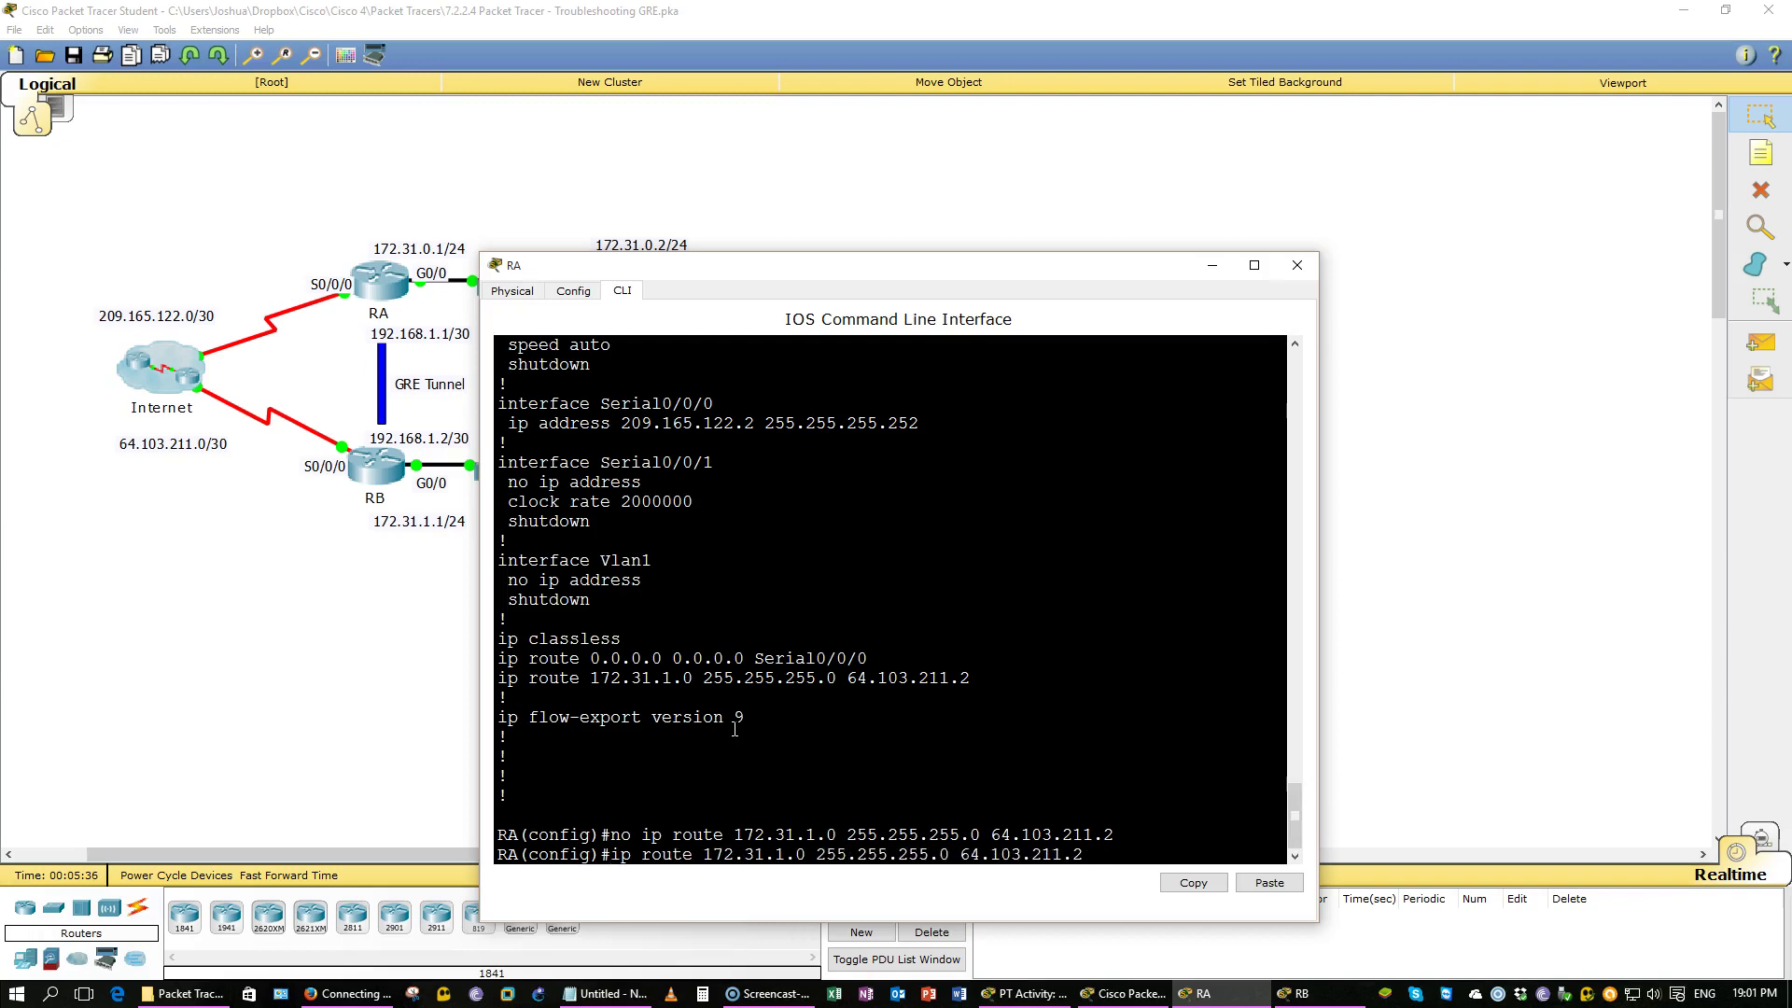
key("BackSpace")
key("BackSpace")
key("BackSpace")
key("BackSpace")
key("BackSpace")
key("BackSpace")
key("BackSpace")
key("BackSpace")
key("BackSpace")
type("192.16")
key("Return")
Step: Save RA's configuration with do wr and list the interface summary
type("do wr")
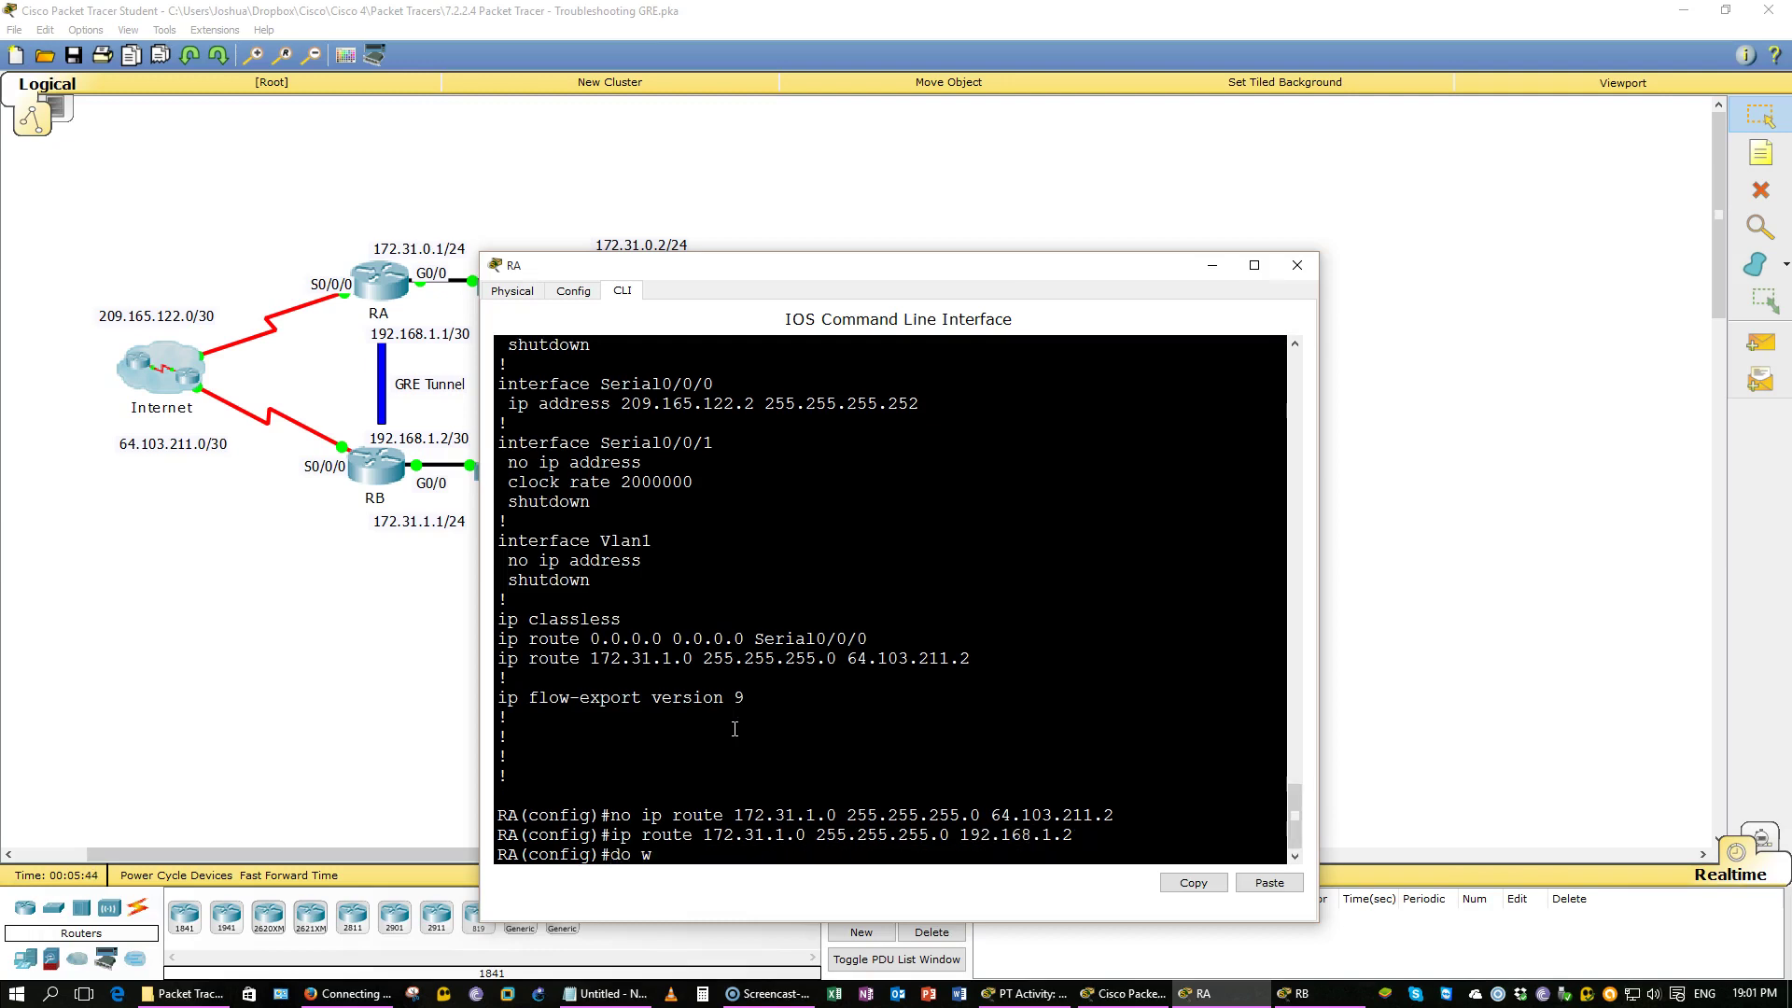
key("Return")
key("Return")
key("Return")
key("Return")
key("Return")
key("Return")
key("Return")
key("Return")
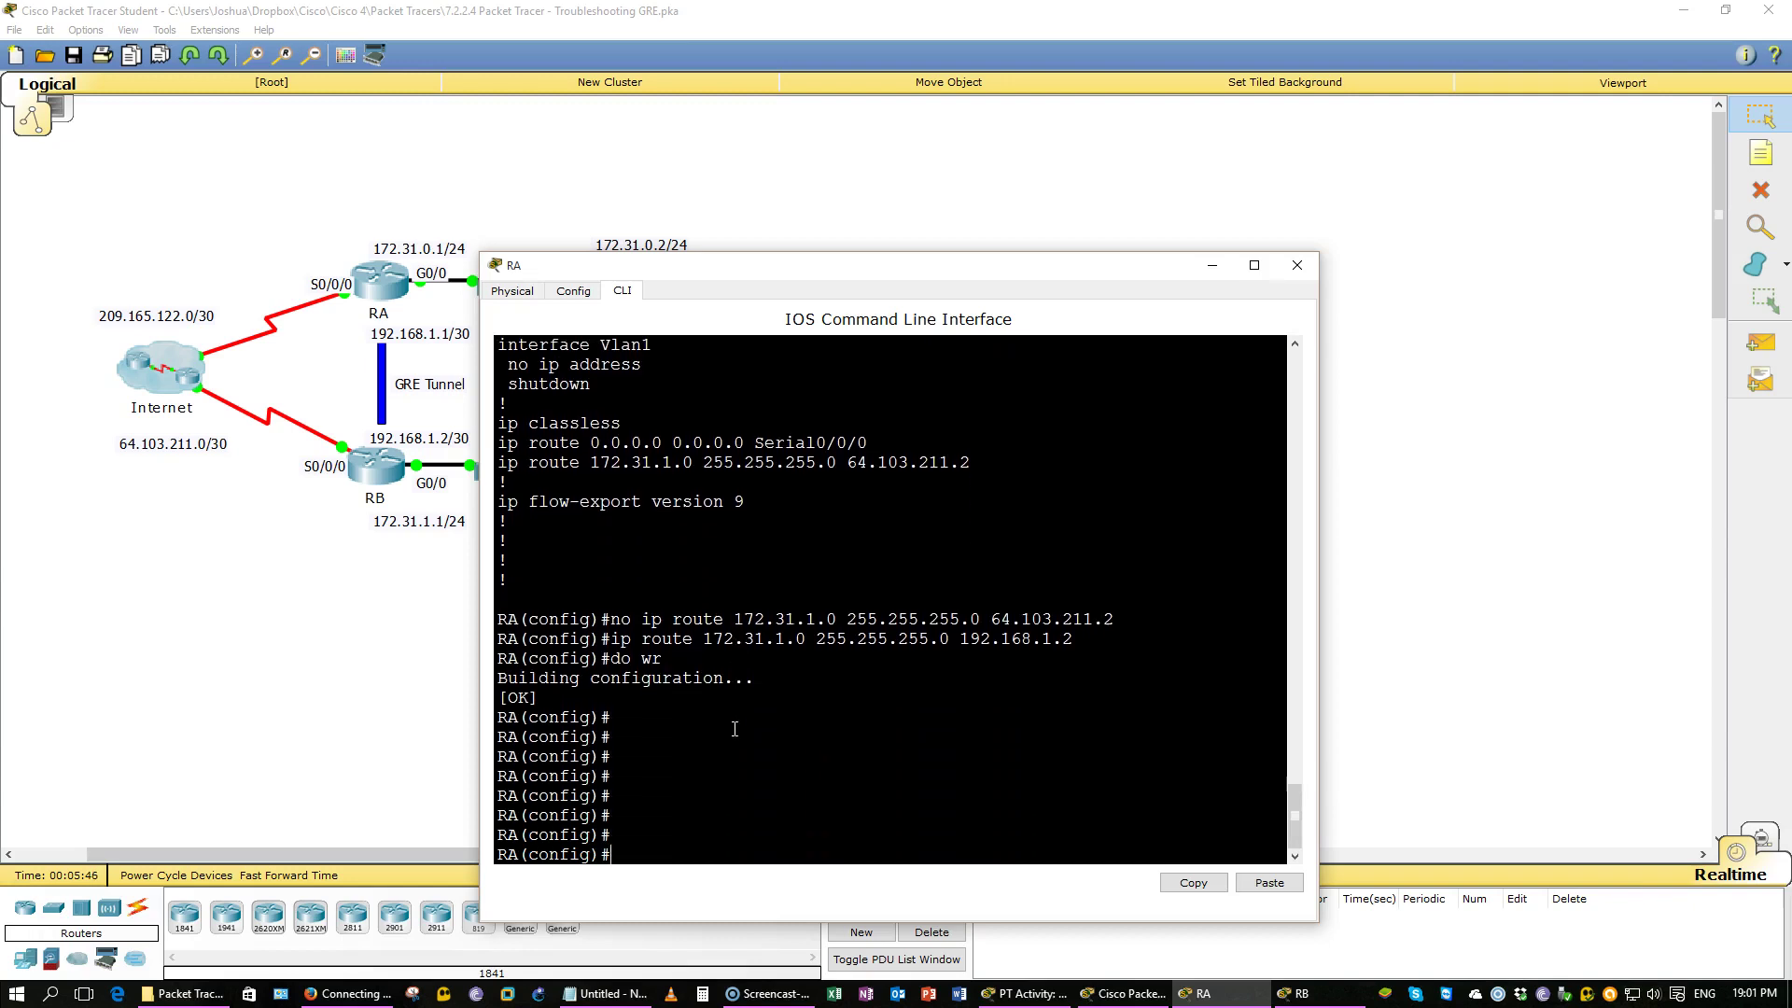
type("do show ip int b")
key("Return")
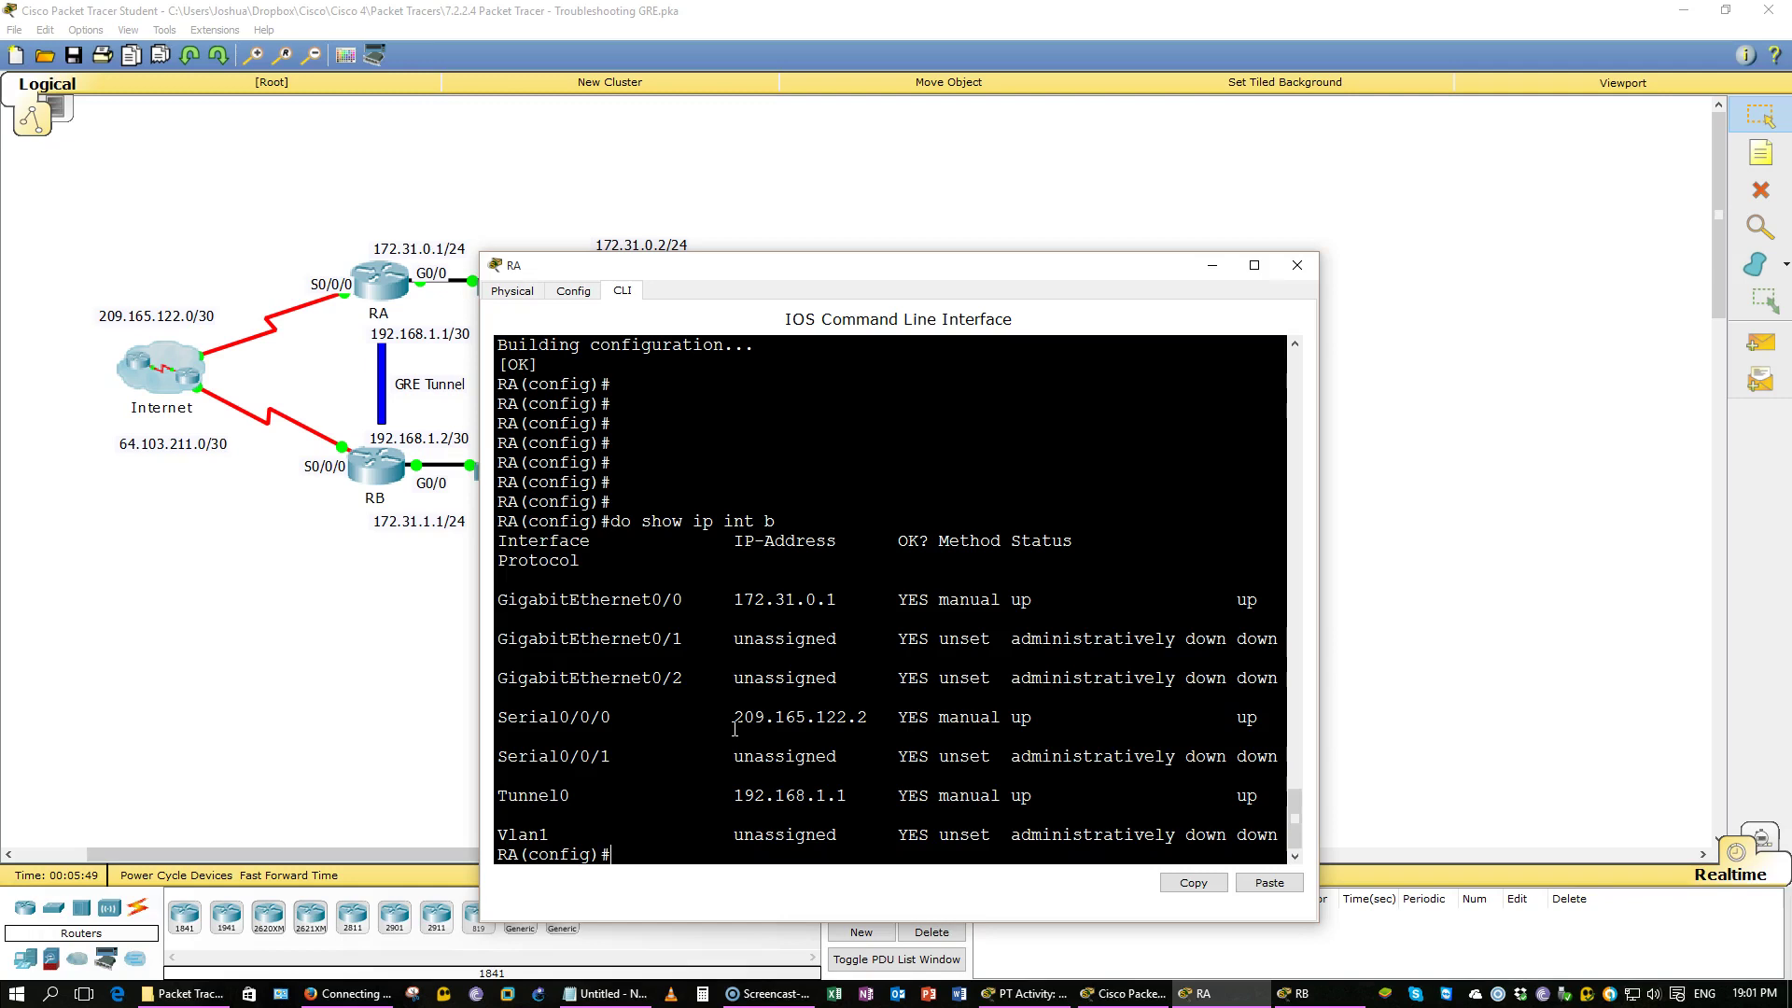
Step: Confirm Tunnel0 is up at 192.168.1.1/30 with do show ip int tun 0, then minimize RA
type("do show ip int tun 0")
key("Return")
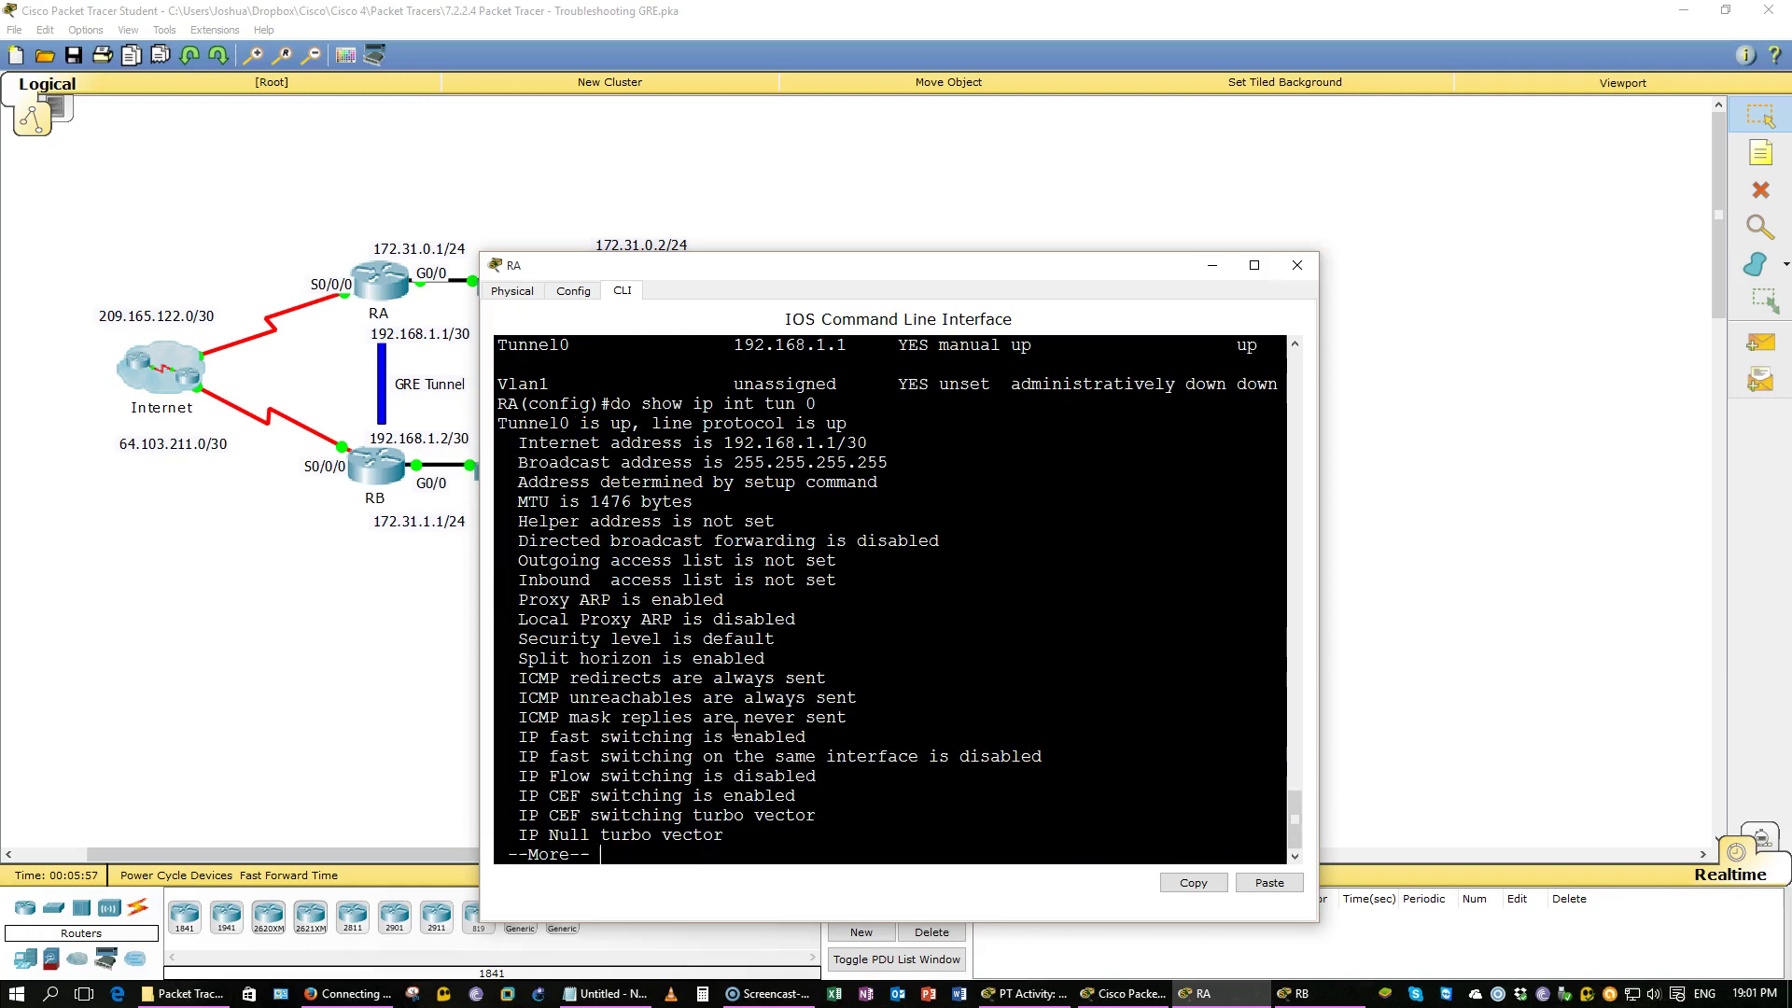
key("space")
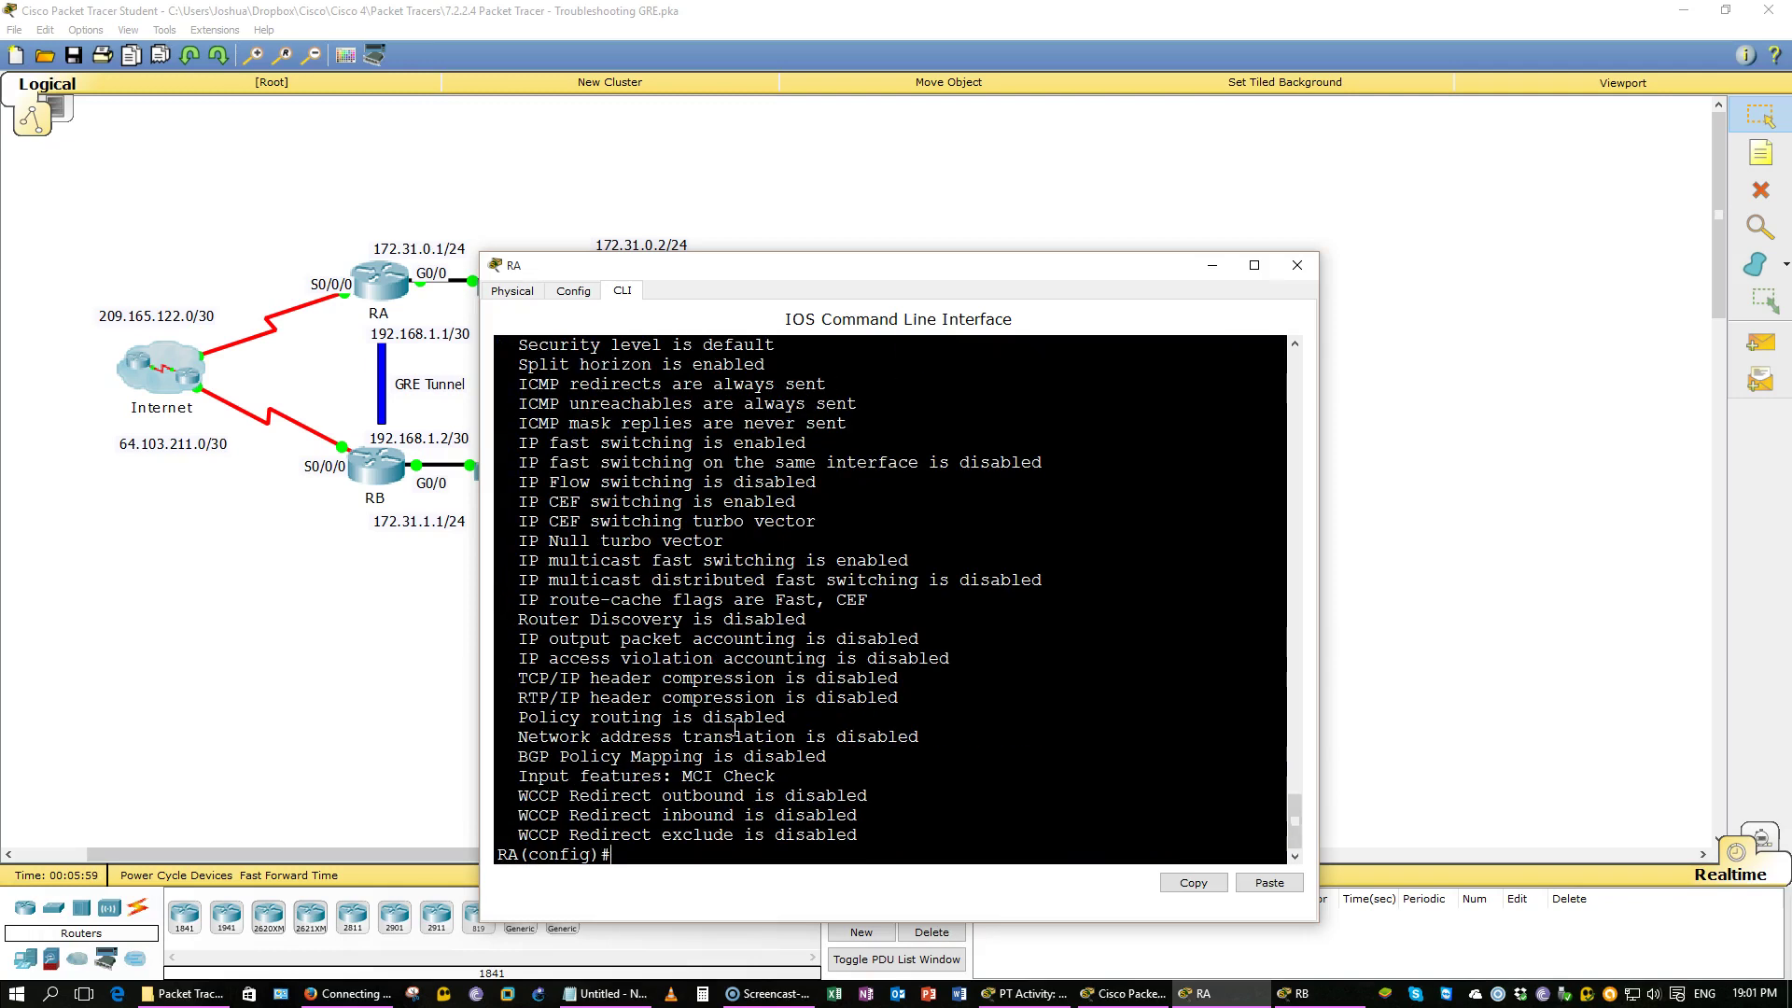
left_click(1045, 763)
left_click(1203, 993)
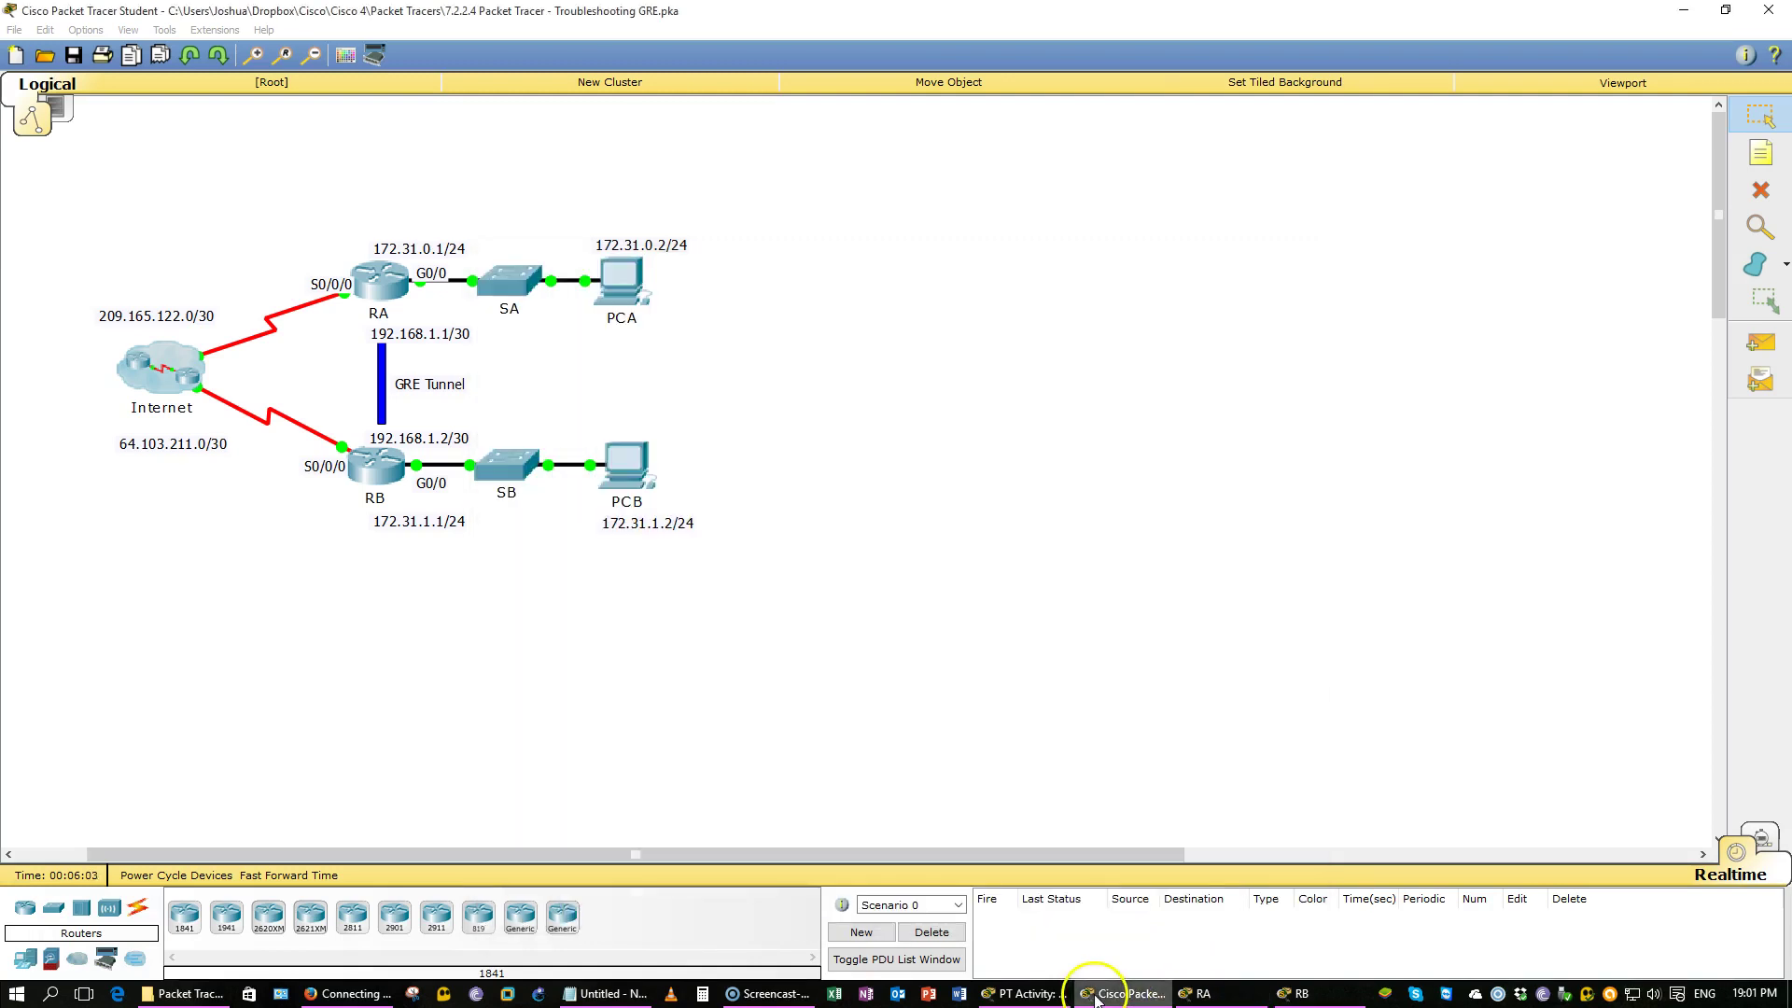
Step: Check the activity score shows 80/100, then bring RA's console back up
left_click(1043, 995)
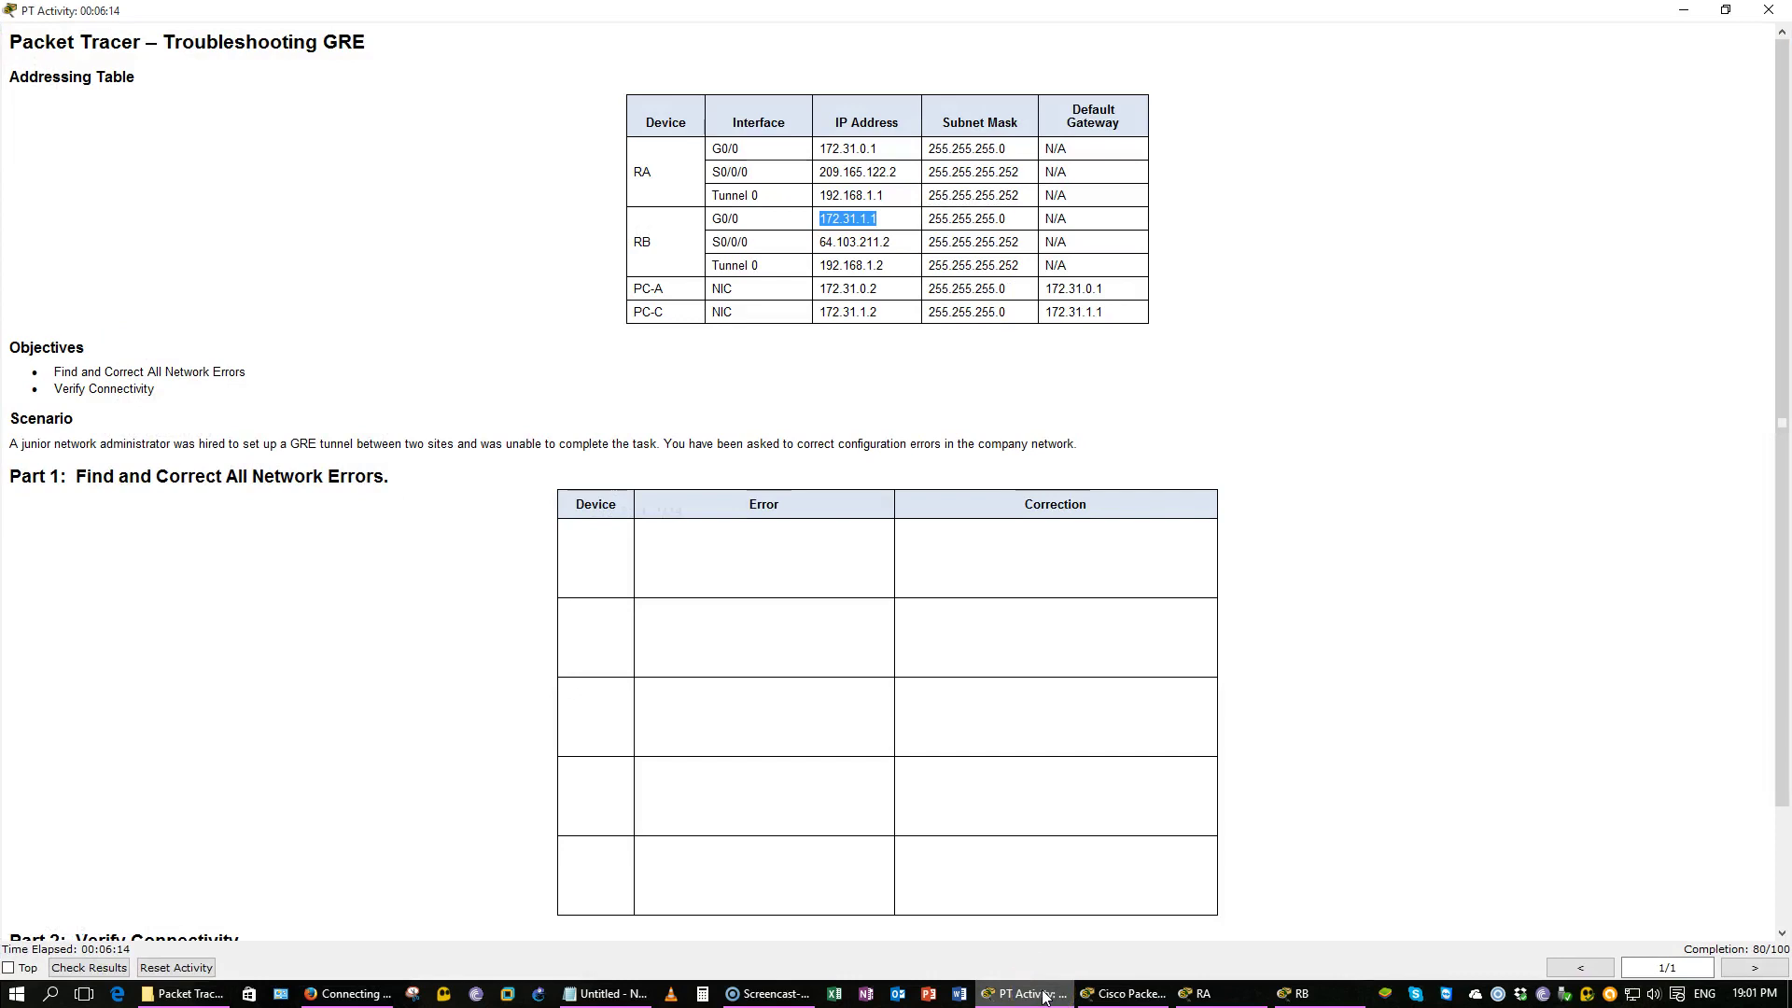
left_click(1756, 964)
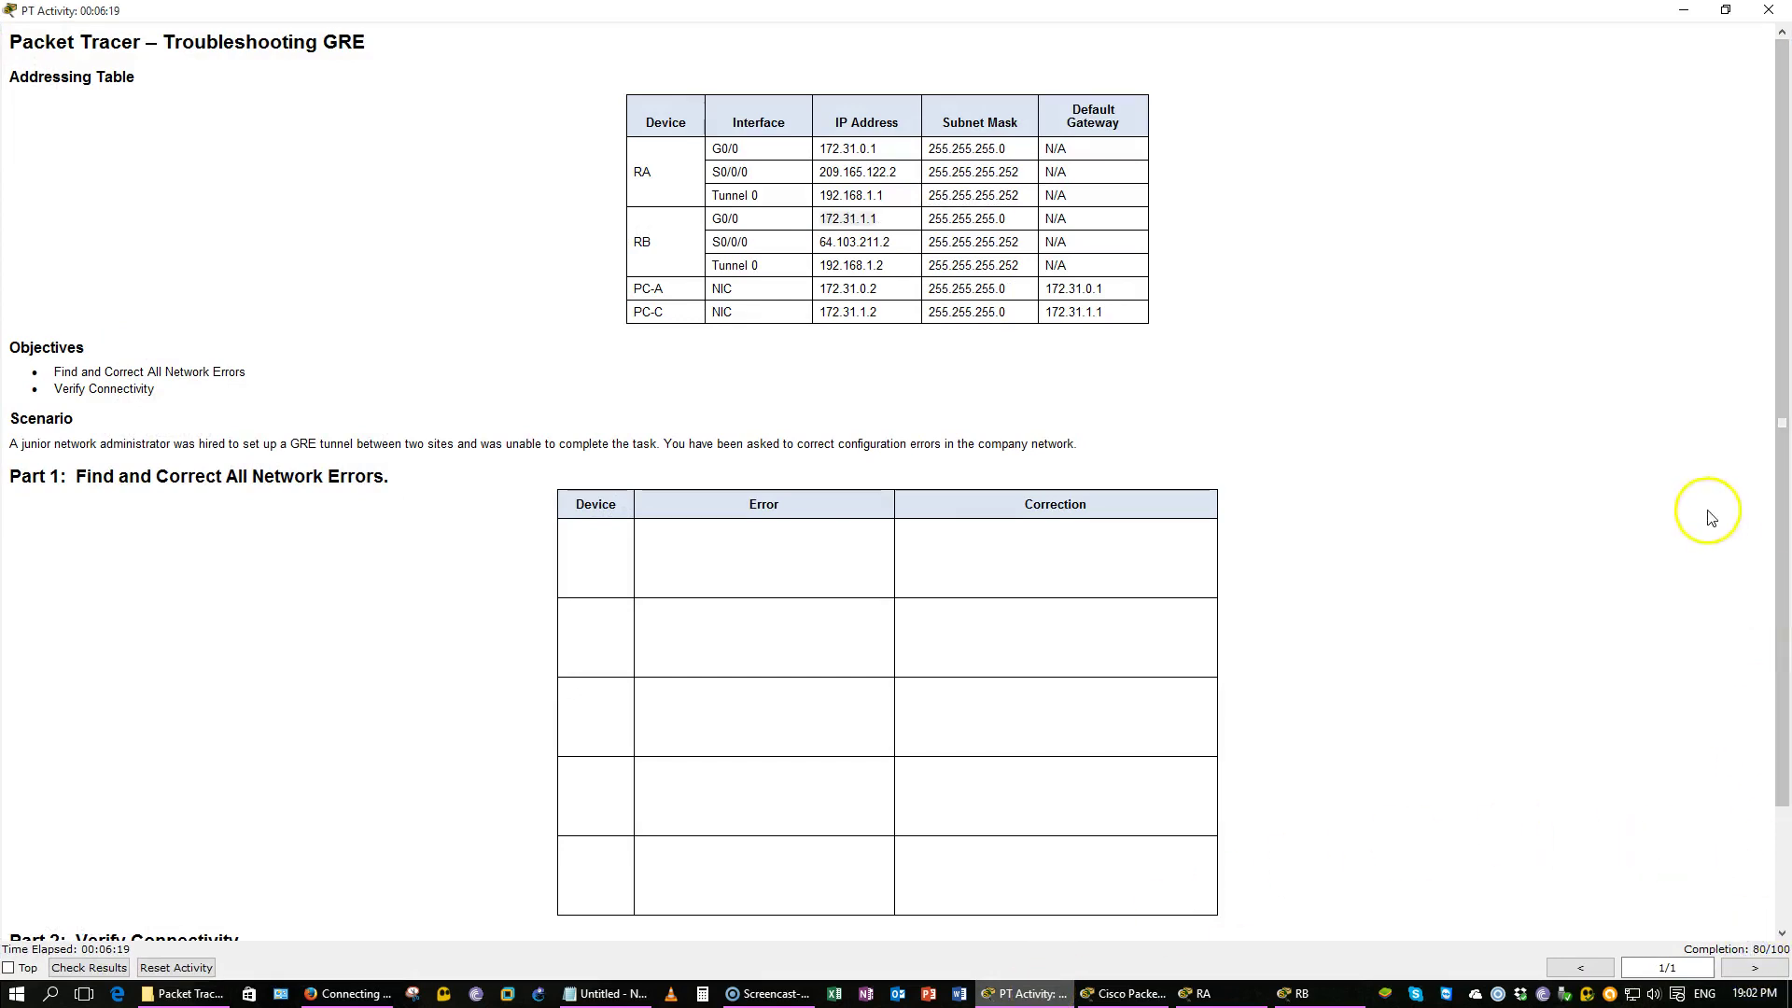
left_click(1203, 993)
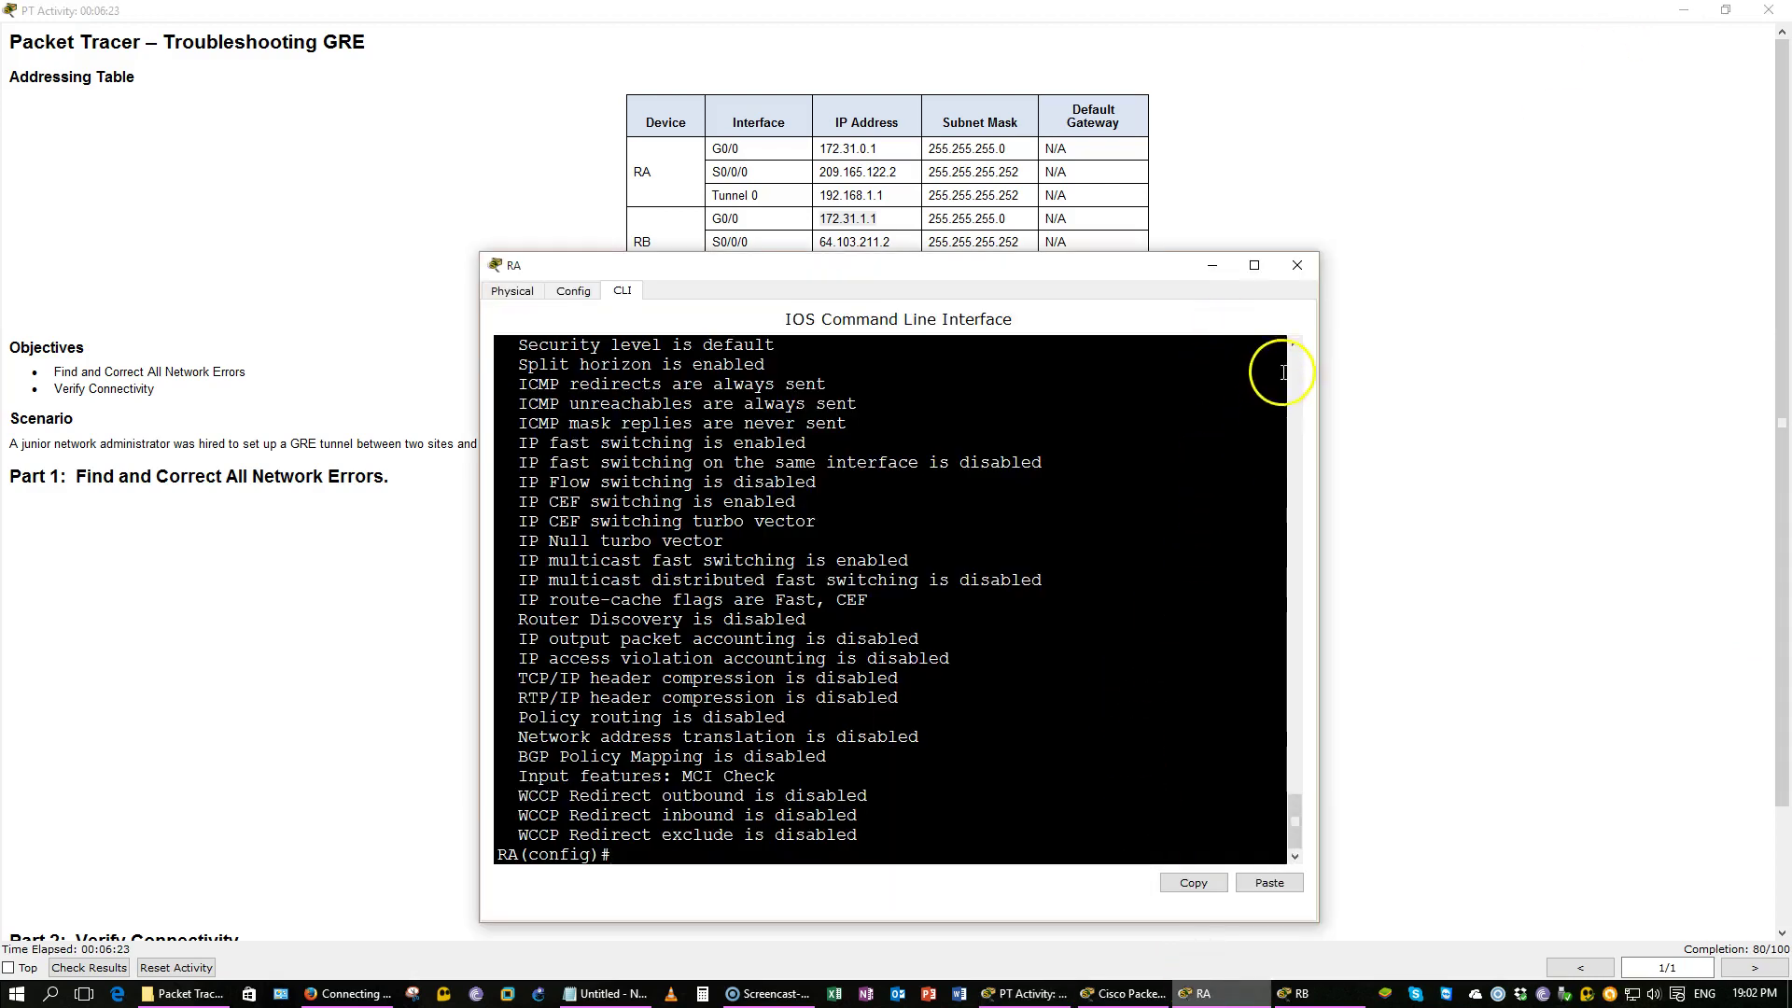
Step: Maximize RA's terminal and review the earlier G0/0 and Tunnel0 address commands
left_click(1253, 265)
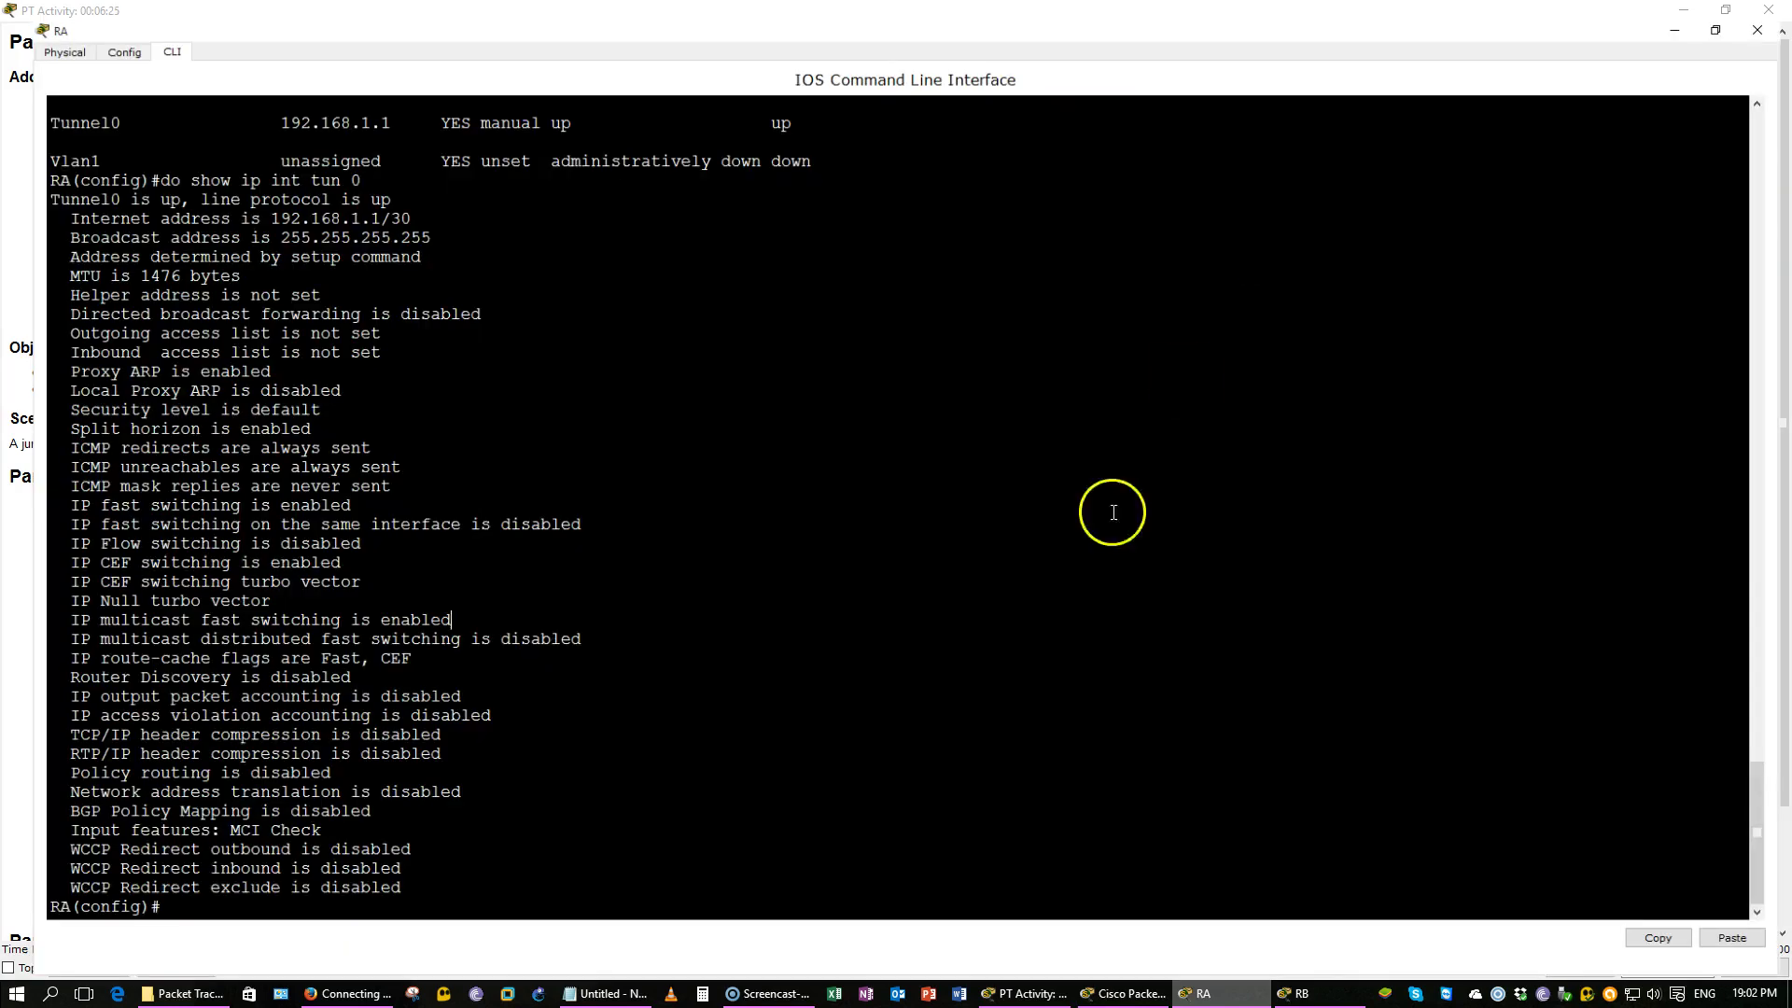
scroll(1081, 566, "up", 15)
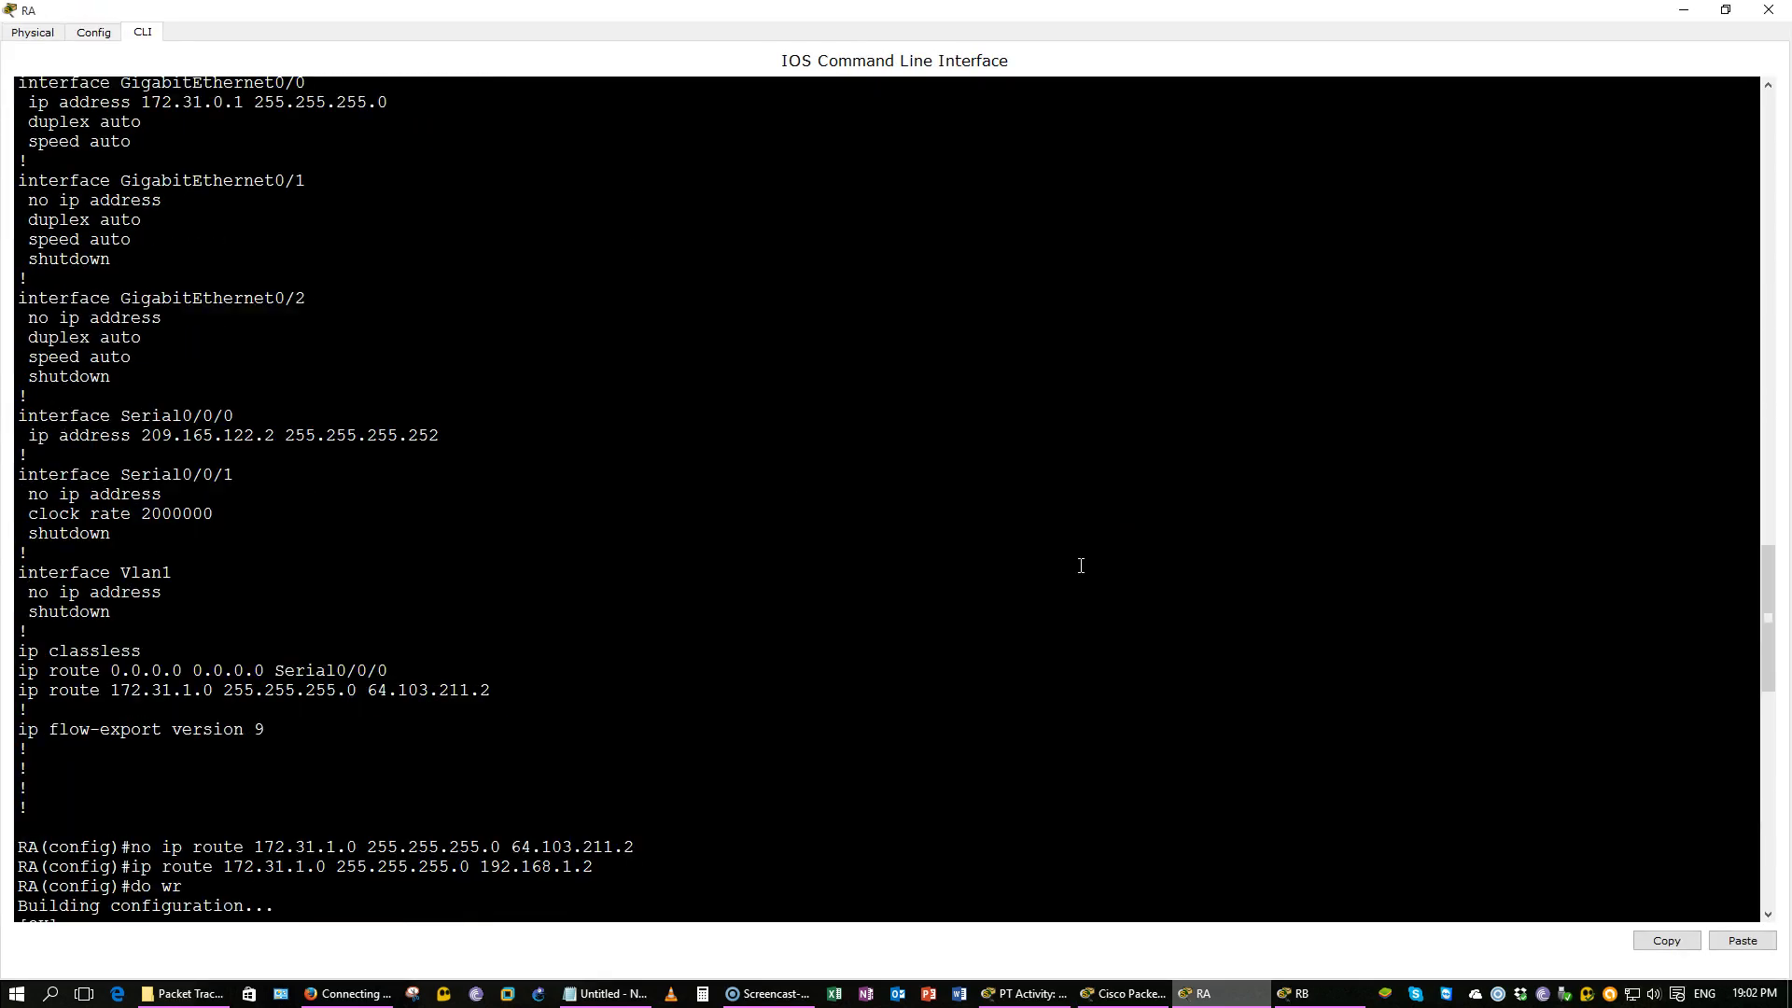
scroll(1081, 565, "up", 20)
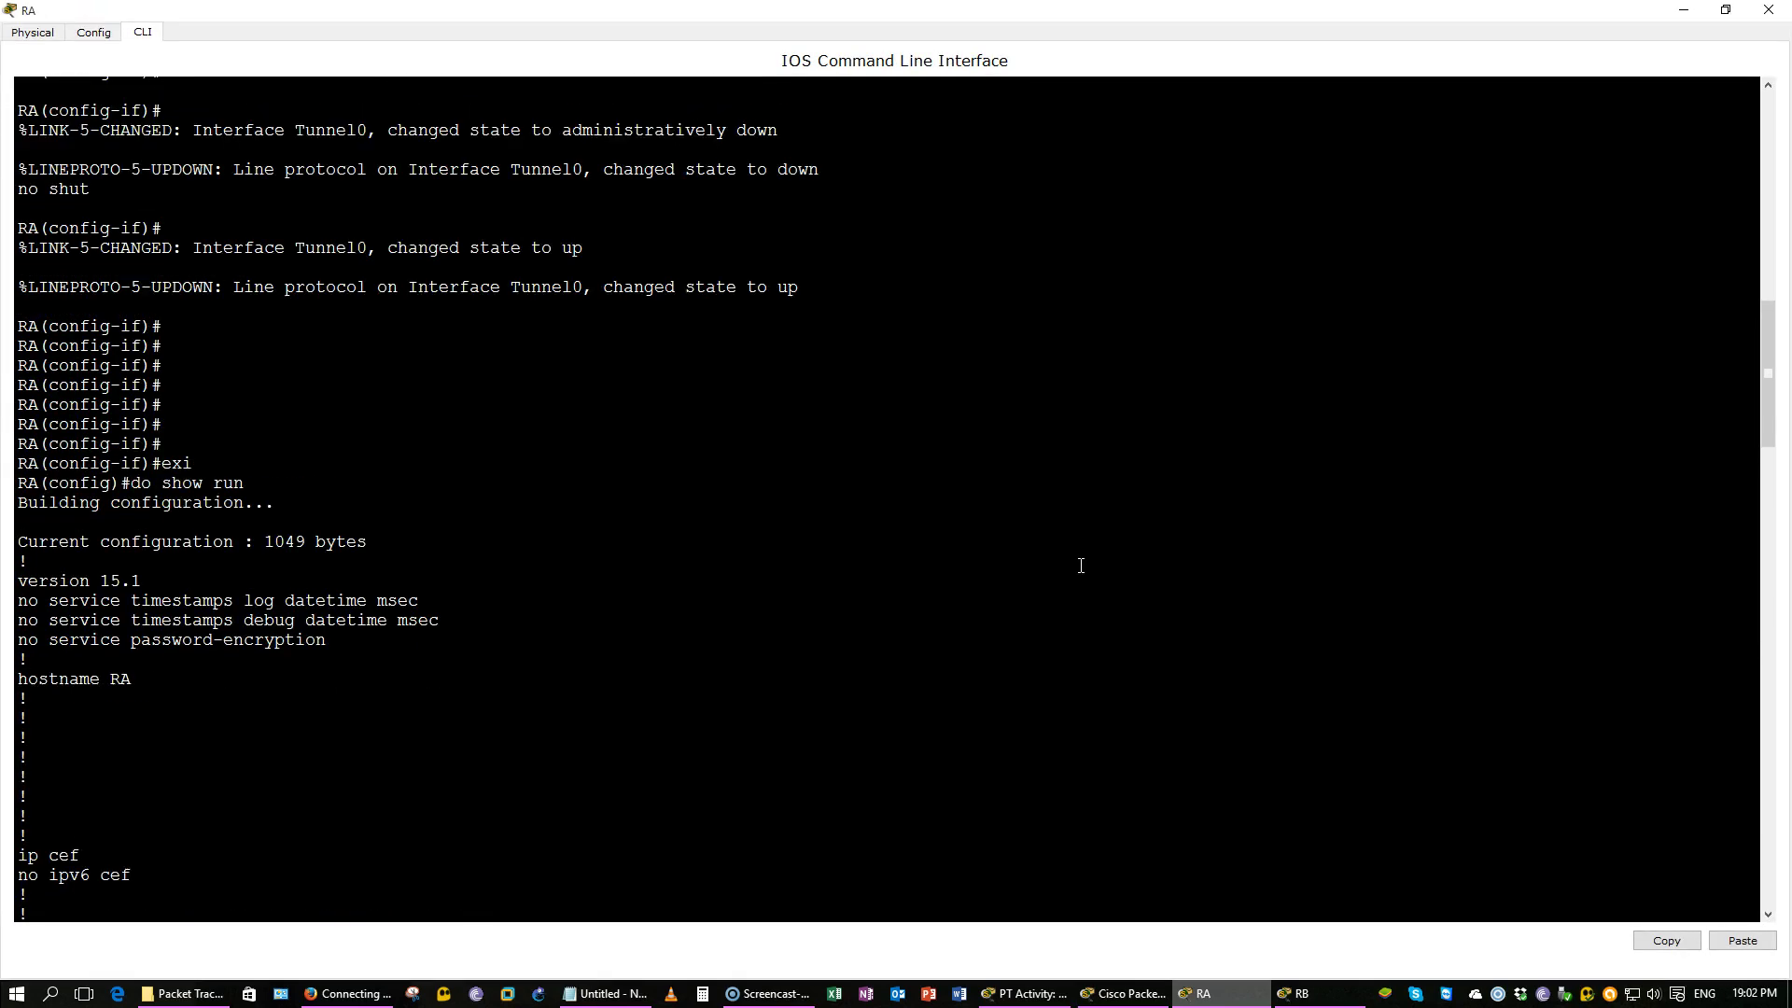
scroll(1080, 566, "up", 12)
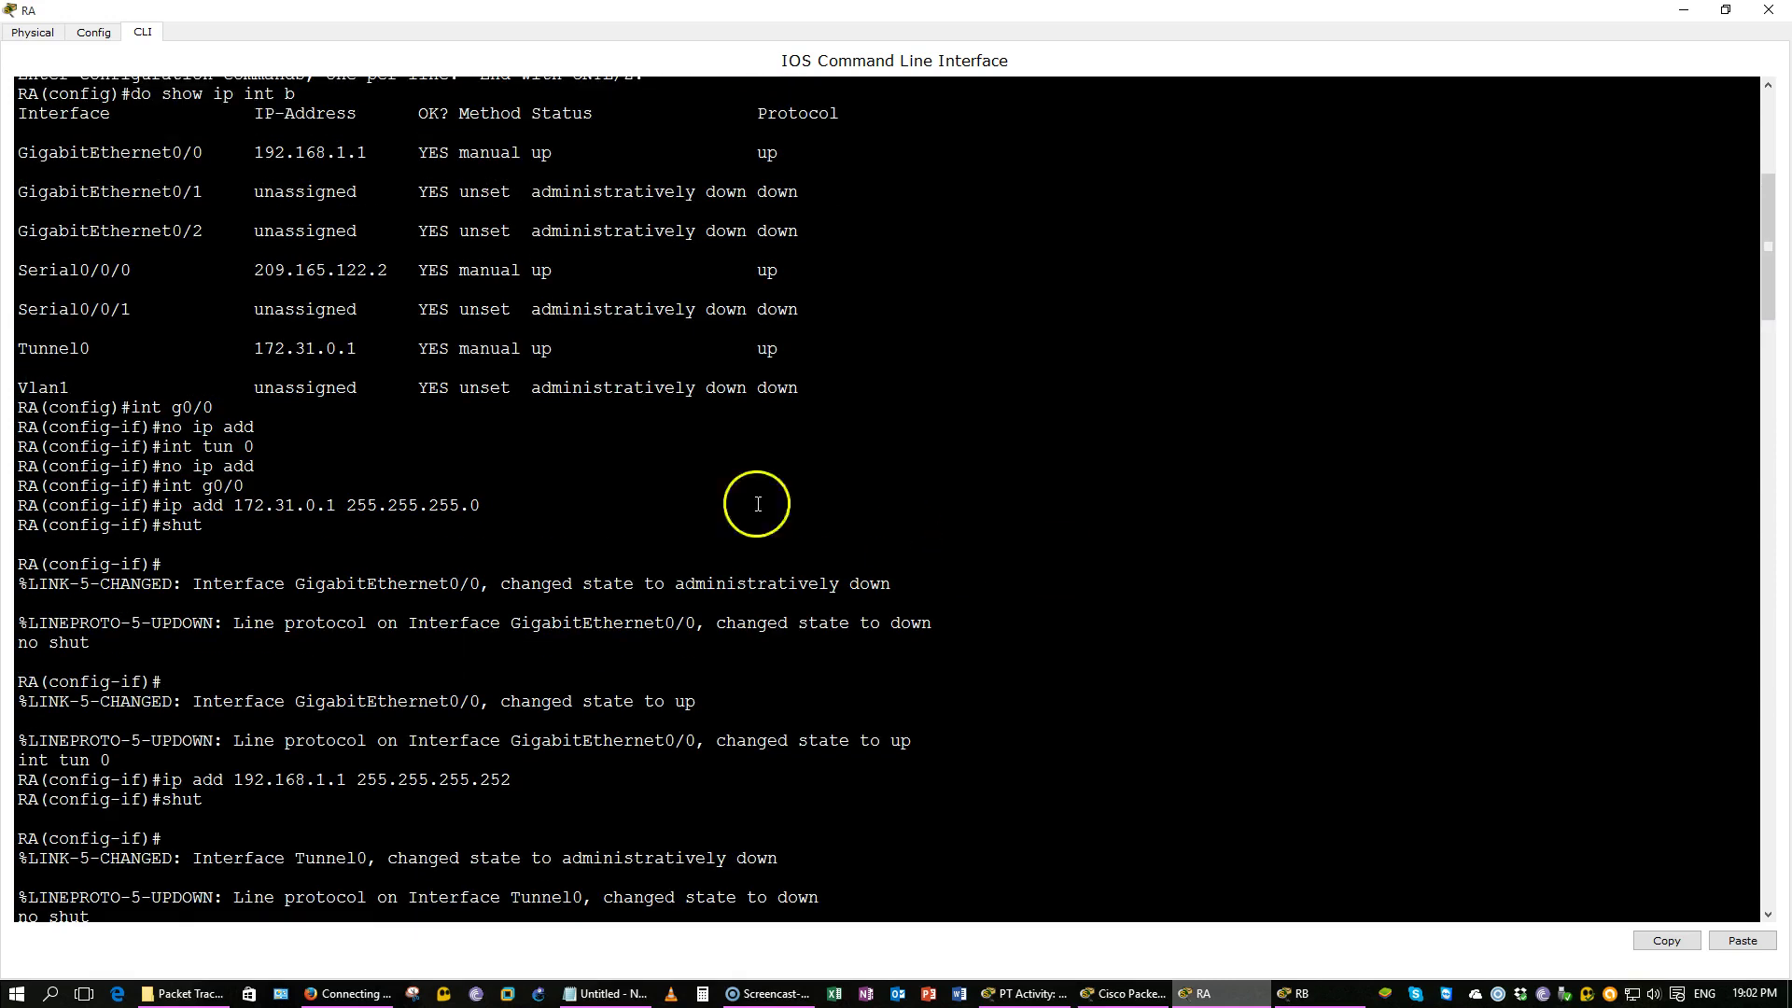
left_click(135, 405)
left_click_drag(135, 405, 264, 445)
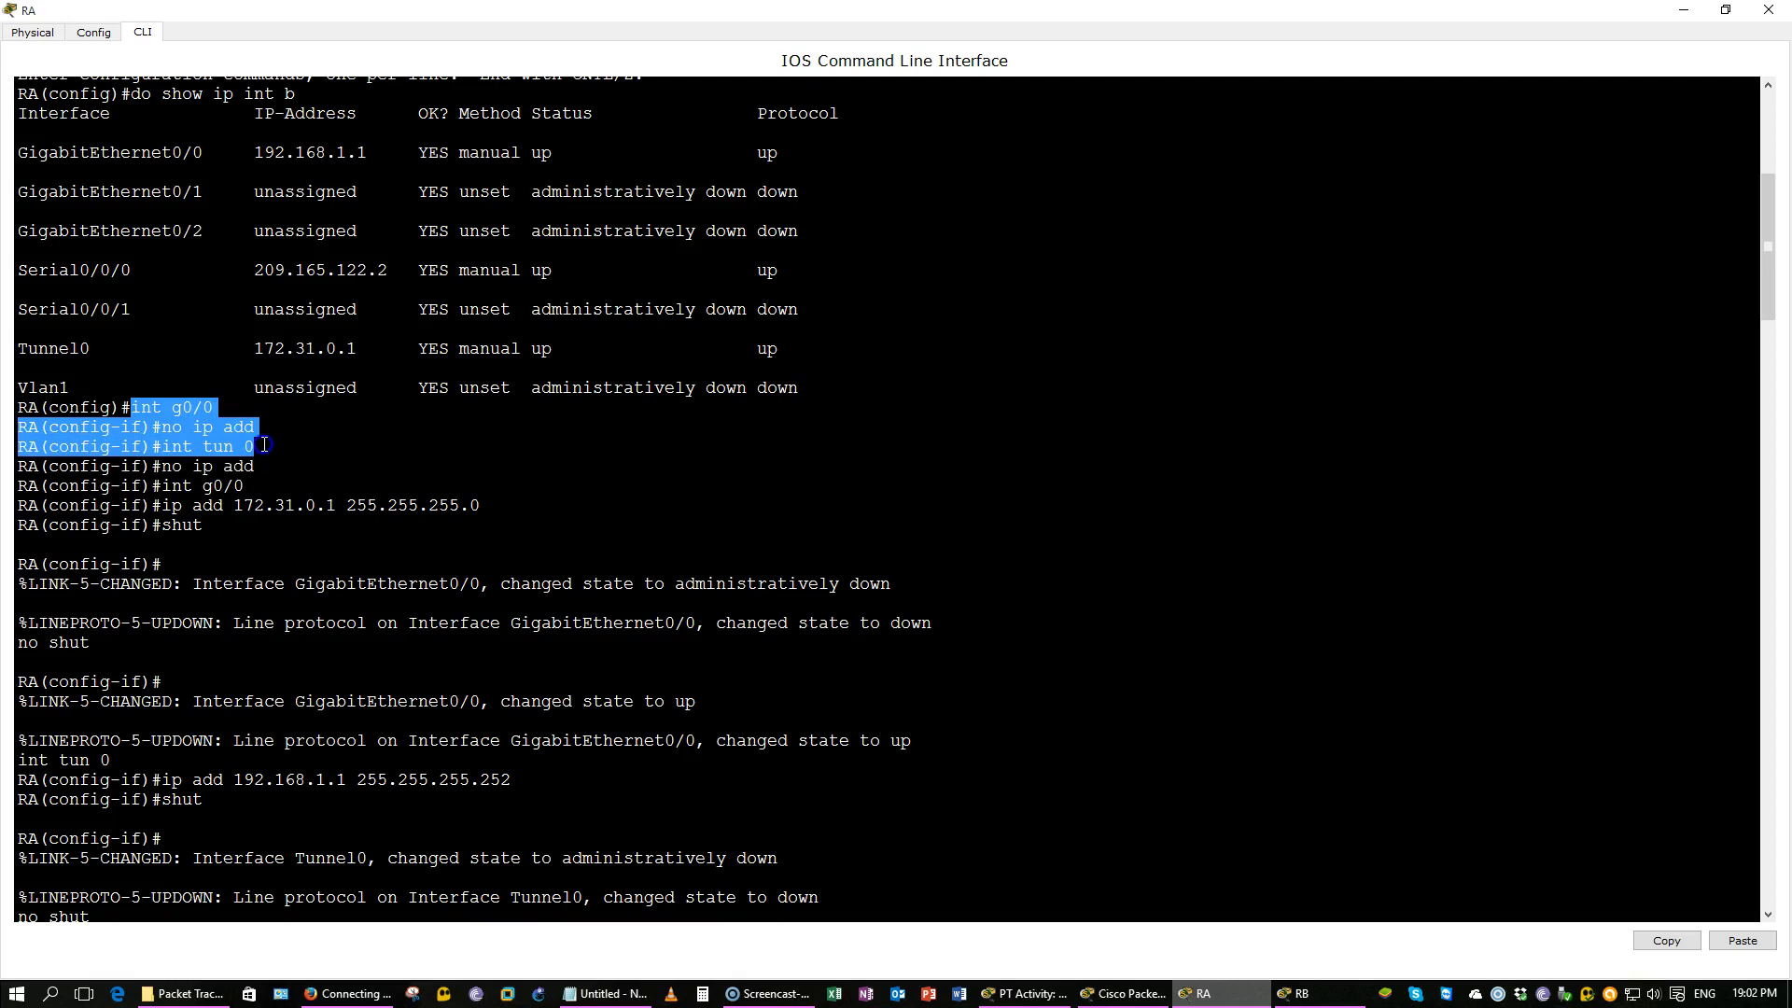
left_click(264, 446)
left_click_drag(163, 427, 264, 464)
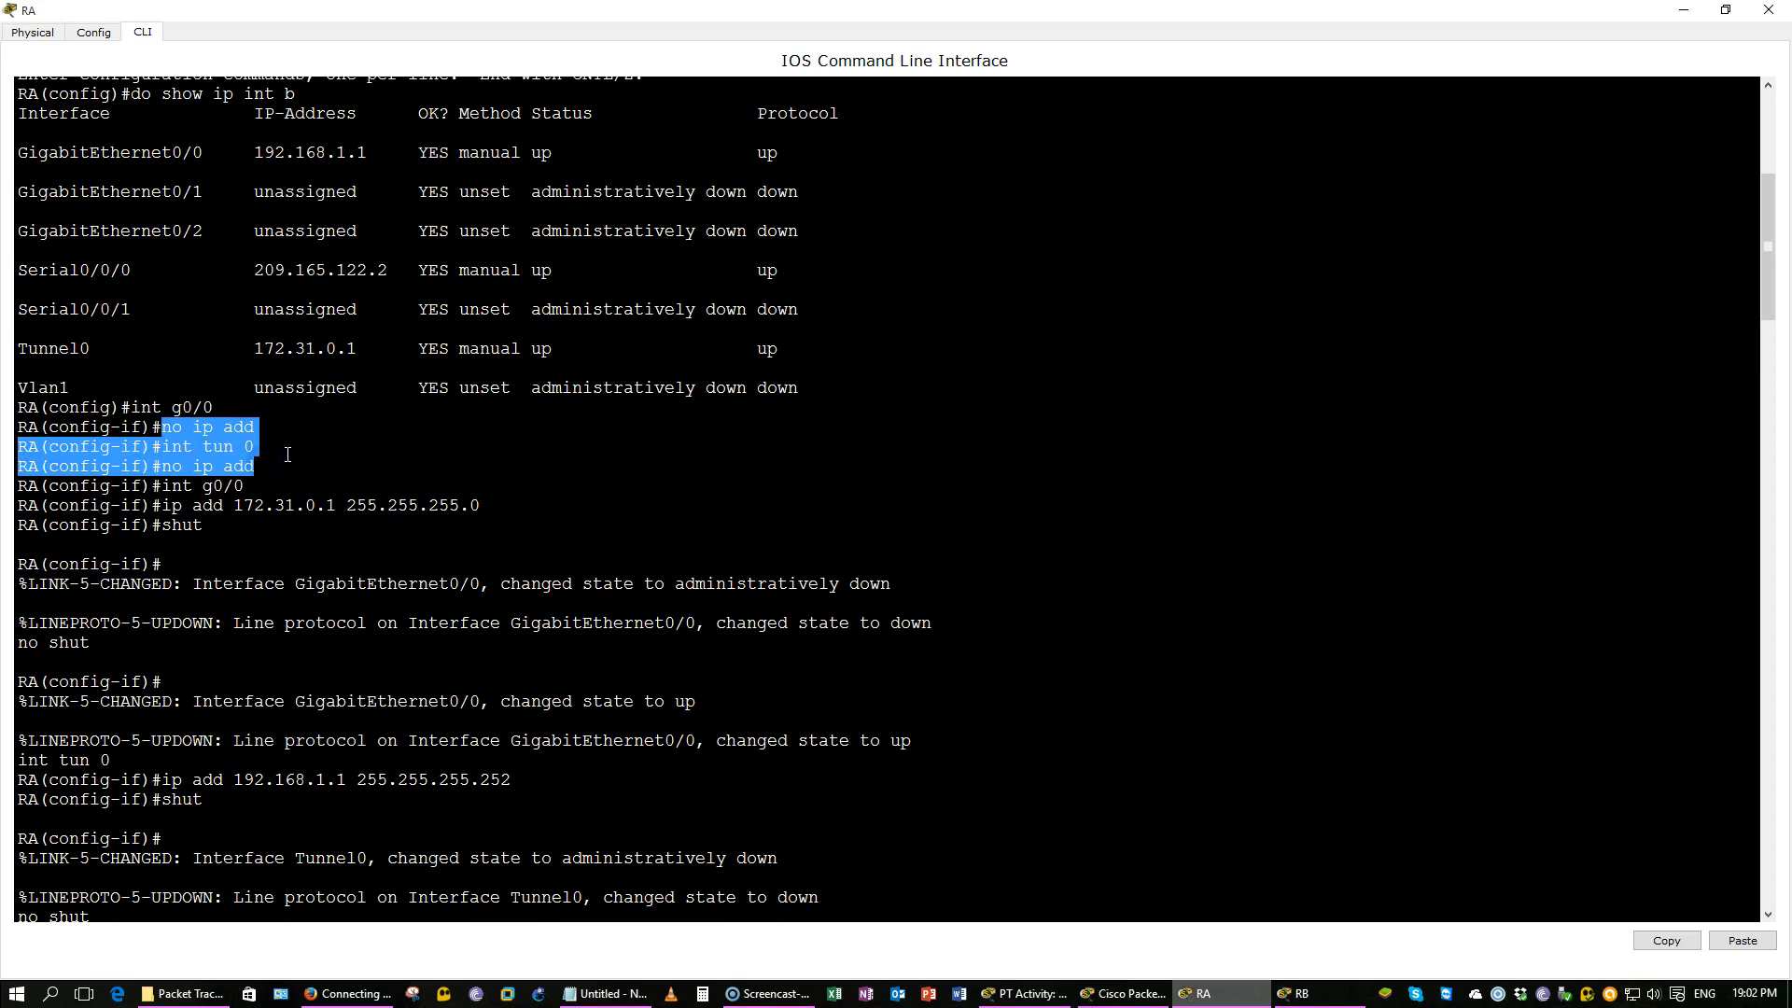
scroll(289, 454, "up", 1)
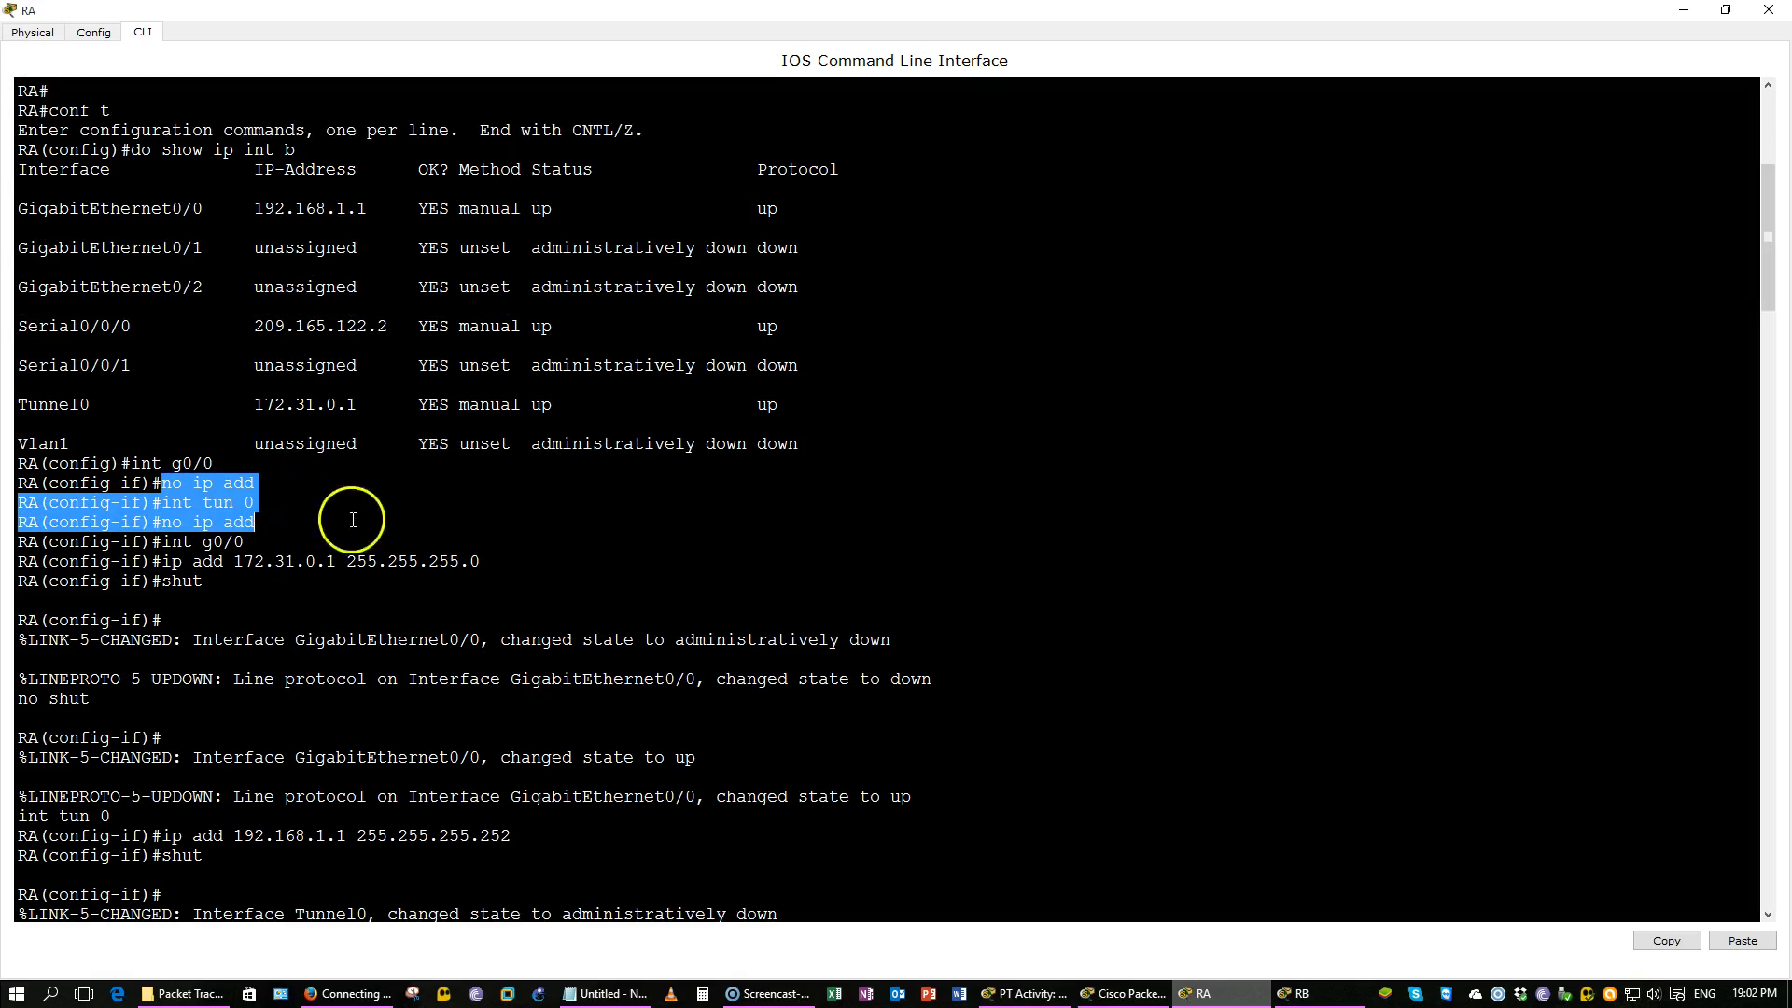
left_click_drag(457, 549, 287, 560)
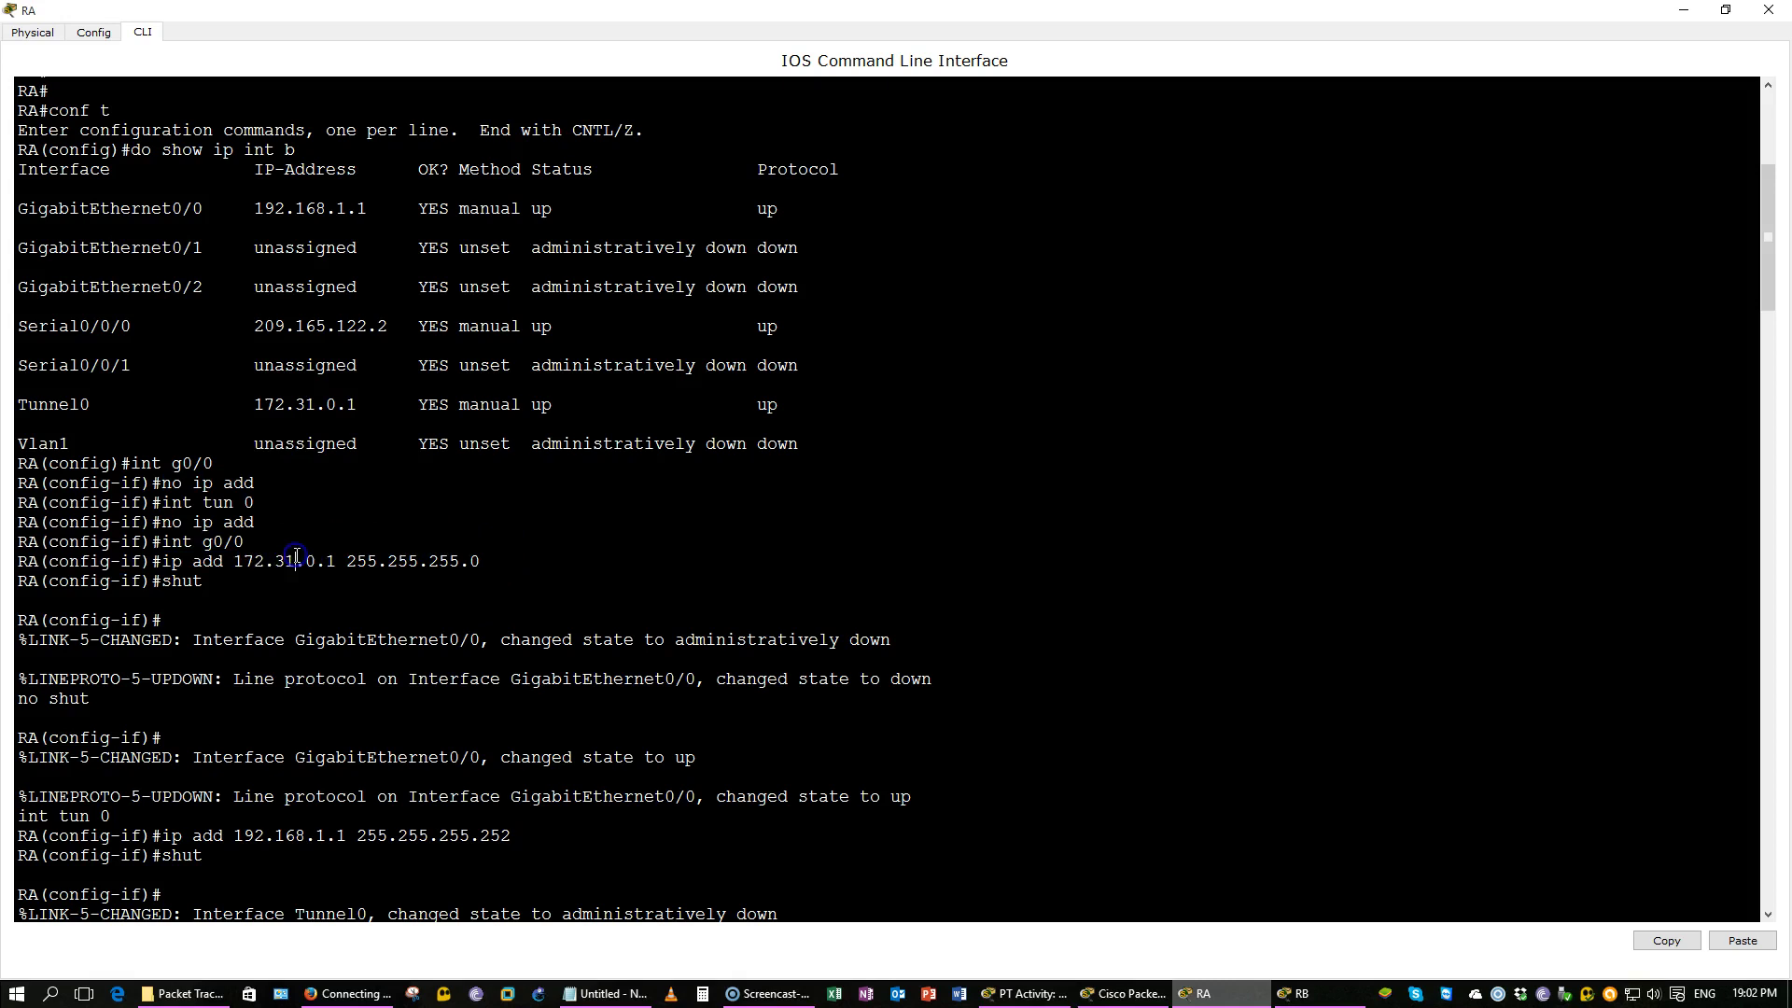
key("Return")
key("Return")
key("Return")
key("Return")
key("Return")
key("Return")
key("Return")
Step: Run do show run and verify the 172.31.1.0 route now uses next hop 192.168.1.2
type("exit")
key("Return")
type("do show run")
key("Return")
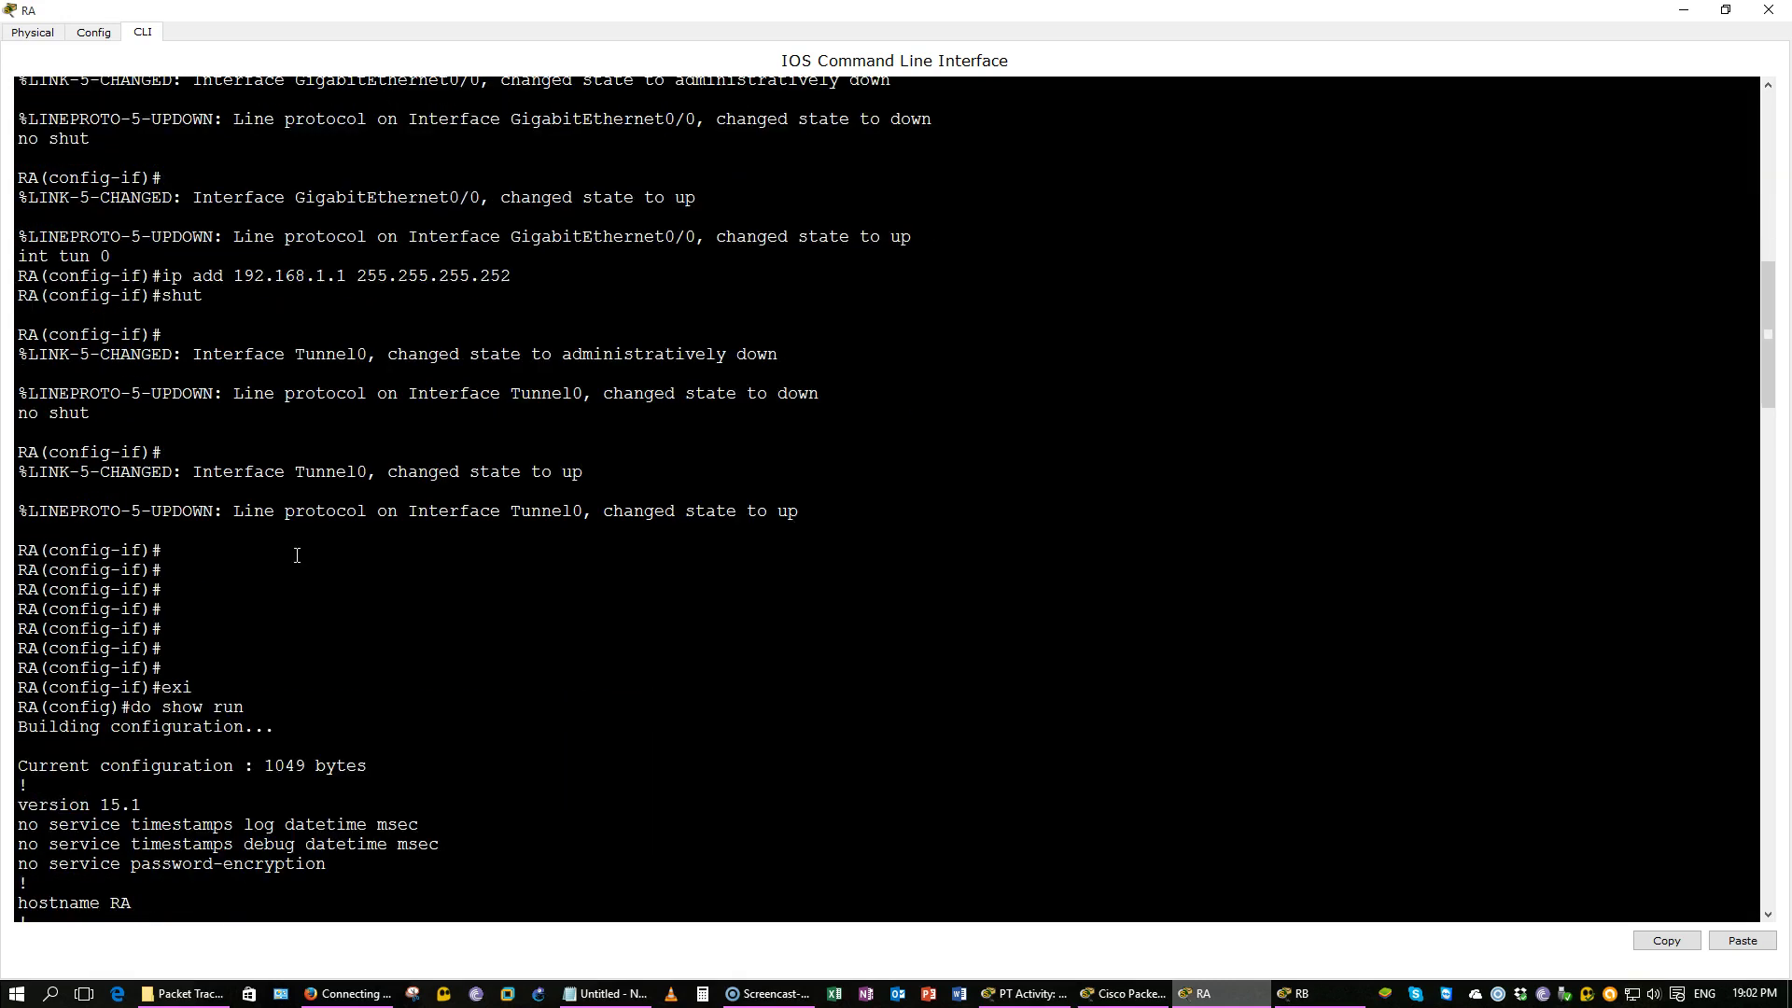
scroll(297, 556, "down", 16)
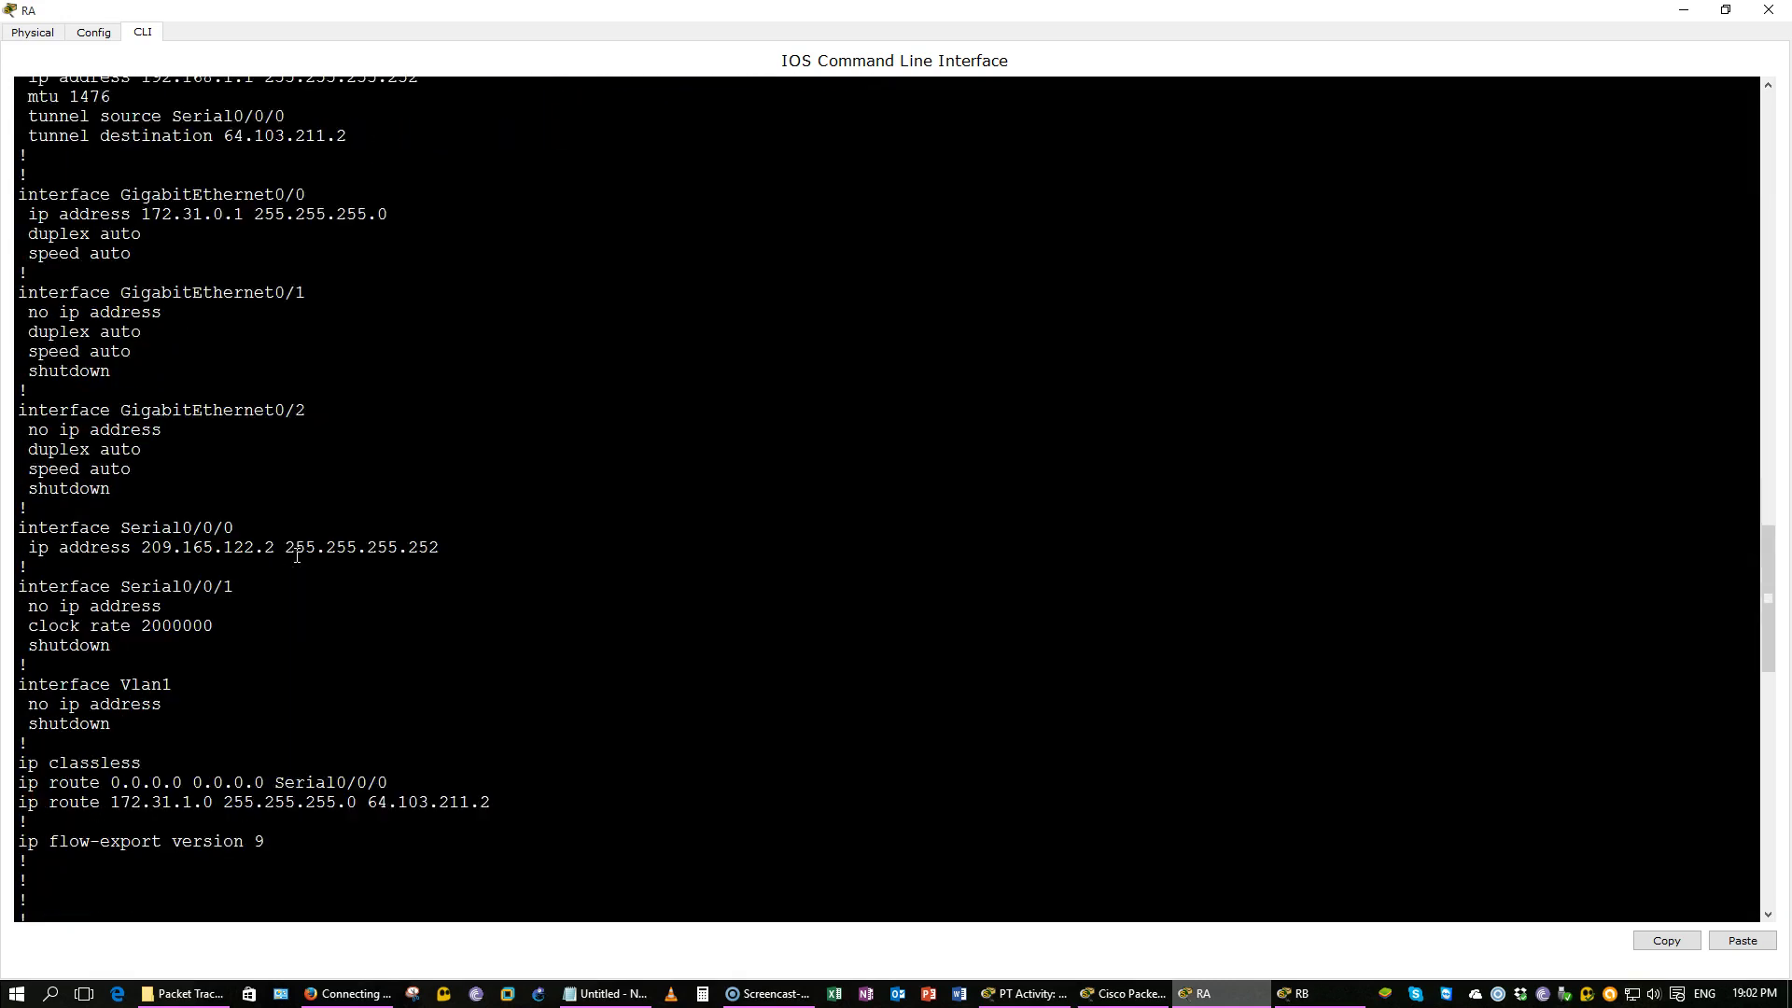
scroll(296, 555, "down", 1)
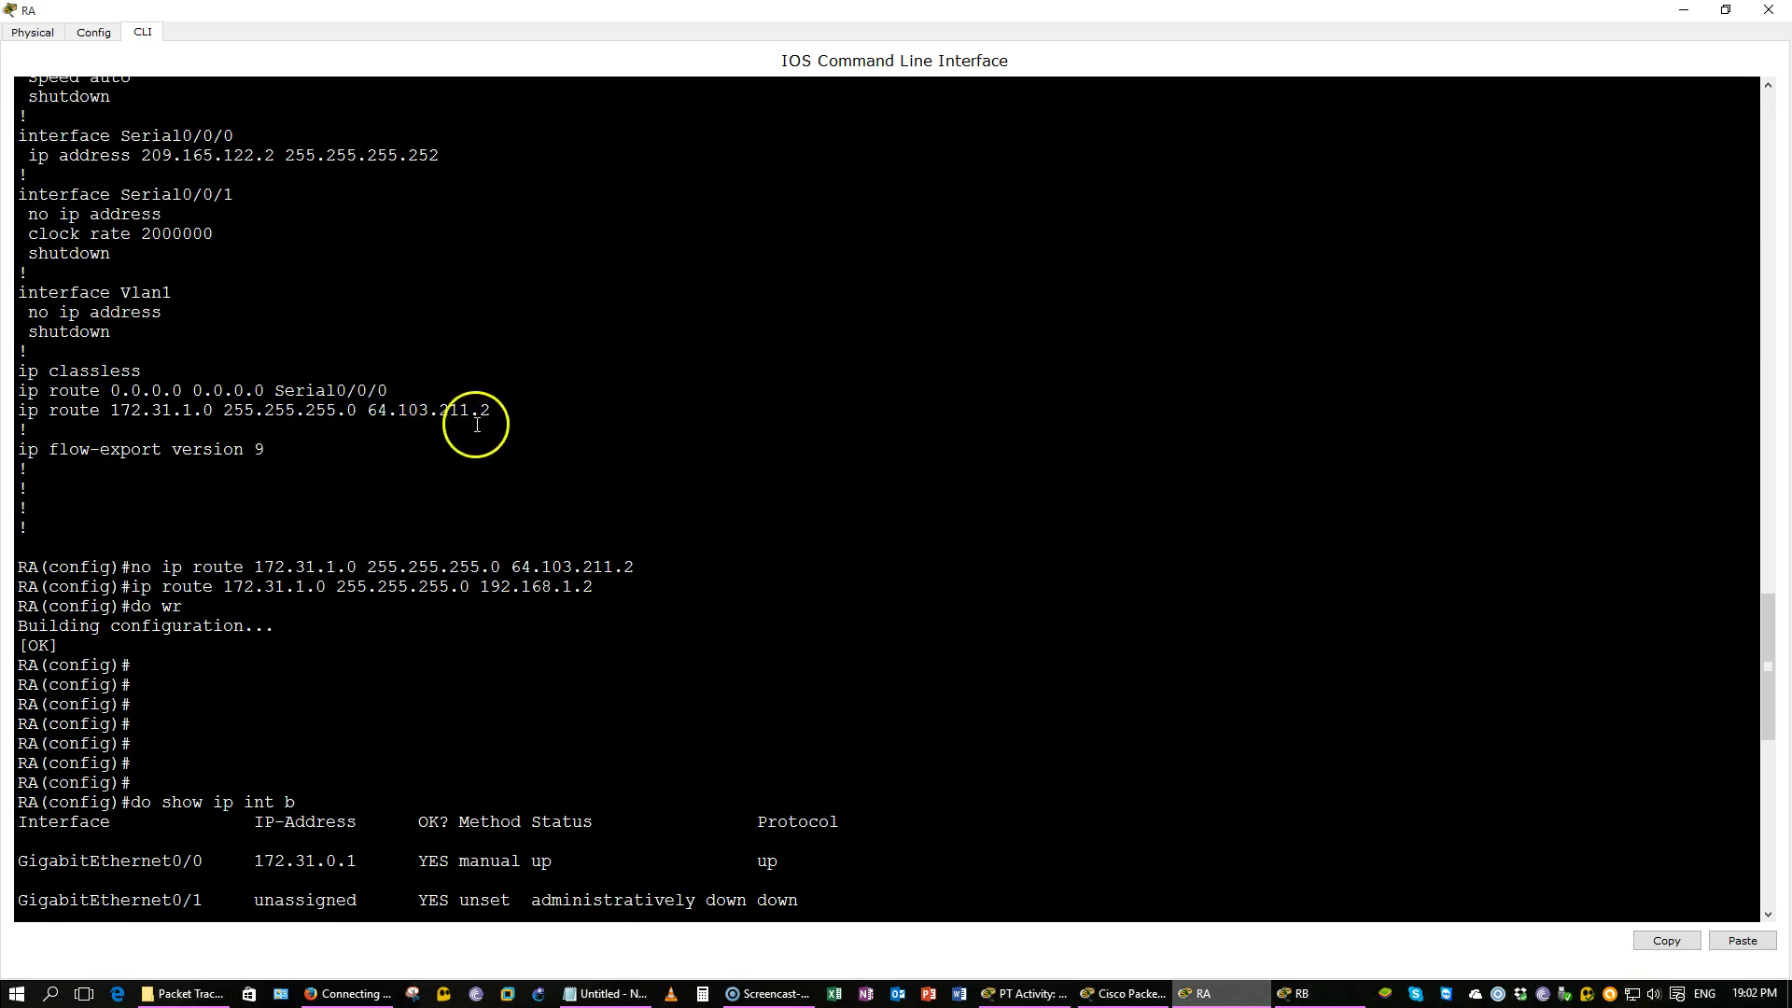
left_click_drag(489, 413, 367, 411)
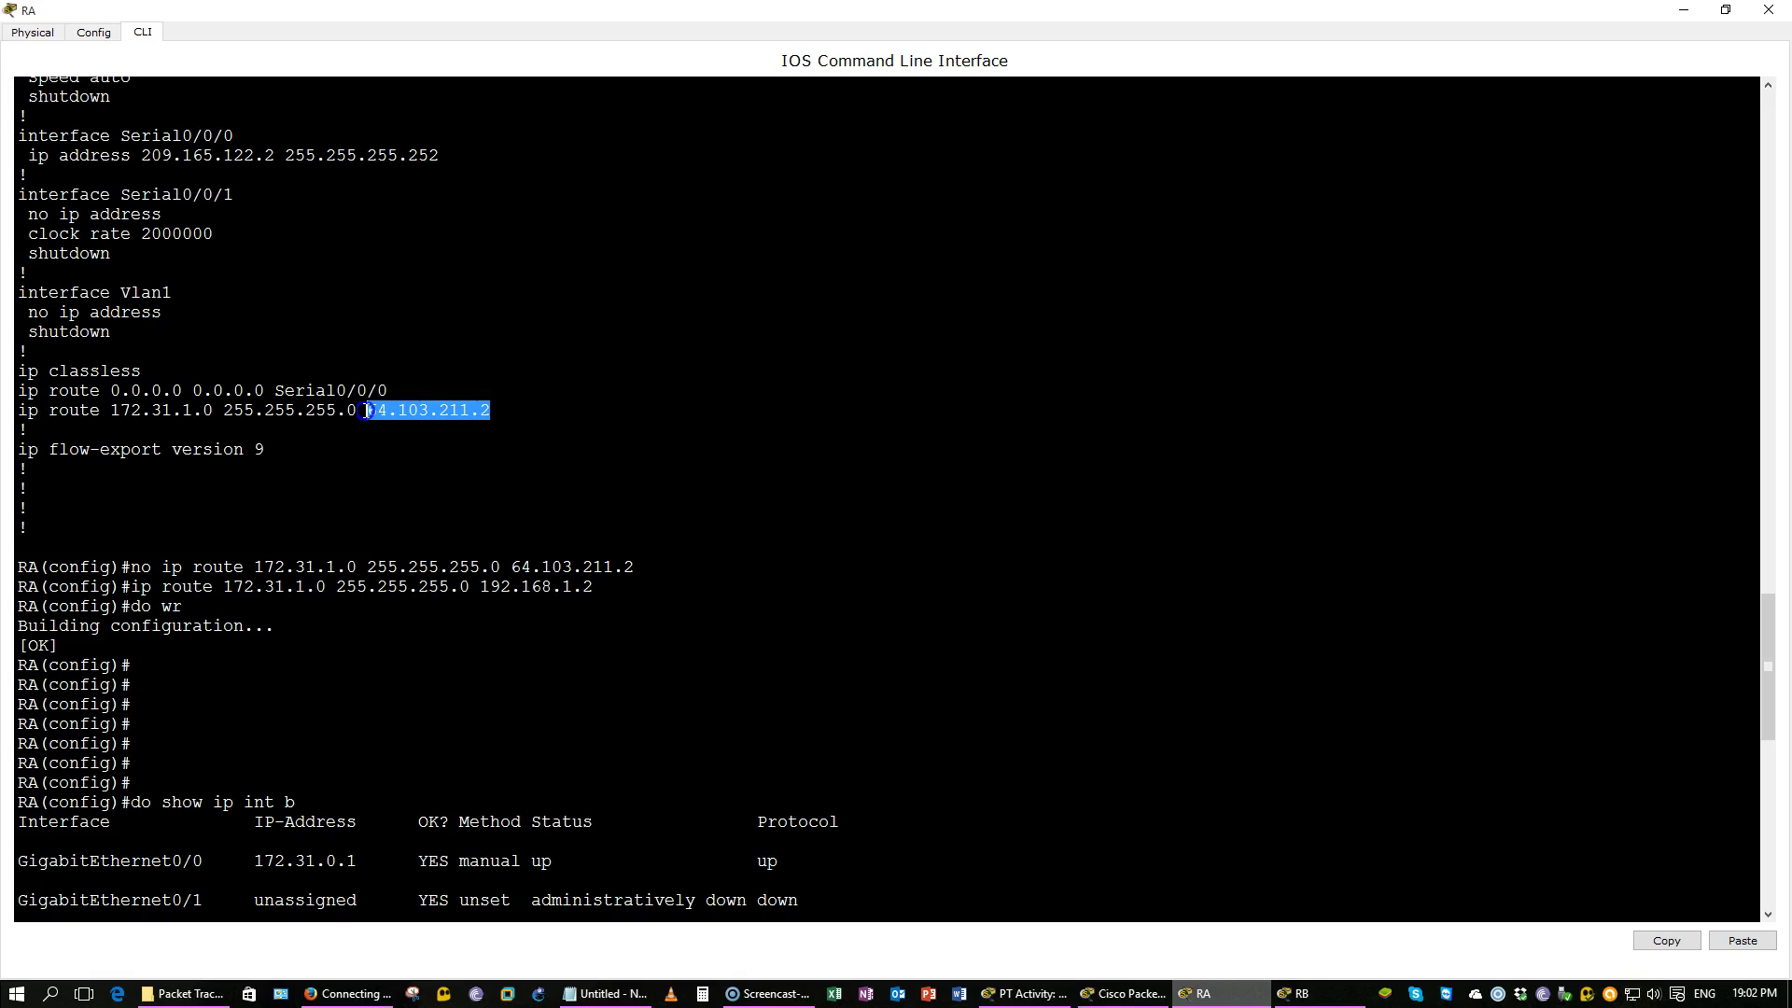
left_click_drag(584, 590, 525, 586)
scroll(527, 588, "down", 15)
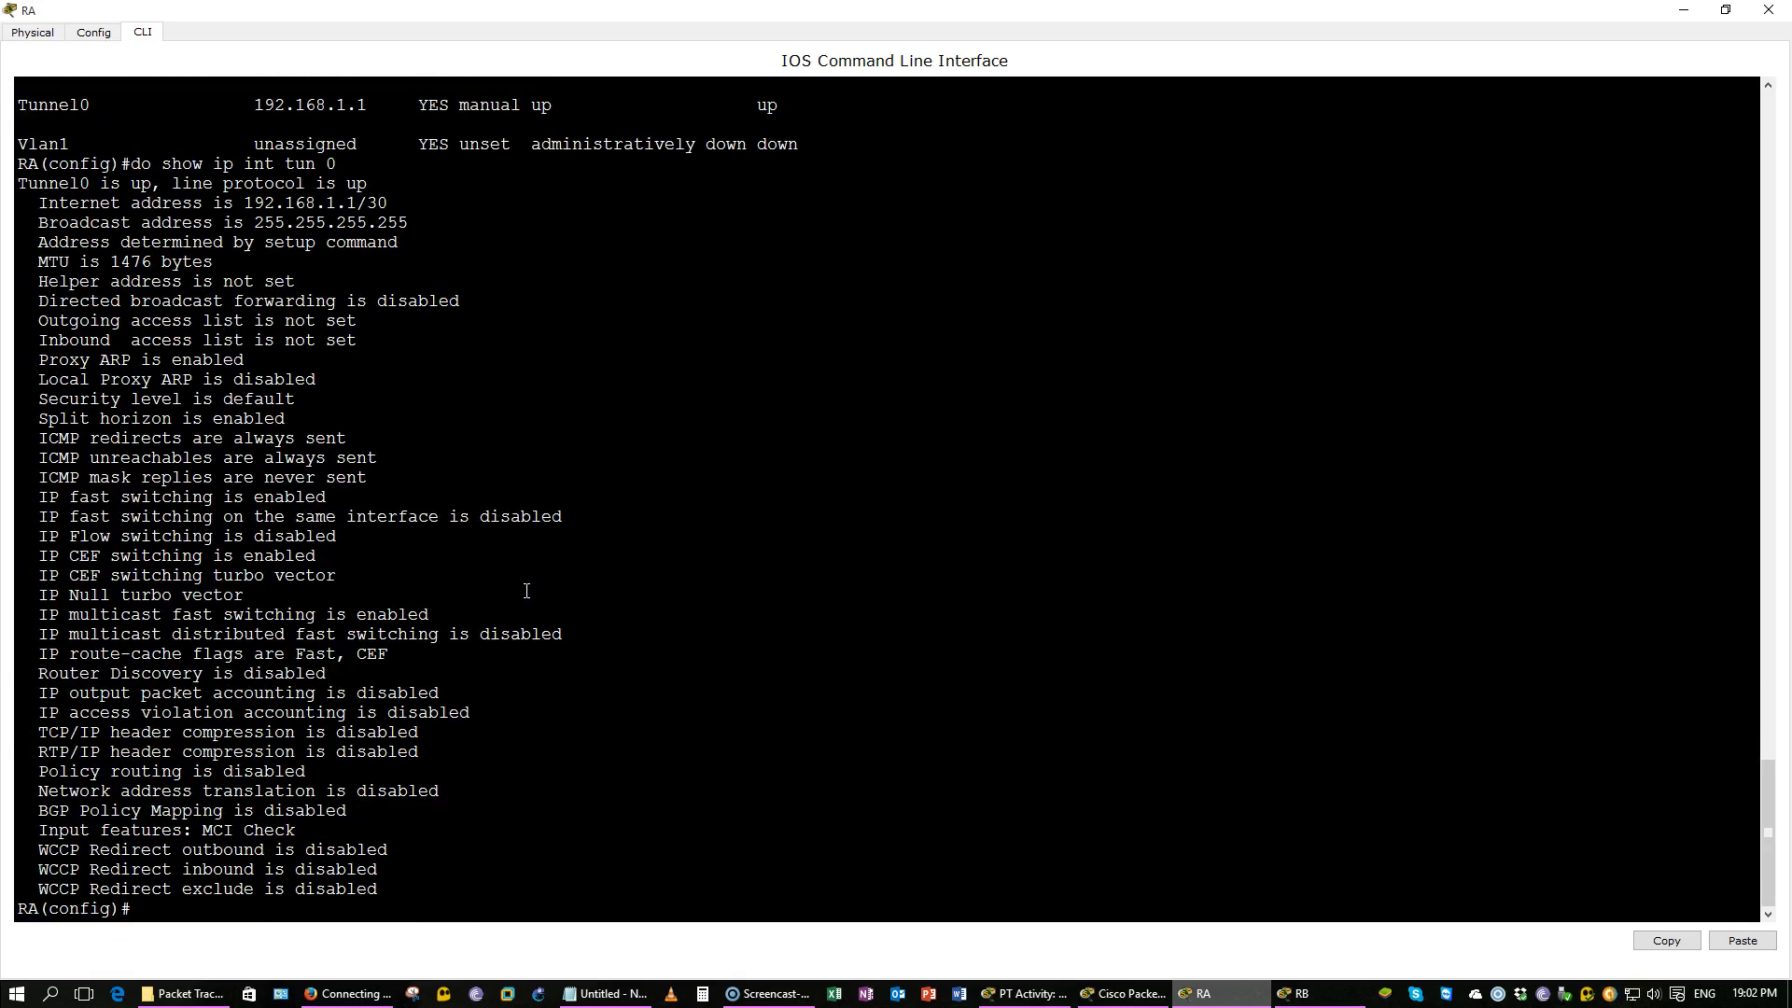
Step: Switch from RA's console to RB's, maximize it, and list RB's running configuration with show run
left_click(1683, 9)
left_click(1294, 993)
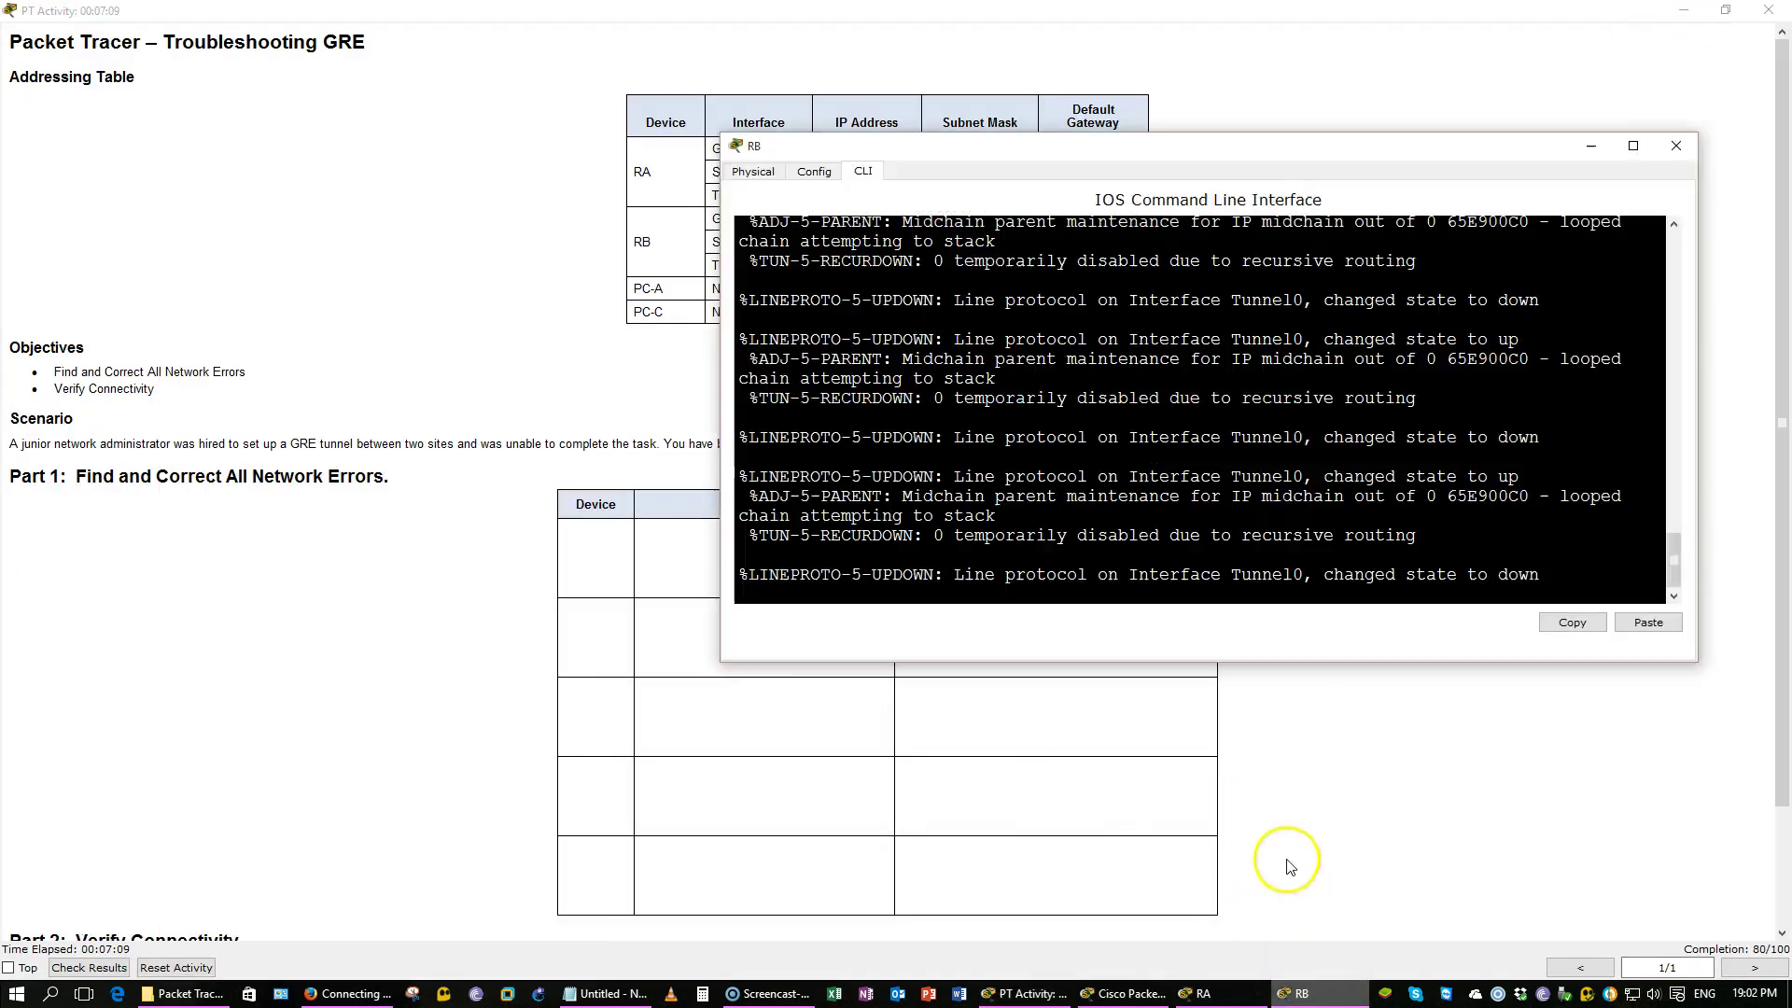
double_click(1278, 160)
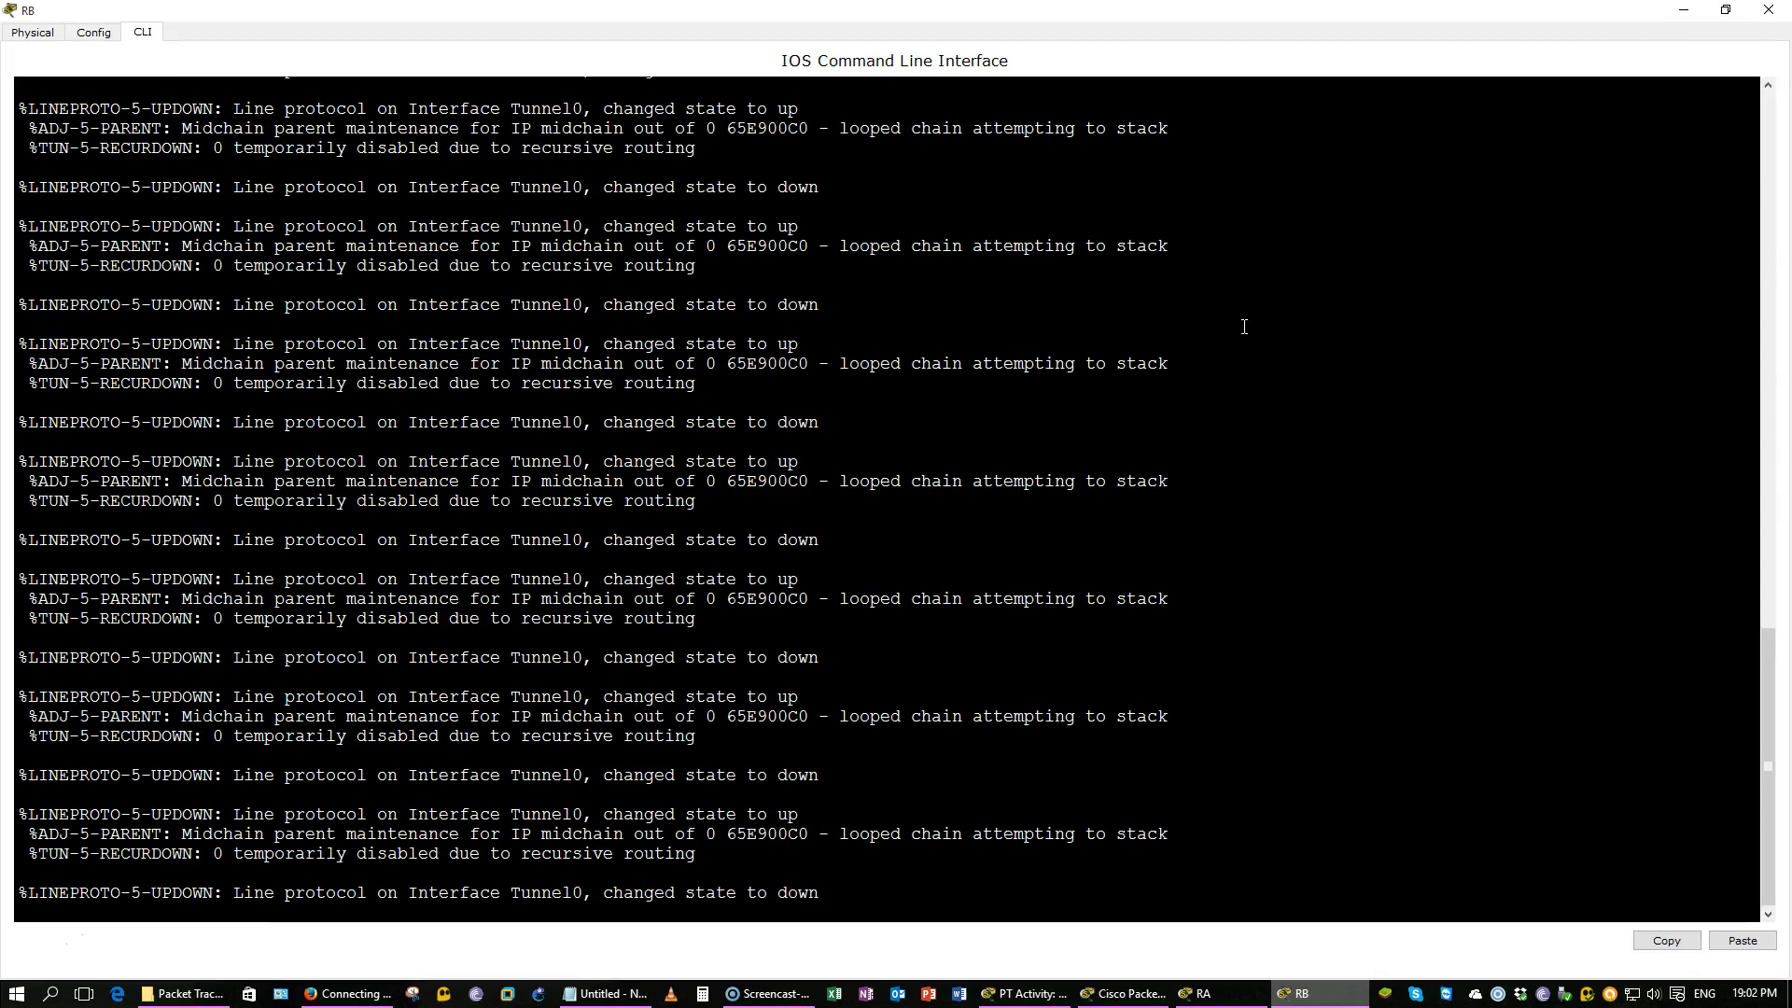
left_click(1058, 717)
key("Return")
key("Return")
key("Return")
key("Return")
key("Return")
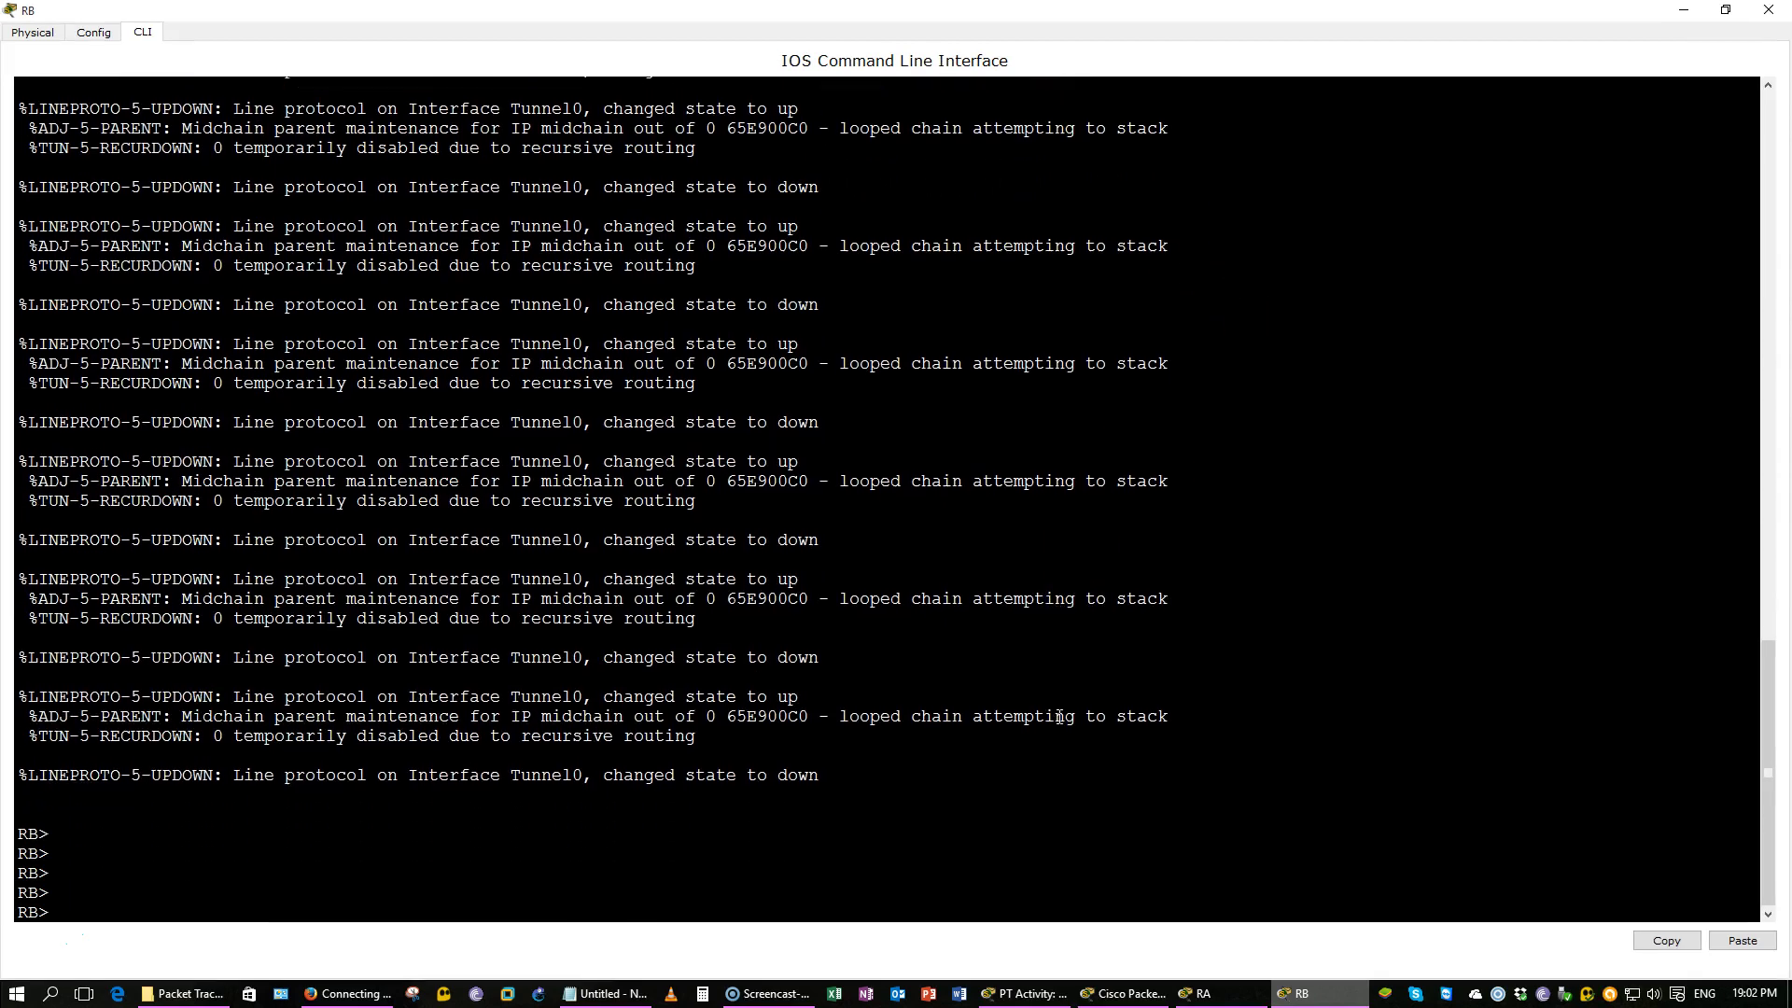
type("show run")
key("Return")
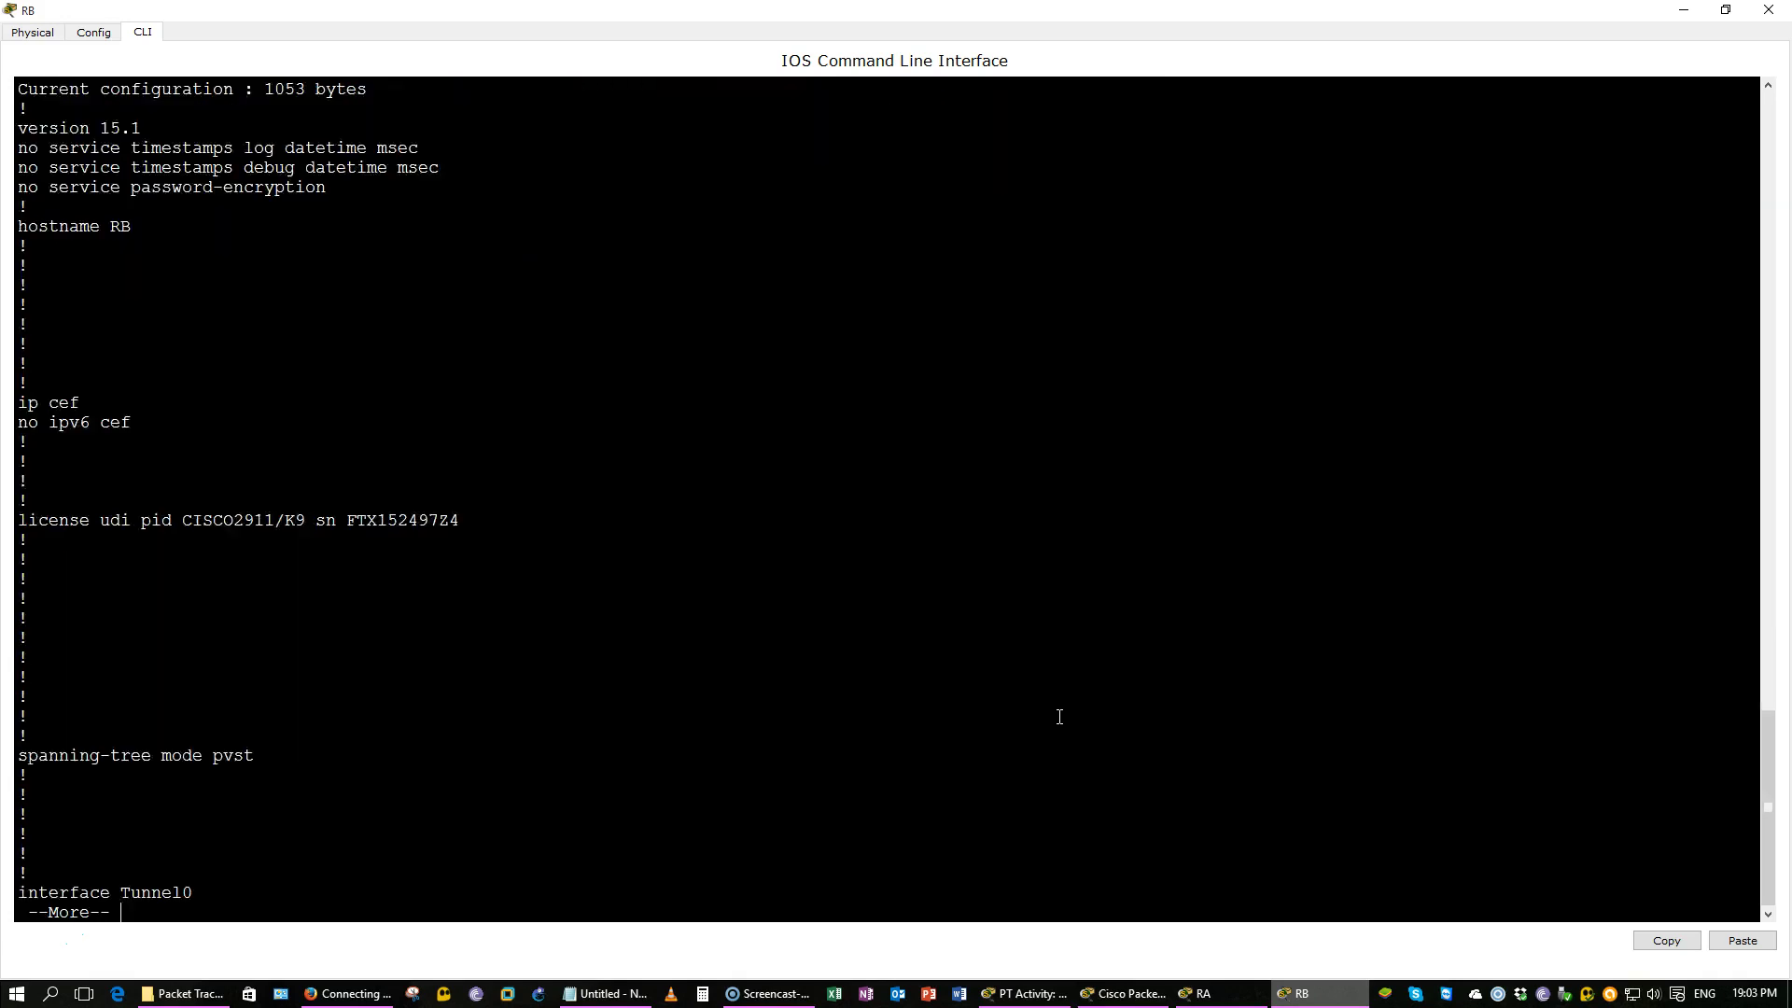
key("space")
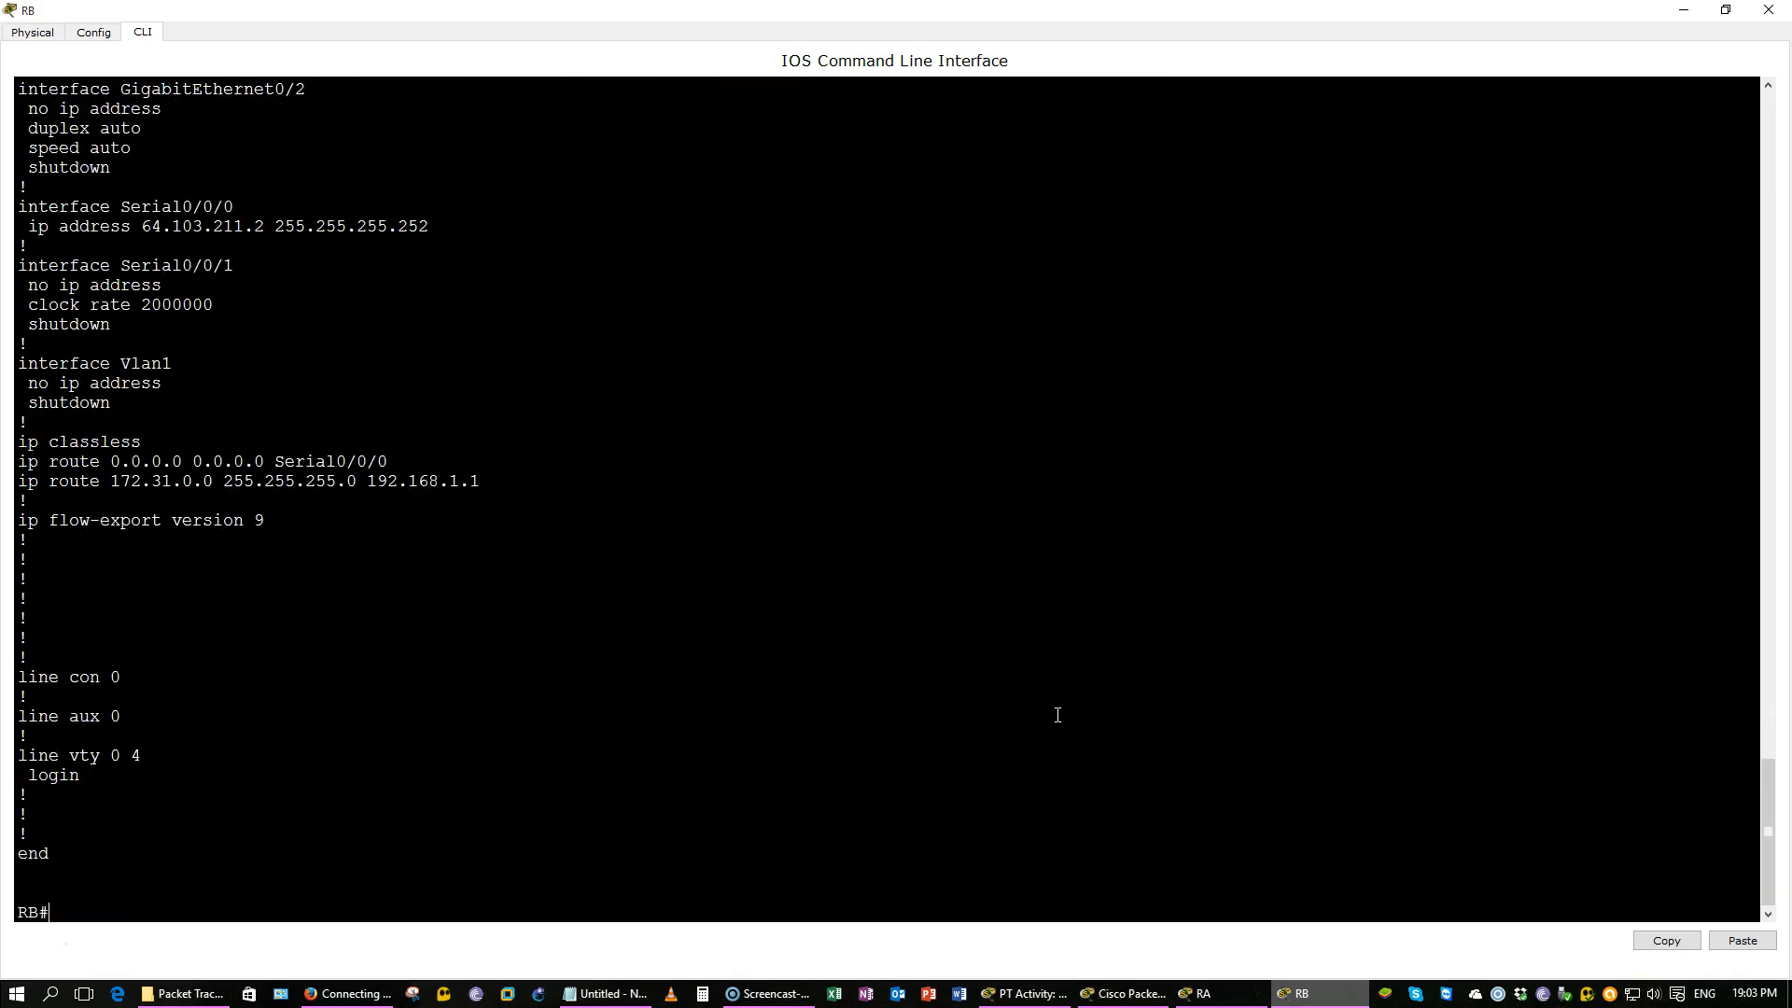
Step: Highlight GigabitEthernet0/0 as Tunnel0's incorrect tunnel source in RB's configuration
scroll(1057, 715, "up", 9)
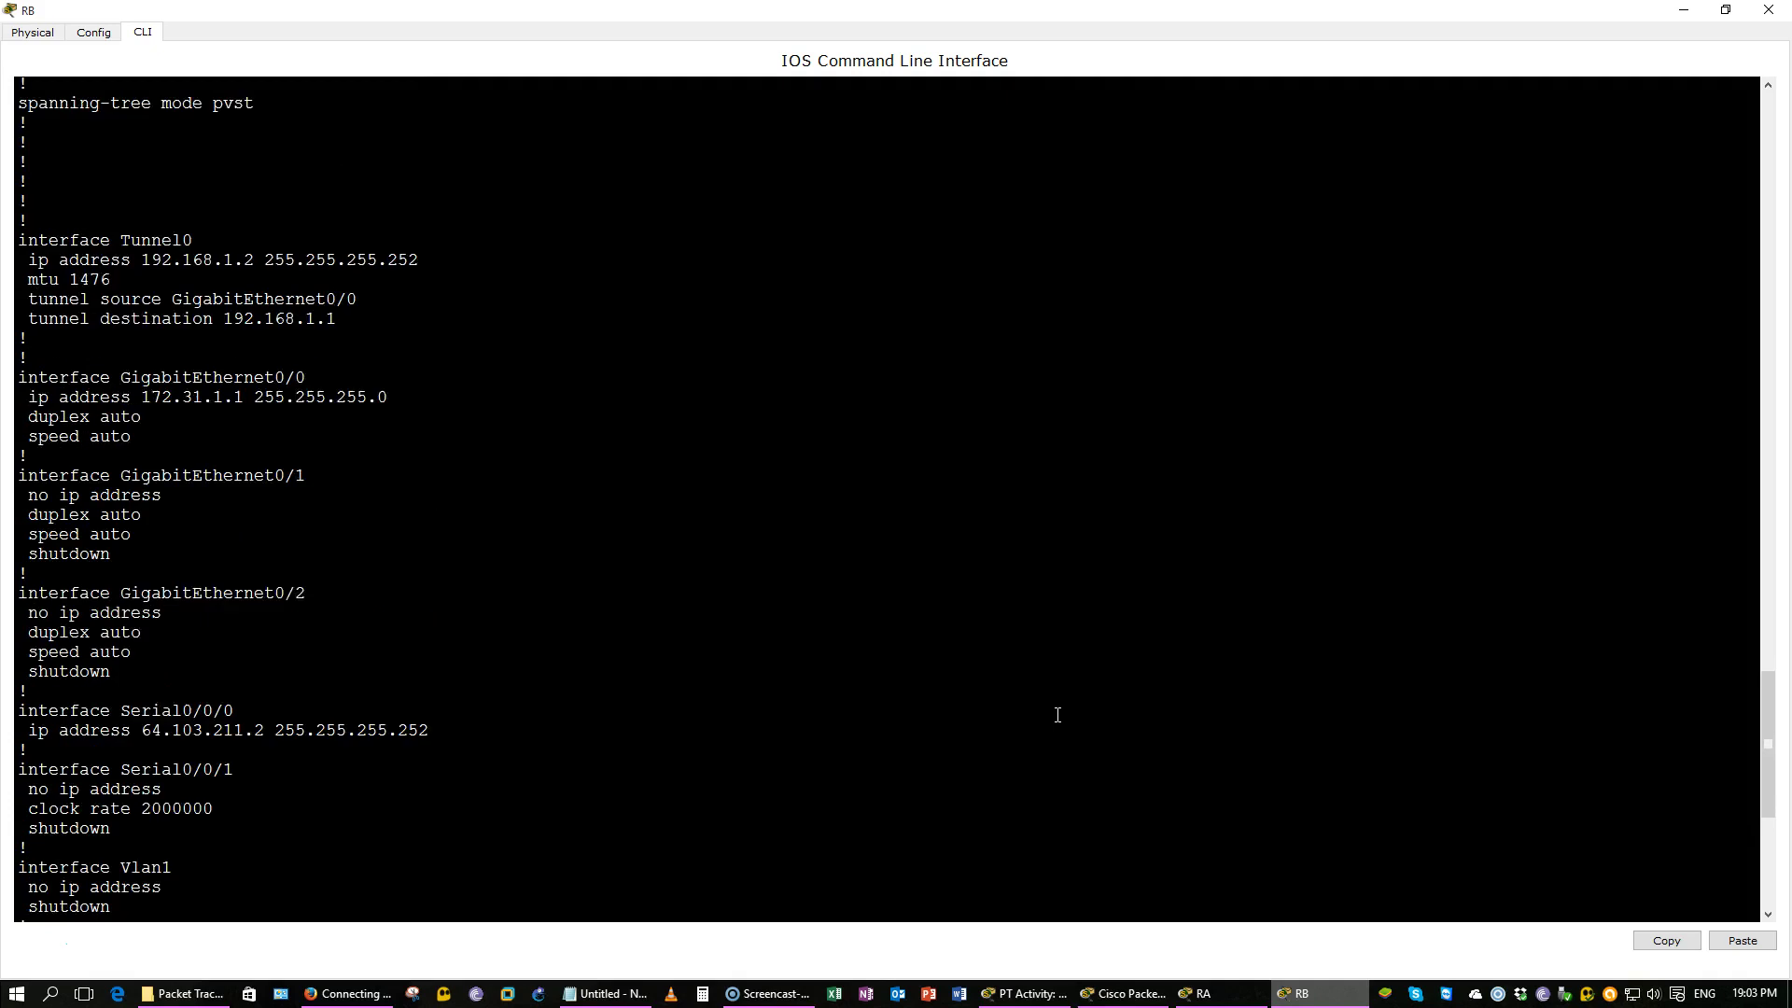
scroll(1057, 715, "up", 1)
left_click(1045, 681)
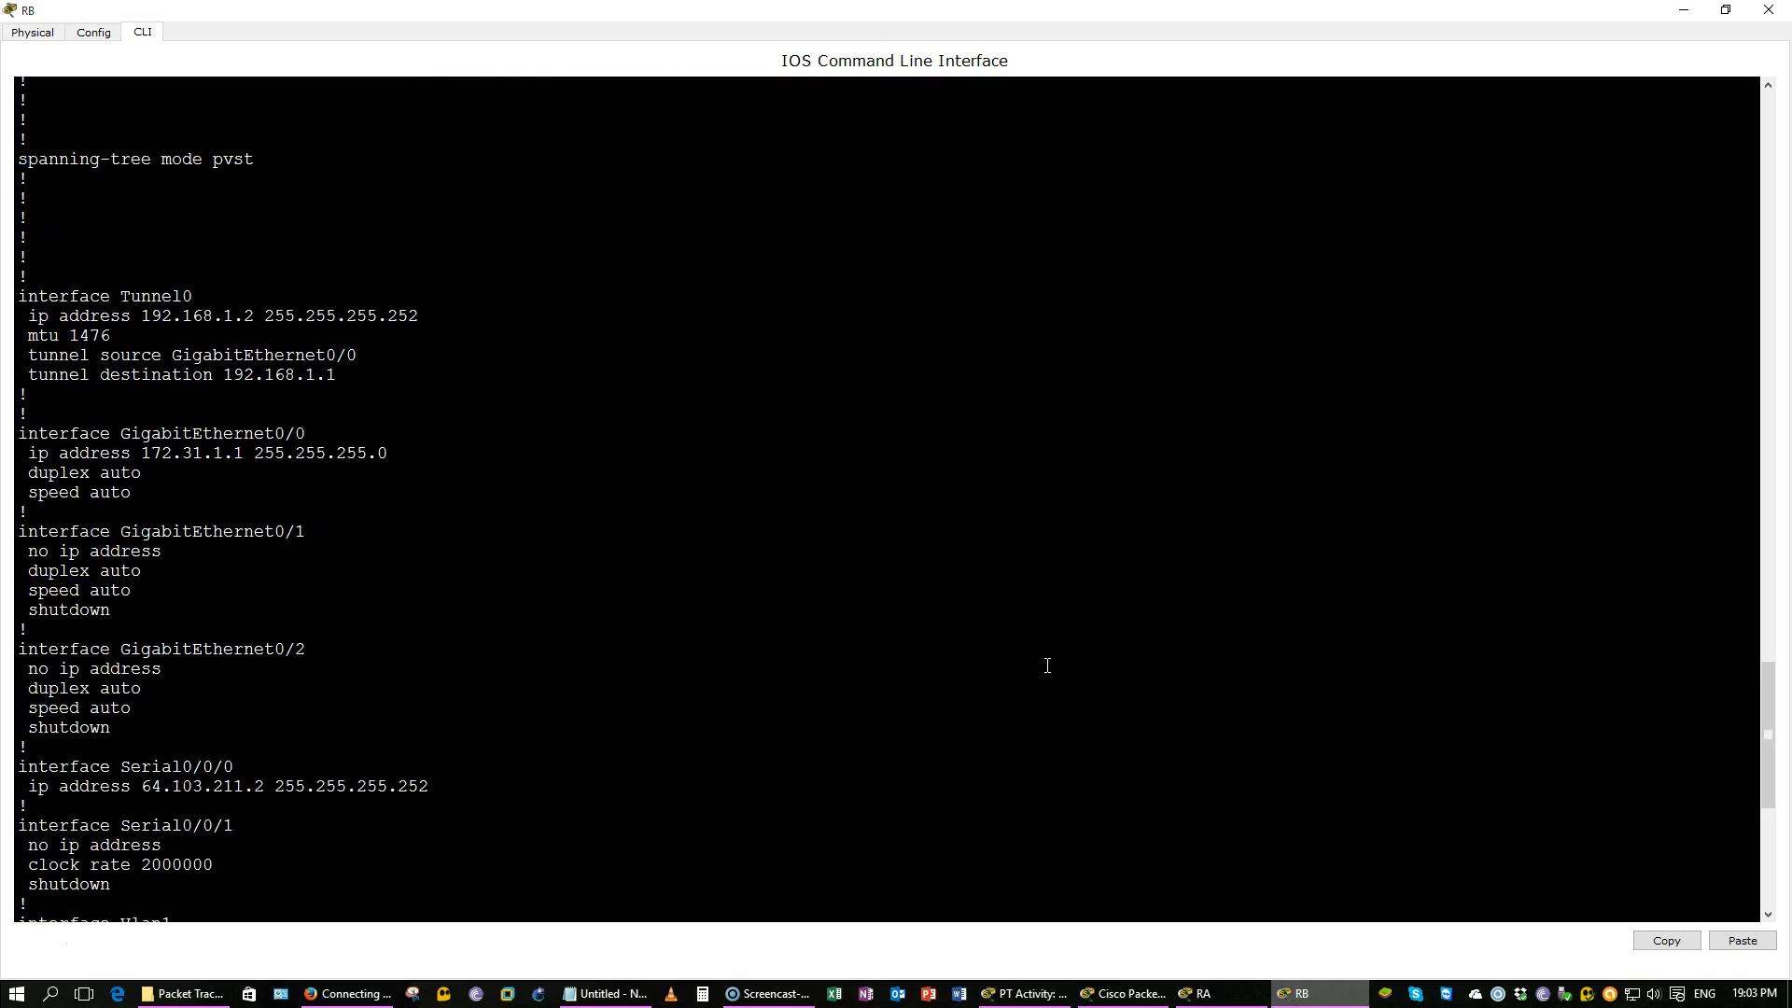
left_click(1048, 586)
left_click(1213, 539)
left_click_drag(174, 355, 357, 355)
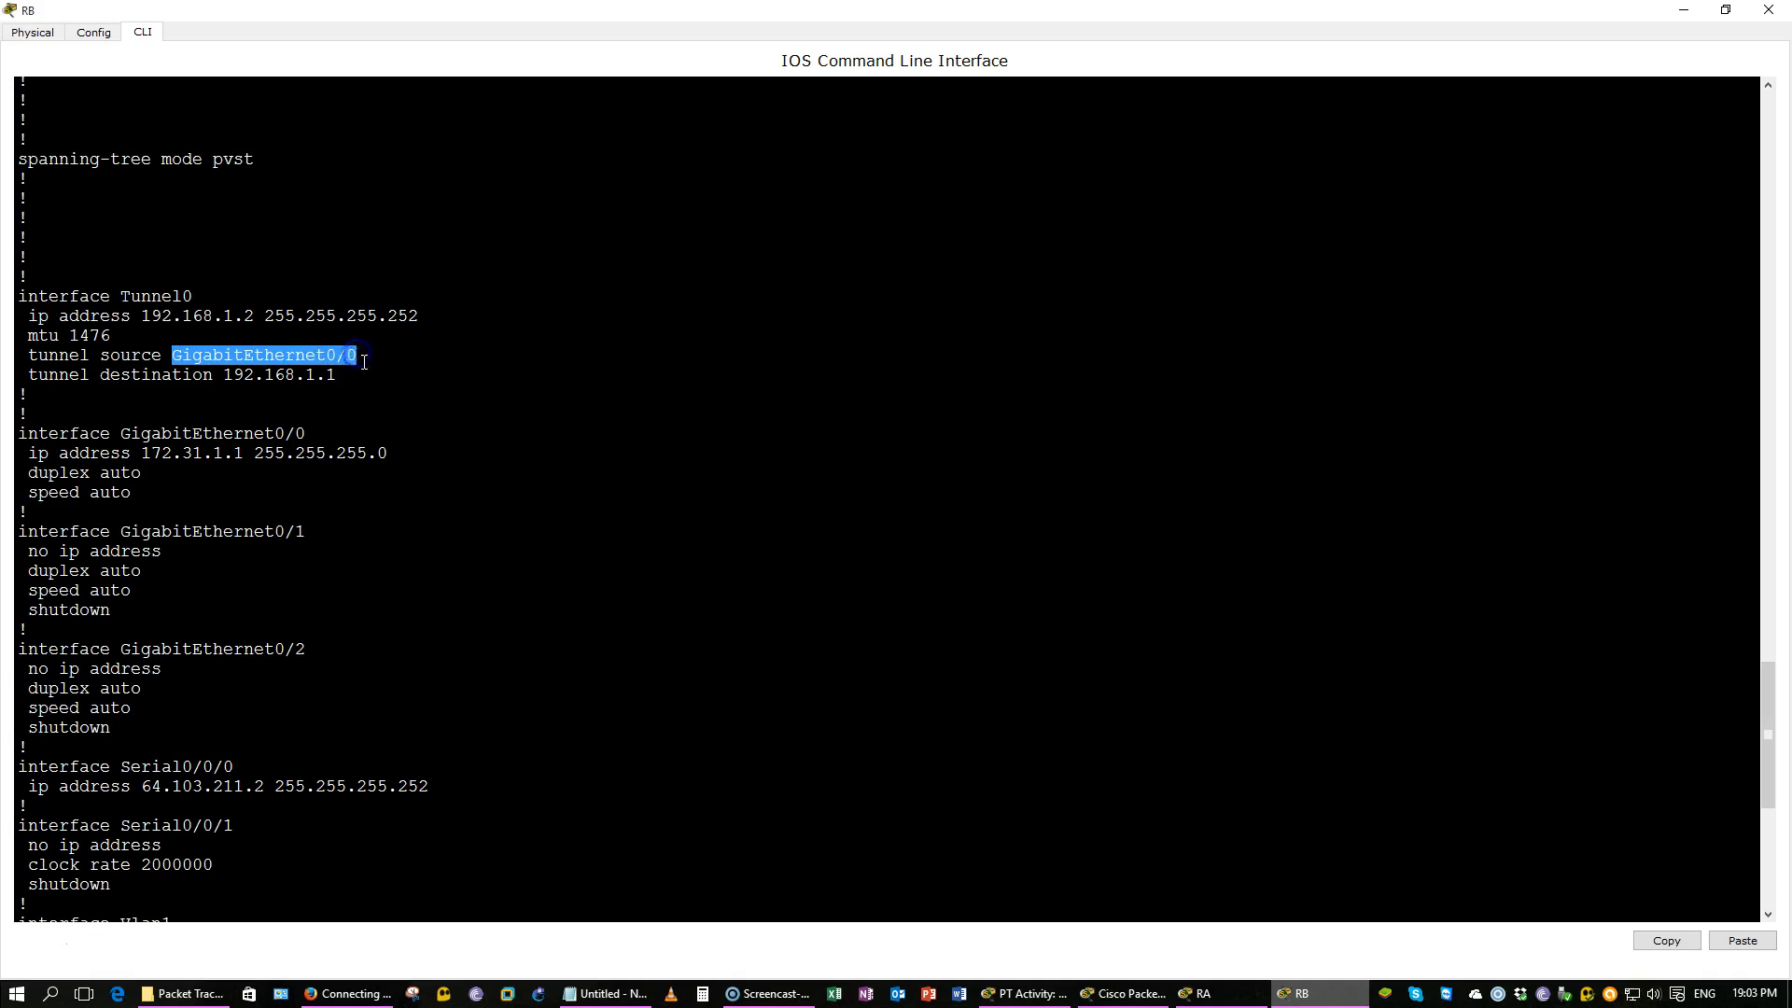
left_click(411, 378)
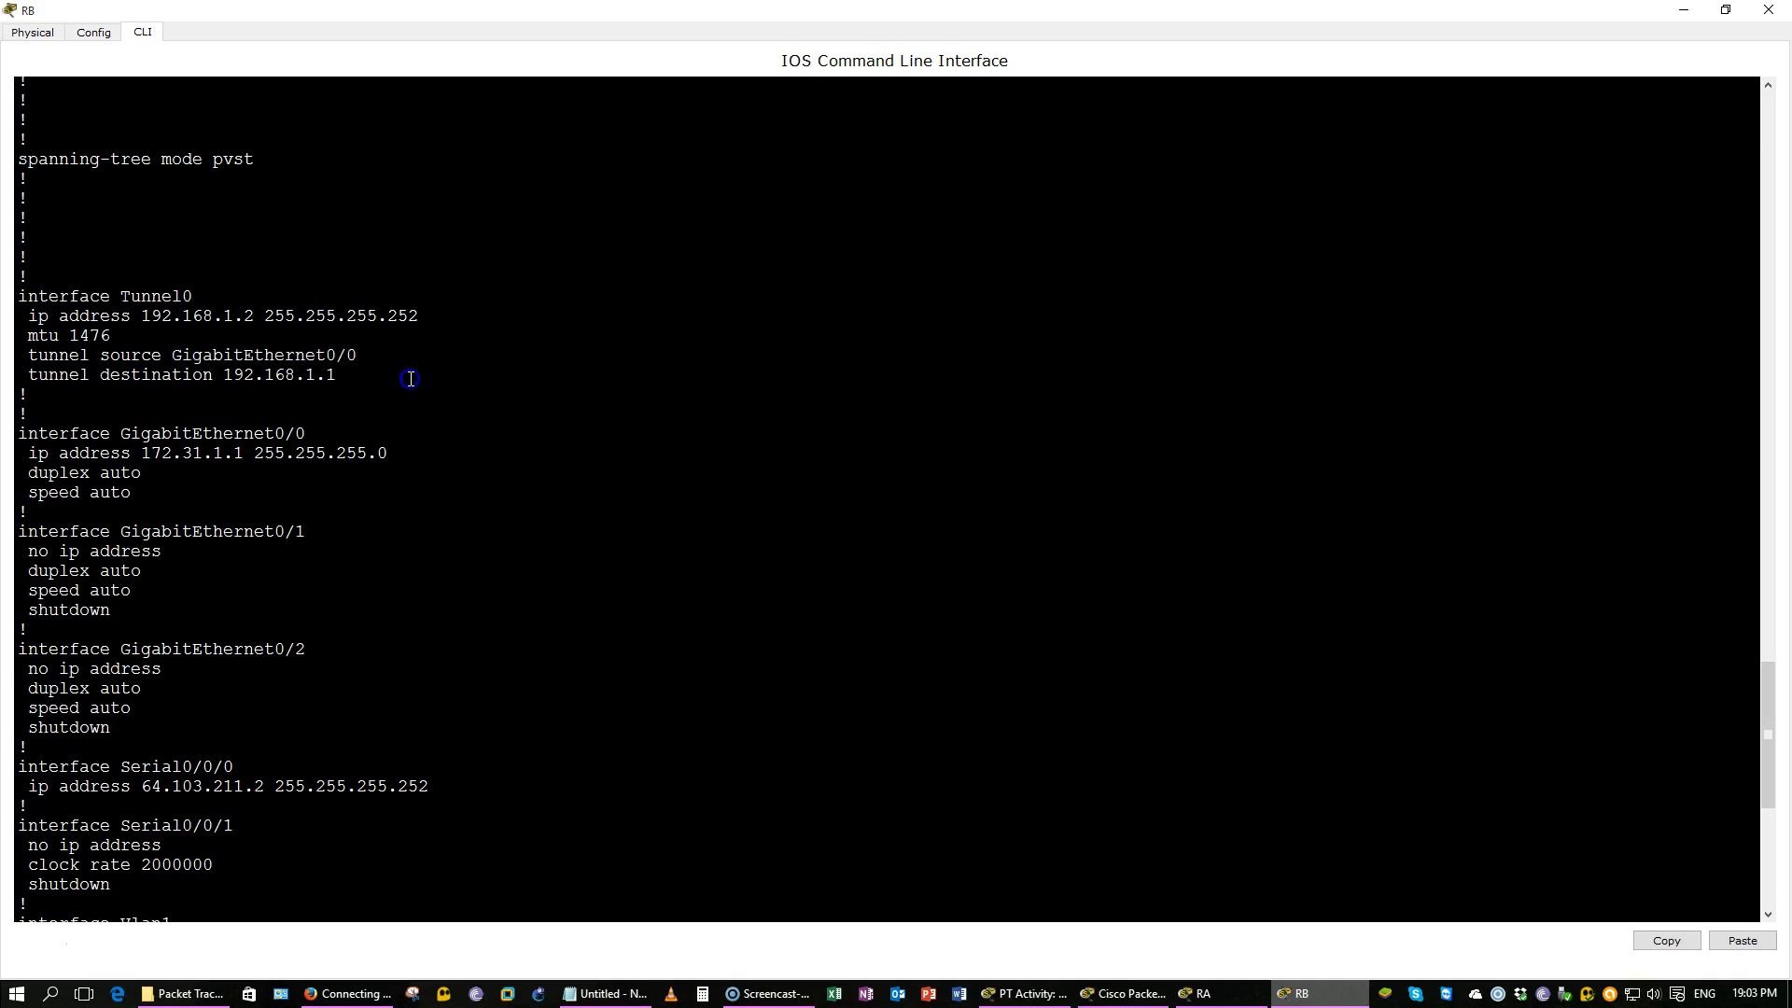
Step: Select the whole 'tunnel source GigabitEthernet0/0' line and bring up its context menu
scroll(412, 376, "down", 3)
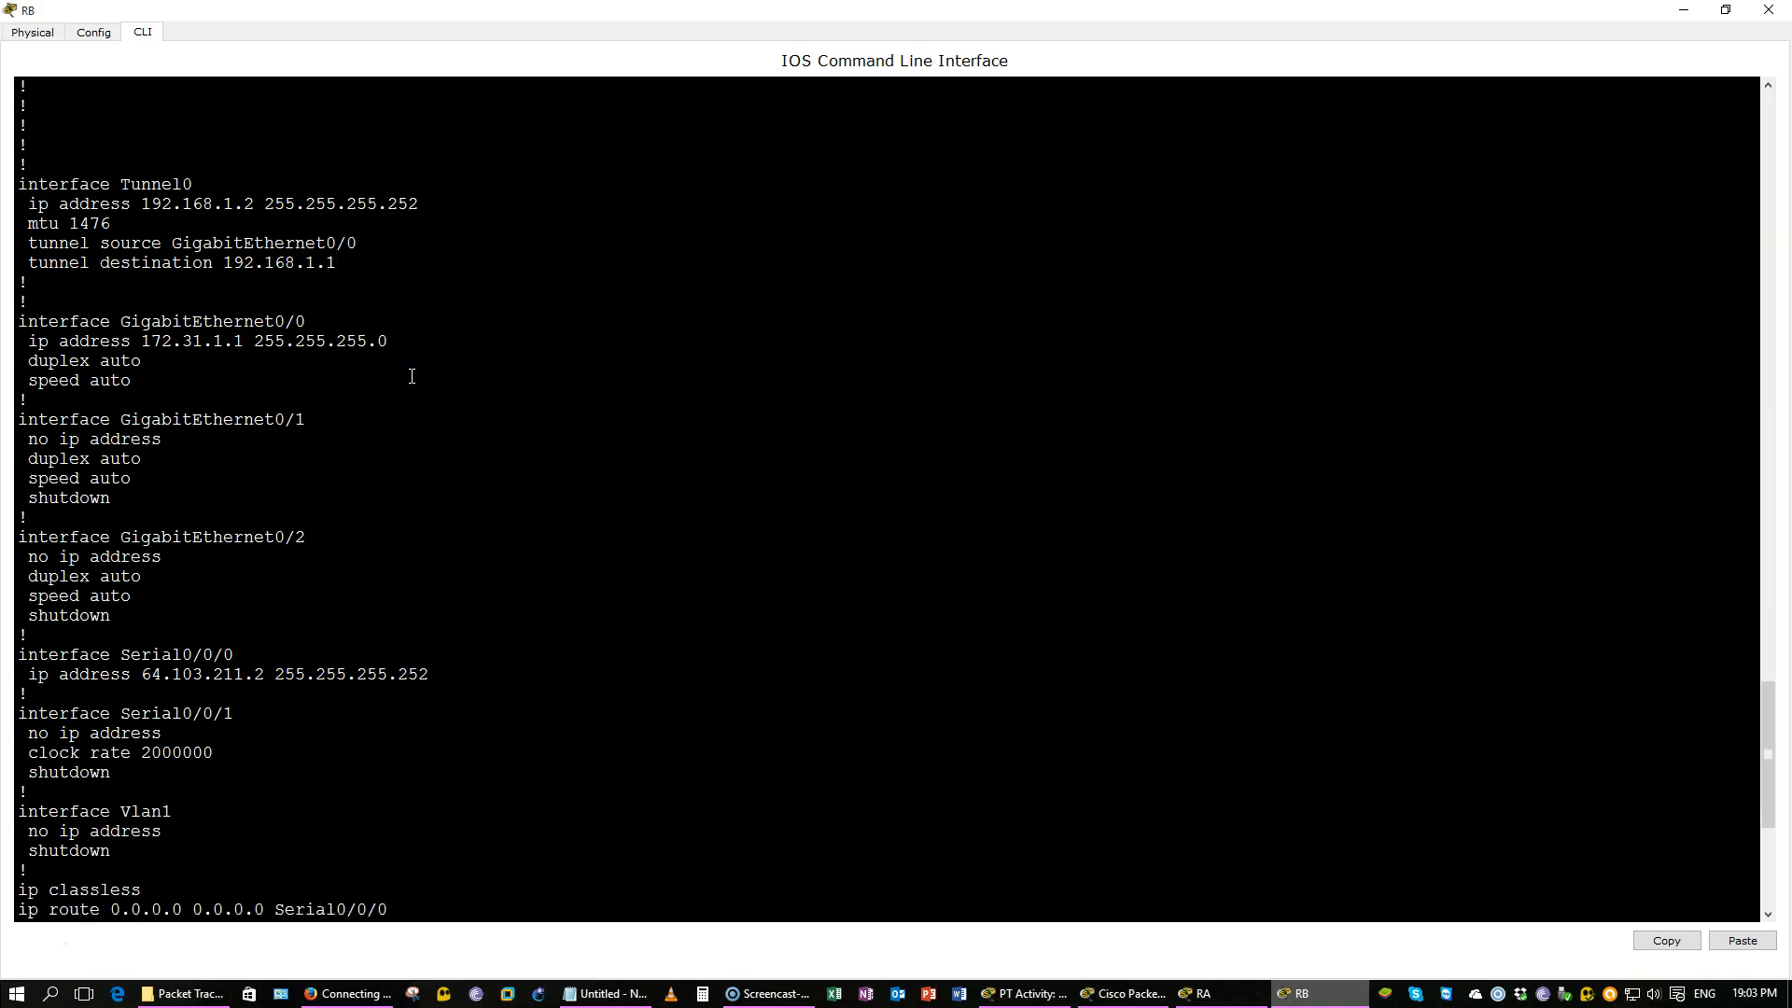
scroll(412, 376, "down", 2)
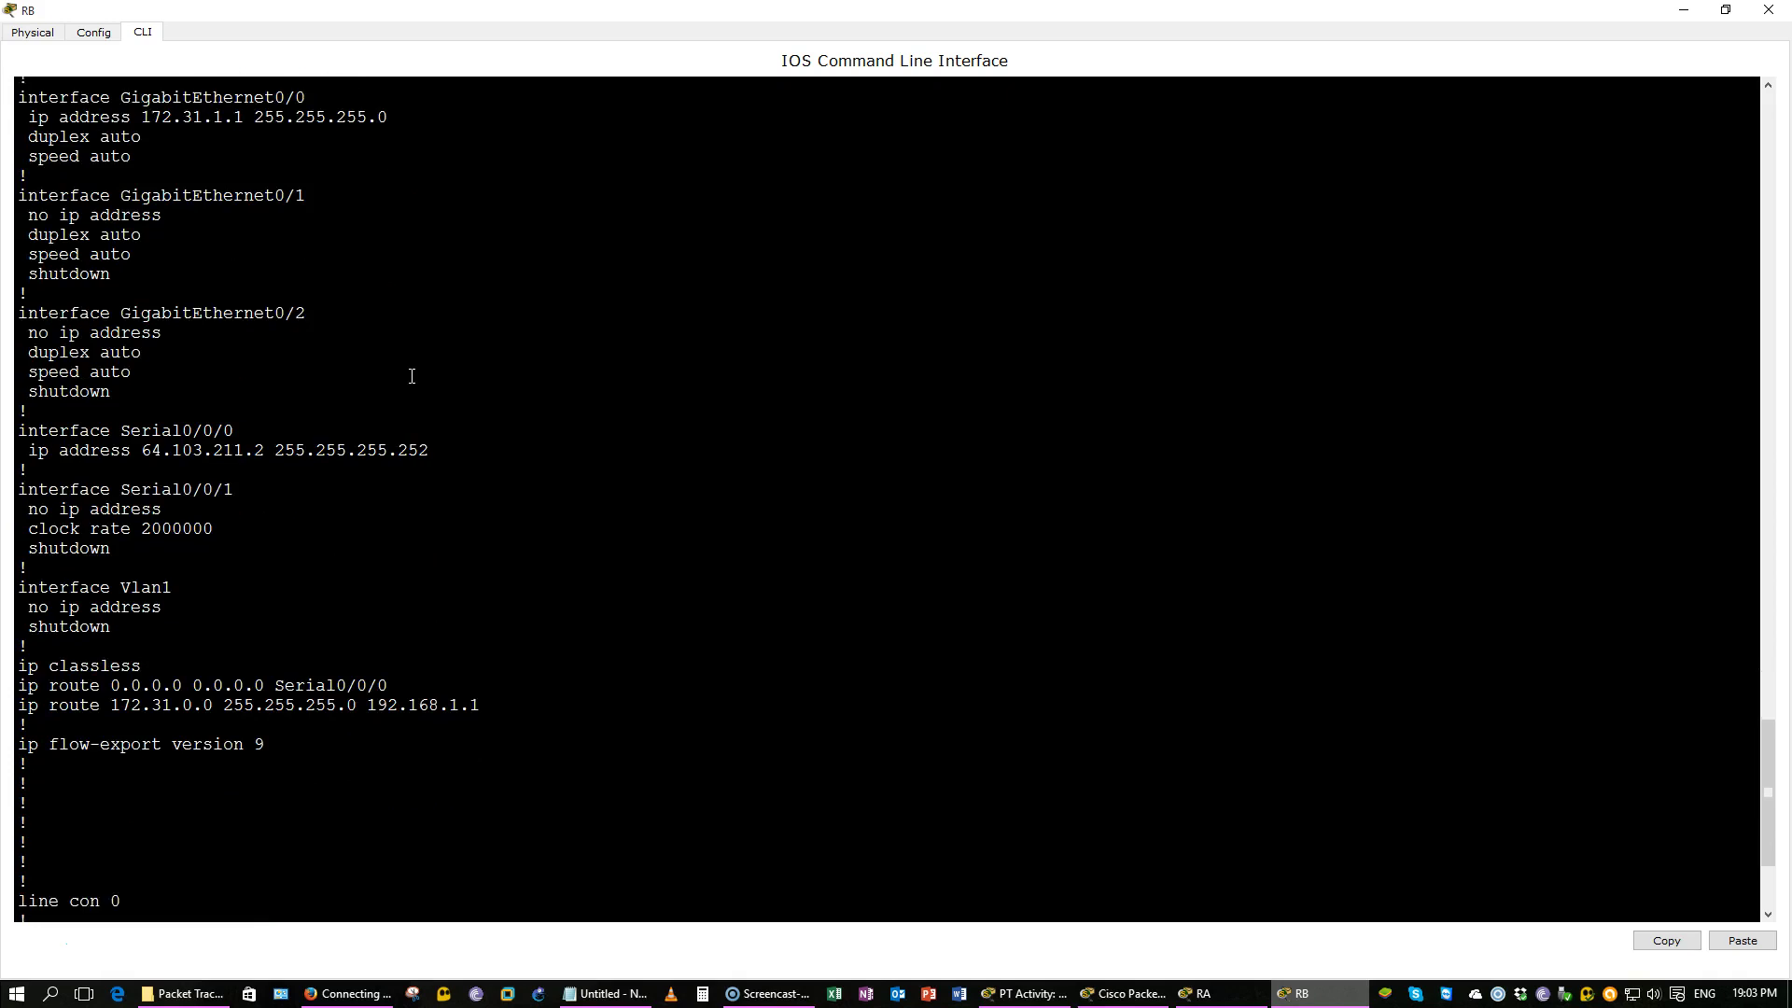
scroll(411, 376, "down", 3)
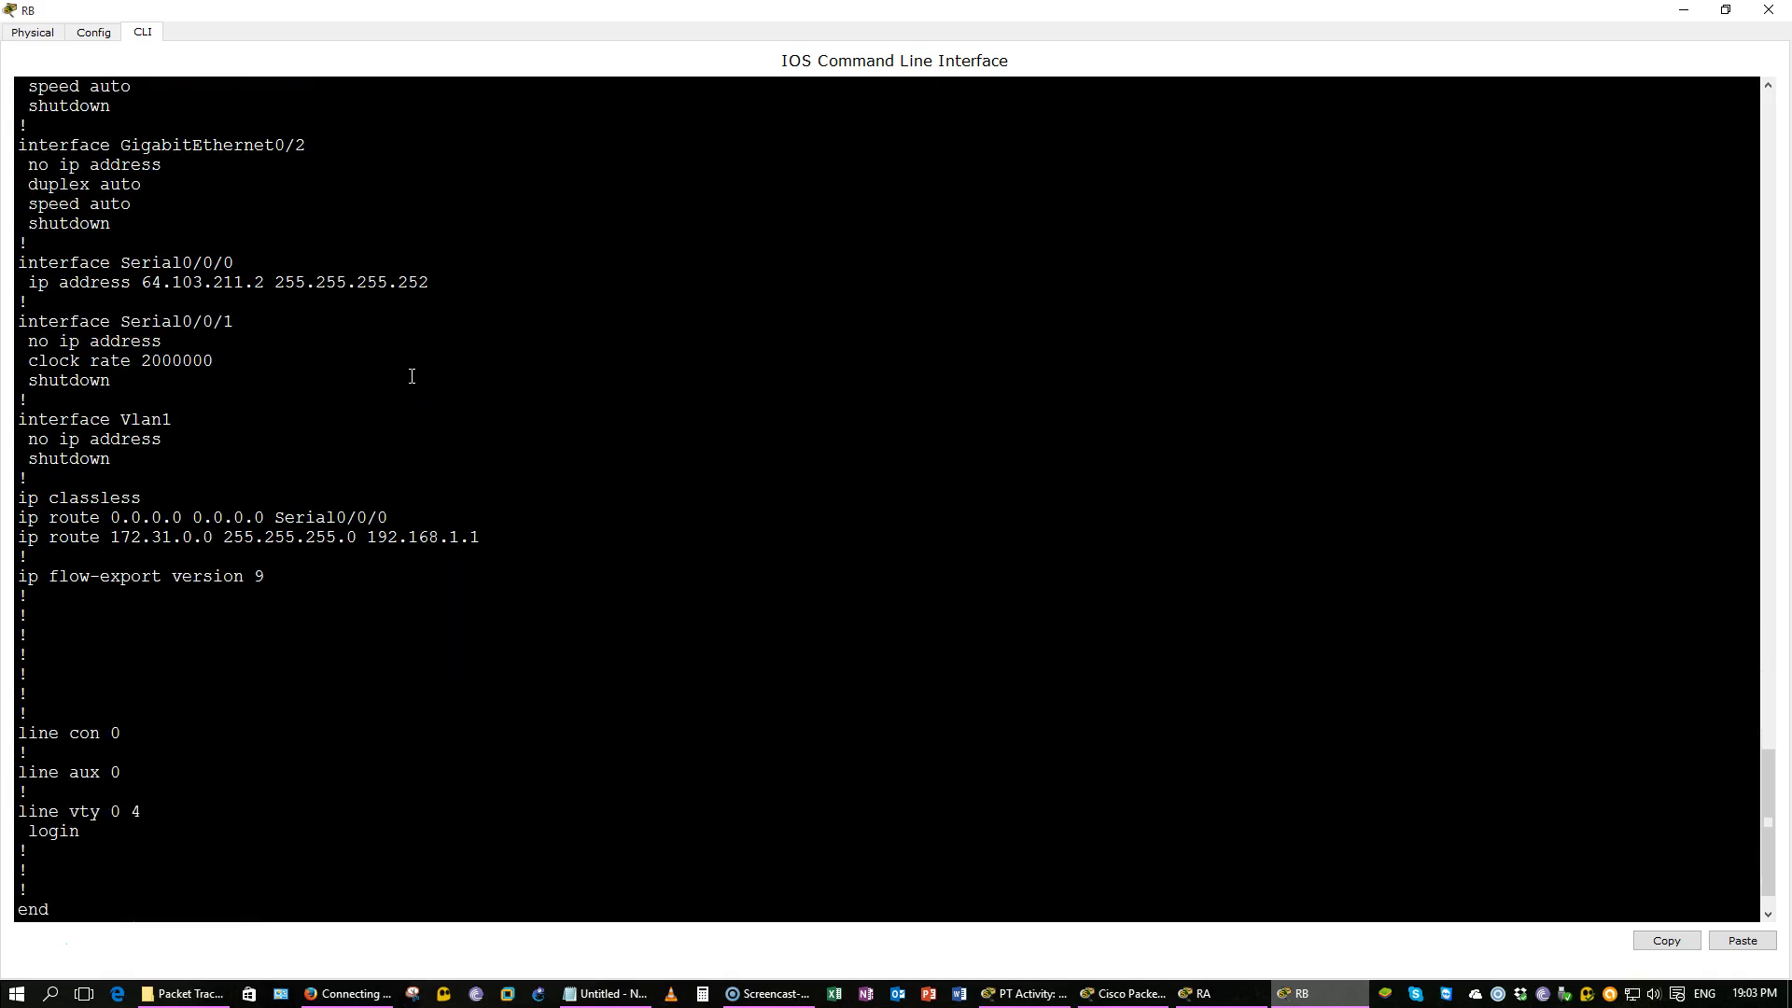
scroll(412, 376, "down", 1)
scroll(412, 376, "down", 1)
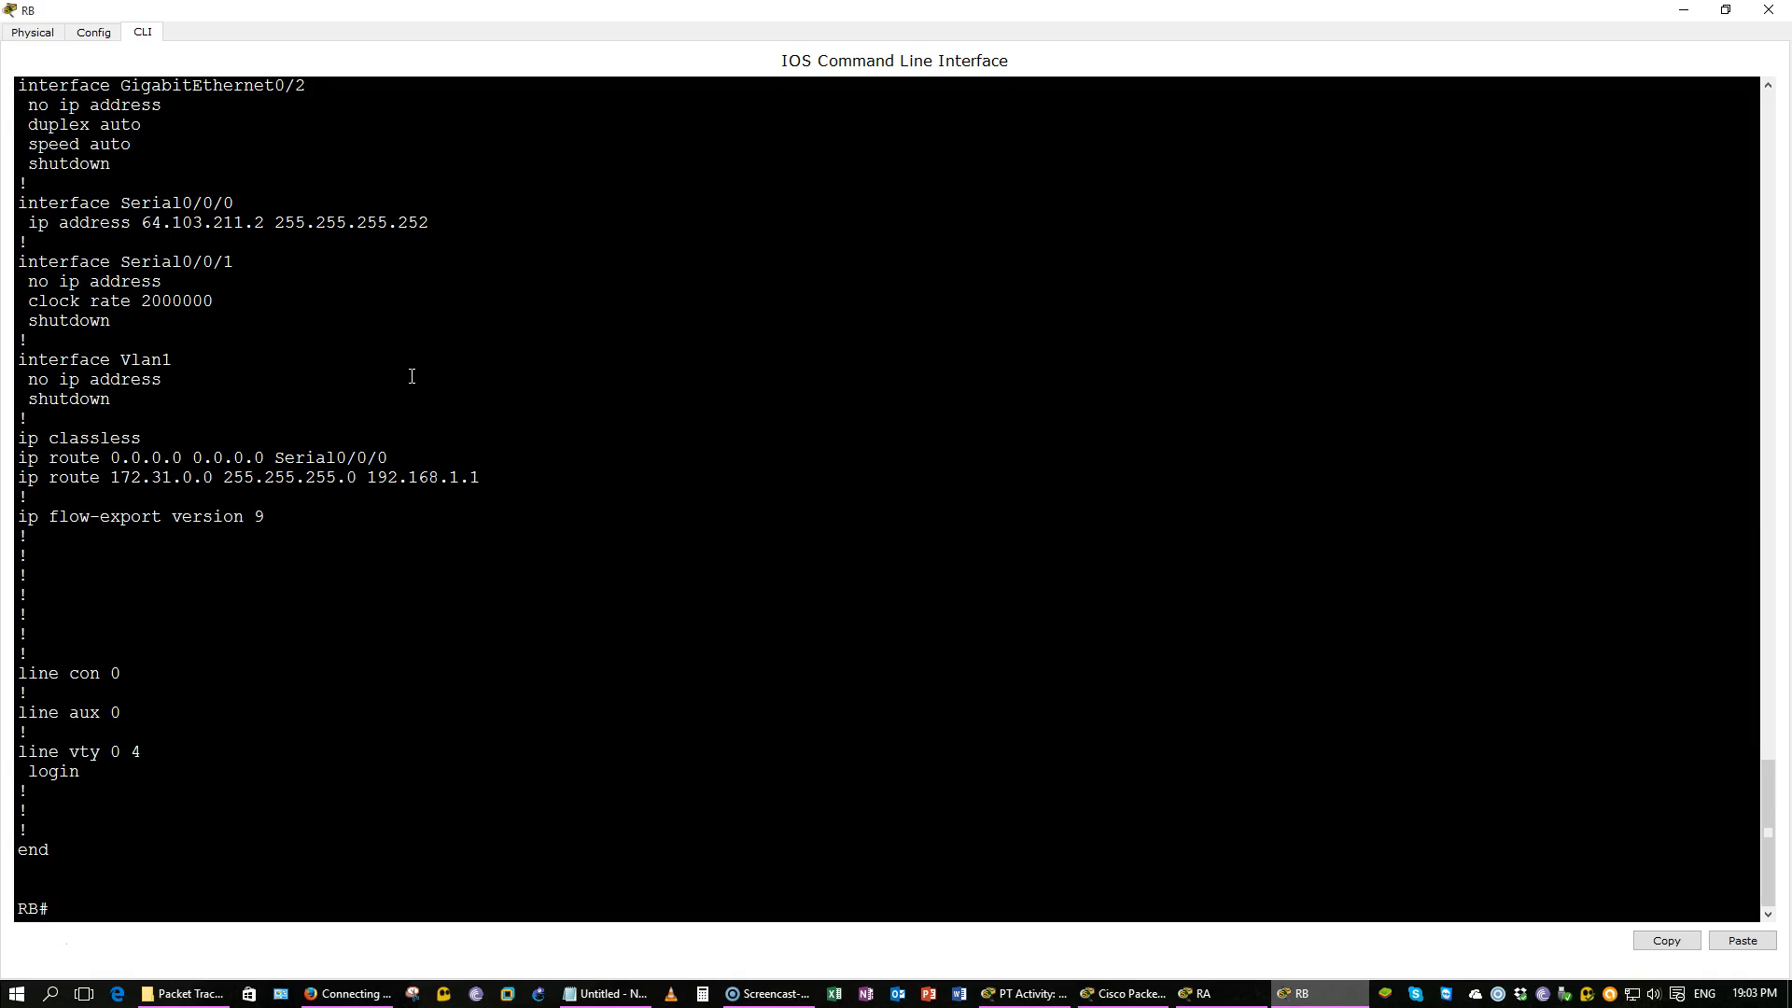
scroll(411, 376, "up", 4)
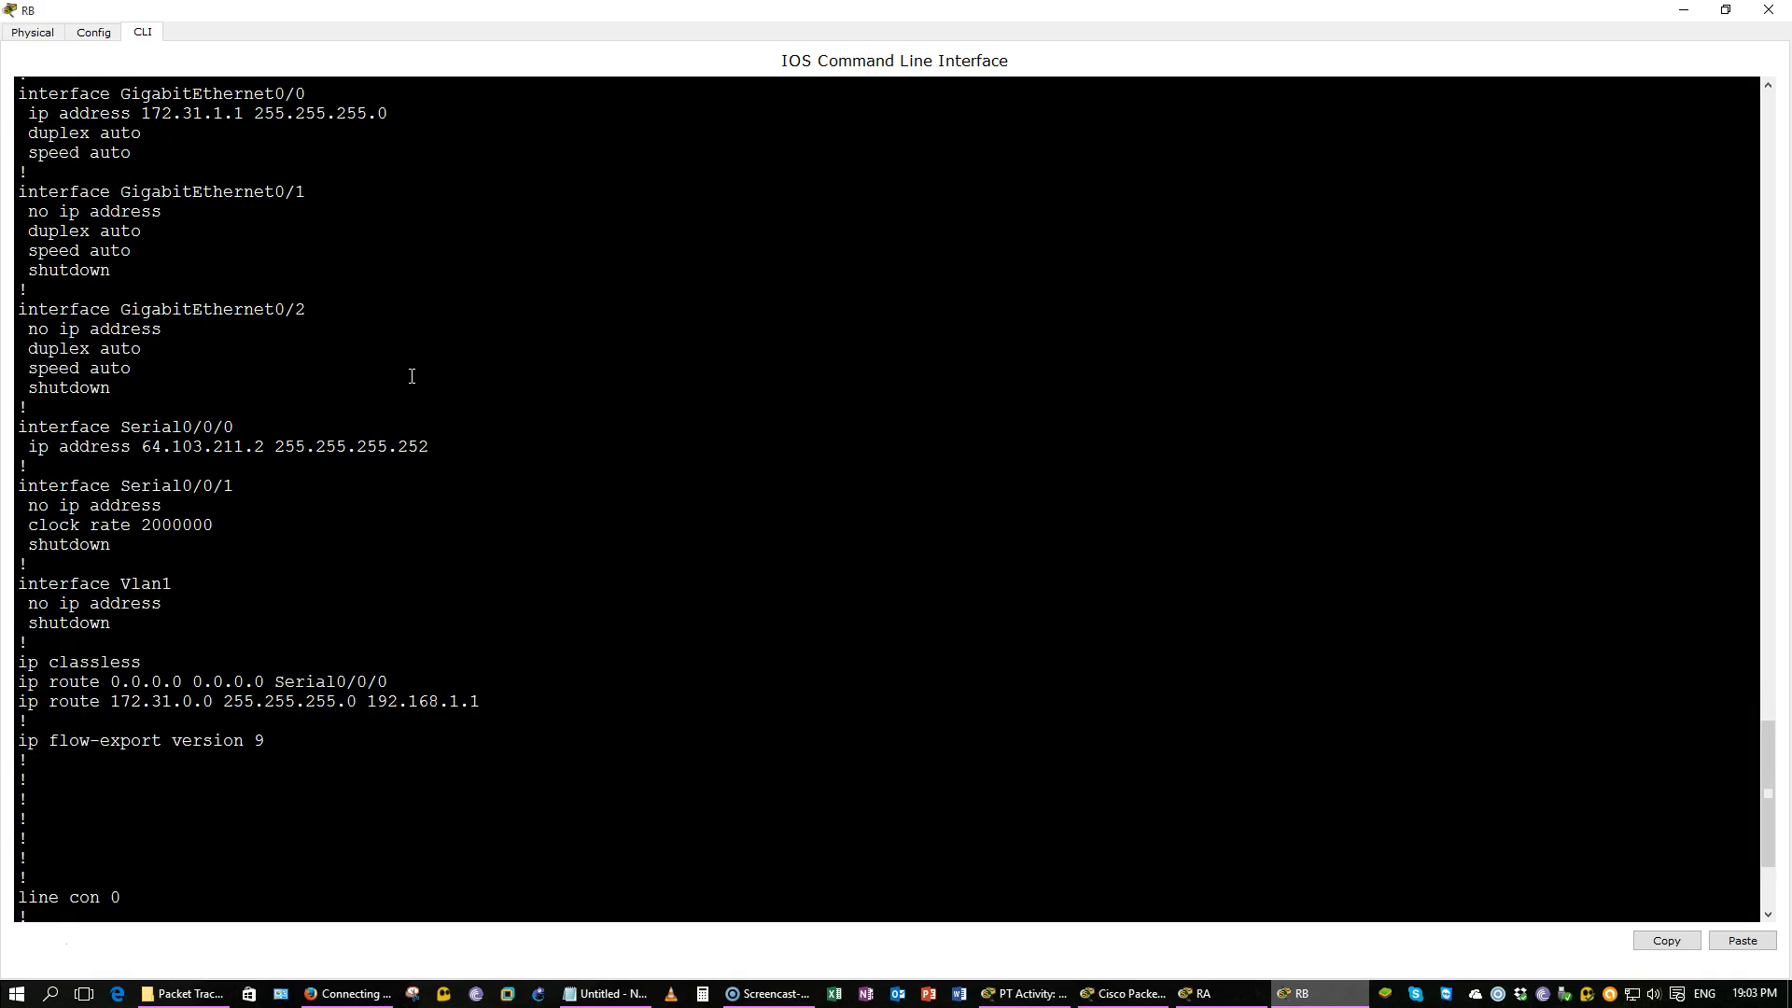
scroll(412, 376, "up", 6)
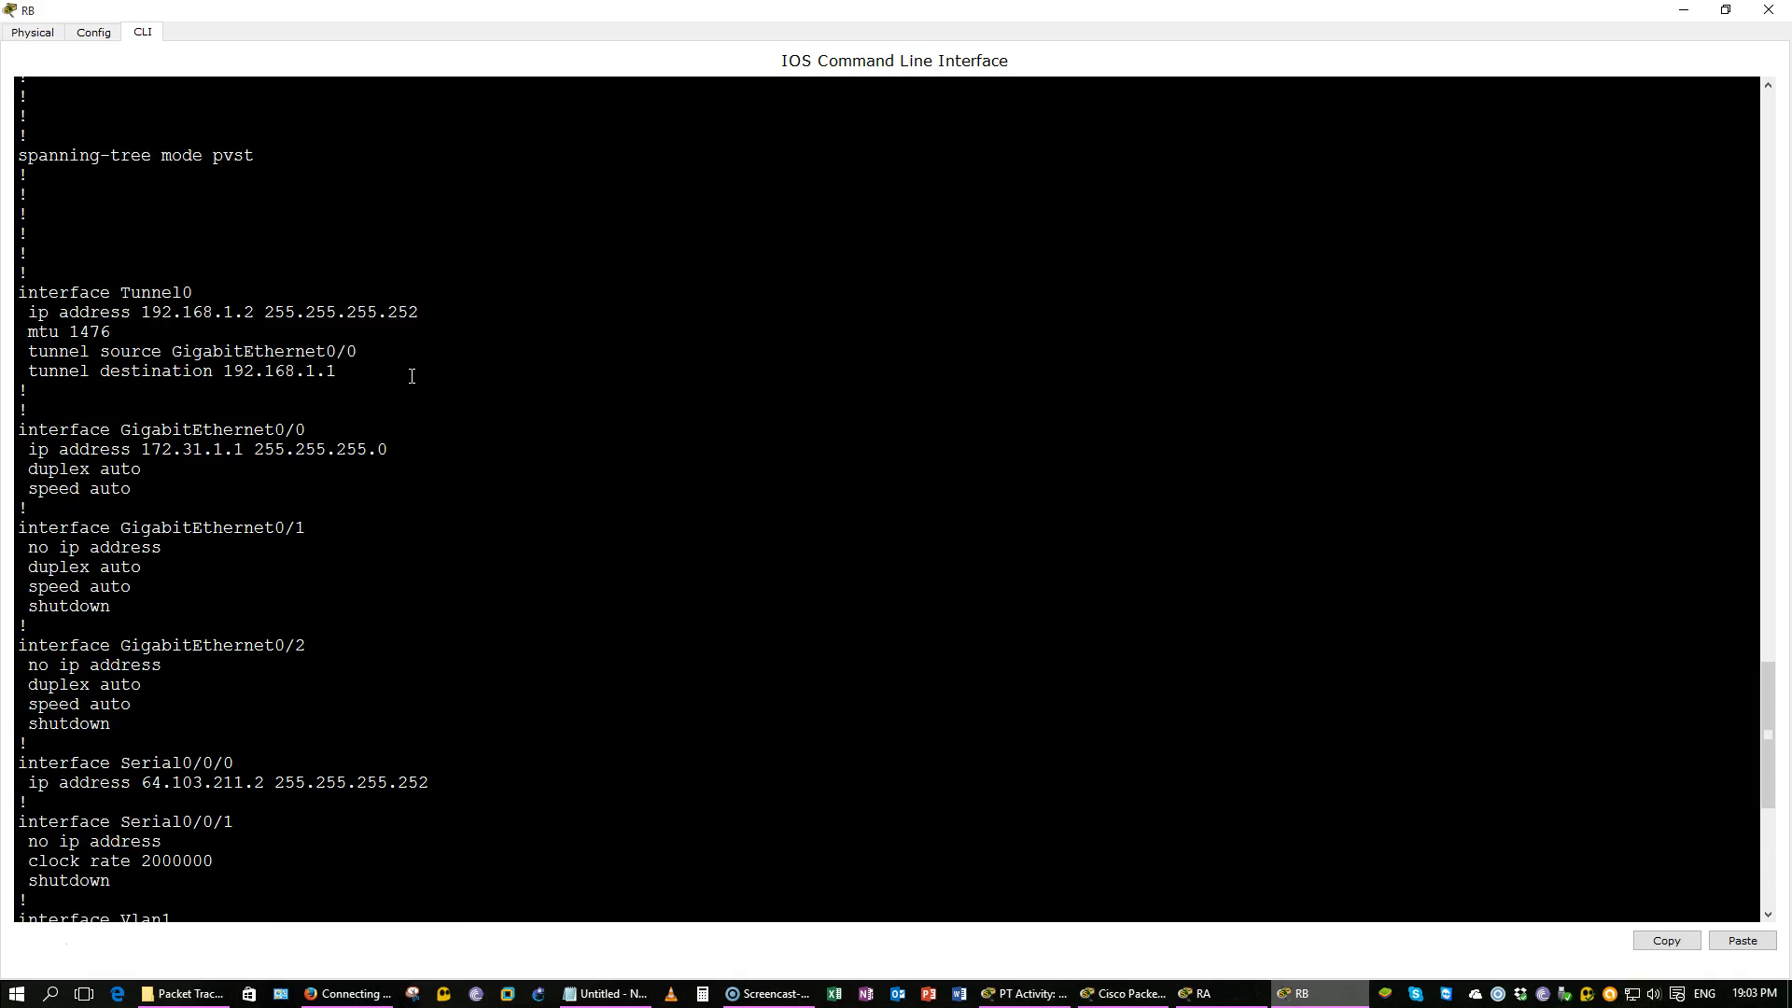
left_click_drag(359, 352, 31, 351)
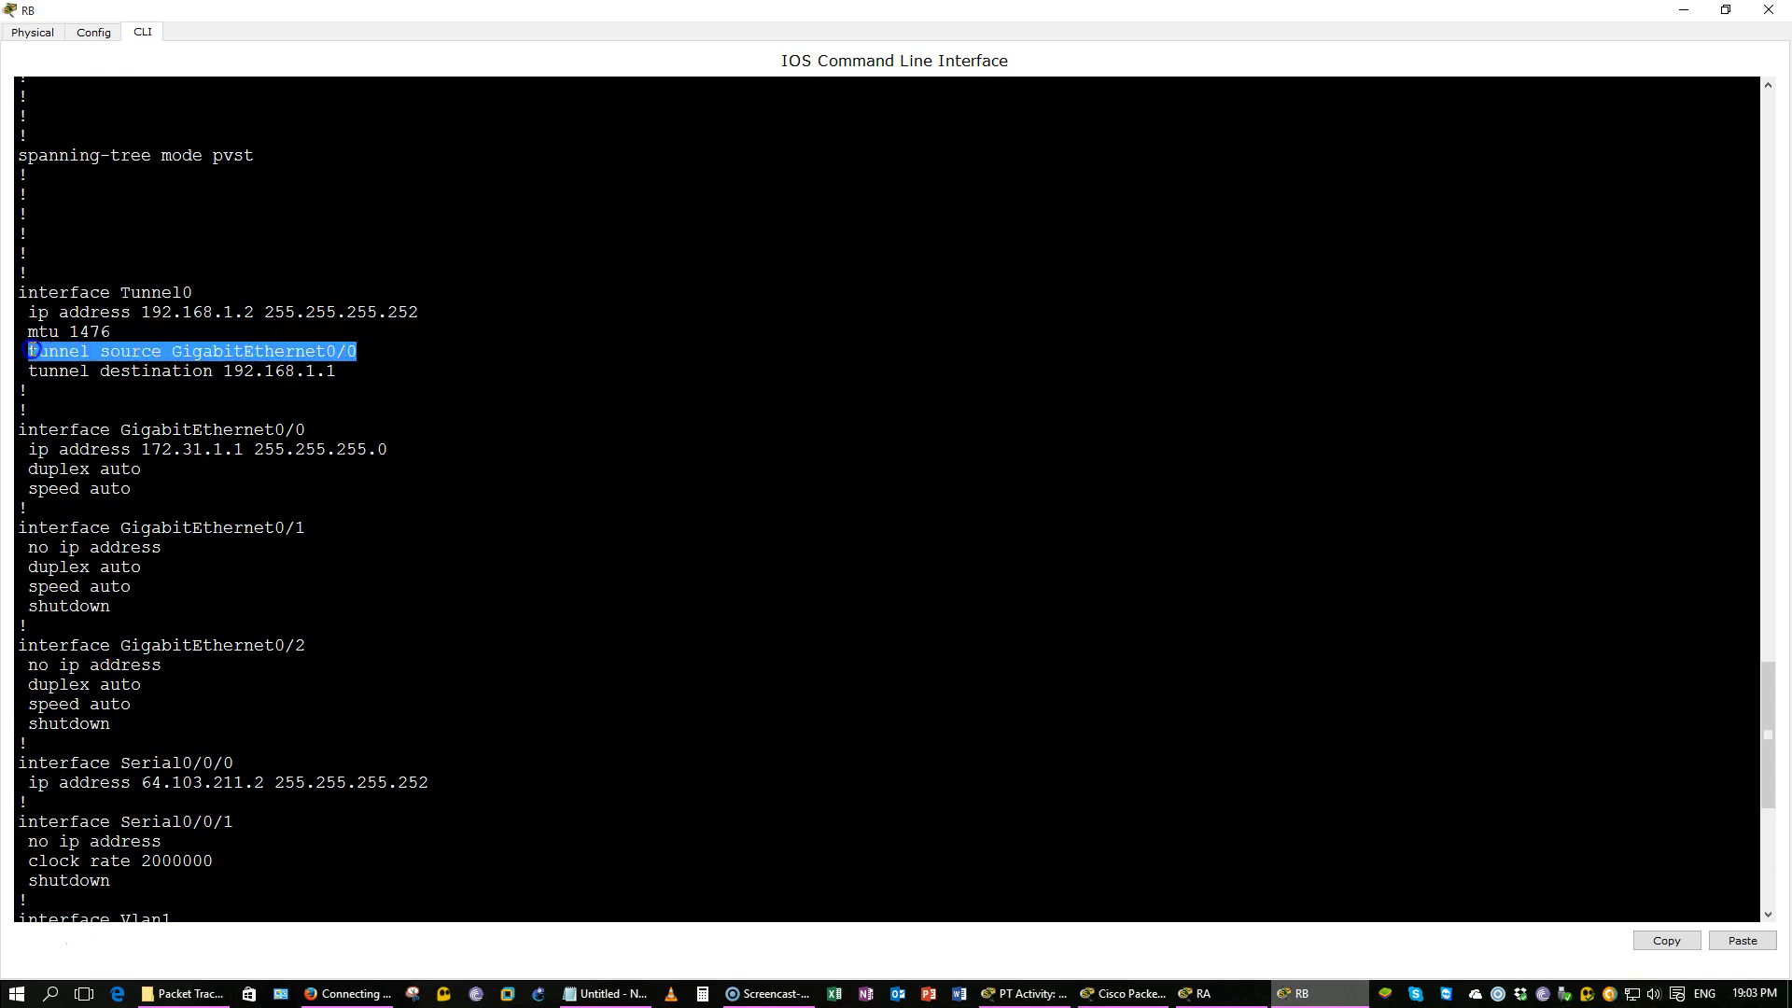
right_click(30, 351)
Step: Enter global configuration on RB and go into interface Tunnel0 (conf t, int tun 0)
left_click(607, 468)
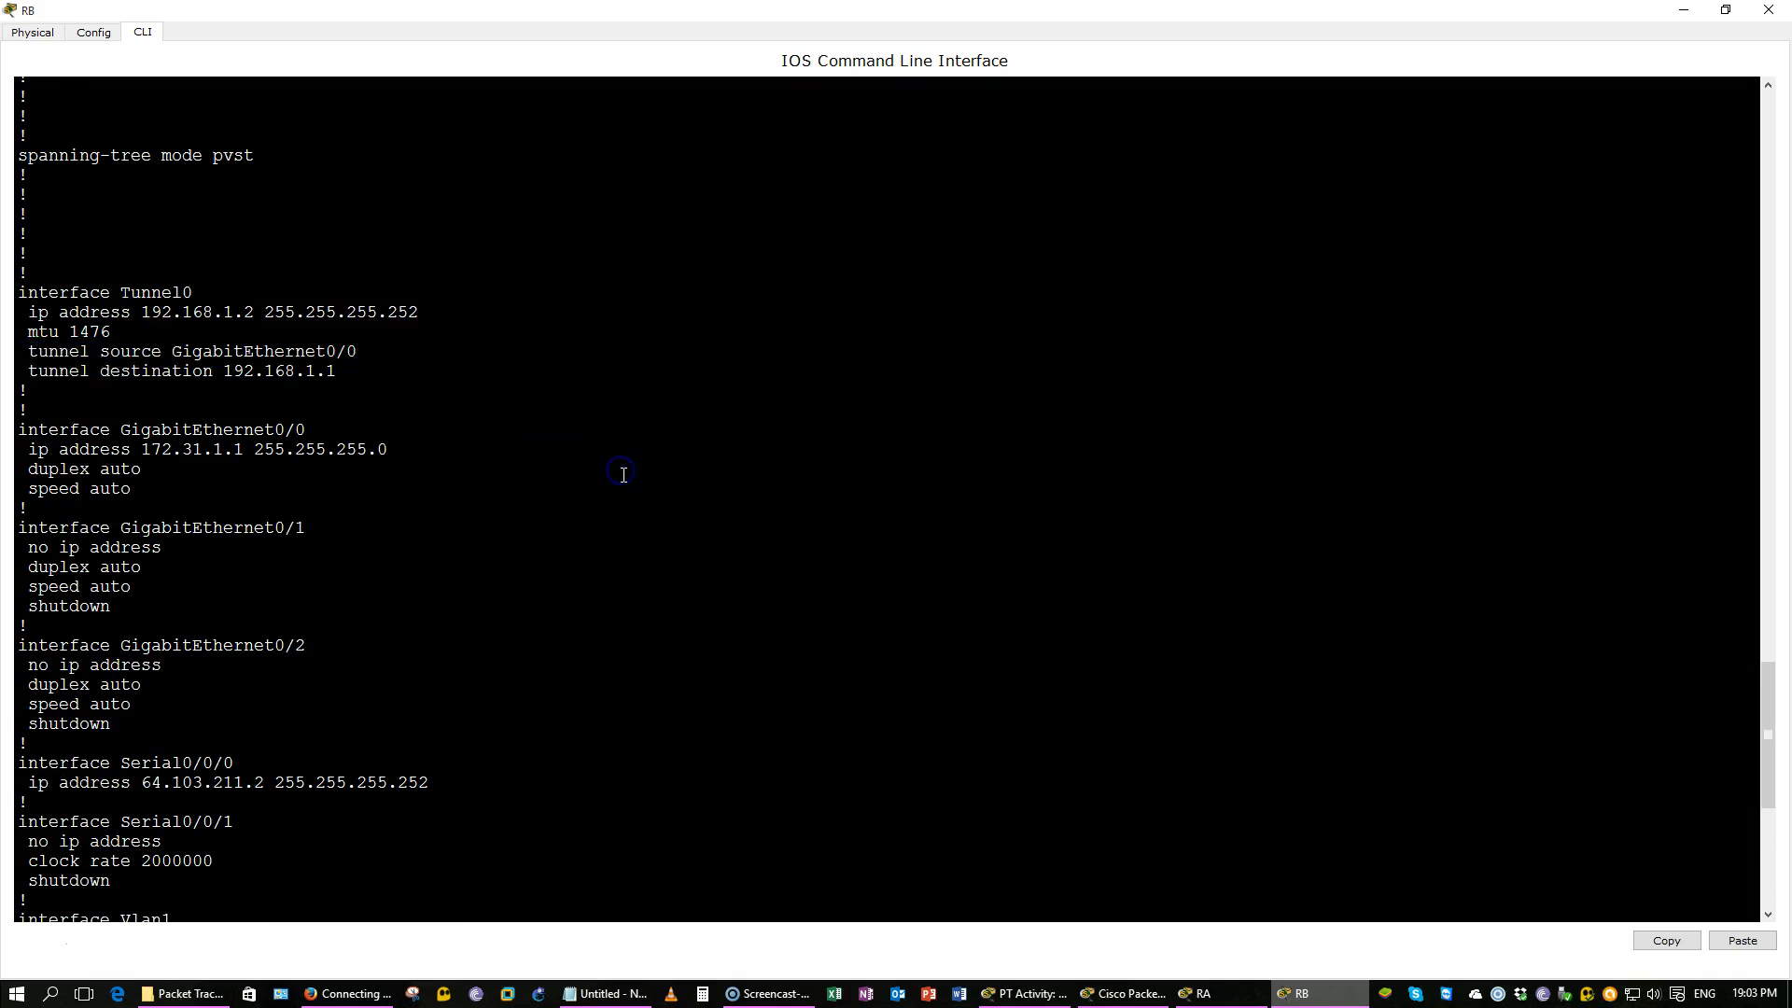
type("q")
key("BackSpace")
type("conf t")
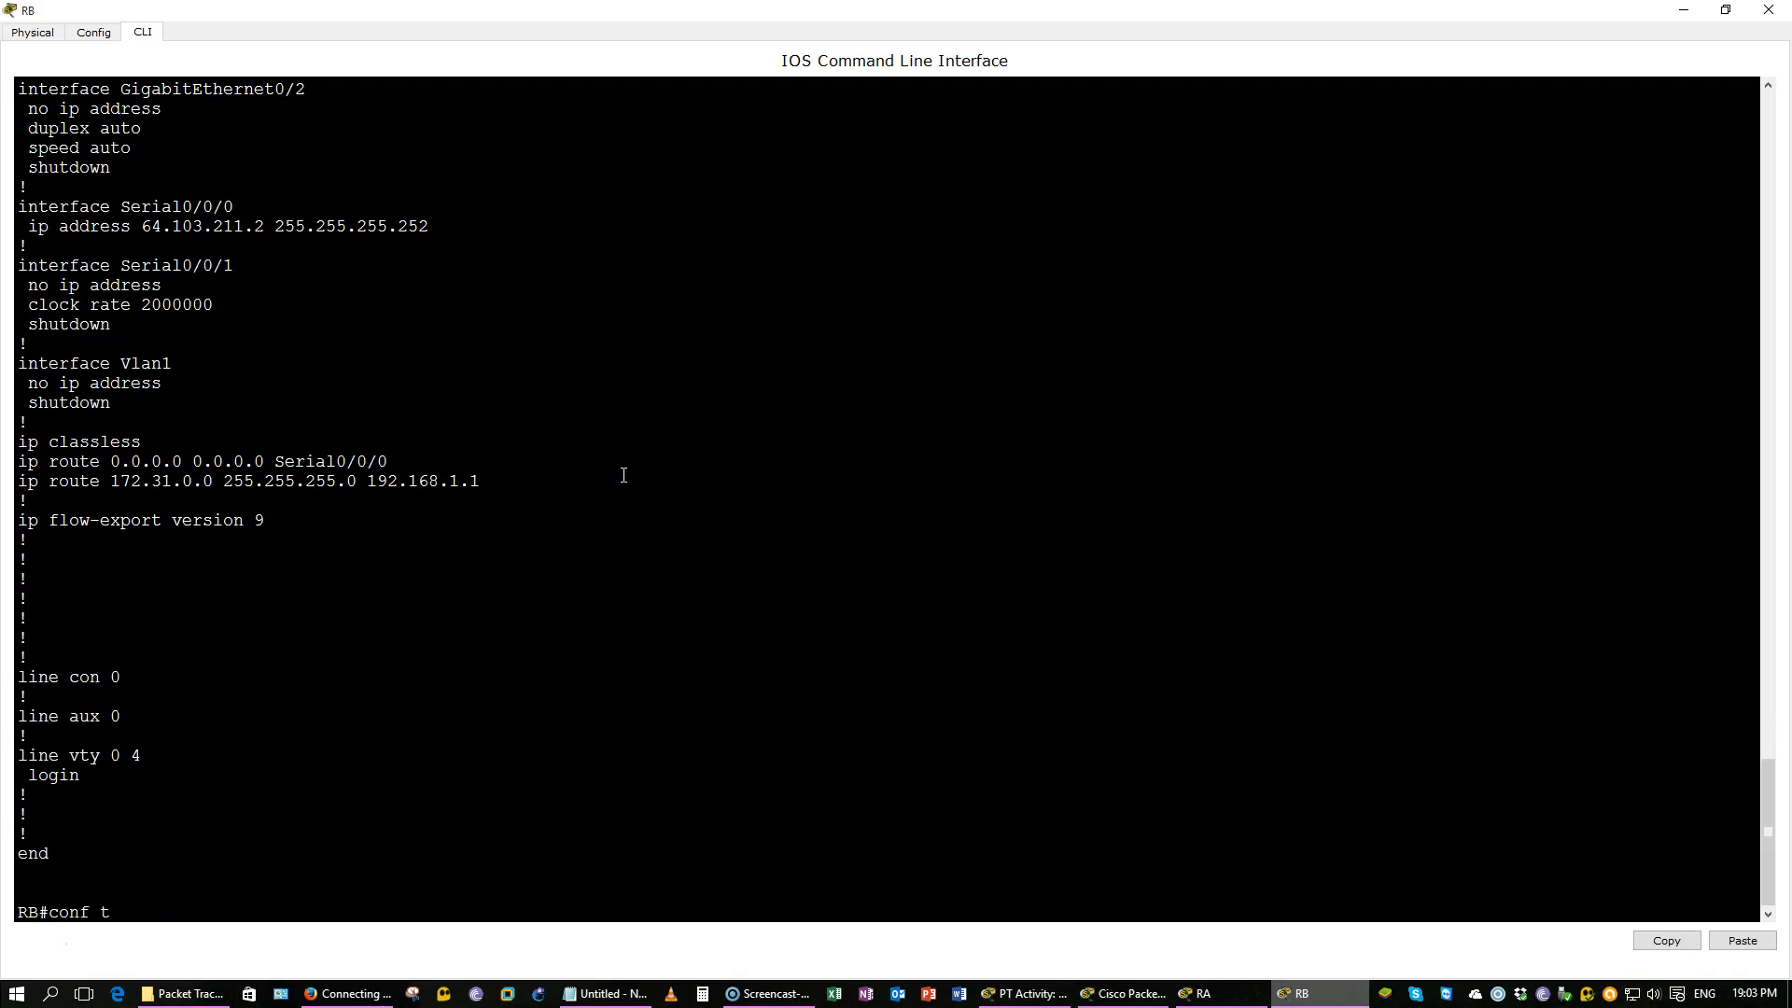
key("Return")
type("int tun 0")
key("Return")
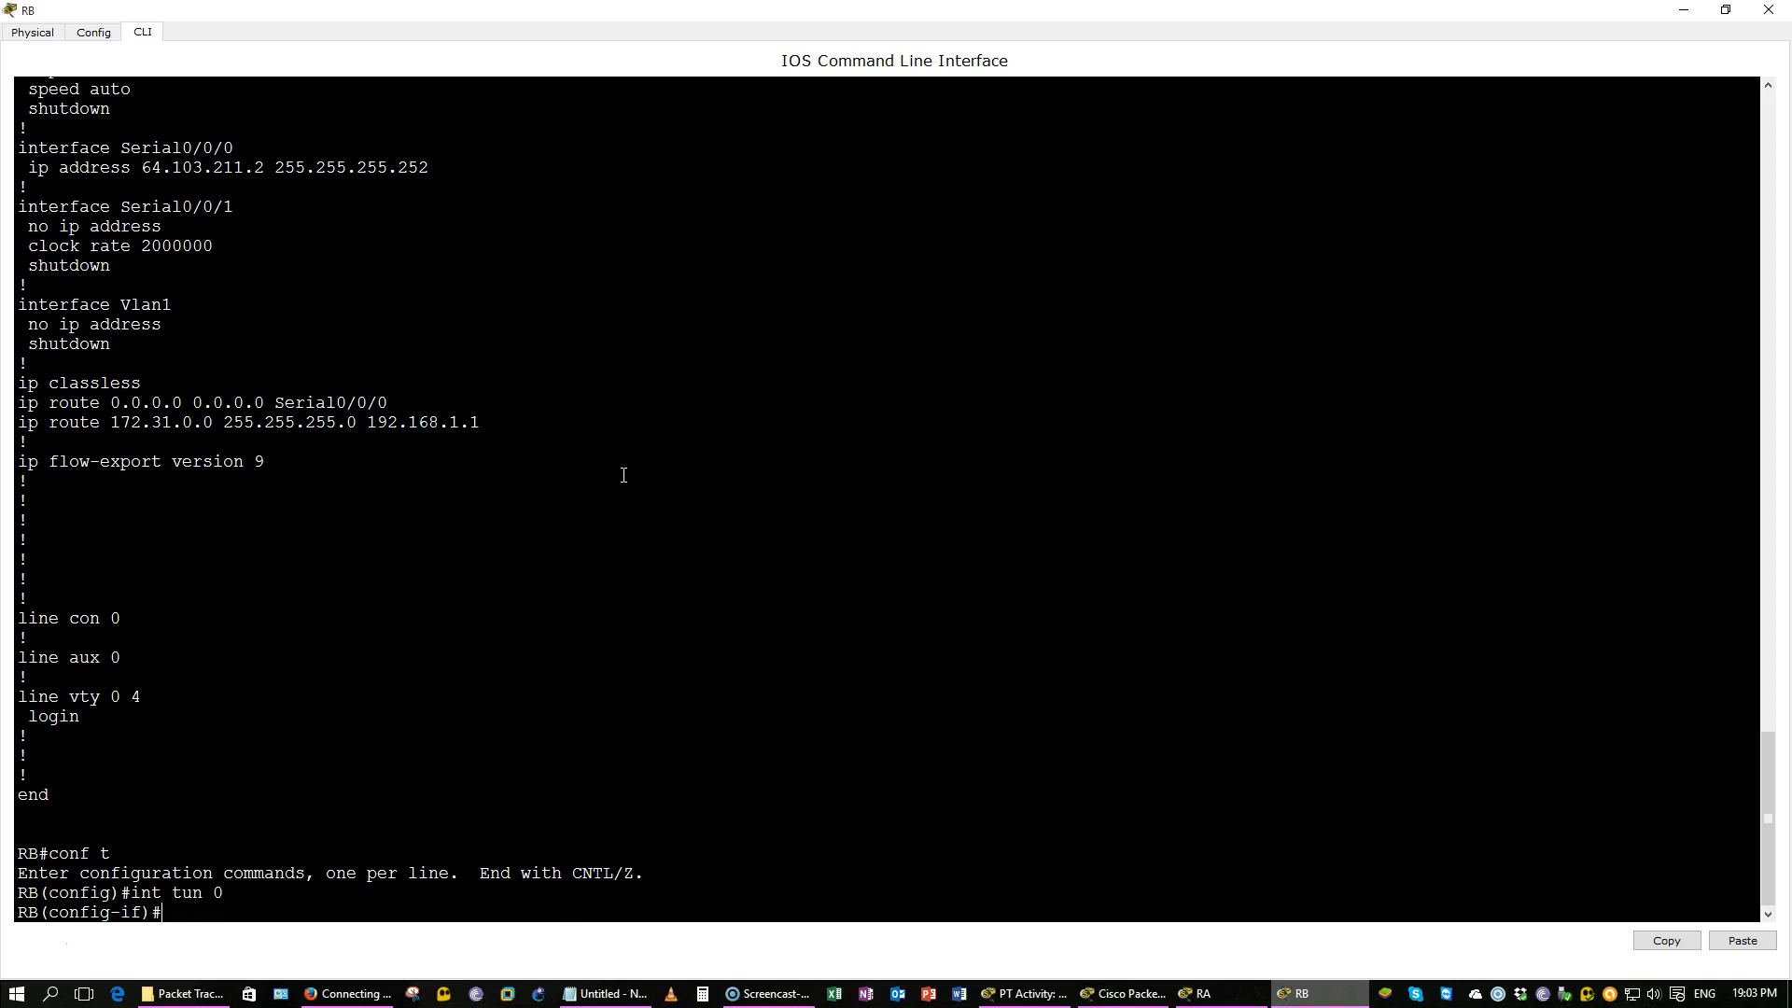
Step: Remove Tunnel0's current tunnel source with no tunnel source
type("no tun")
key("Tab")
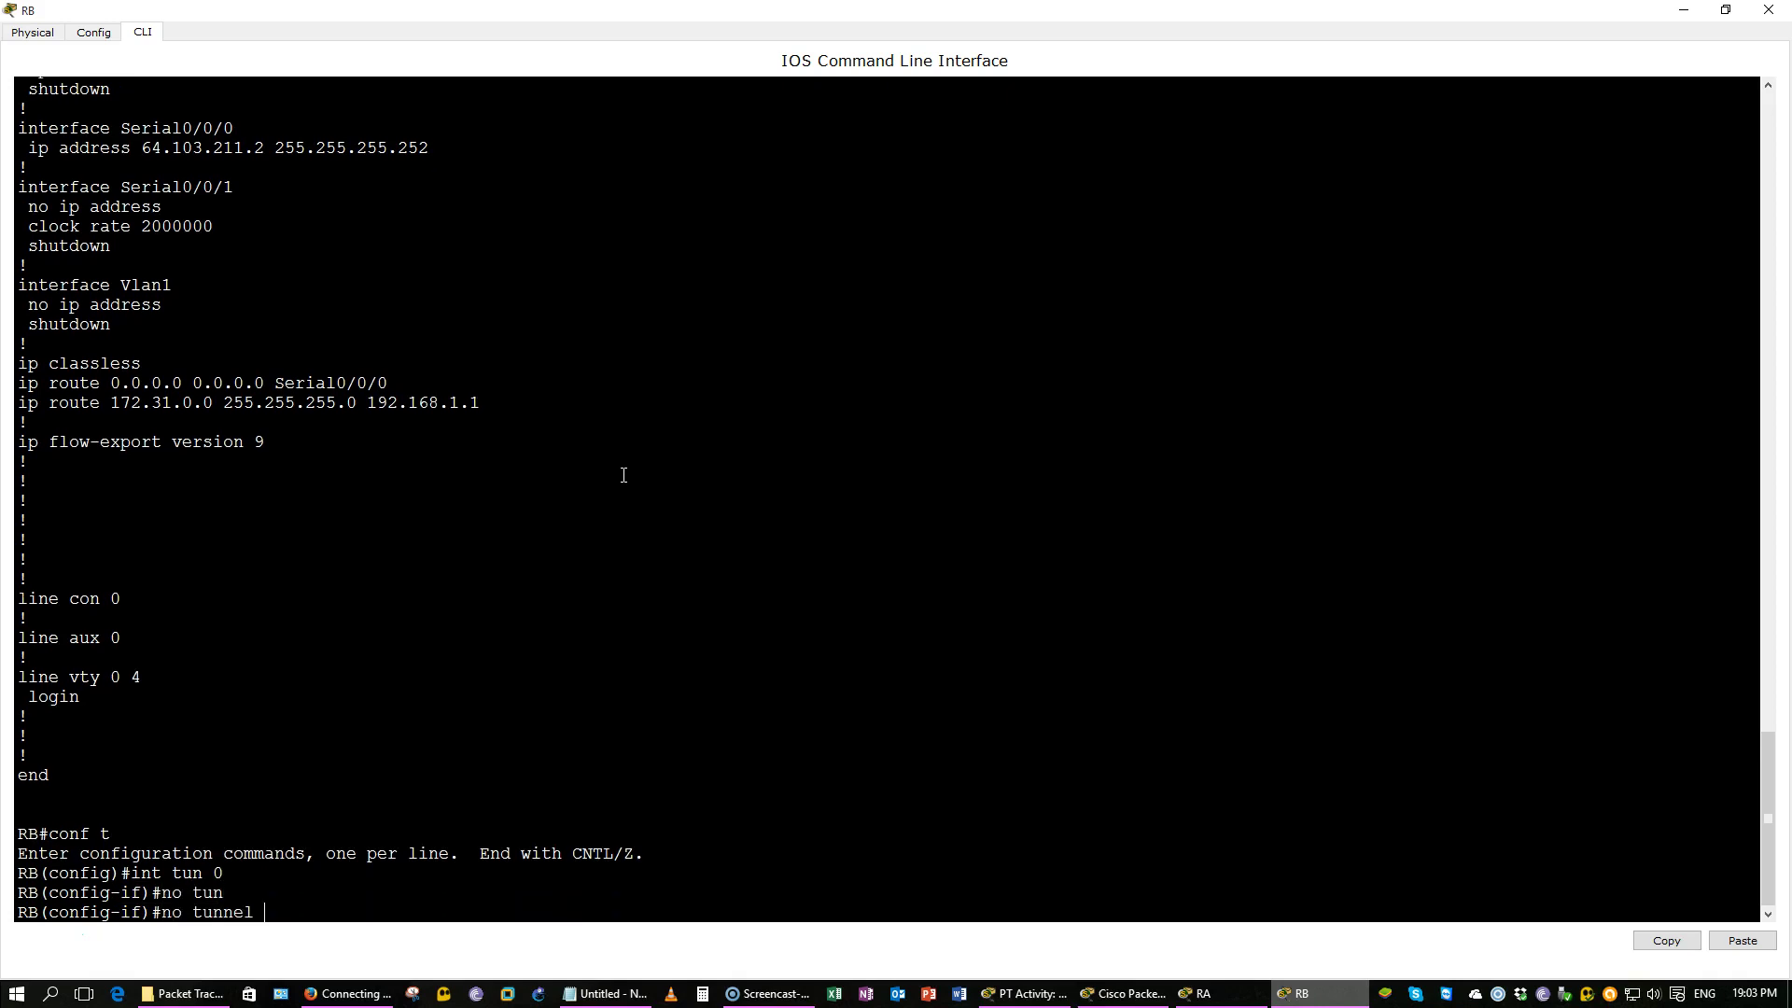
type("sou")
key("Tab")
key("Return")
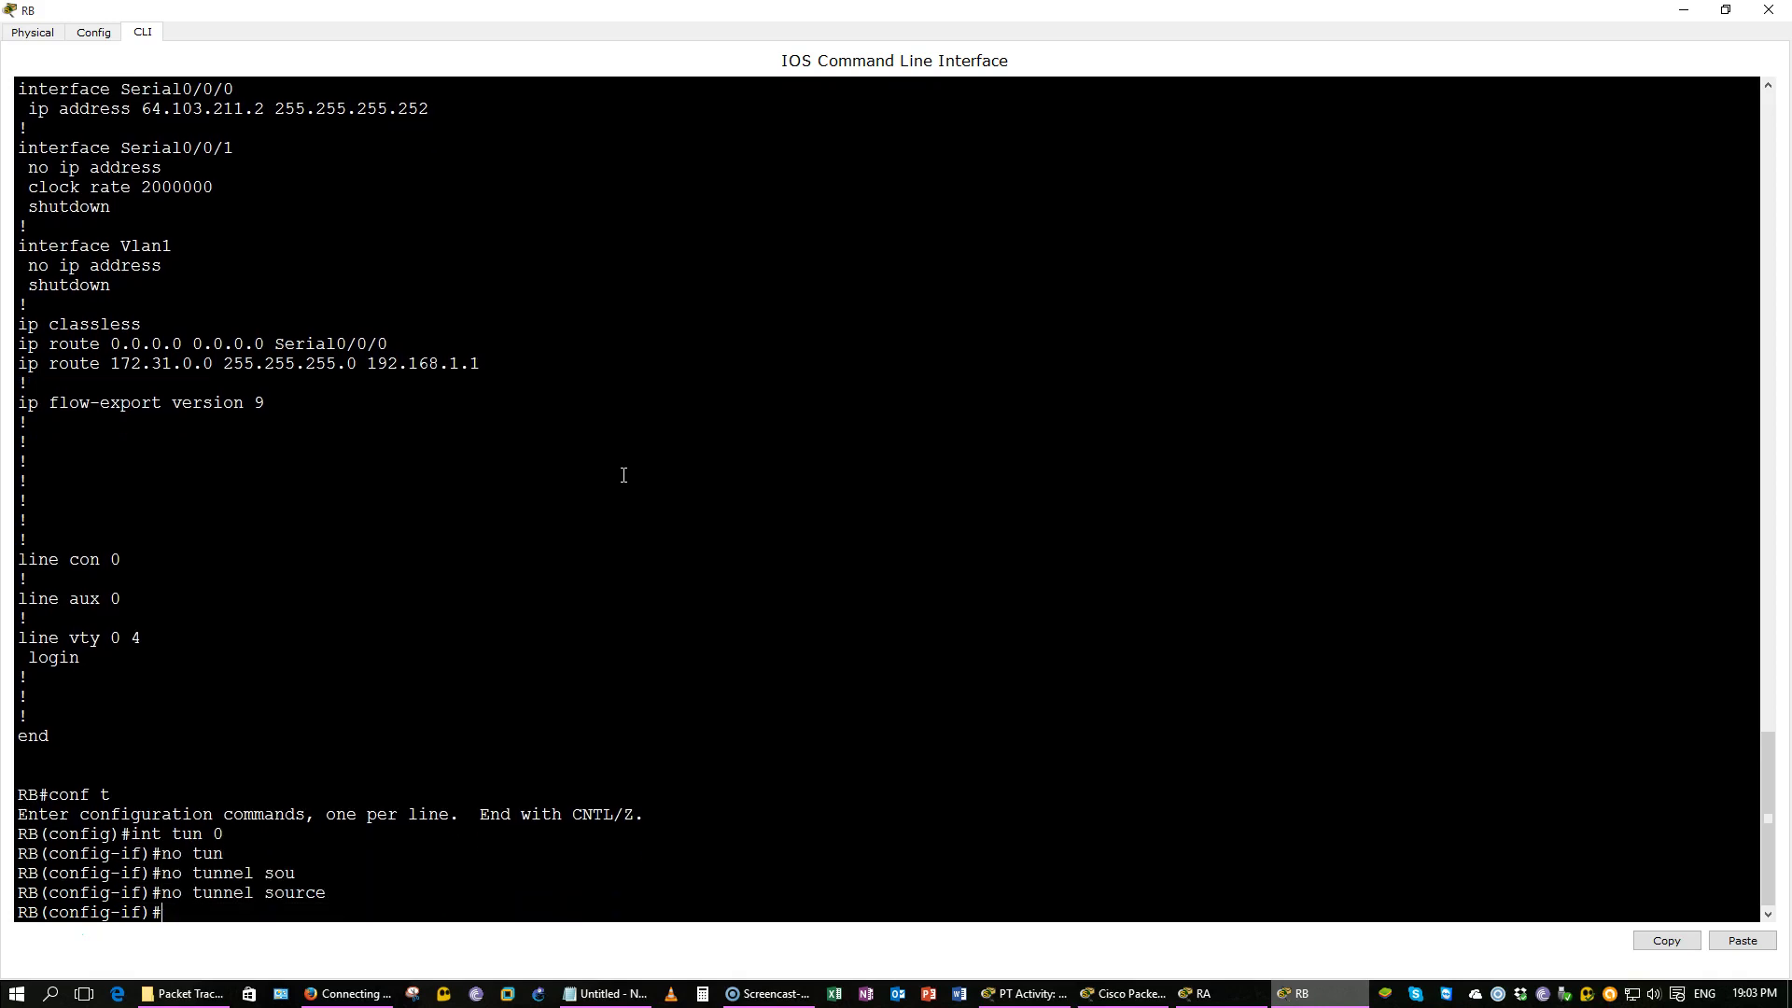
Step: Set Tunnel0's tunnel source to Serial0/0/0
type("tun")
key("Tab")
type("sou")
key("Tab")
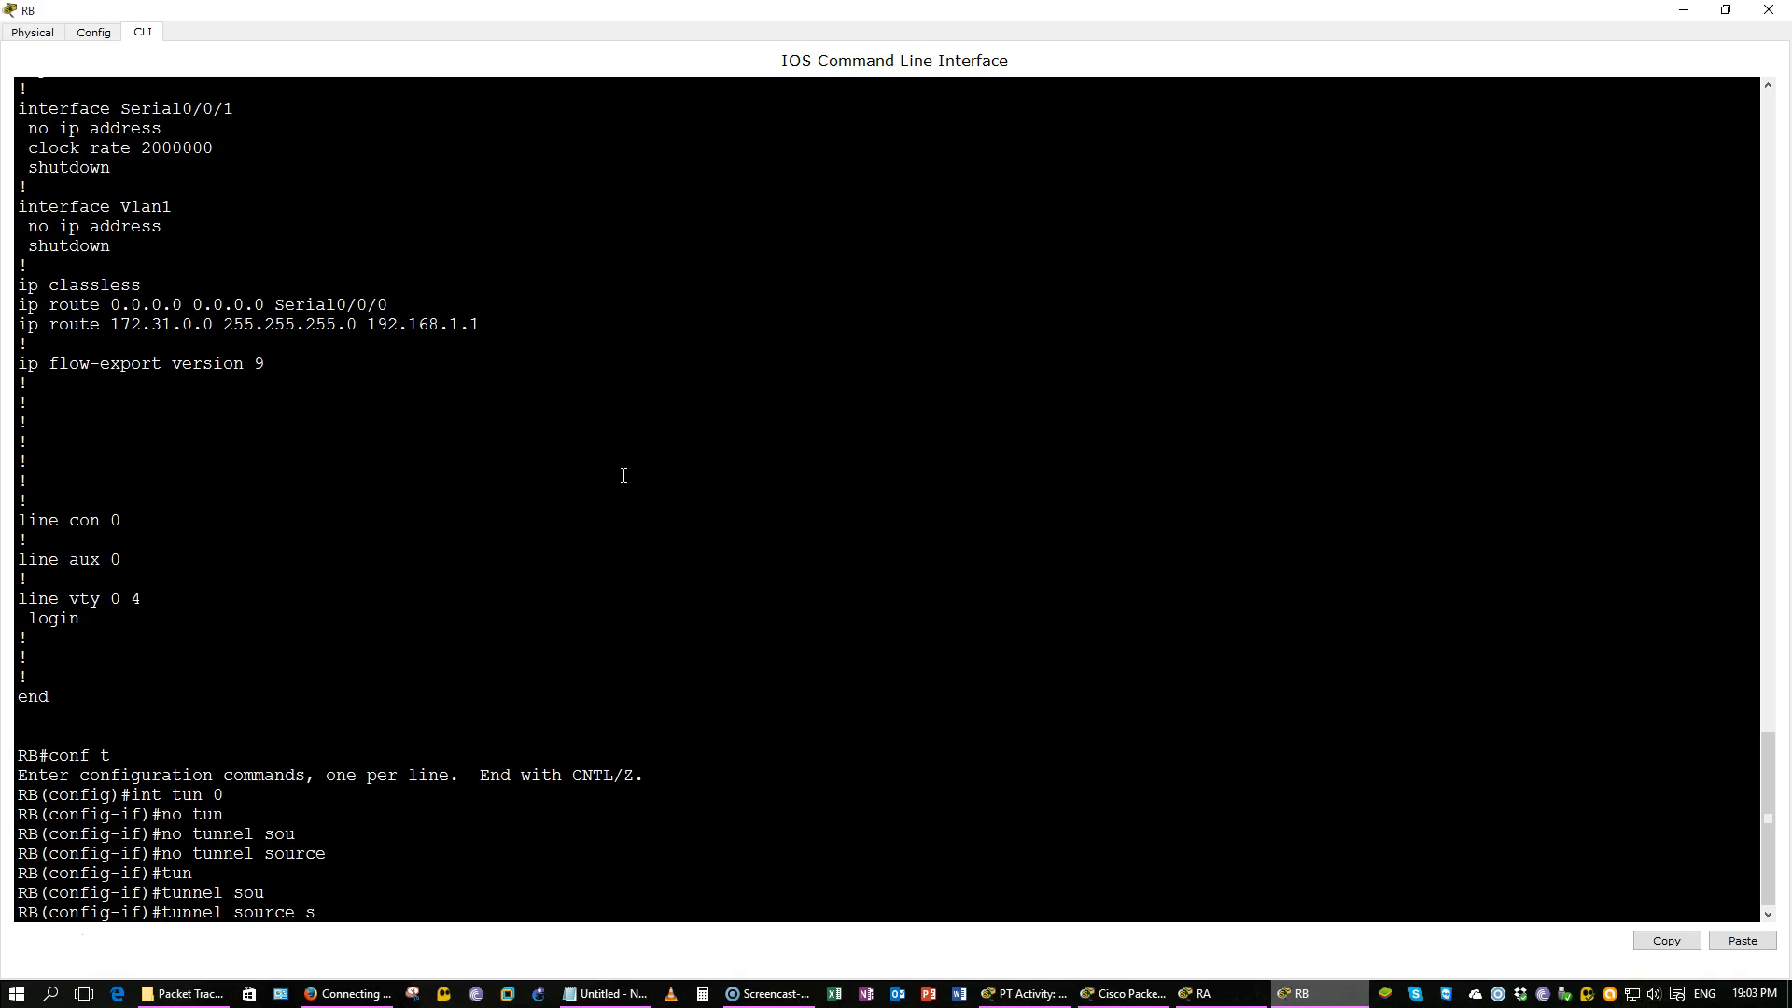
type("s")
key("Return")
key("Tab")
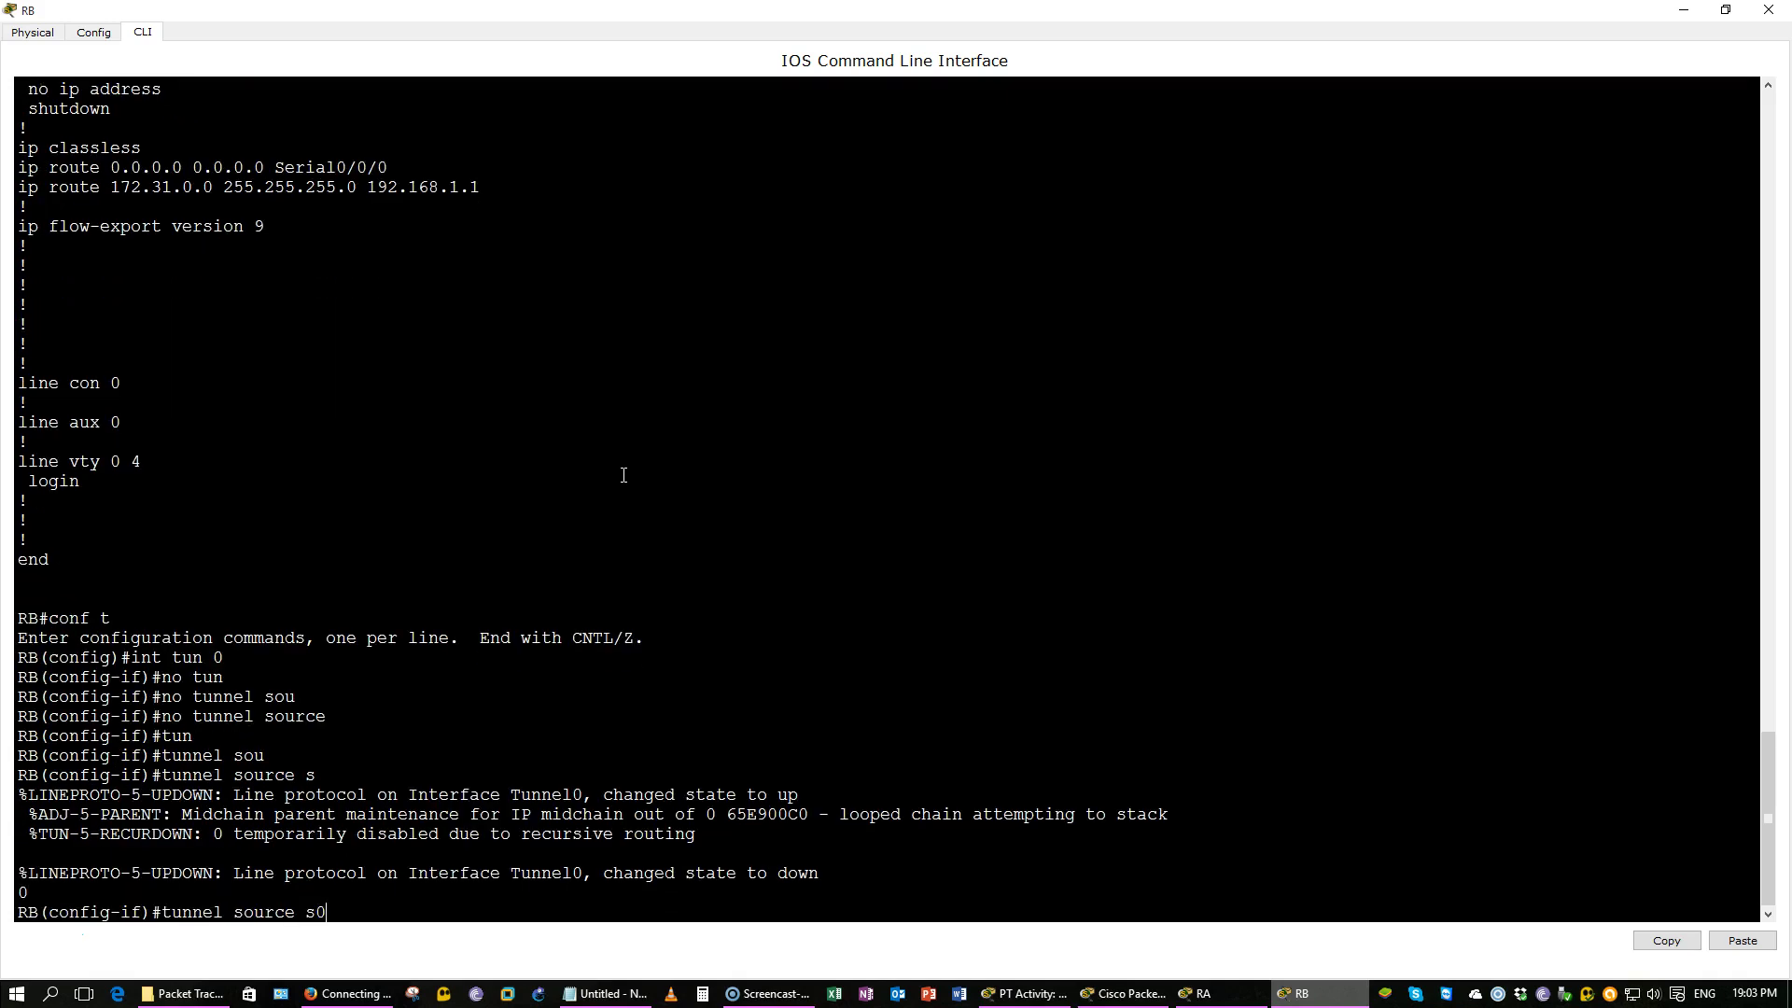
type("0/0")
key("BackSpace")
key("BackSpace")
key("BackSpace")
type("/0/0")
key("Return")
Step: Shut down and re-enable Tunnel0, then save RB's configuration with do wr
type("shu")
key("Return")
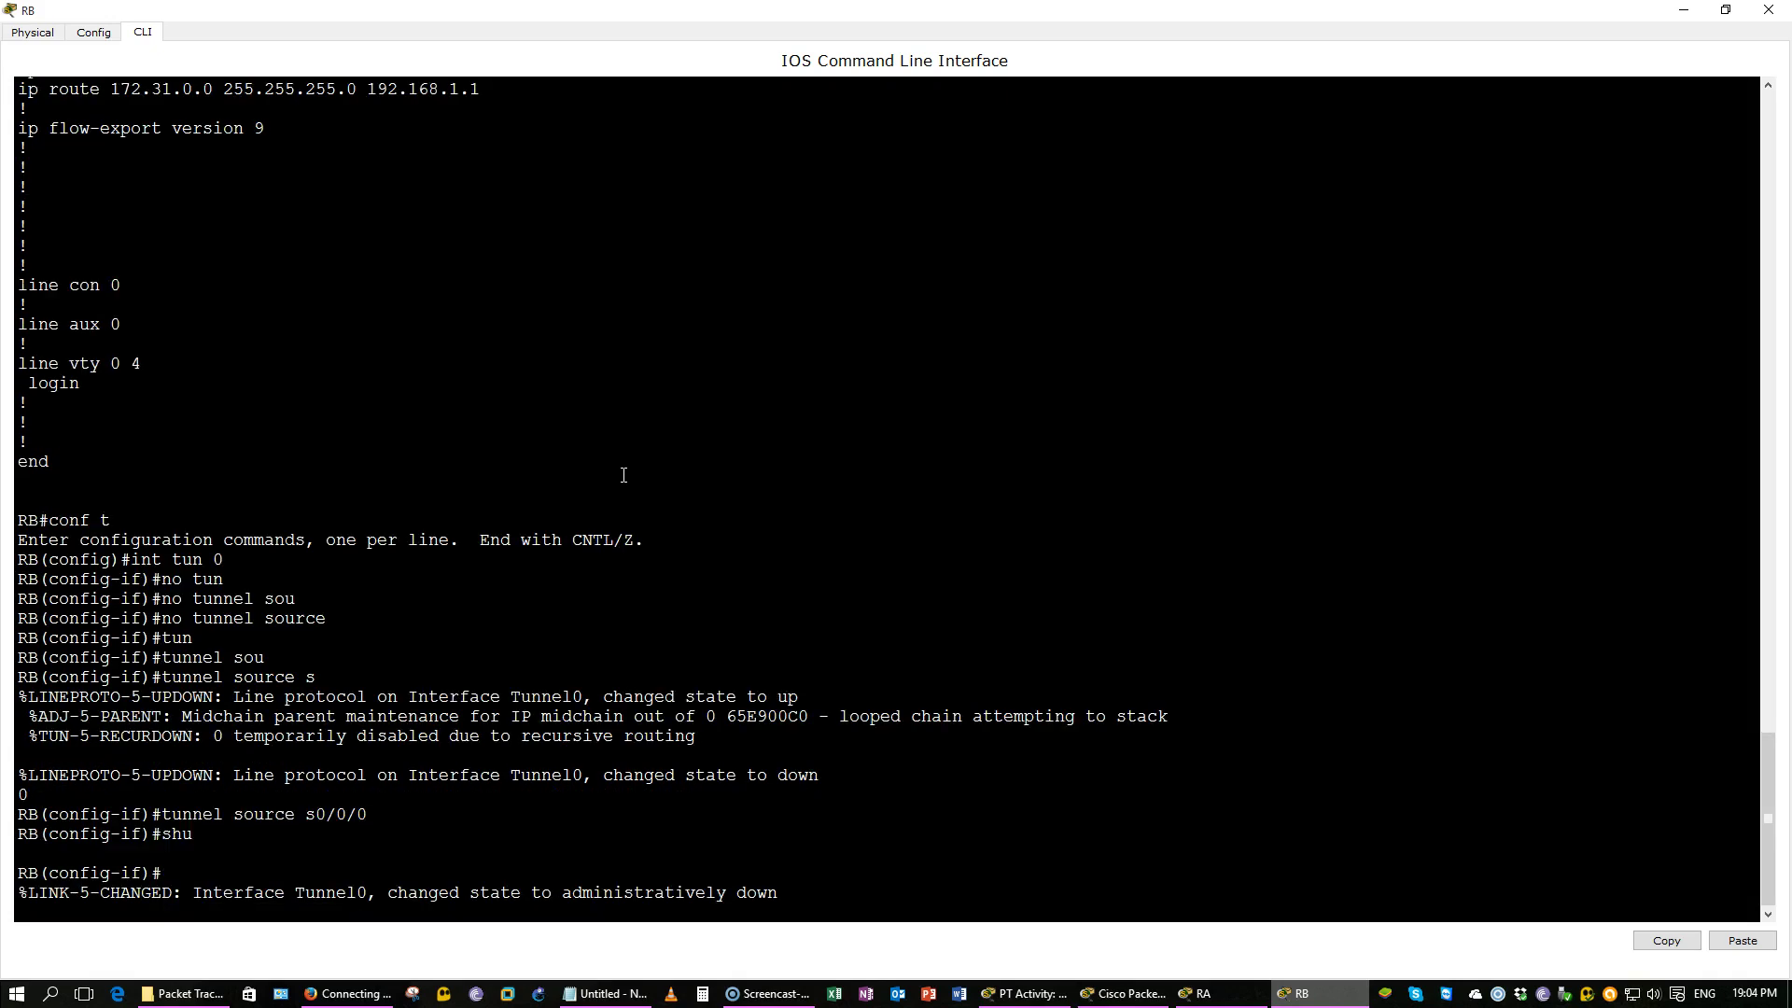
type("no shut")
key("Return")
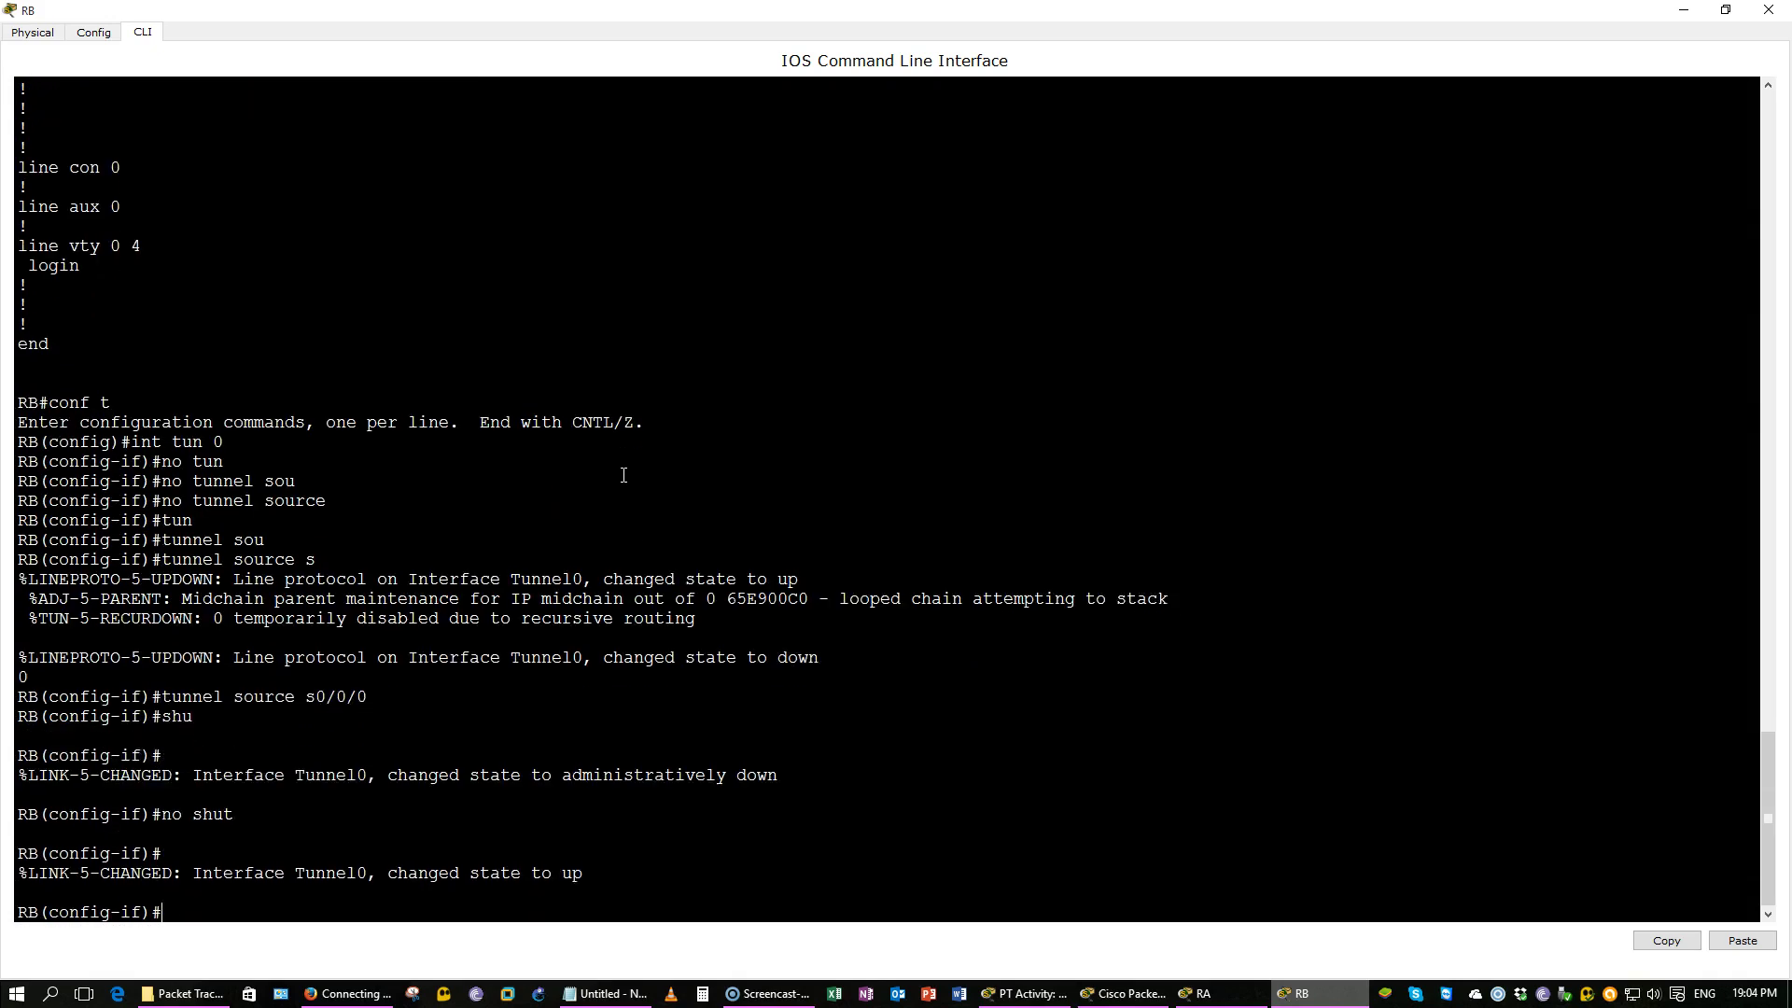
key("Return")
type("do wr")
key("Return")
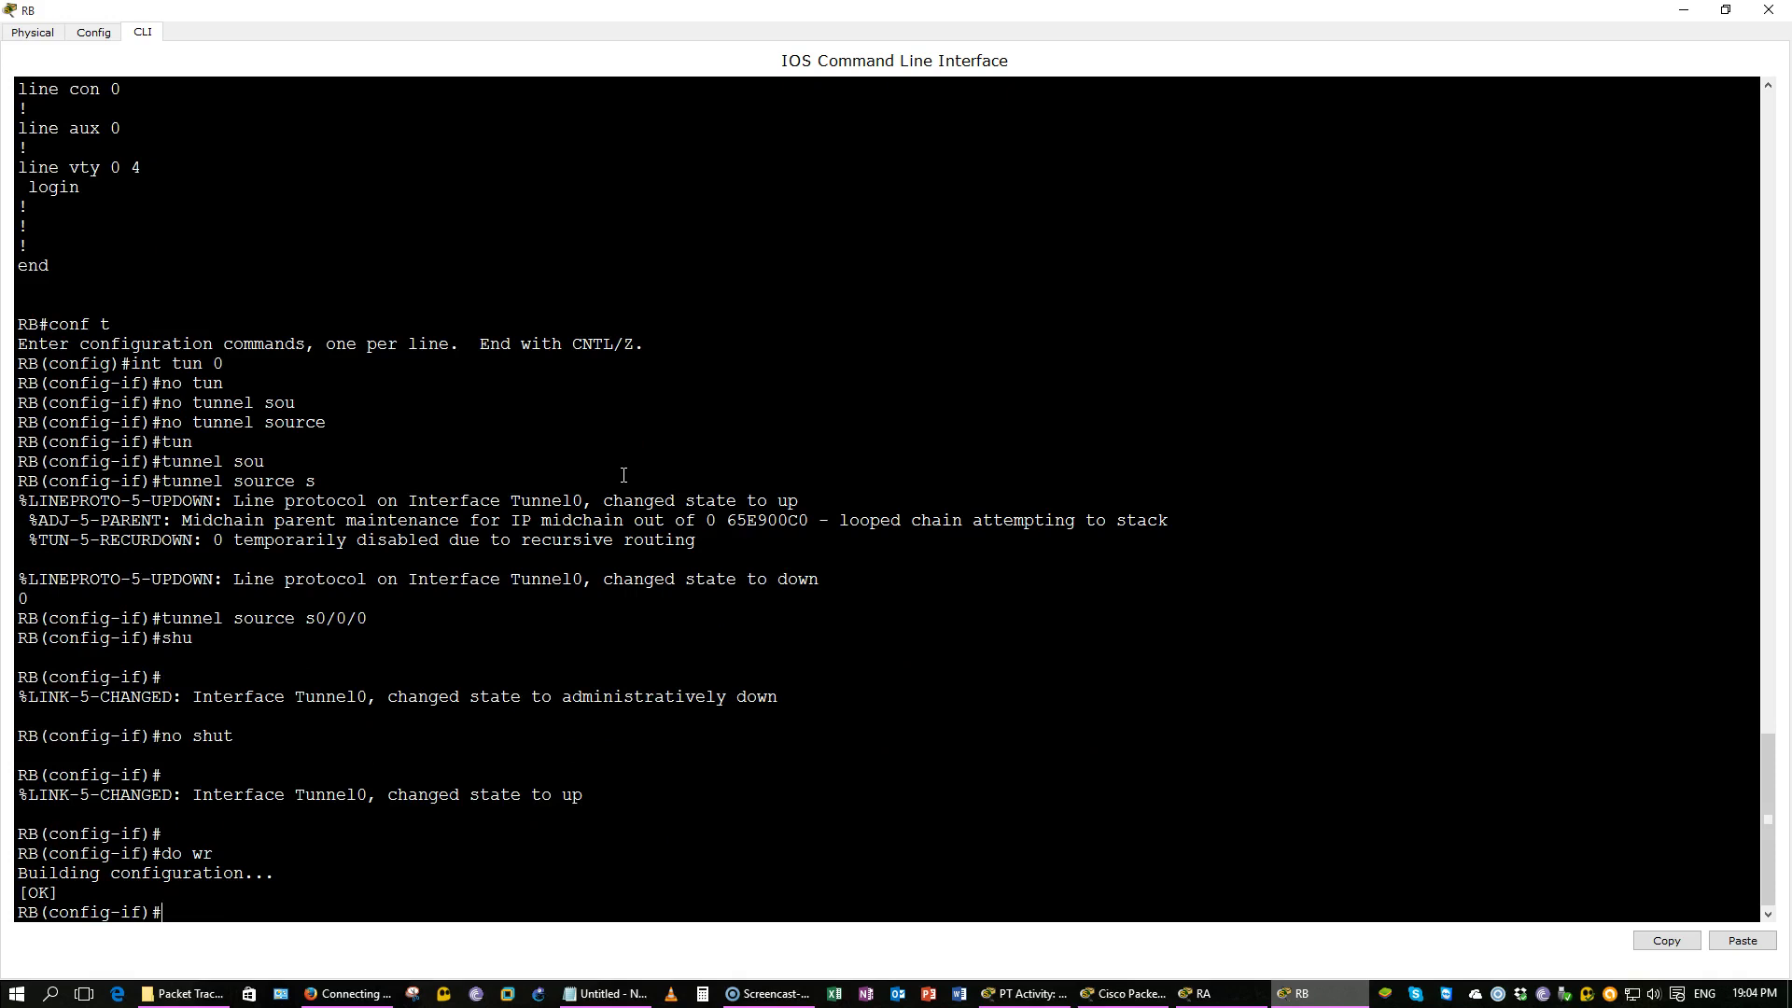
left_click(1129, 993)
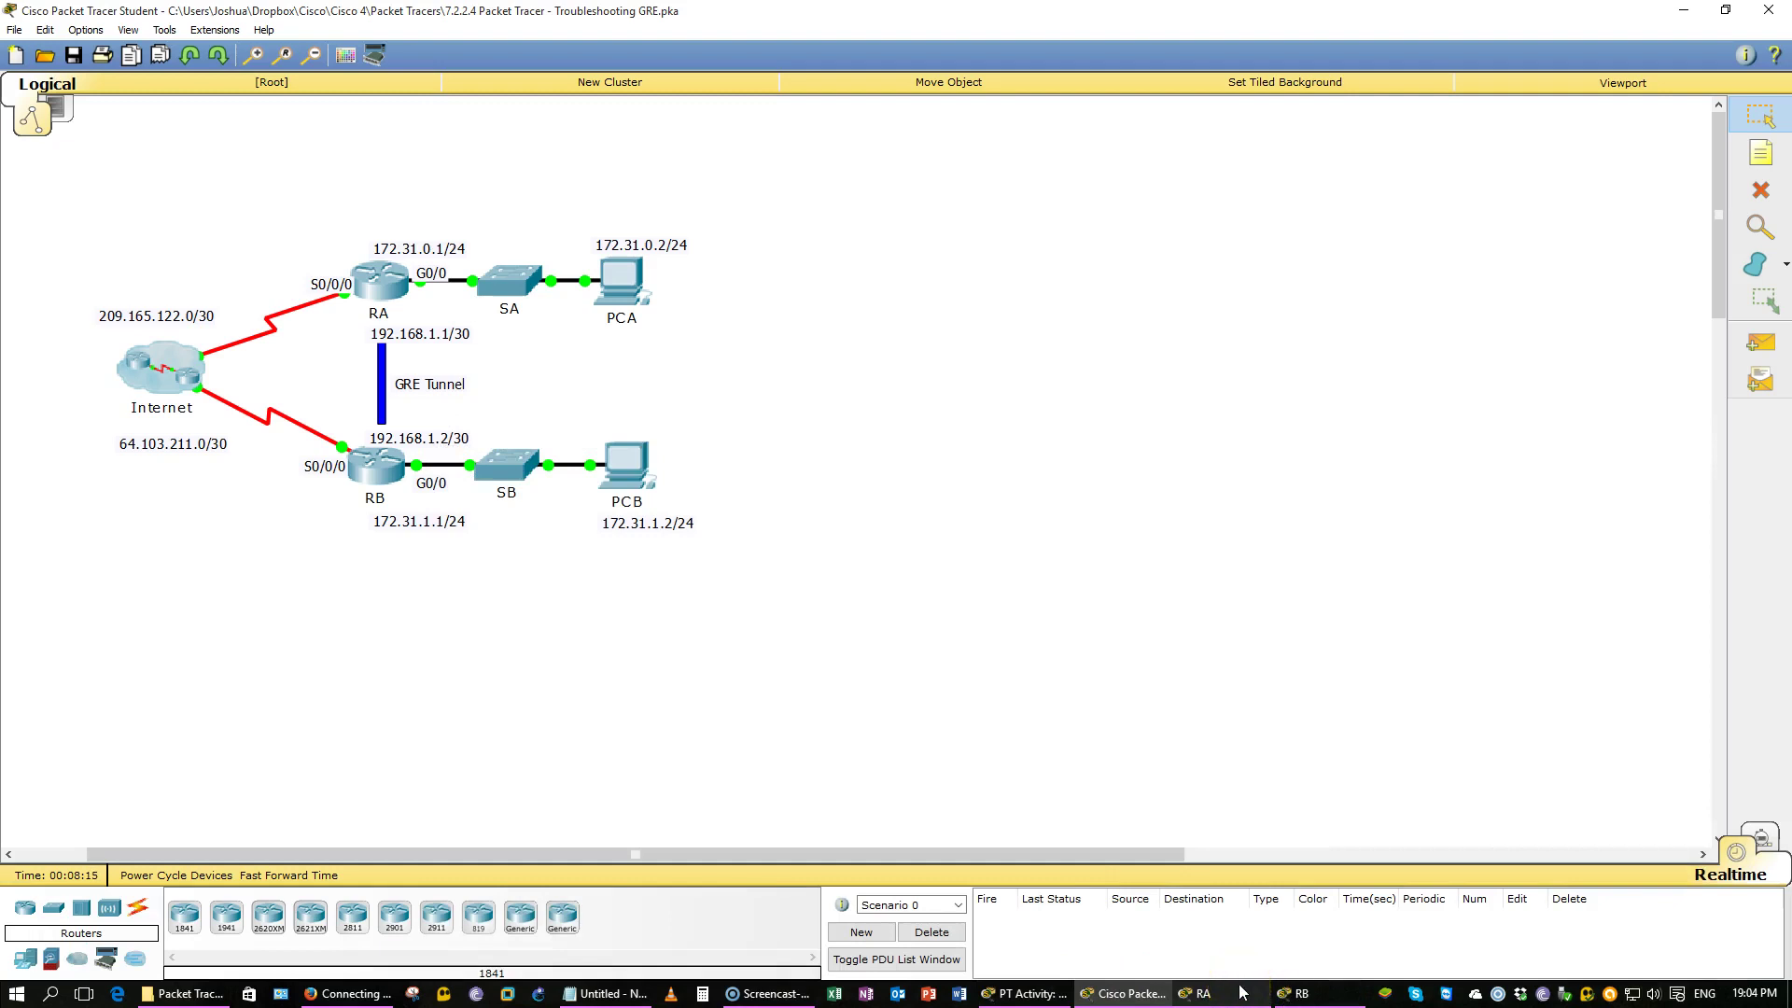
left_click(1094, 986)
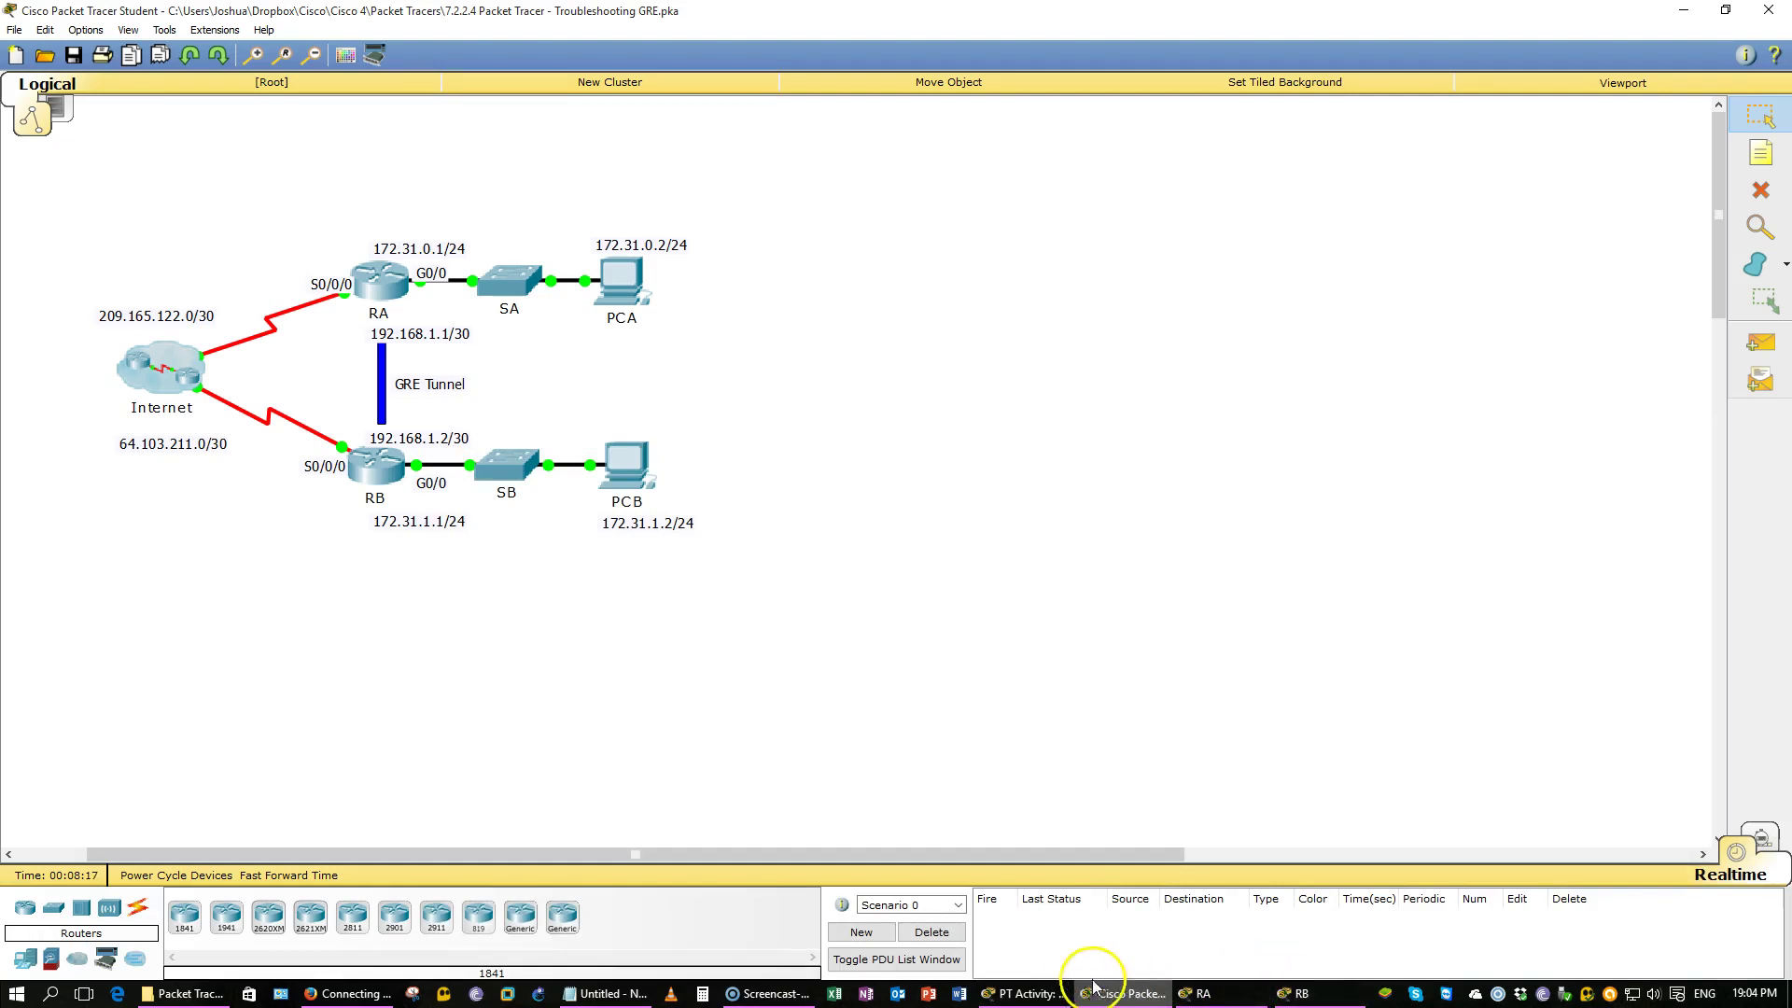
left_click(1134, 995)
left_click(1288, 993)
left_click(1211, 747)
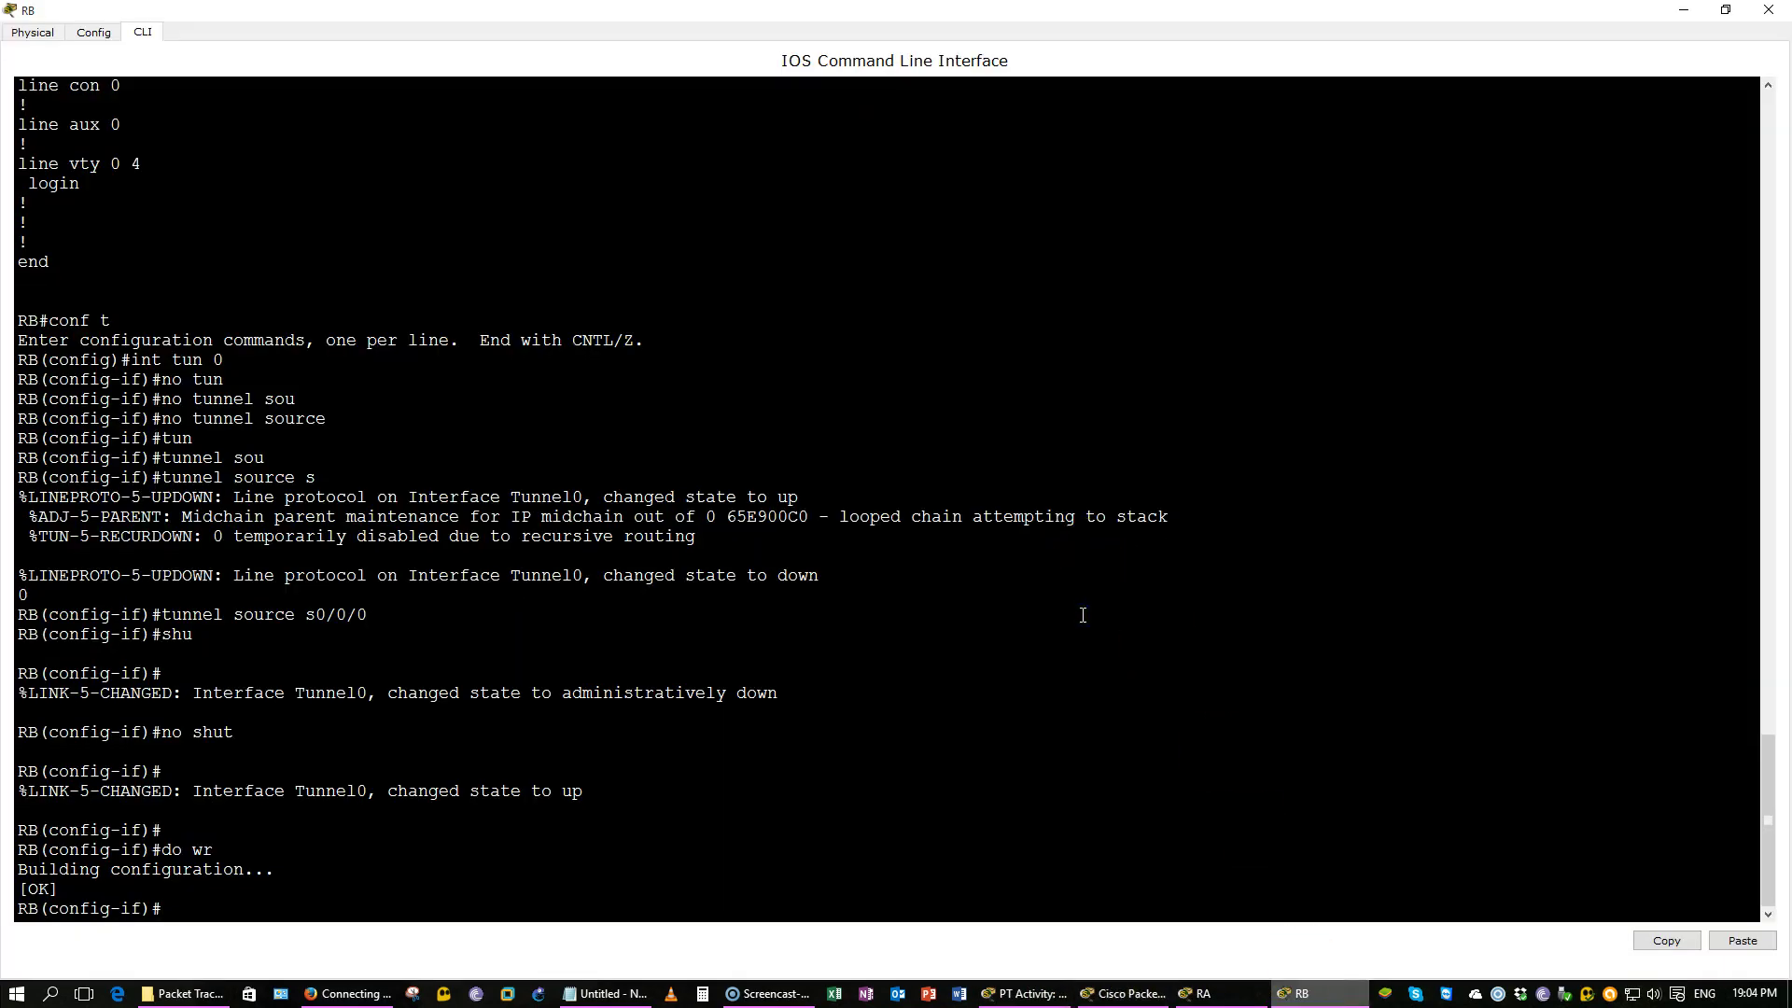
Step: Review RB's running configuration with do show run
type("do show run")
key("Return")
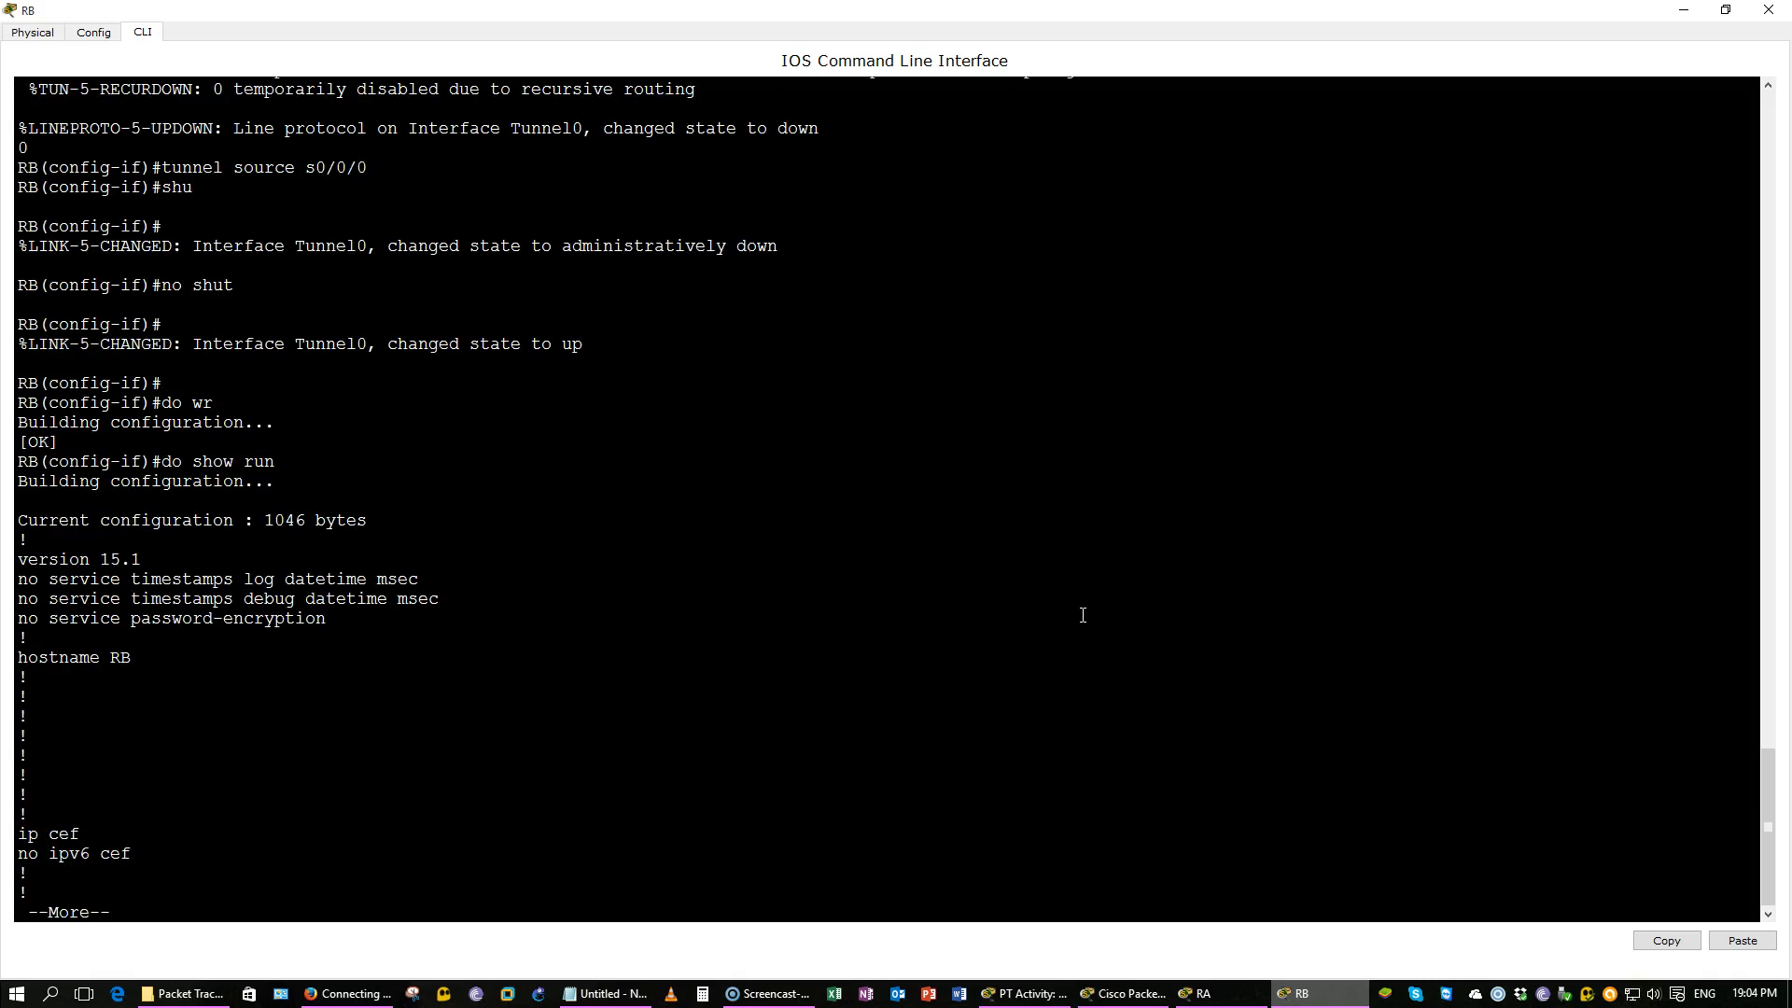
key("space")
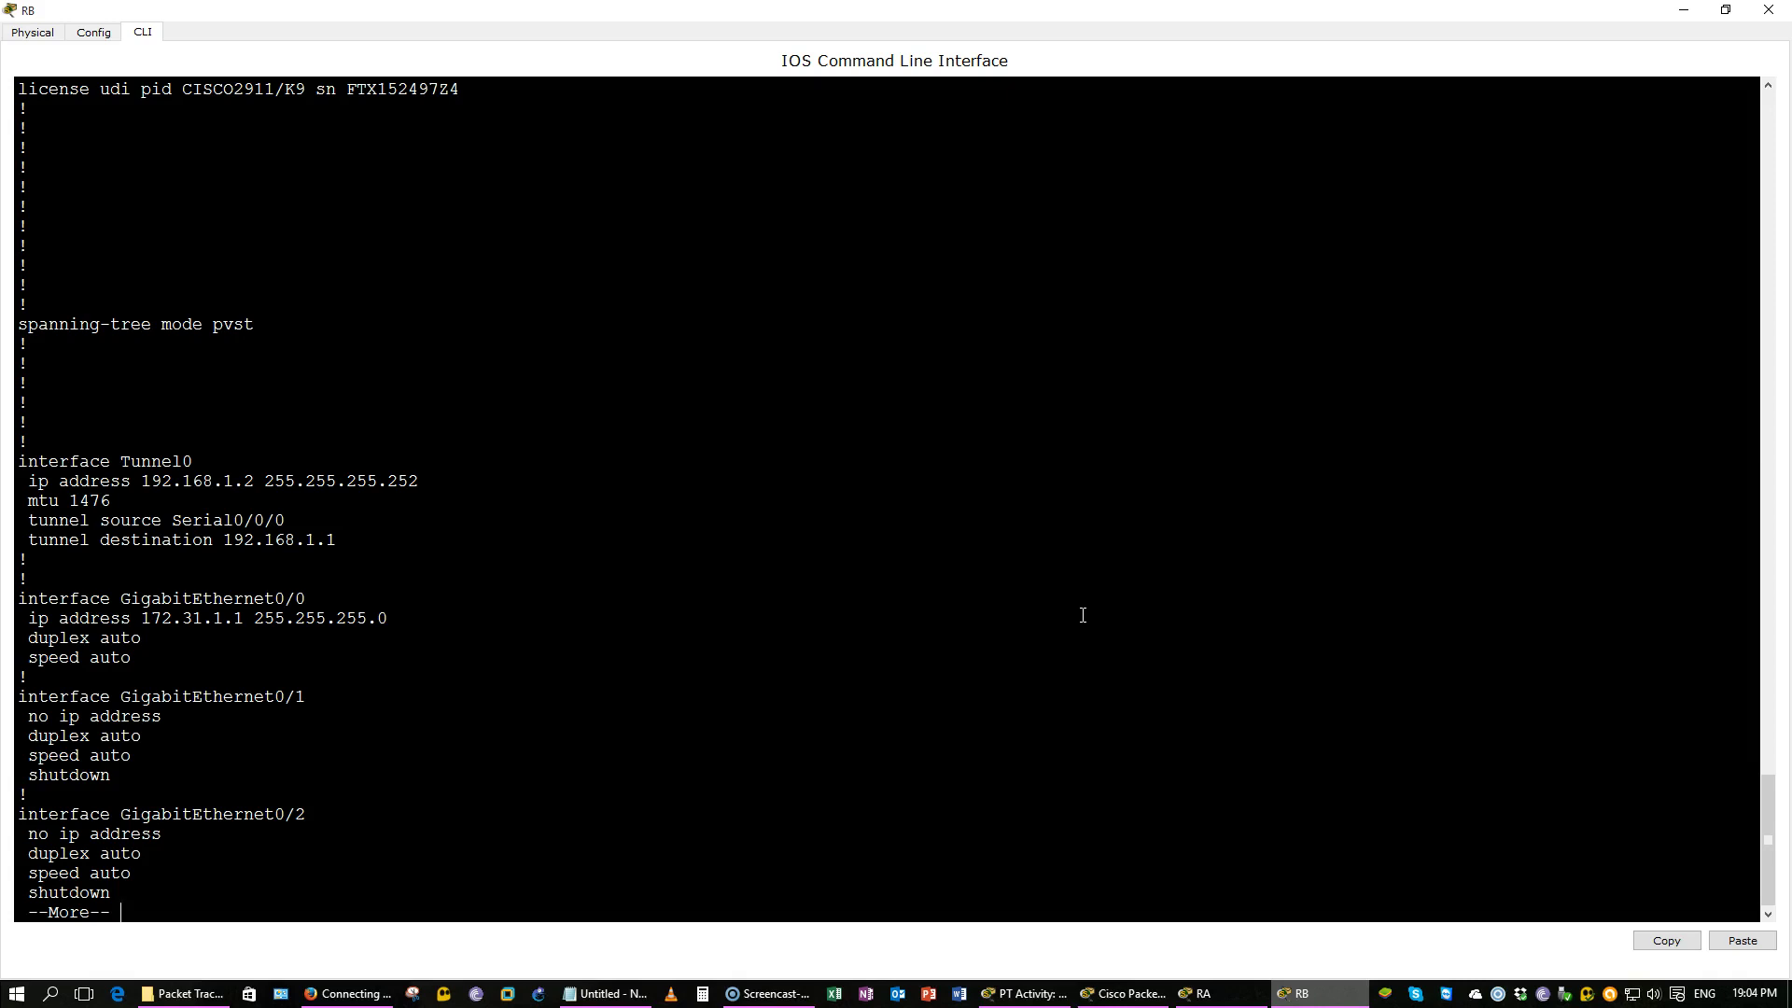
key("q")
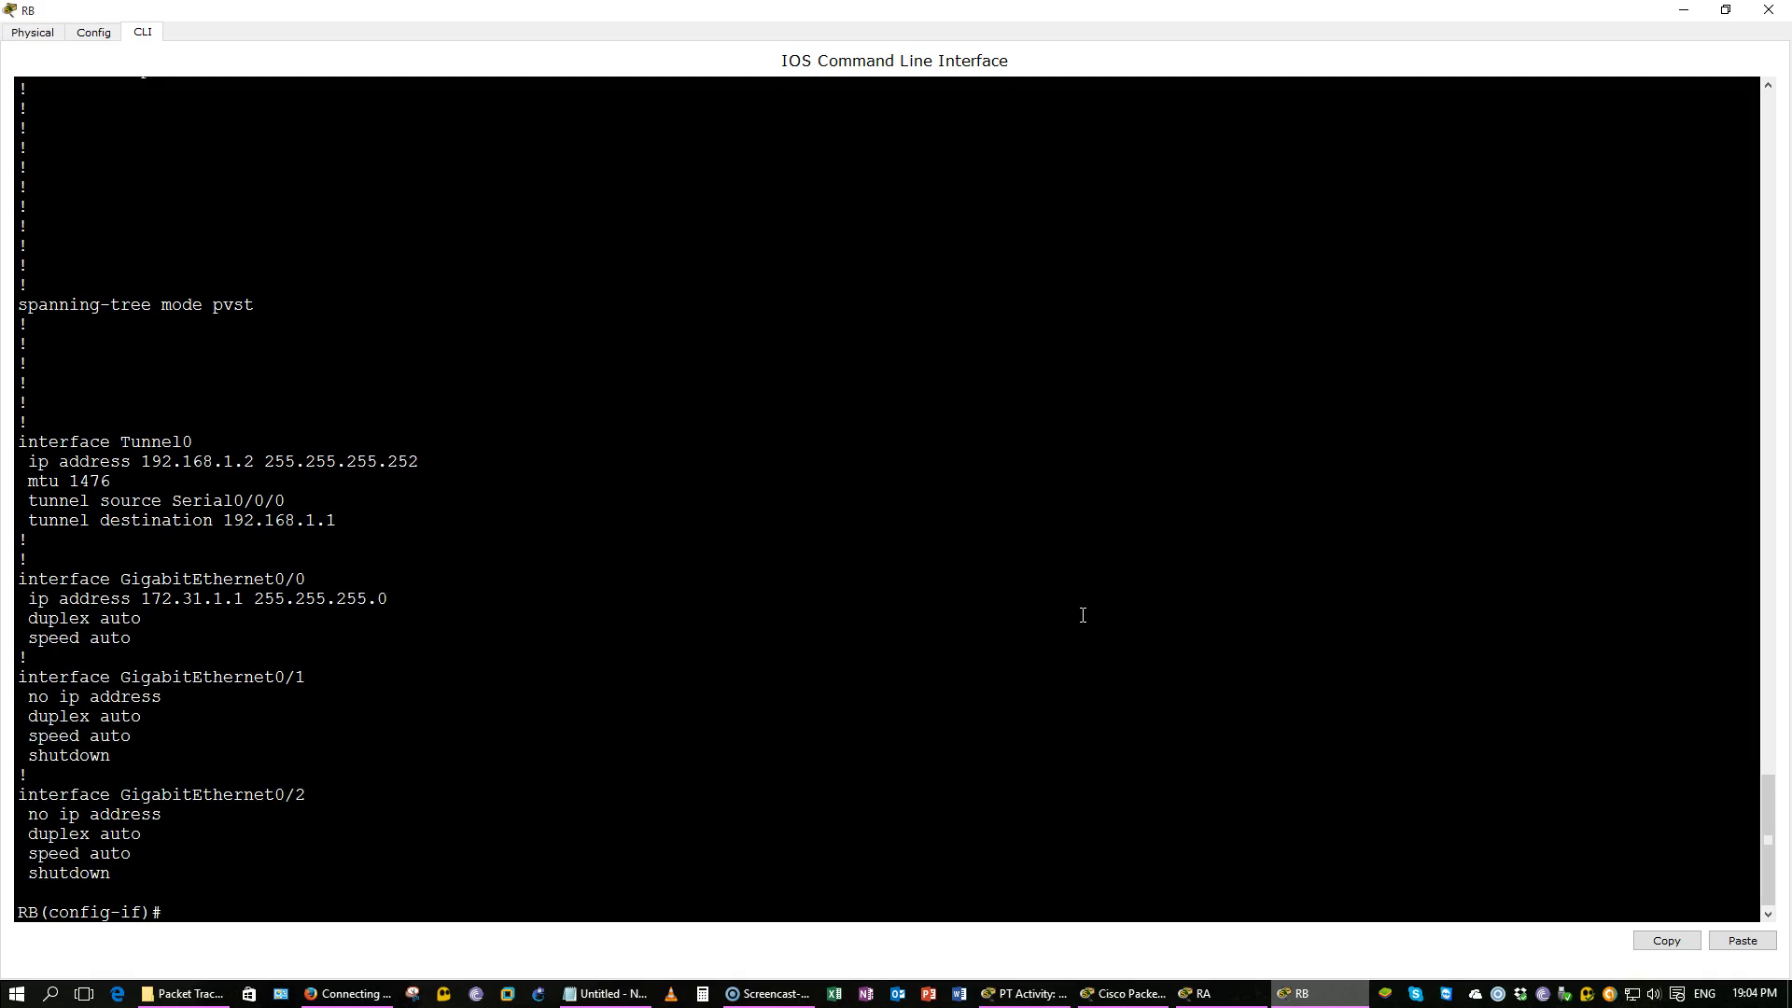
Step: Set RB's Tunnel0 to tunnel mode gre ip, save with do wr, and return to the topology
type("tun")
key("Tab")
type("mo")
key("Tab")
type("gre")
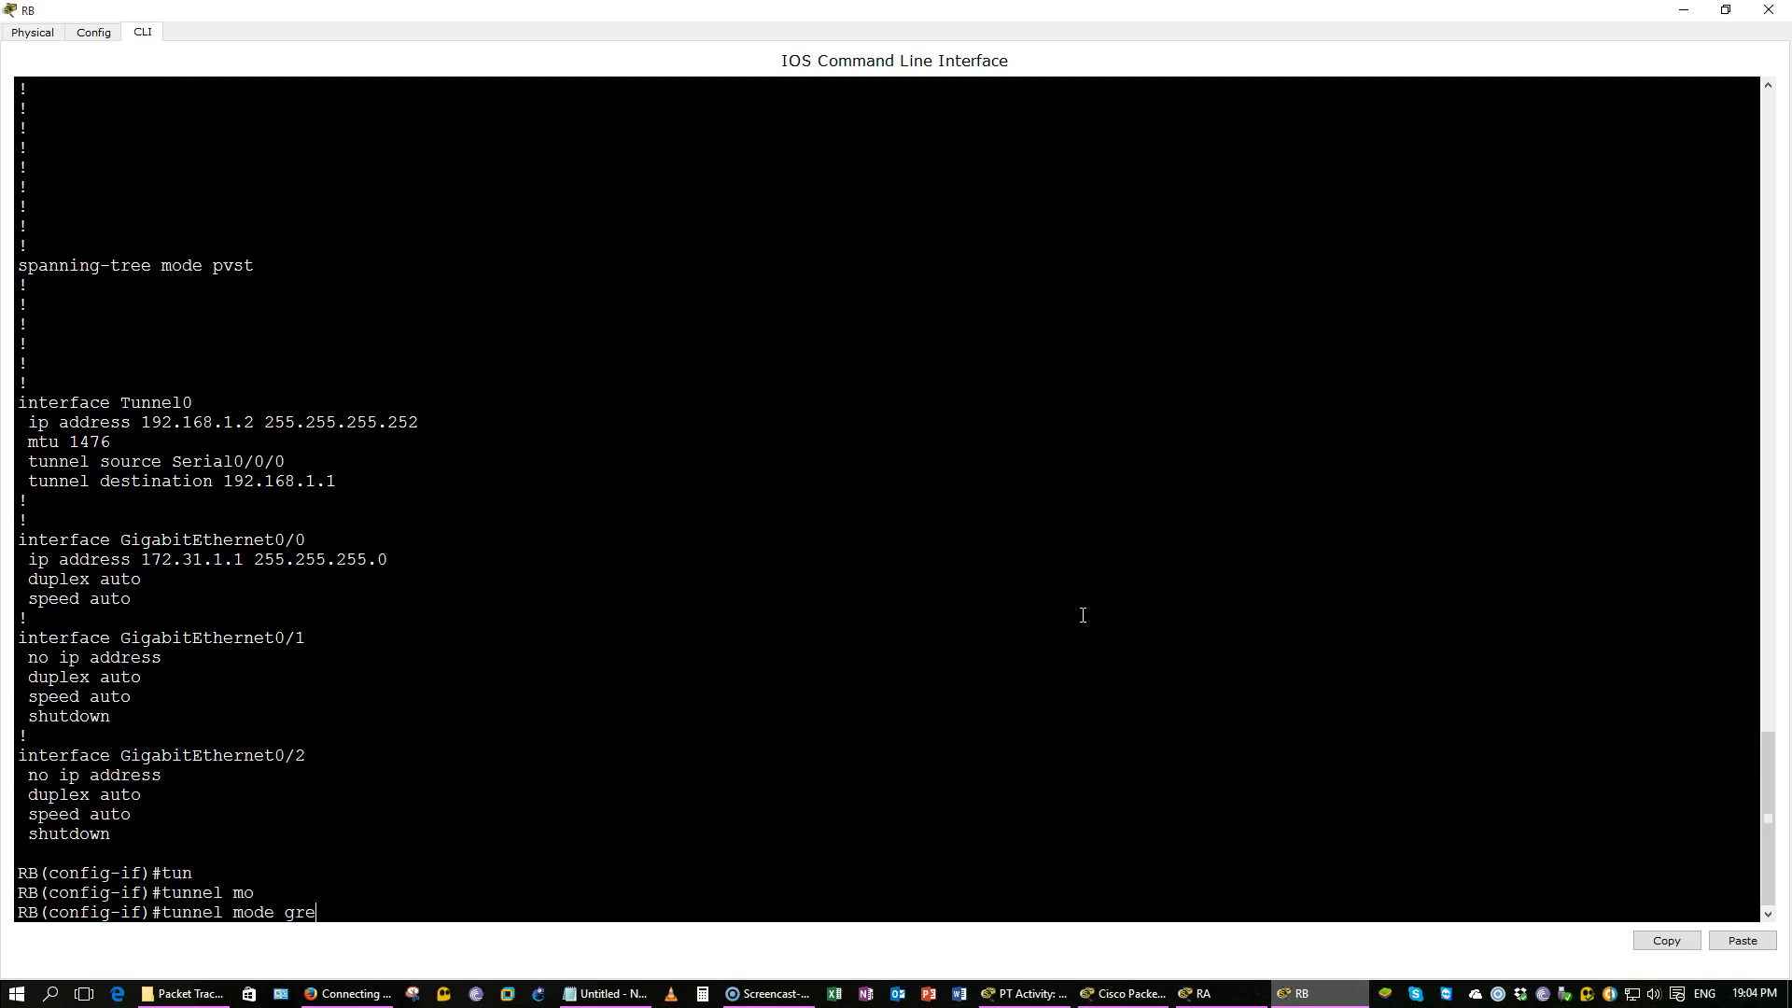
type(" ip")
key("Return")
type("do wr")
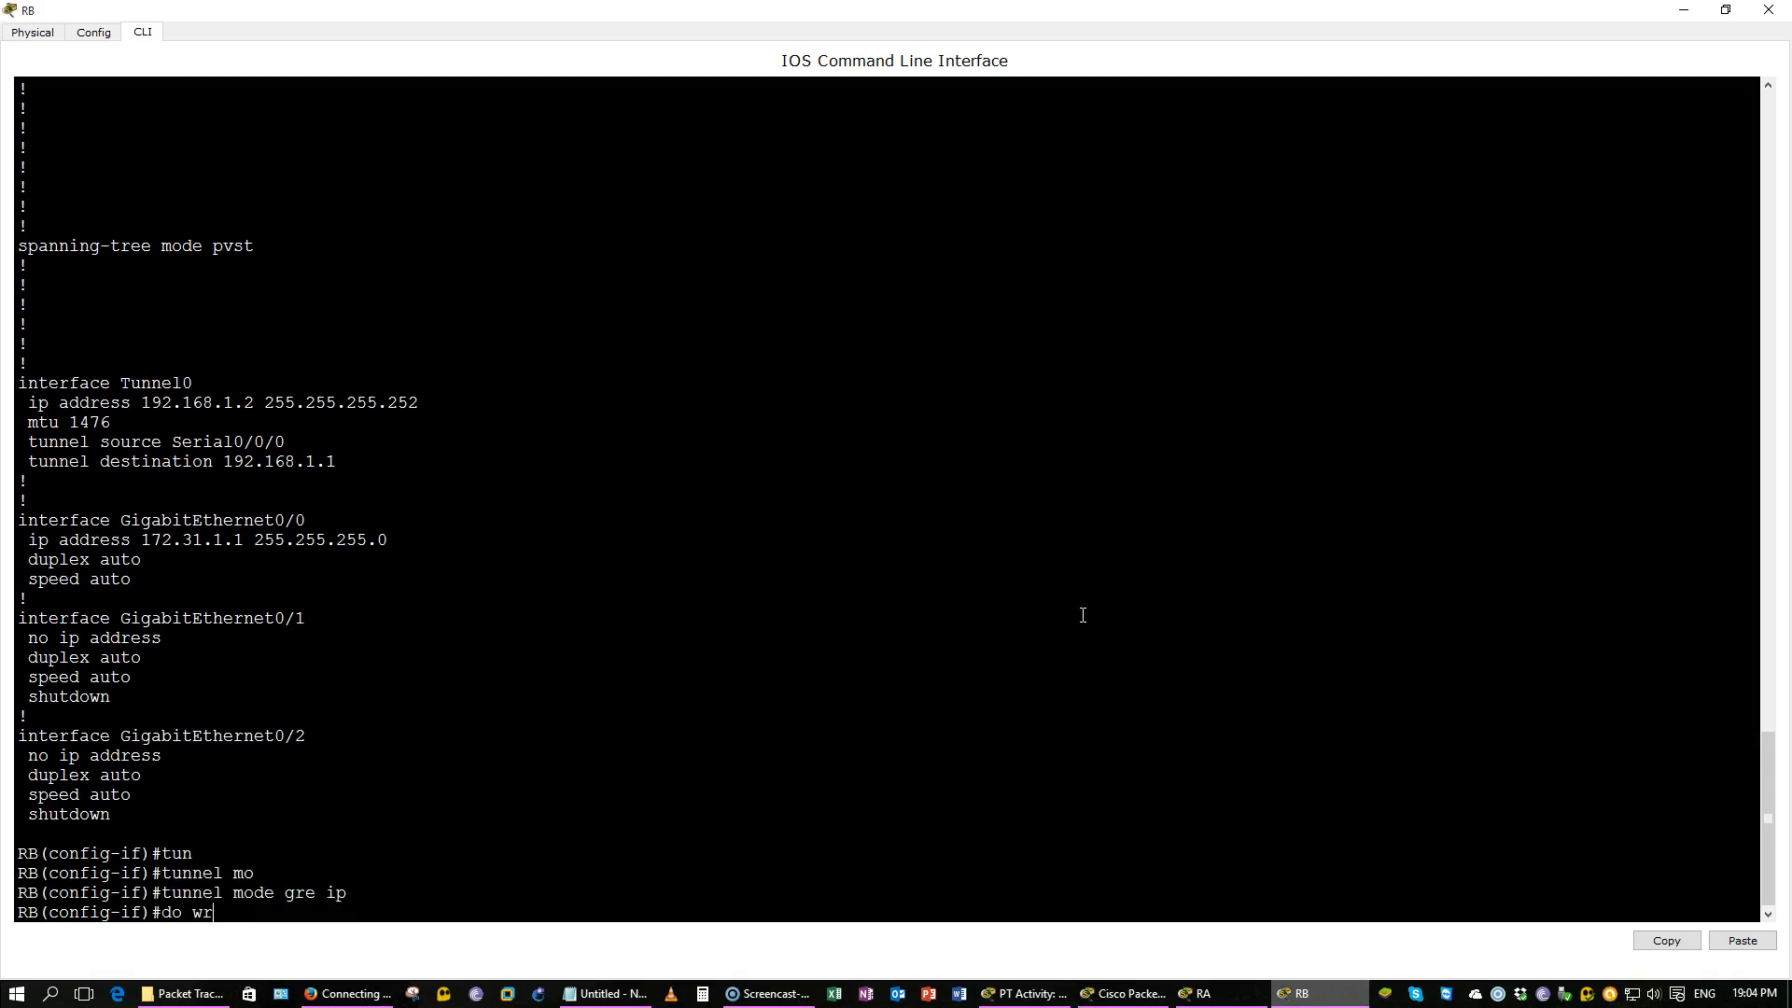
key("Return")
left_click(1035, 995)
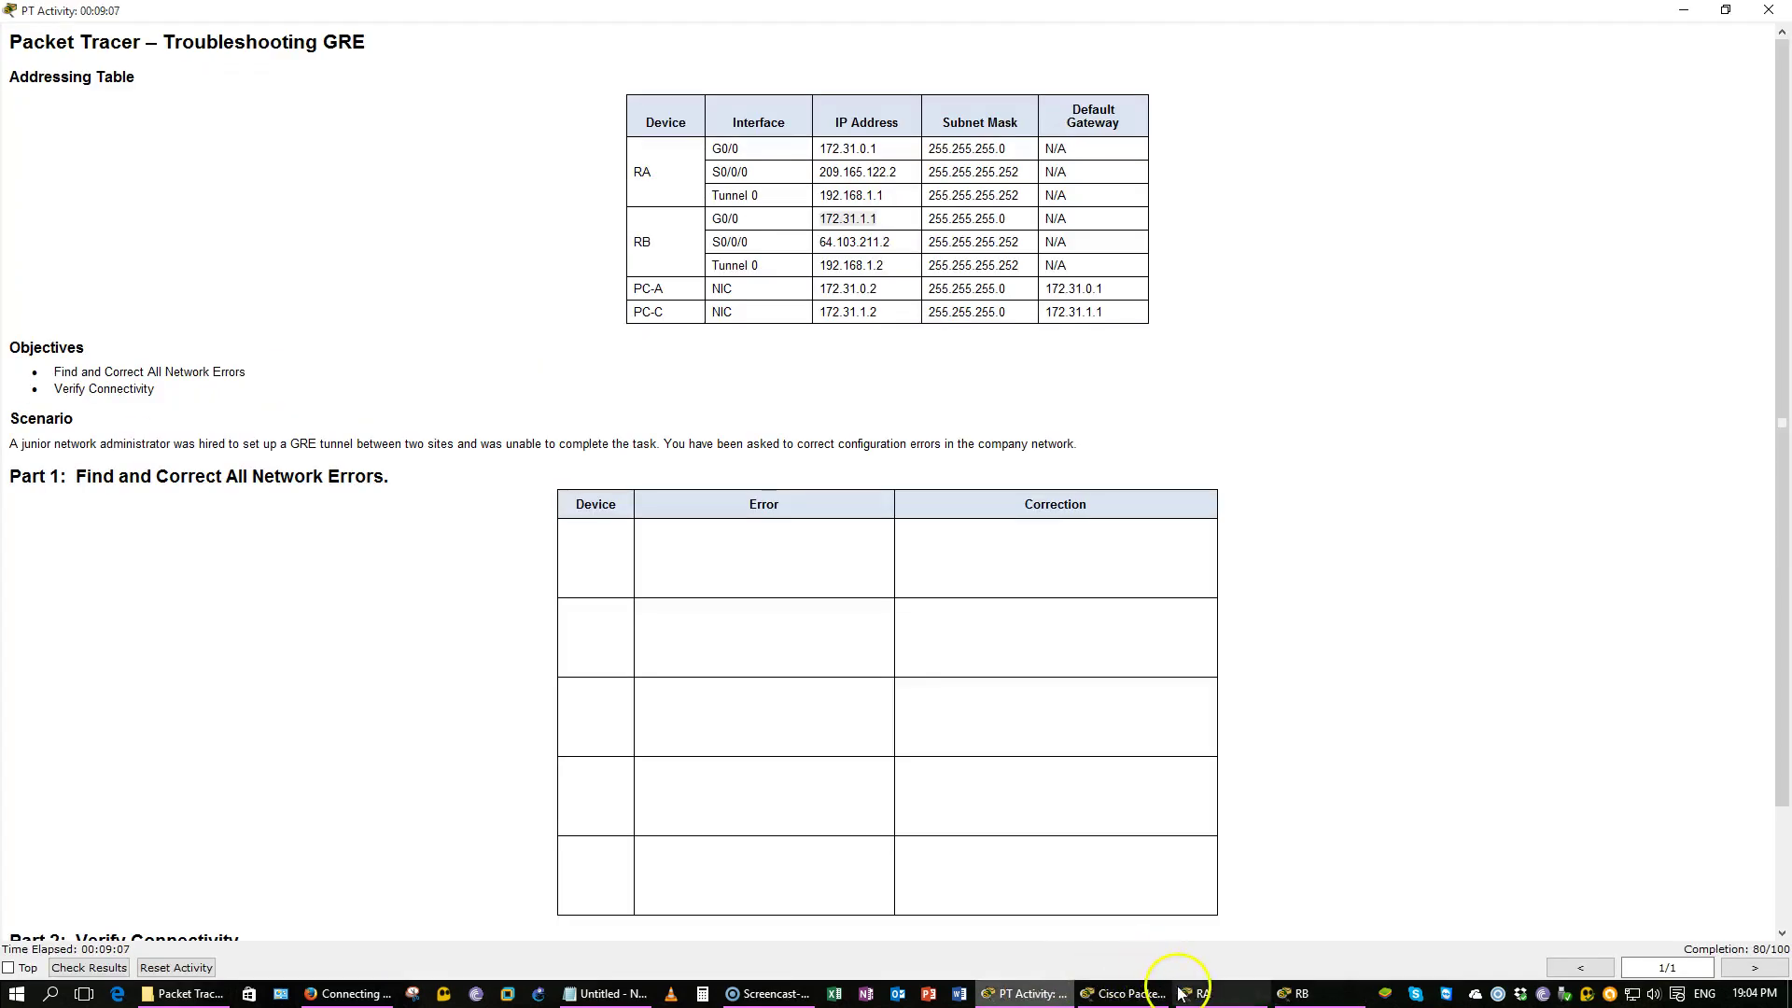
Step: In RA's CLI, set interface Tunnel0 to tunnel mode gre ip and save with do wr
left_click(1223, 994)
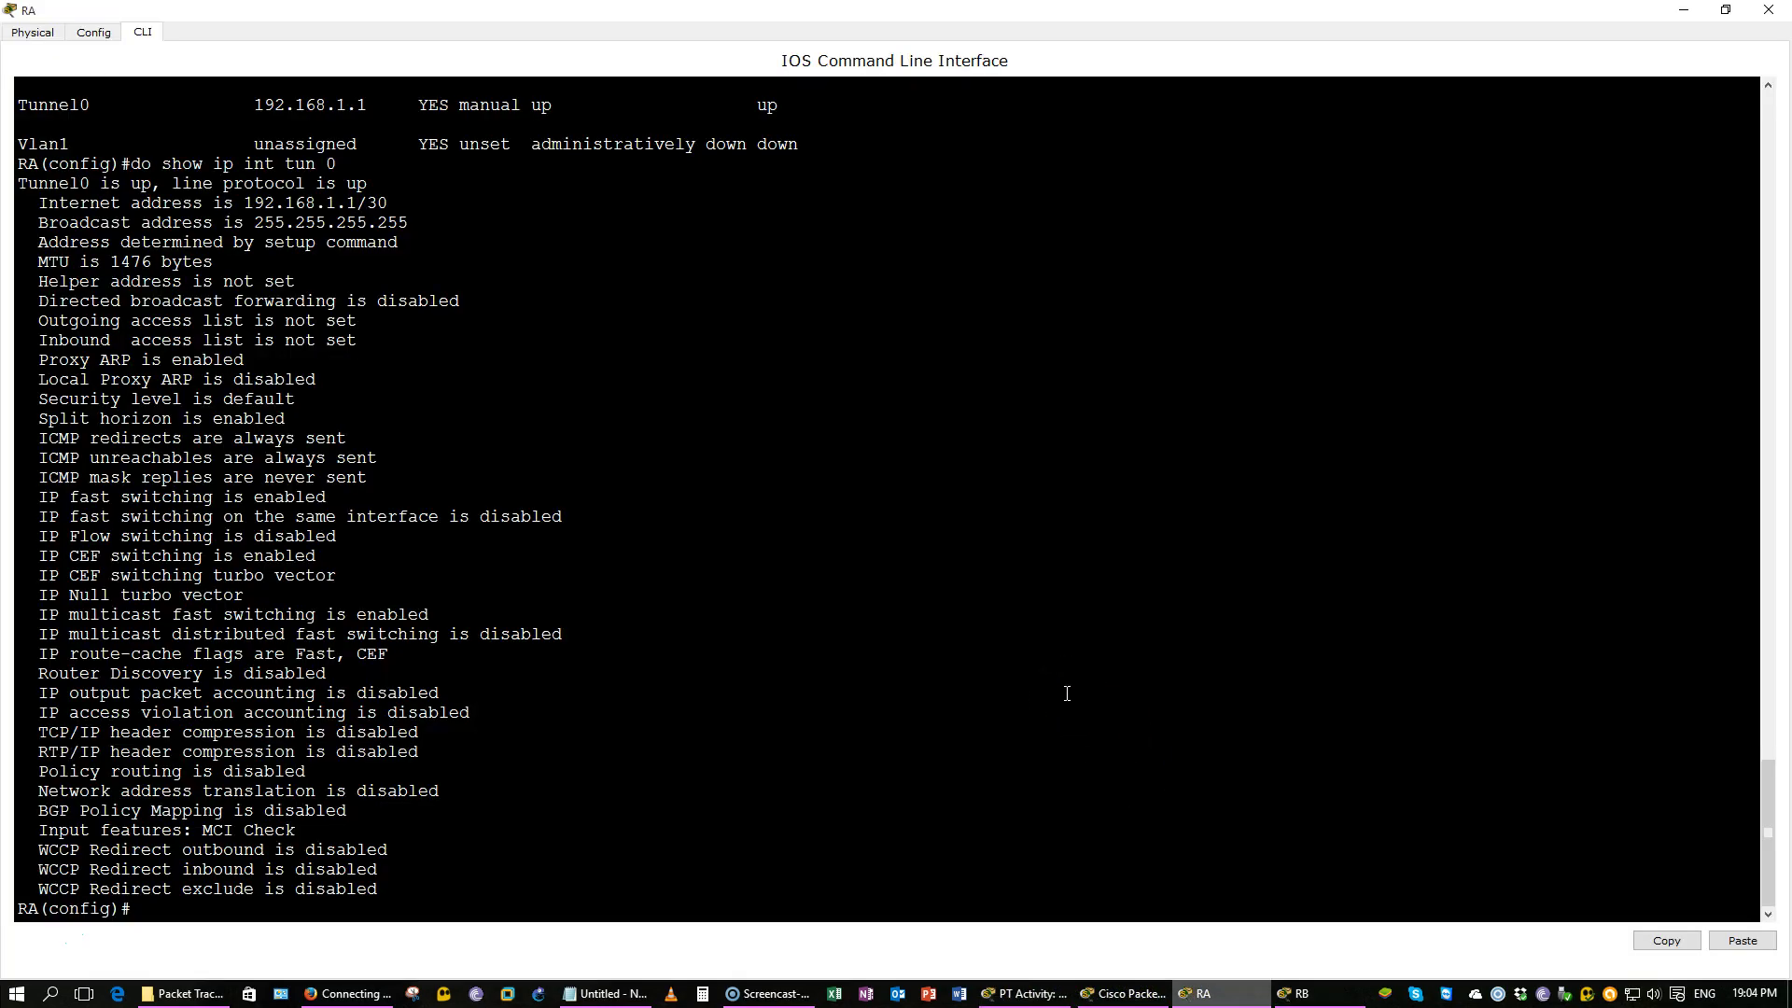
left_click(1068, 692)
type("int tun 0")
key("Return")
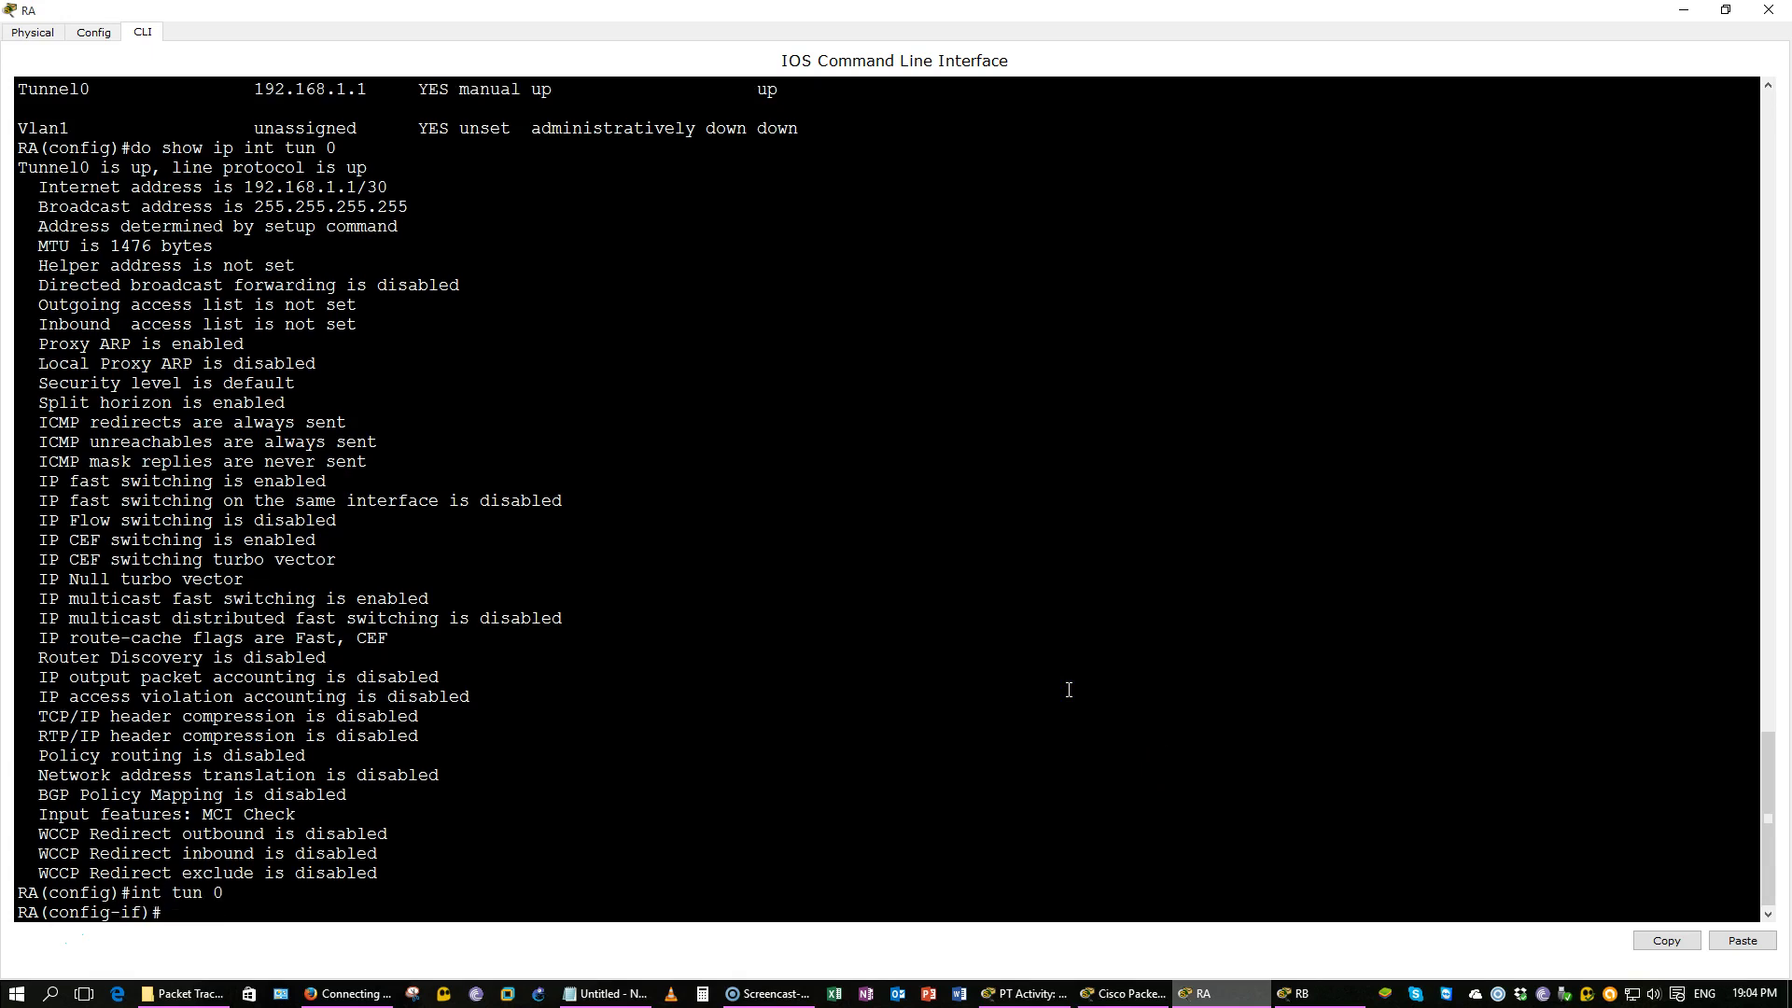
key("Tab")
key("Tab")
type("mo")
key("Tab")
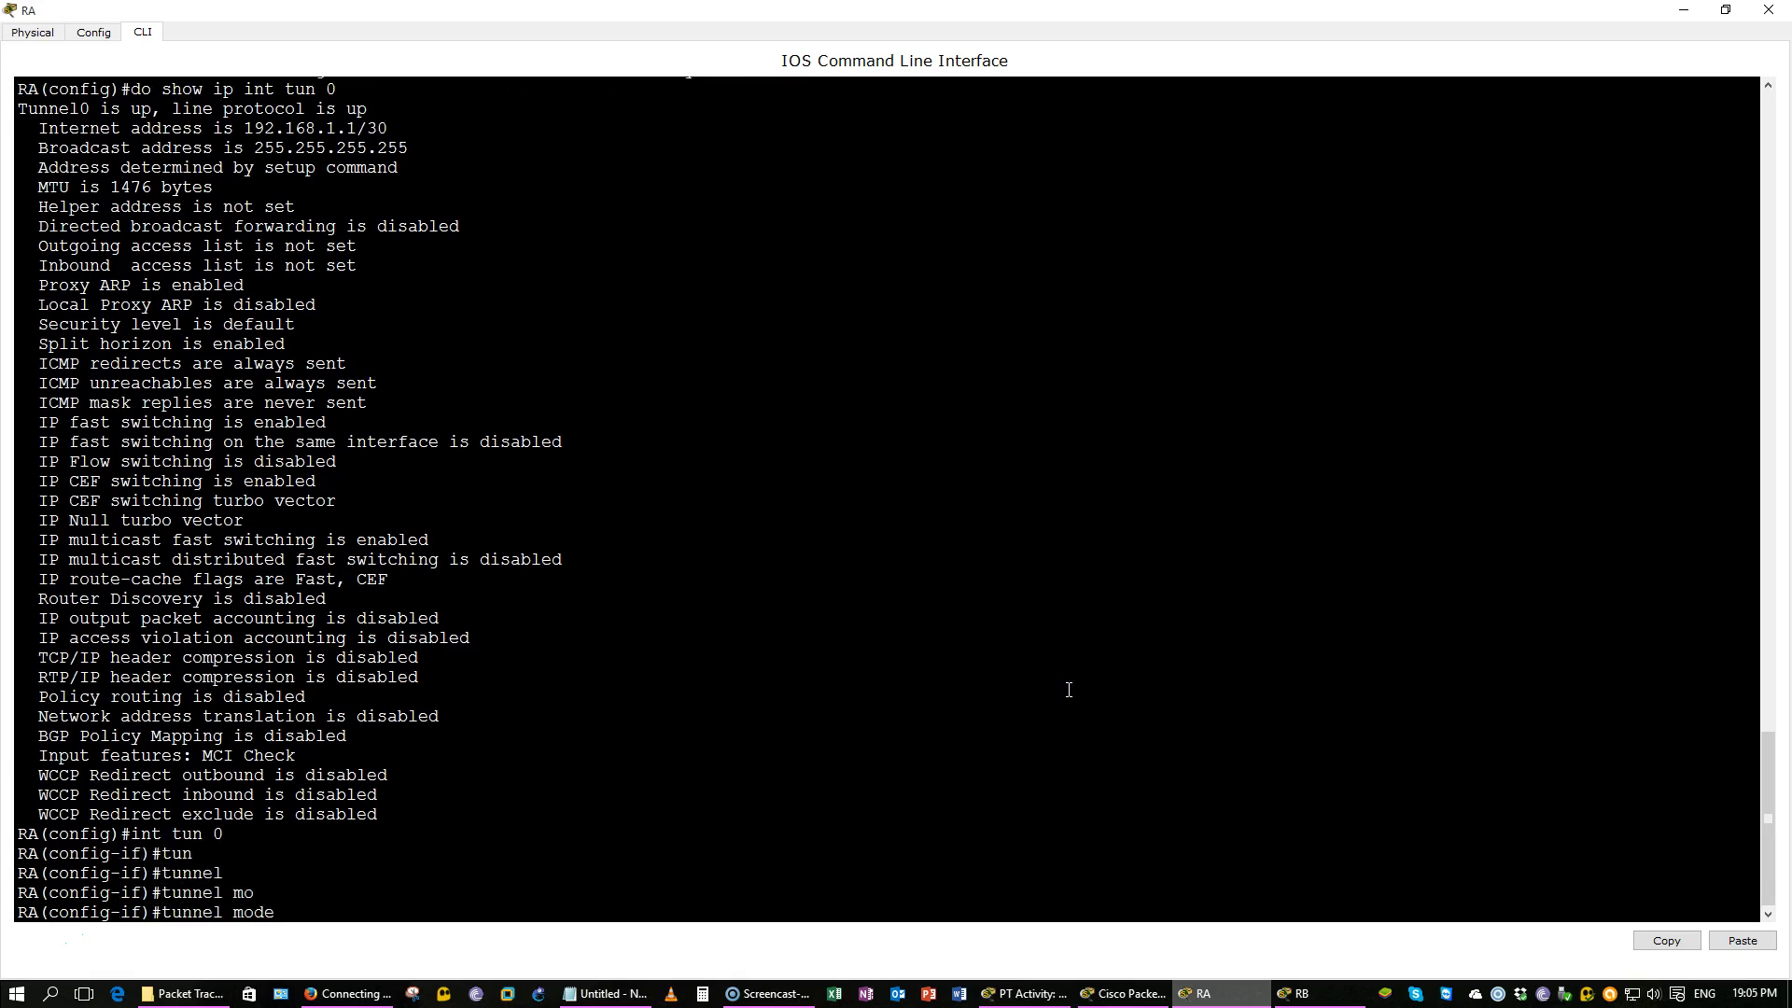
type("gre ip")
key("Return")
type("do wr")
key("Return")
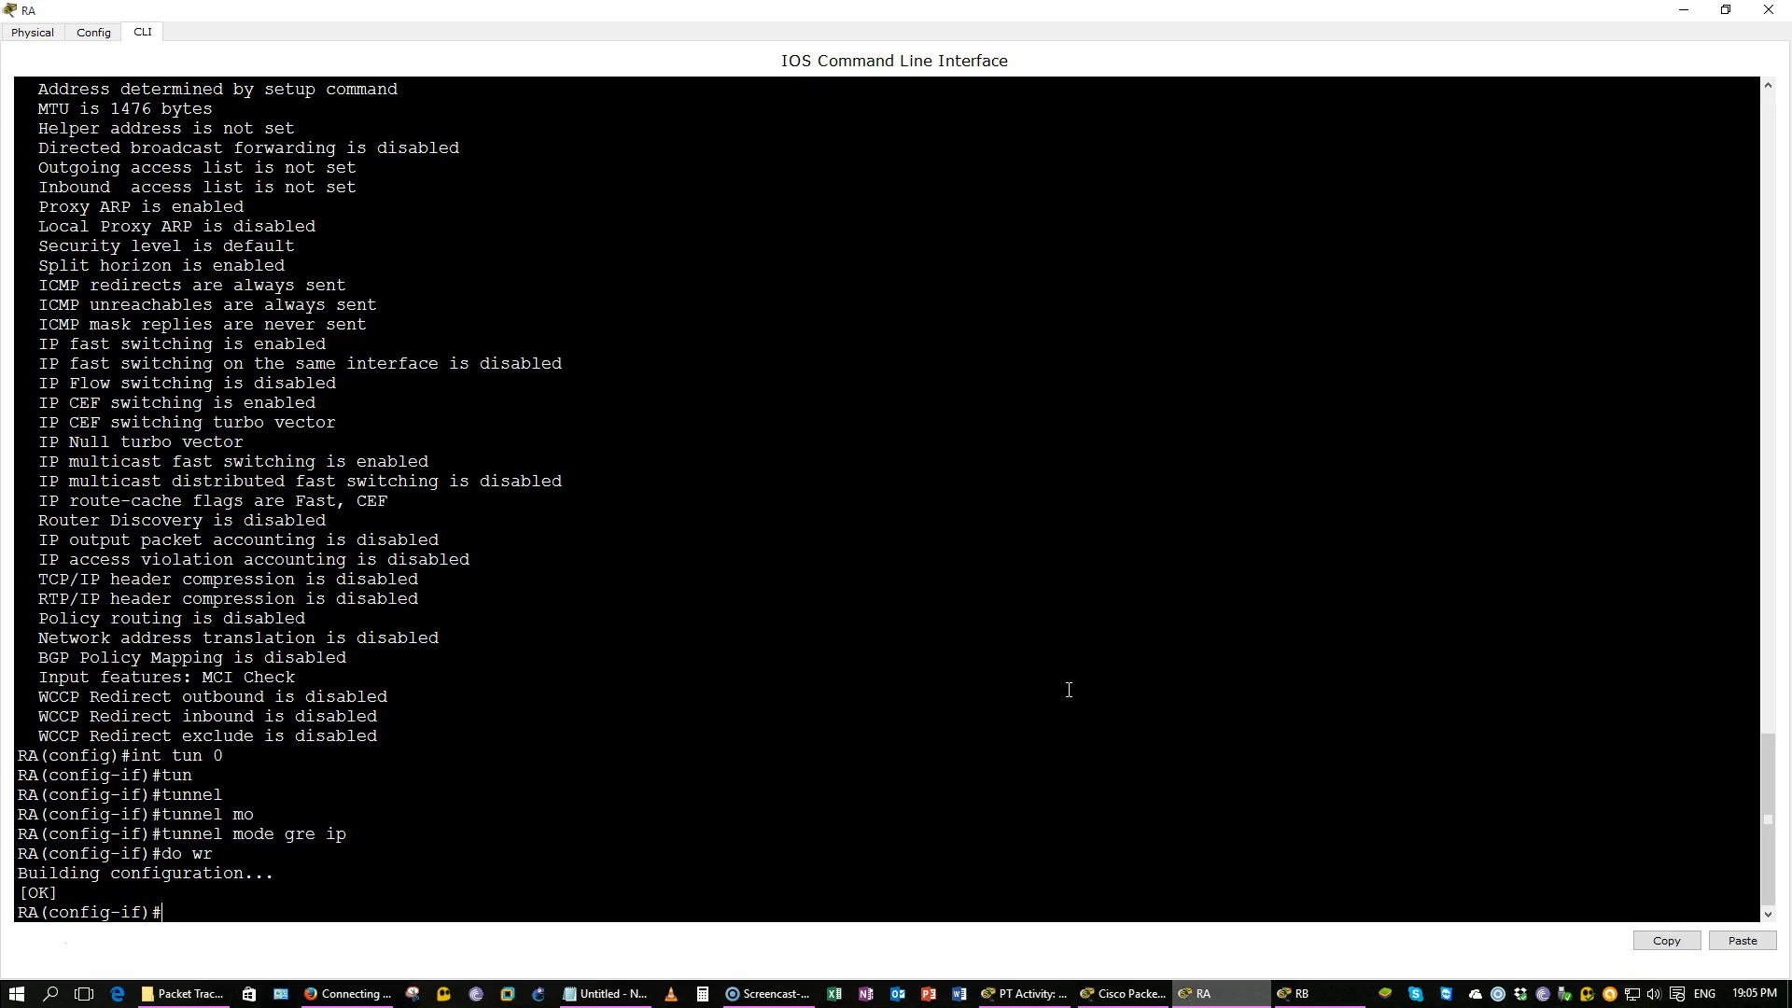
Step: Hide RA's terminal and shrink RB's terminal so the activity sheet is visible
left_click(1685, 10)
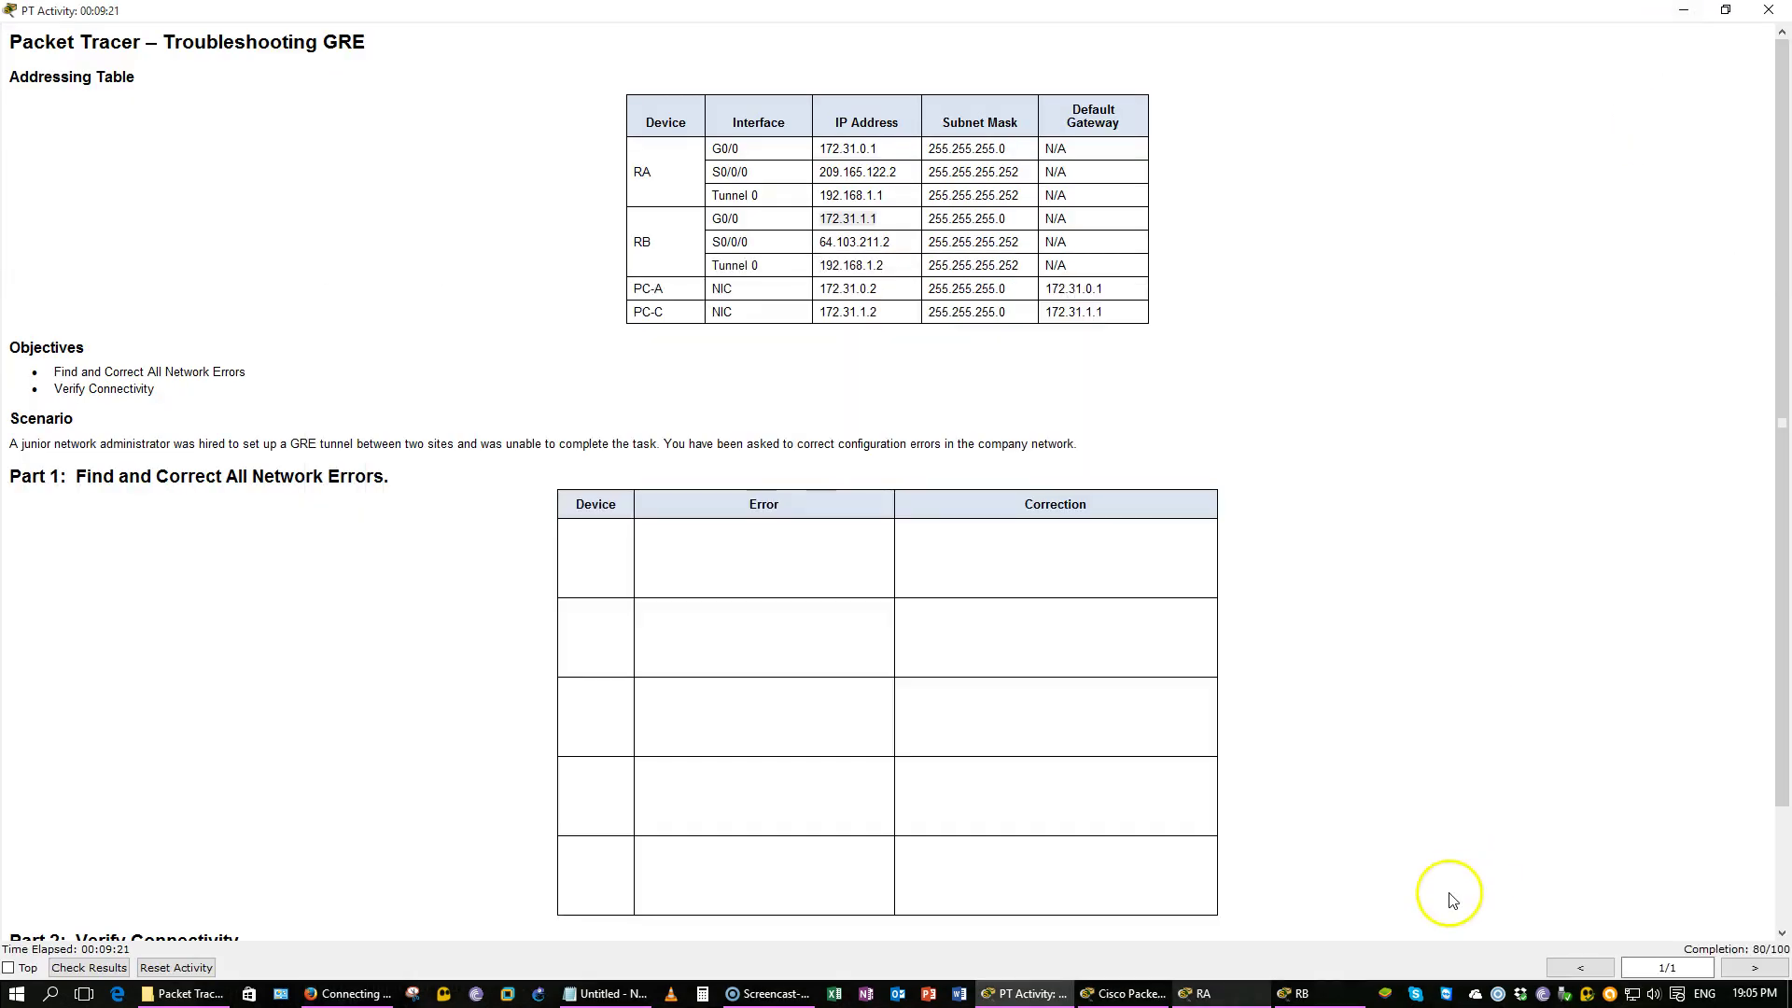
left_click(1286, 991)
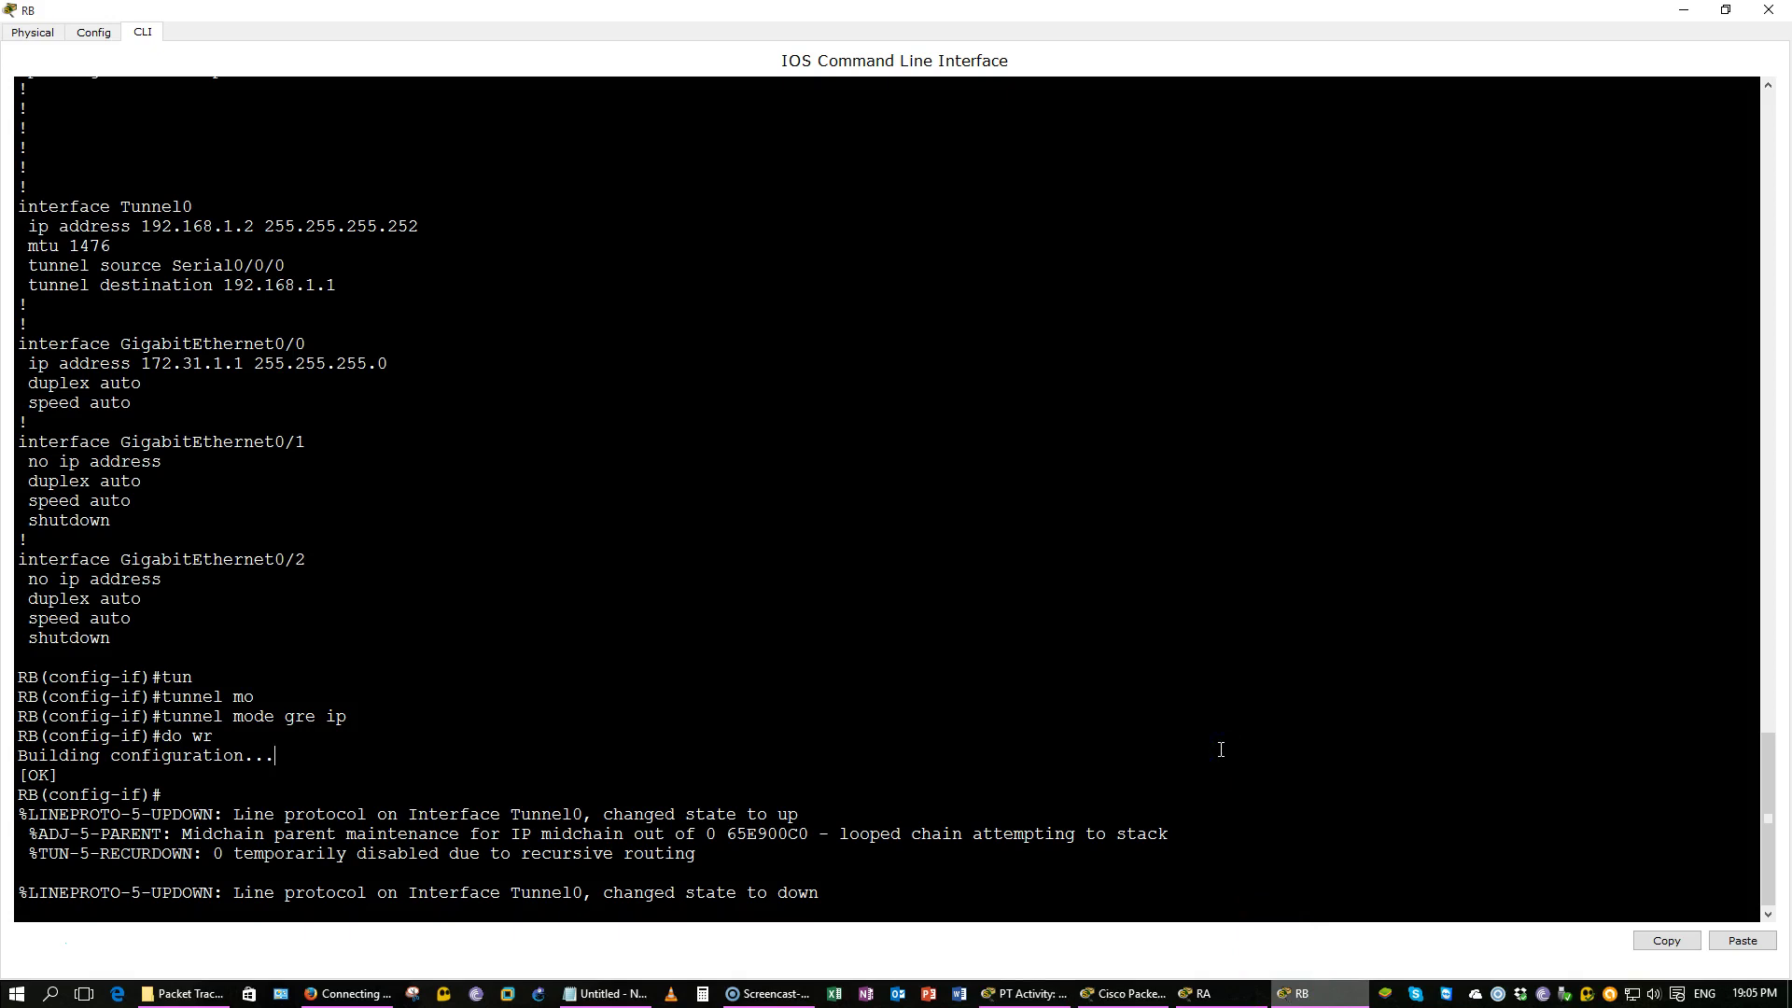
scroll(1221, 750, "up", 4)
scroll(1221, 750, "up", 7)
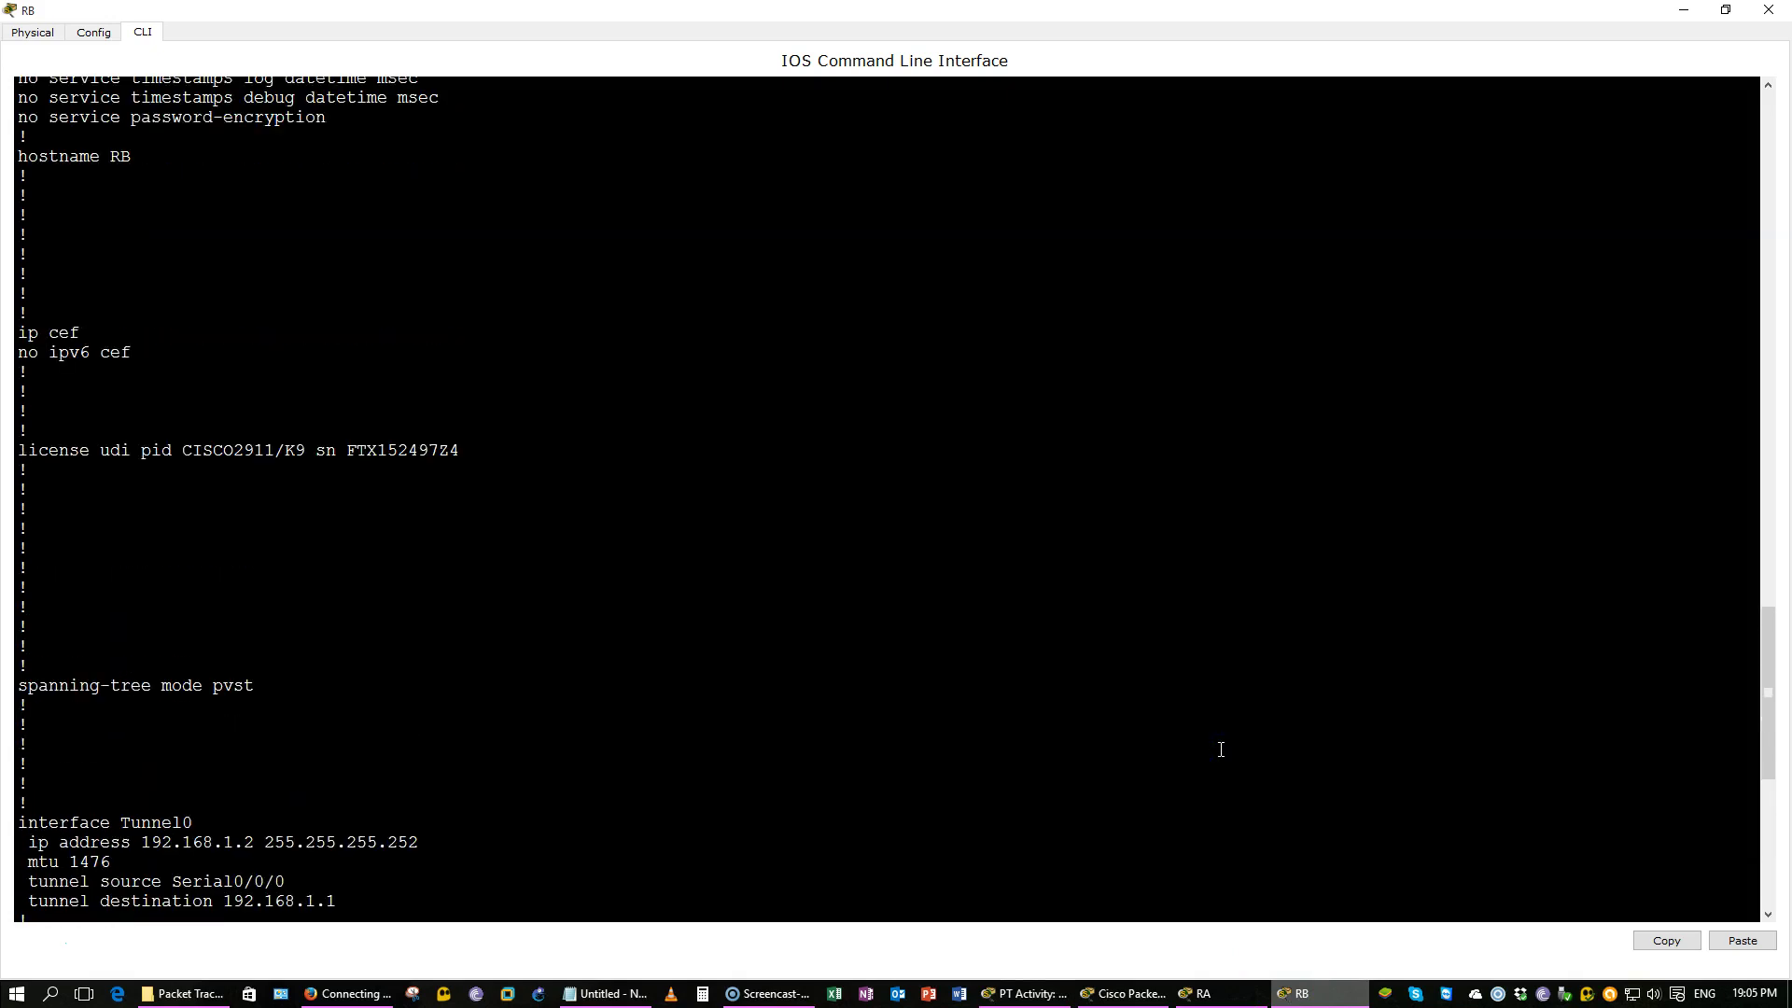
scroll(1221, 750, "up", 17)
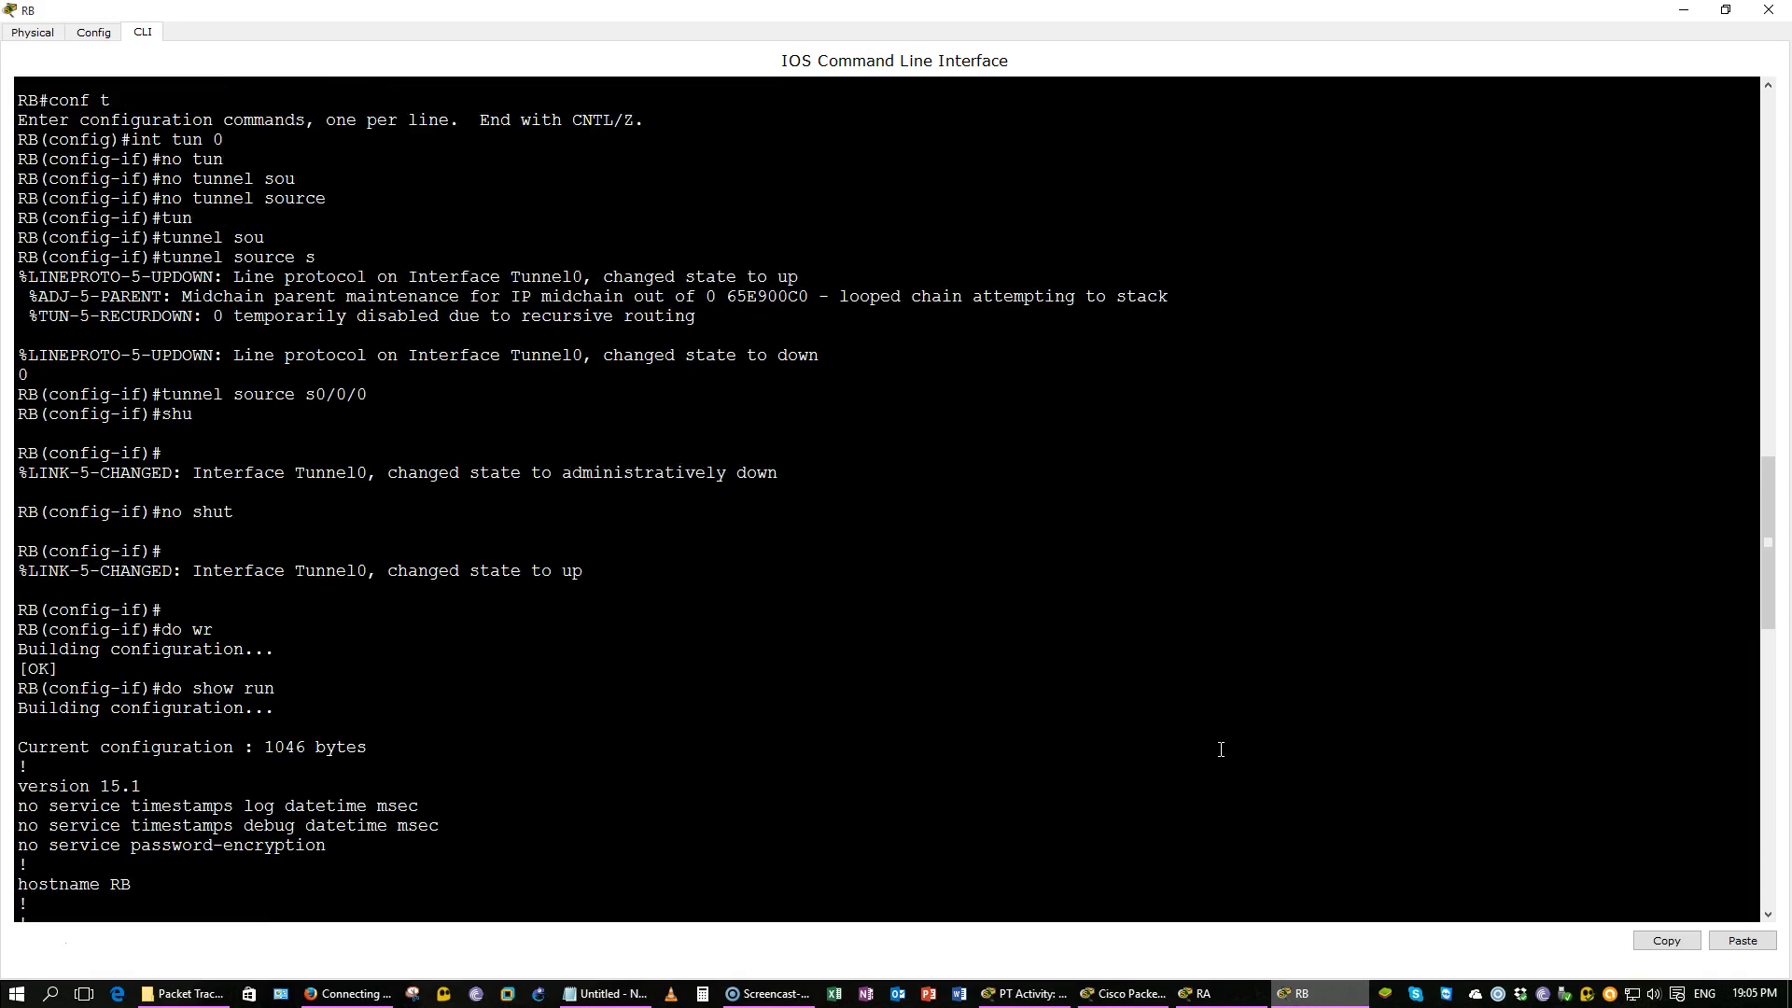
scroll(1221, 749, "up", 4)
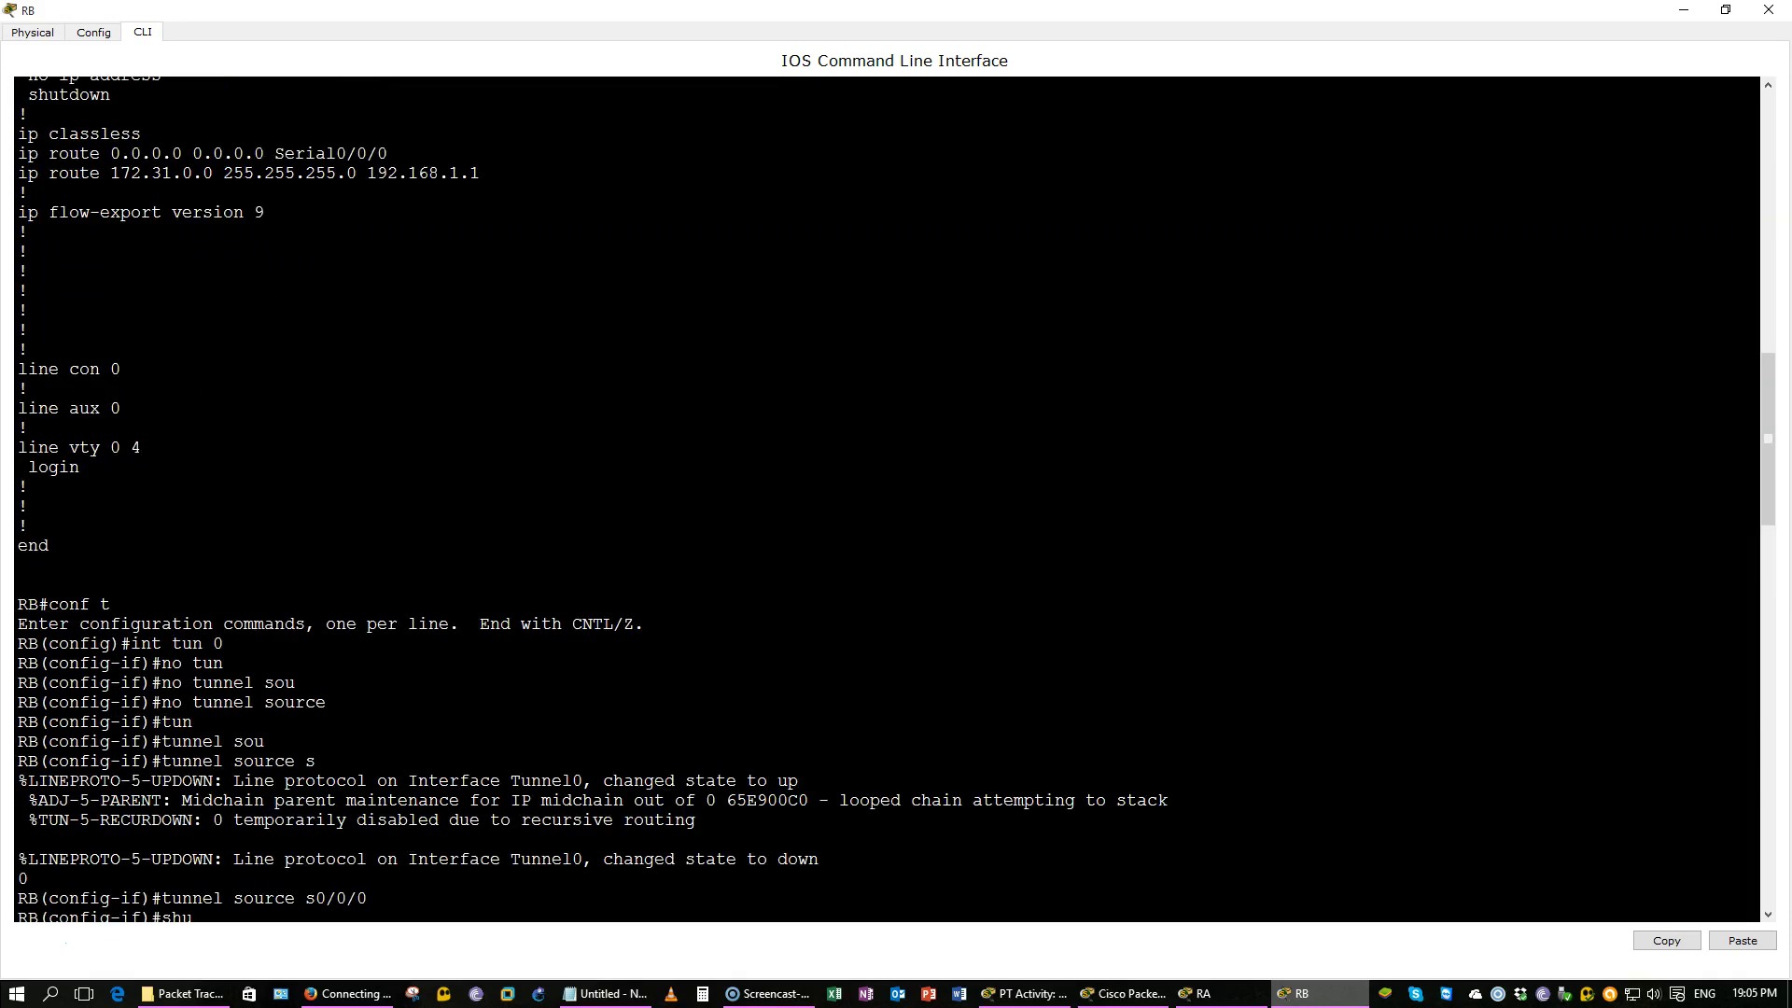
left_click_drag(691, 9, 928, 247)
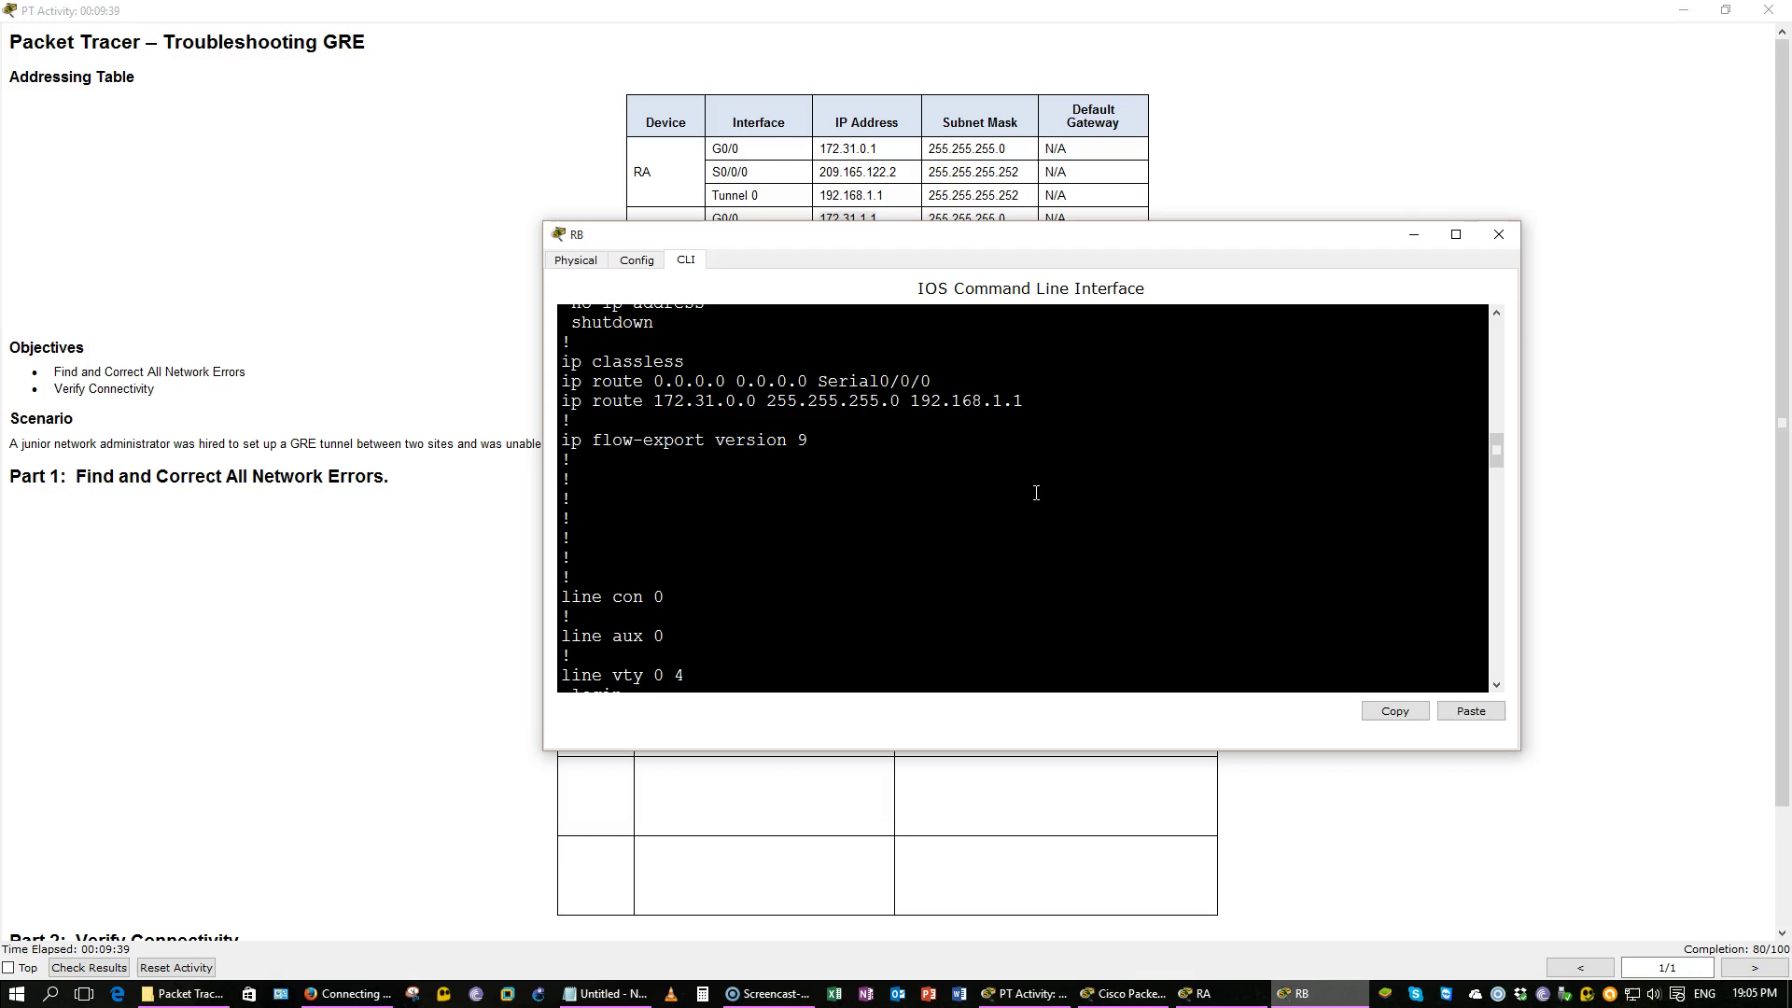
left_click(28, 969)
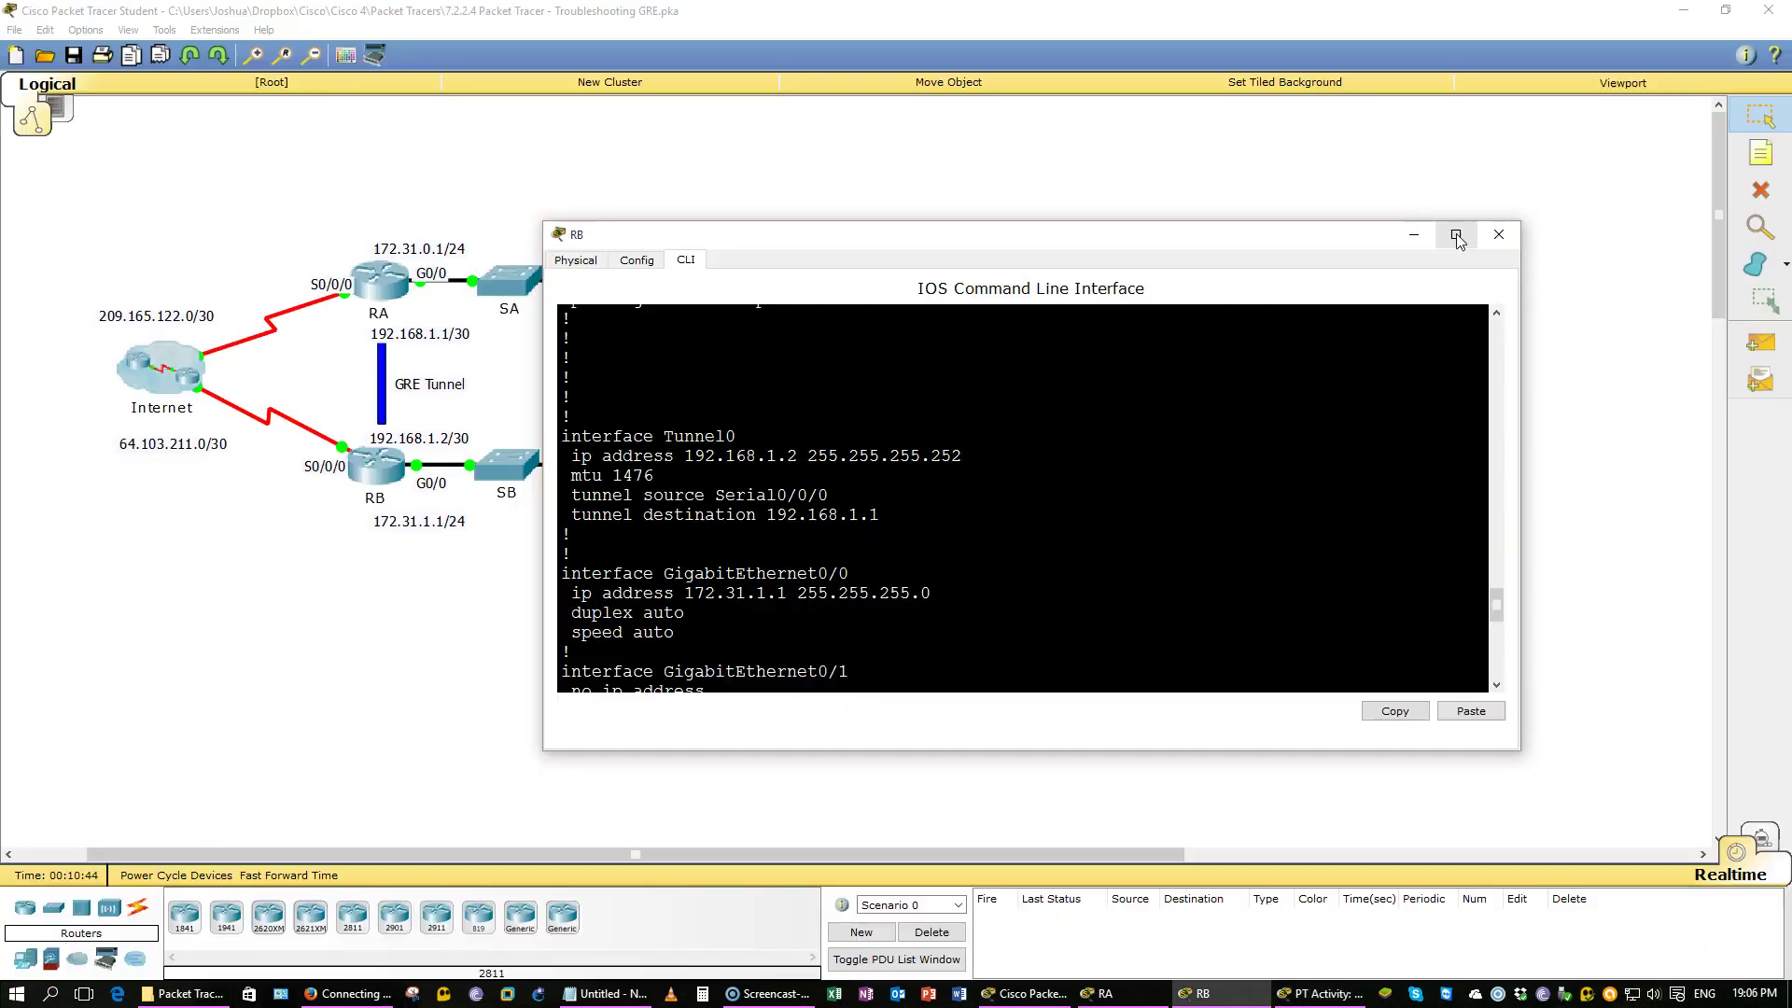
Step: Maximize RB's terminal and select its tunnel destination address 192.168.1.1
left_click(1455, 235)
scroll(1165, 510, "up", 6)
scroll(1166, 511, "down", 6)
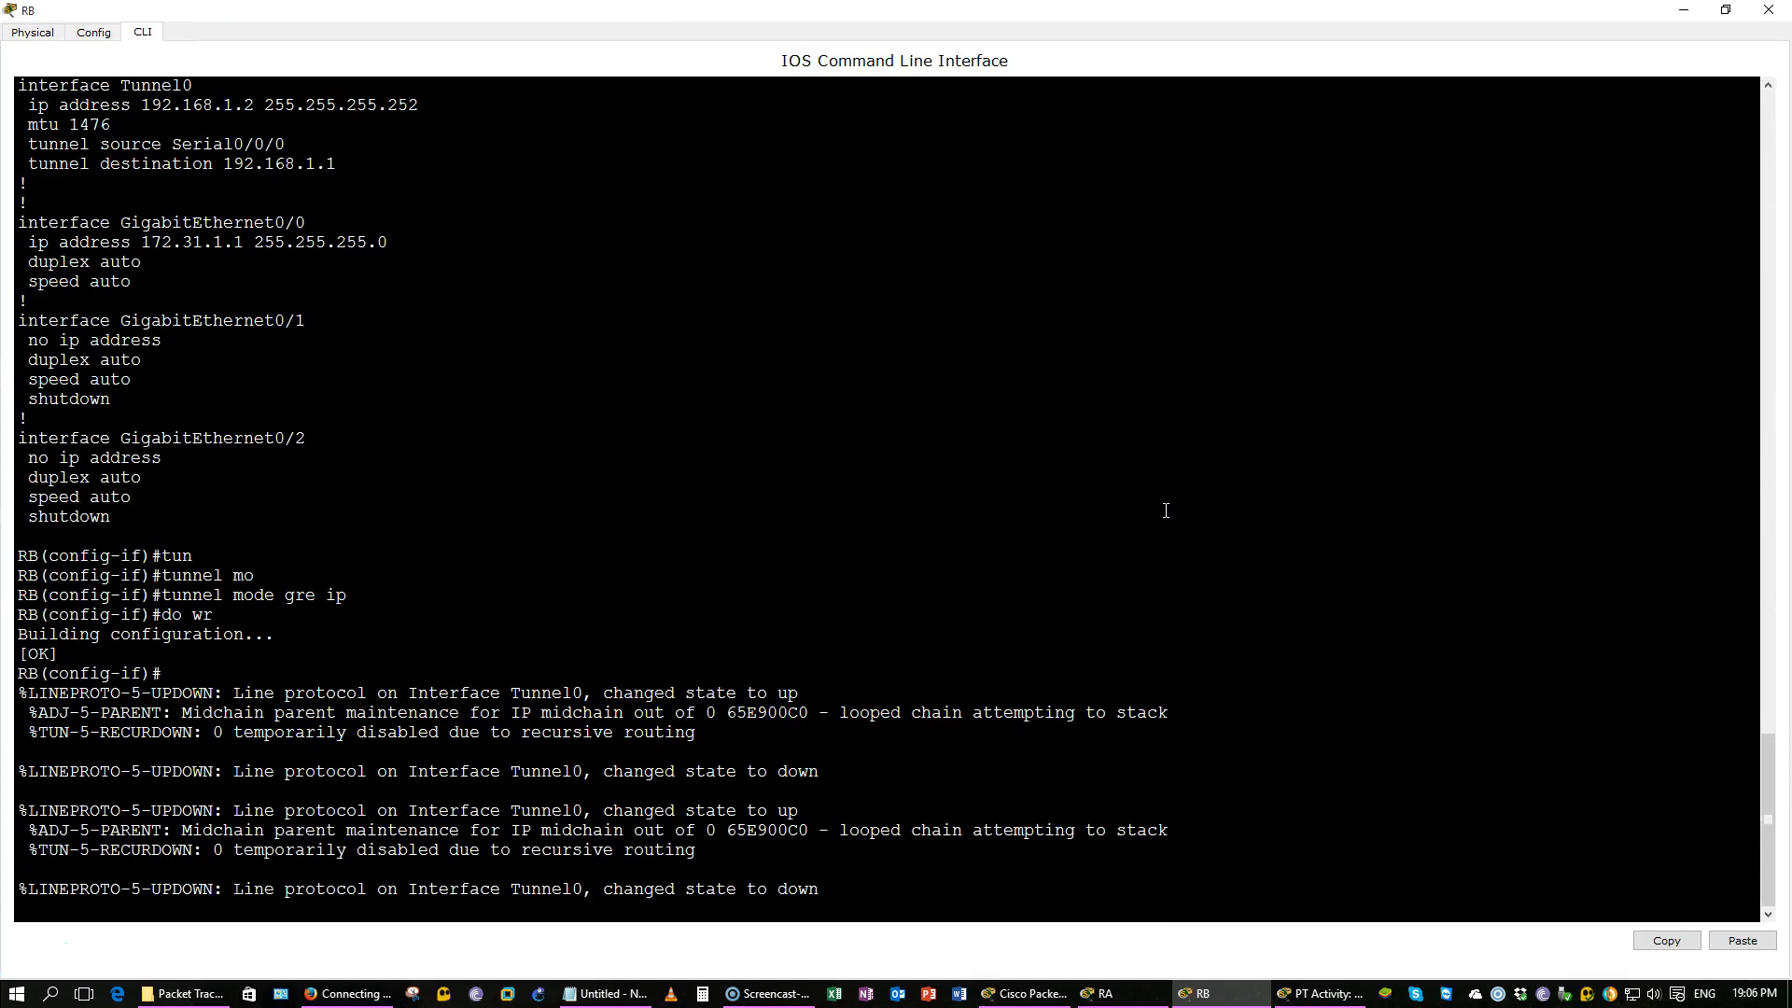
scroll(1156, 508, "up", 7)
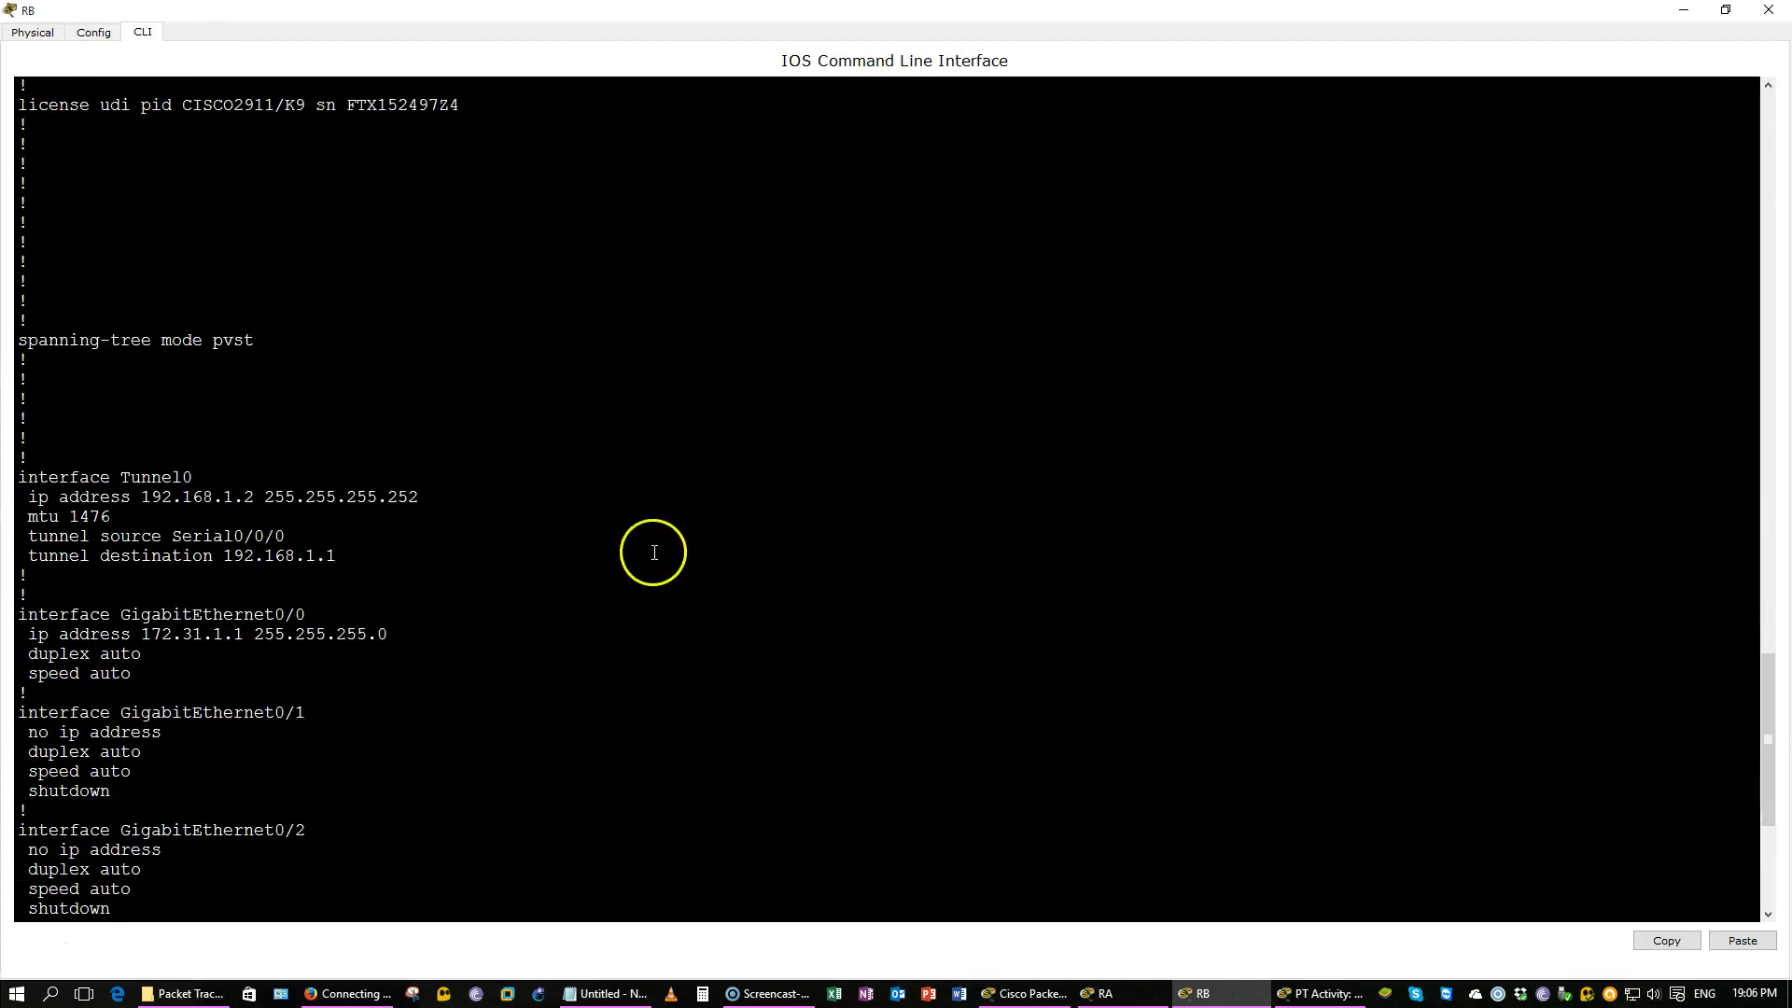
left_click_drag(344, 556, 225, 557)
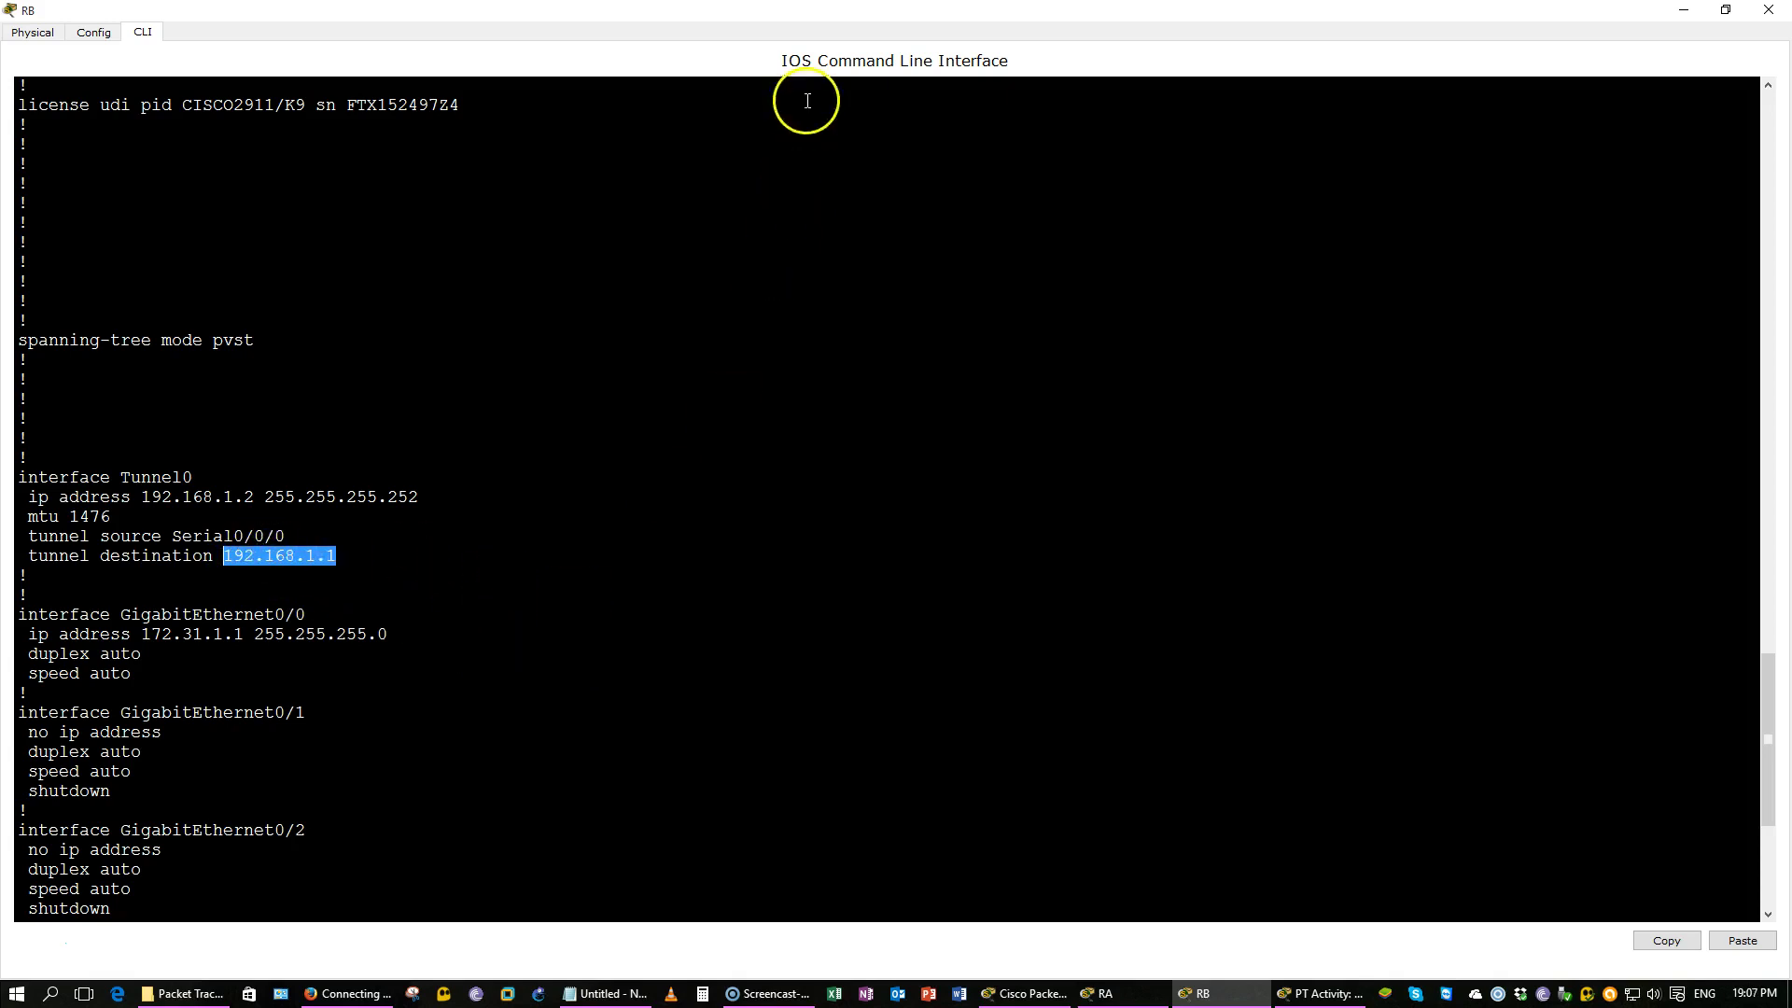
Step: Bring up the activity instructions and select RA's S0/0/0 address 209.165.122.2
key("super+Down")
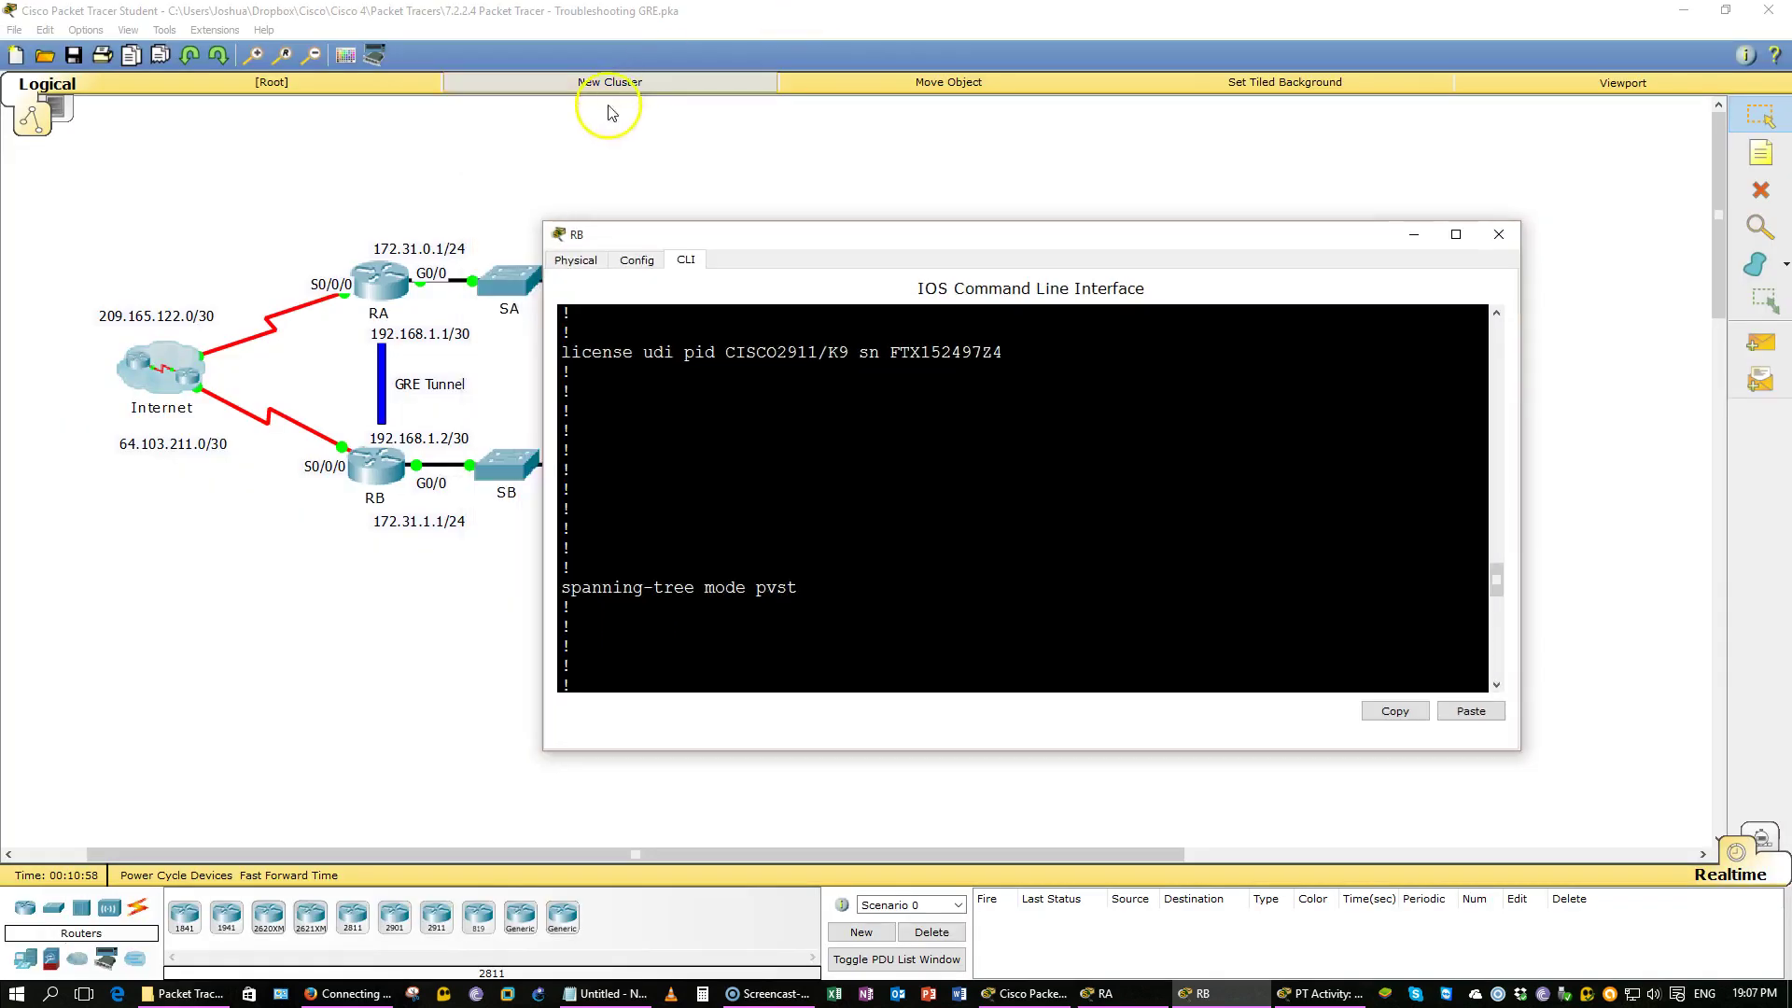
left_click(1101, 992)
left_click(1060, 820)
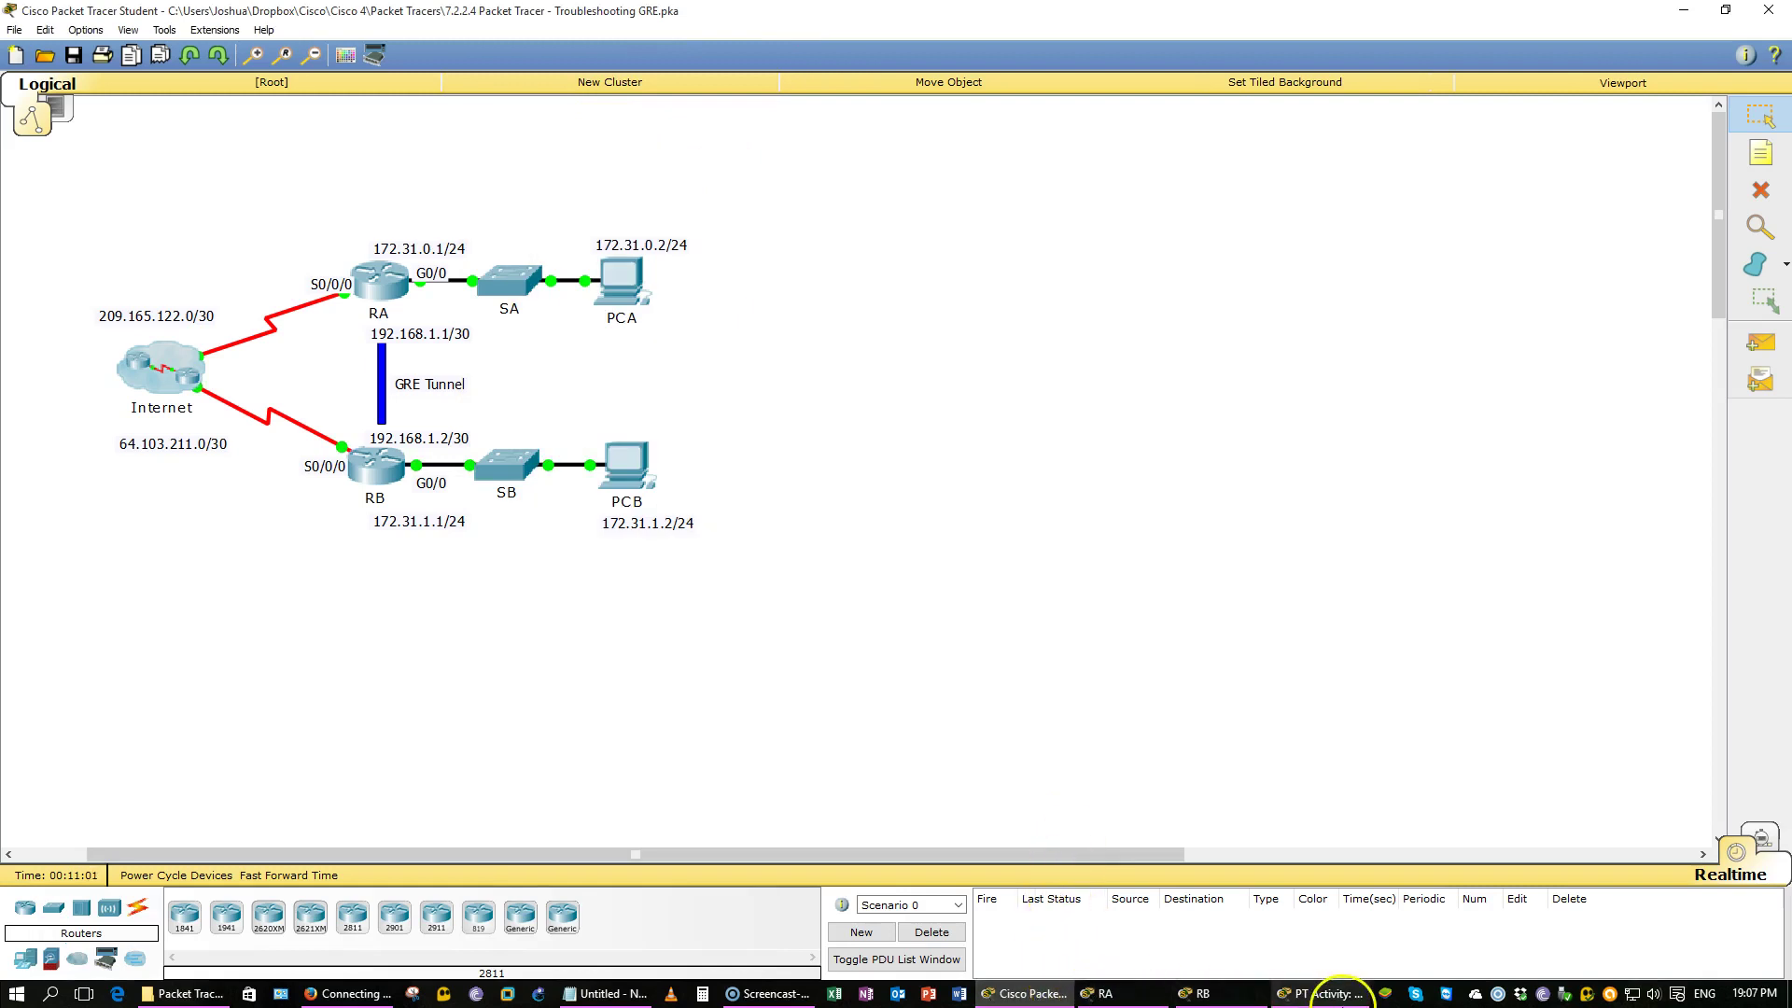
left_click(1339, 993)
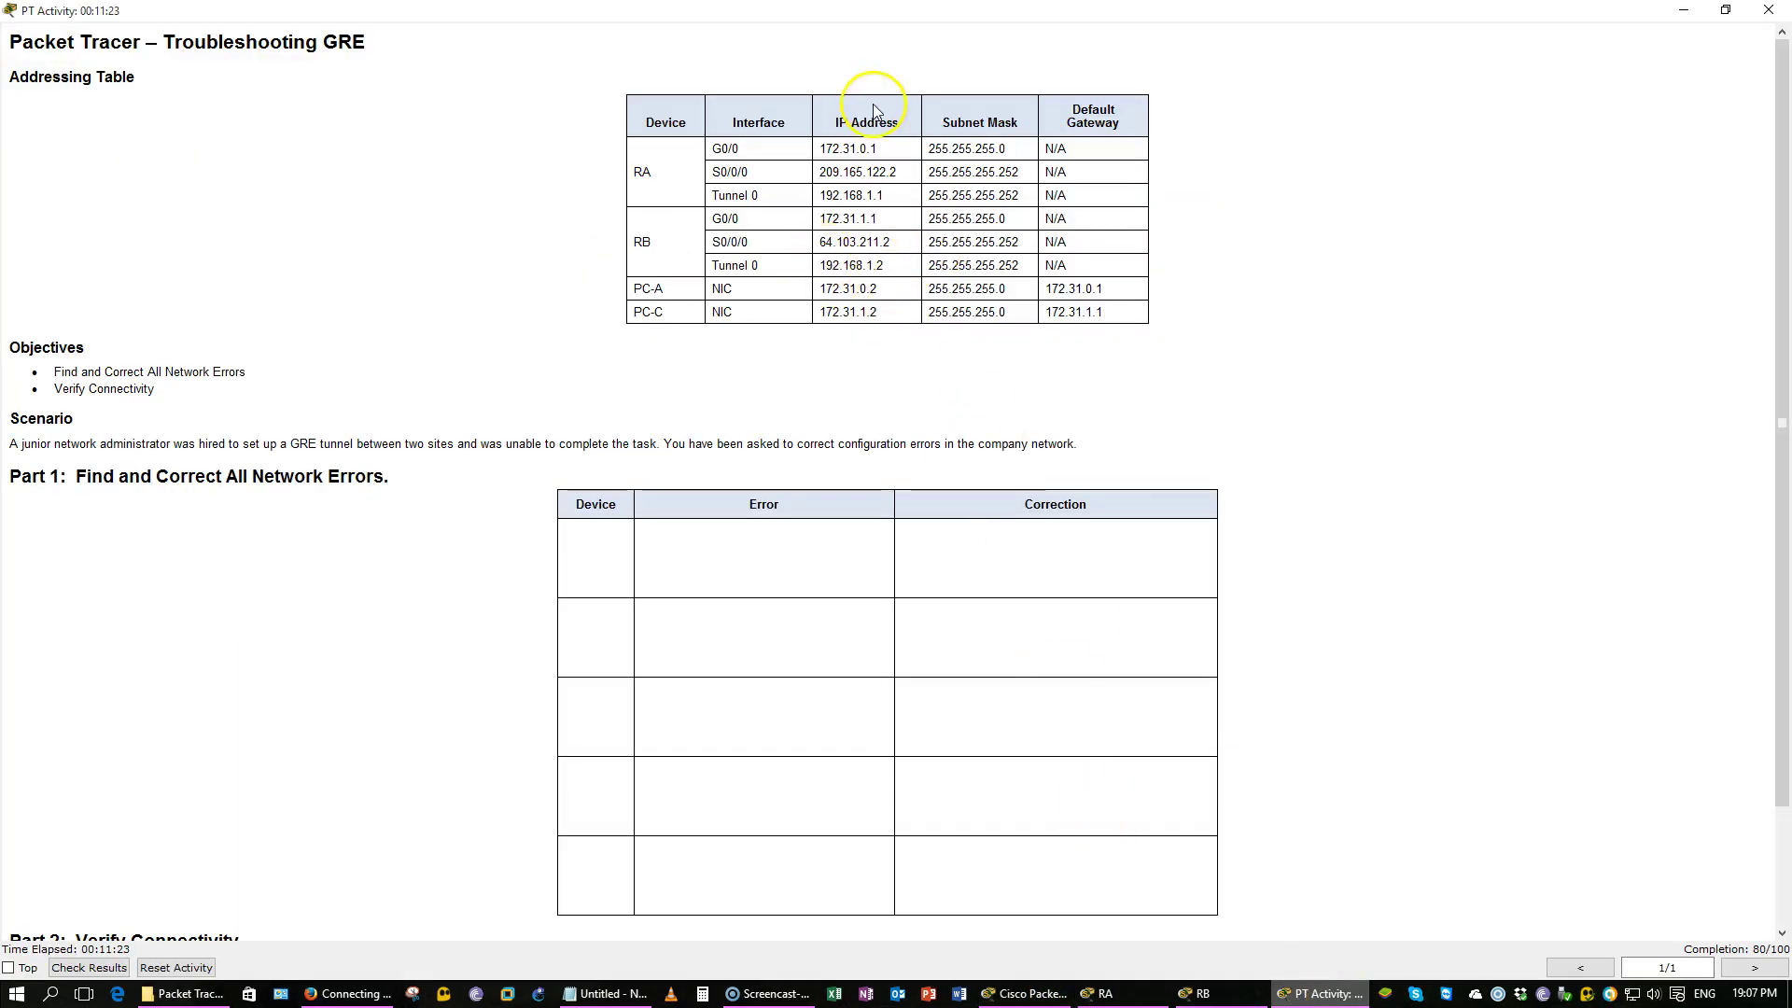
left_click_drag(899, 173, 818, 172)
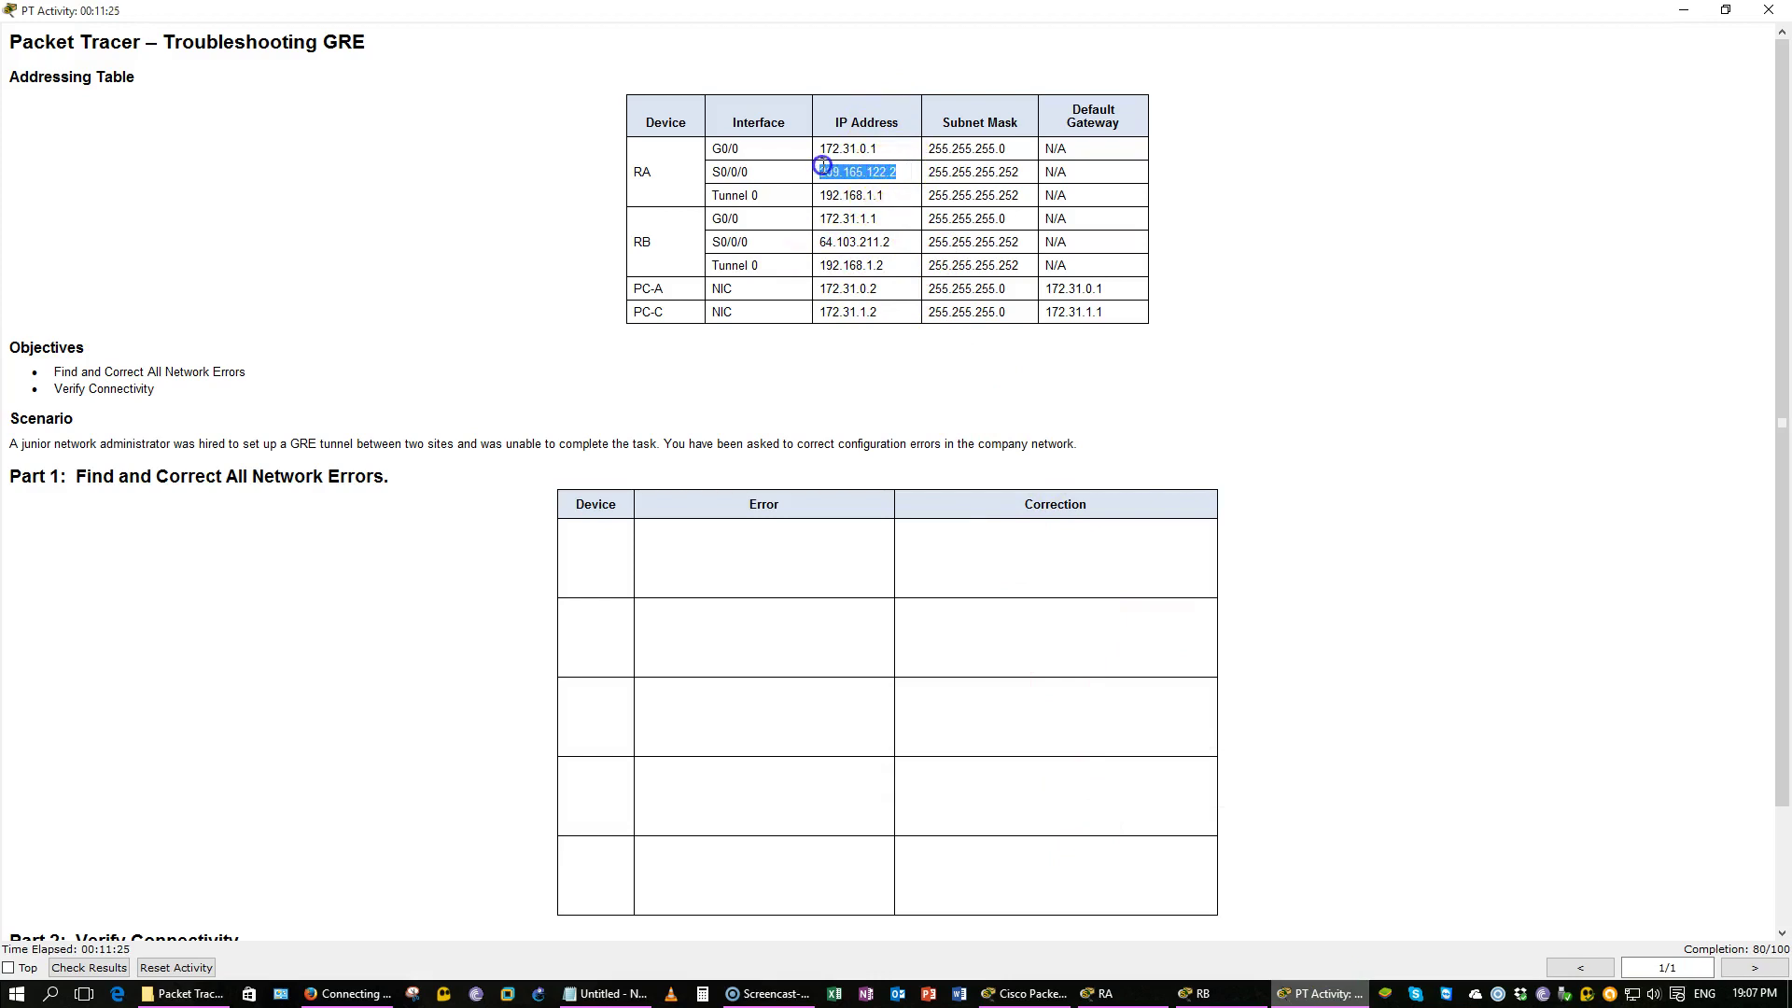
Step: Bring RB's terminal forward, reposition it, and make it taller
left_click(1292, 994)
left_click(1292, 995)
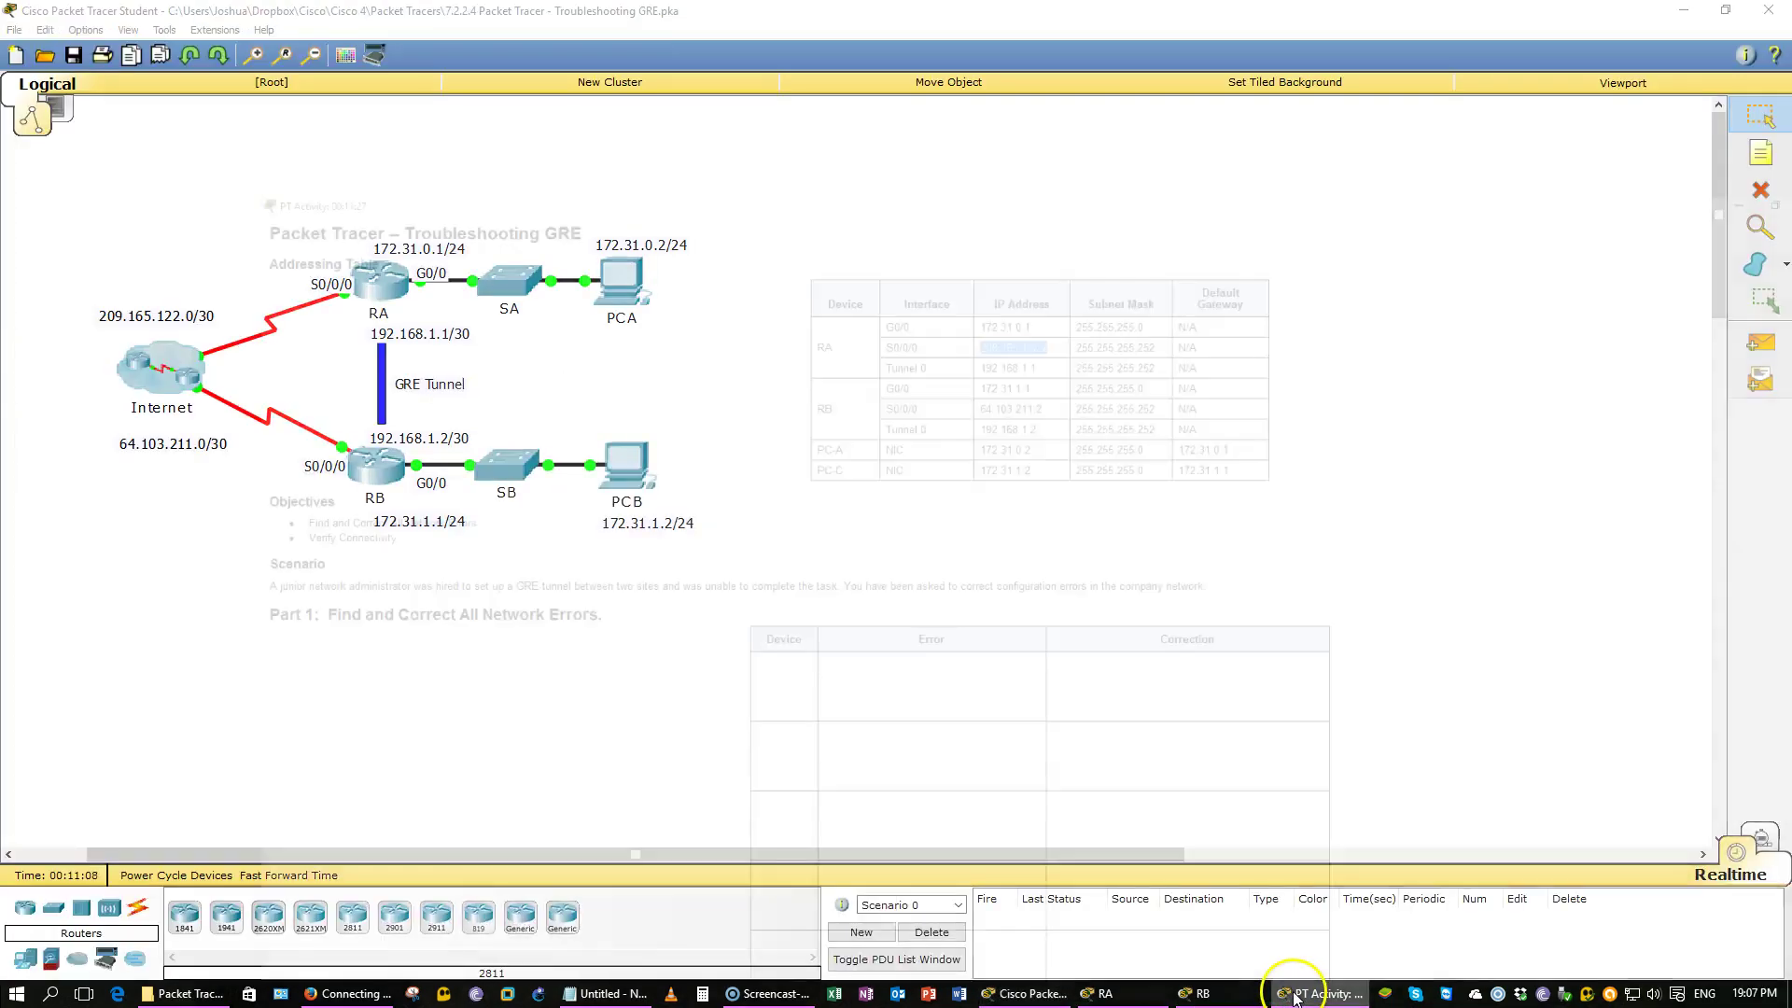
left_click(1199, 993)
left_click_drag(900, 235, 762, 268)
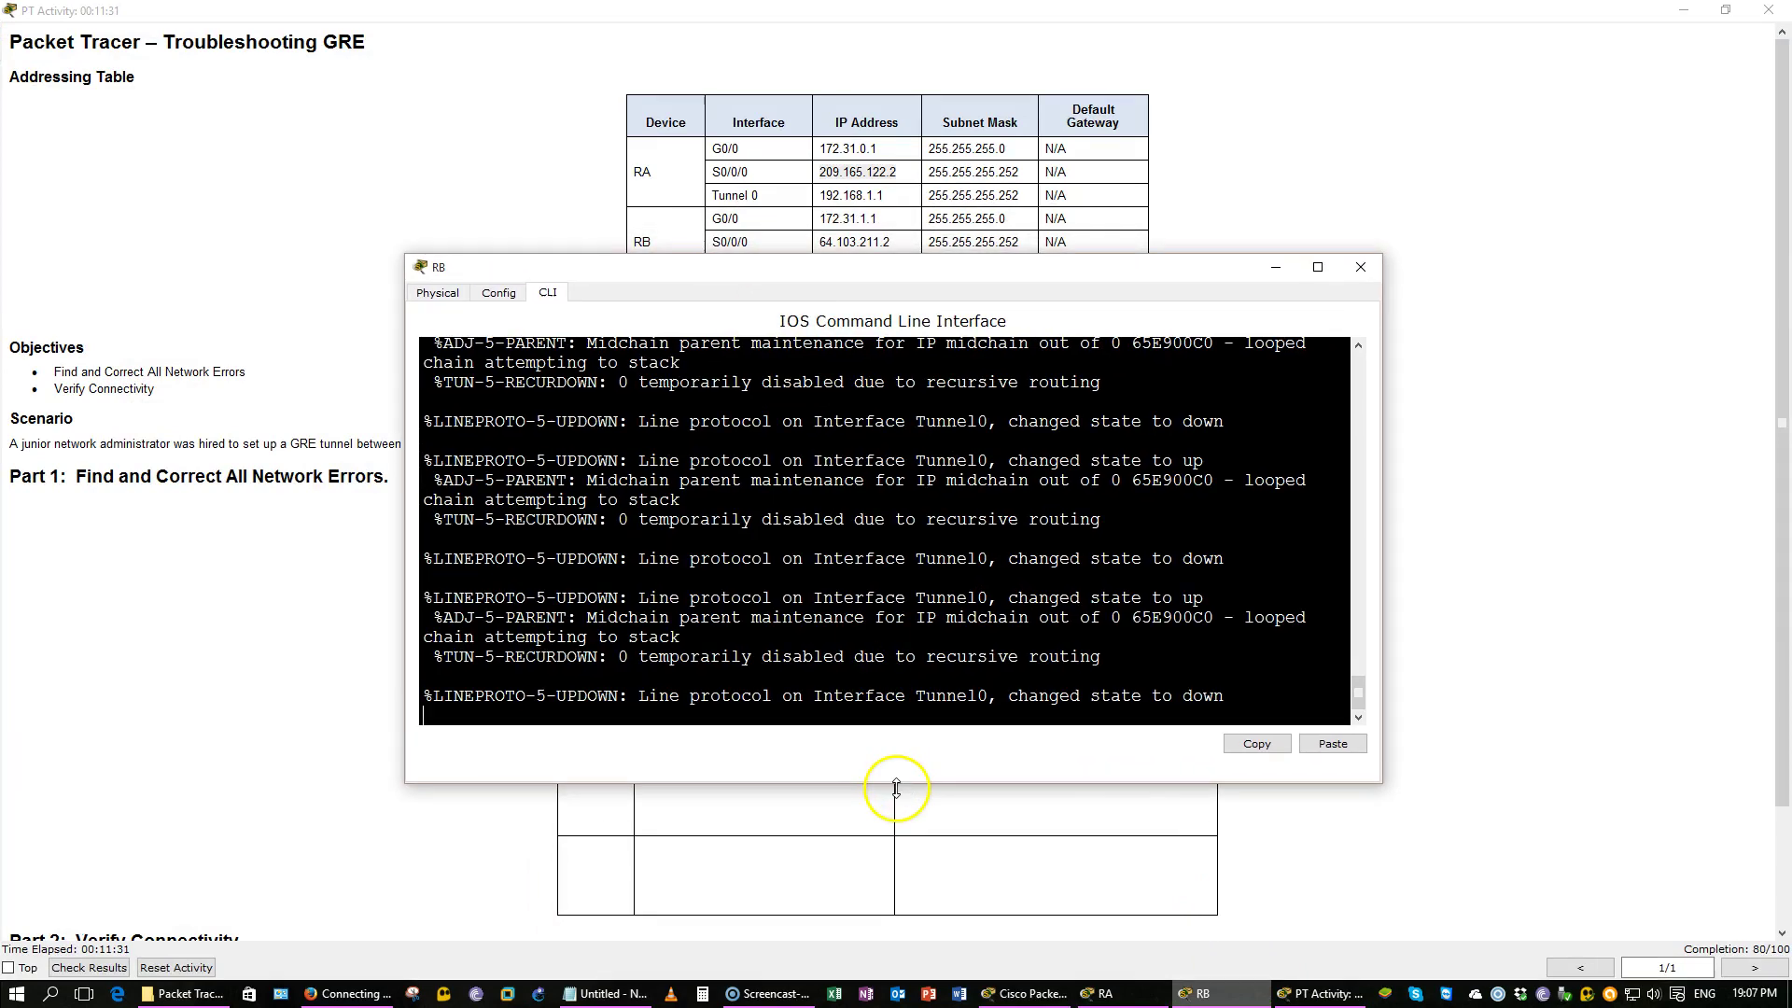
left_click_drag(896, 782, 898, 913)
Step: Remove RB's existing Tunnel0 destination with no tunnel destination
key("Return")
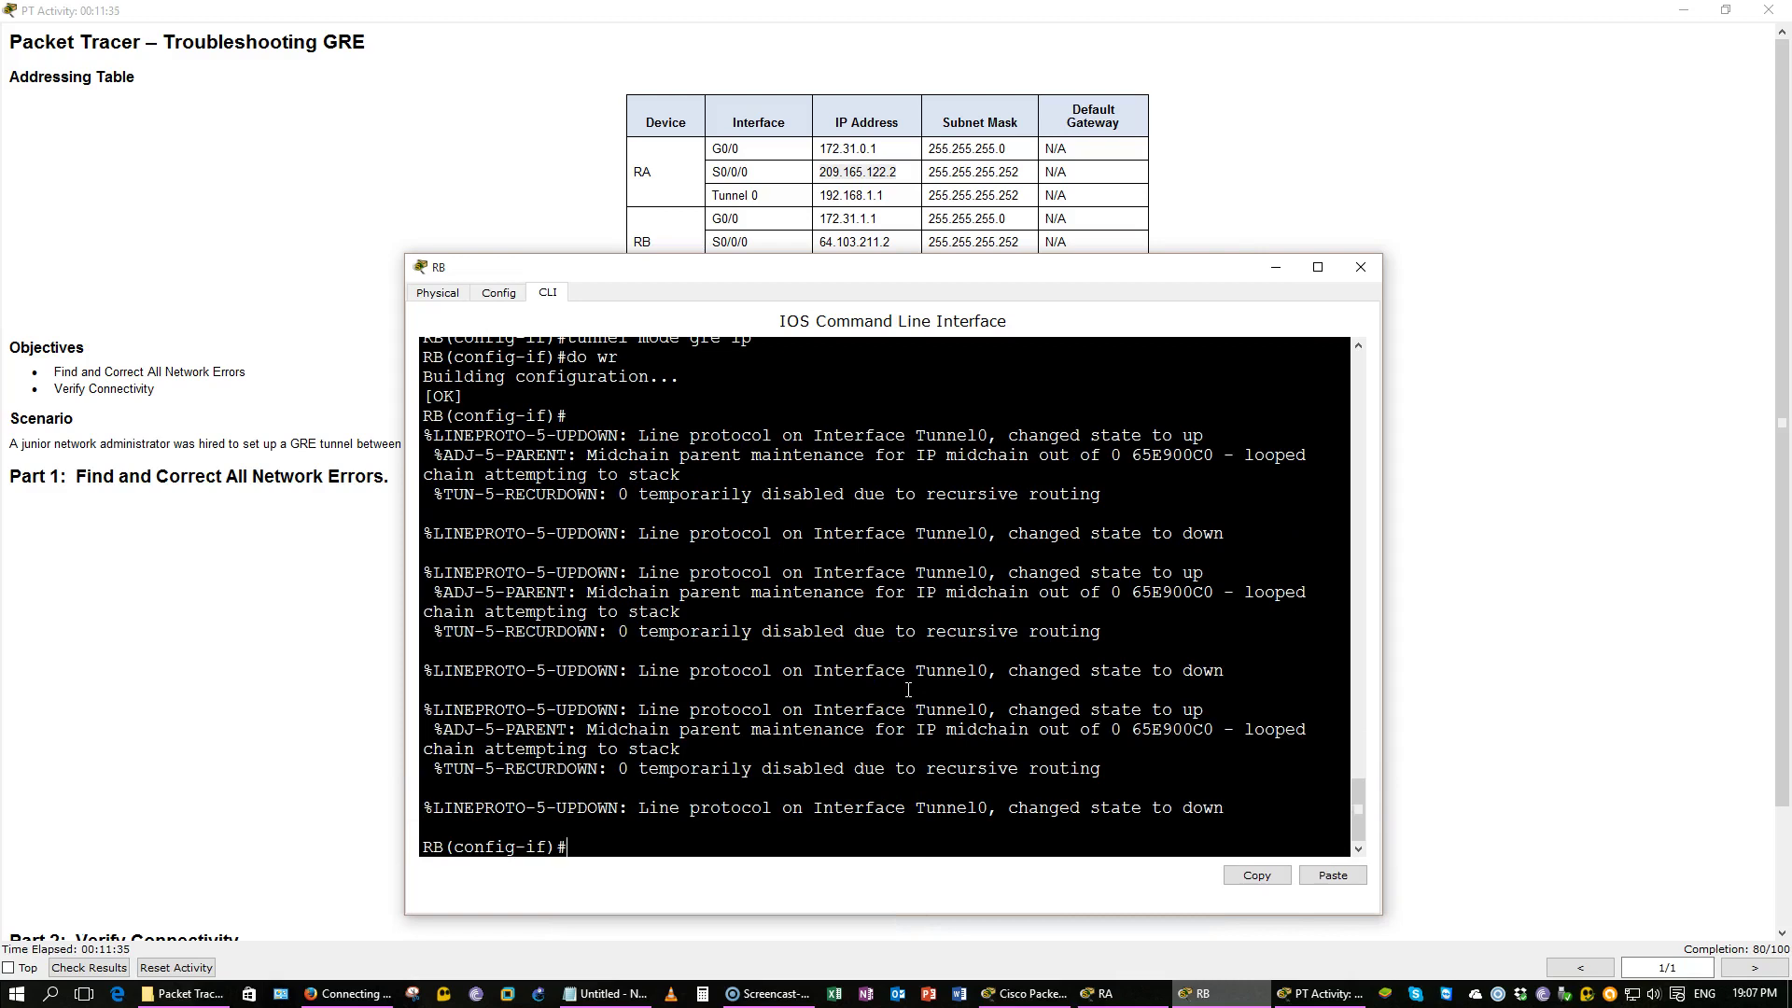
key("Up")
key("Up")
key("Up")
key("Down")
key("Down")
key("Up")
key("Down")
key("Up")
key("Up")
key("Up")
key("Down")
key("Down")
key("Up")
key("Down")
key("Down")
type("no tun")
key("Tab")
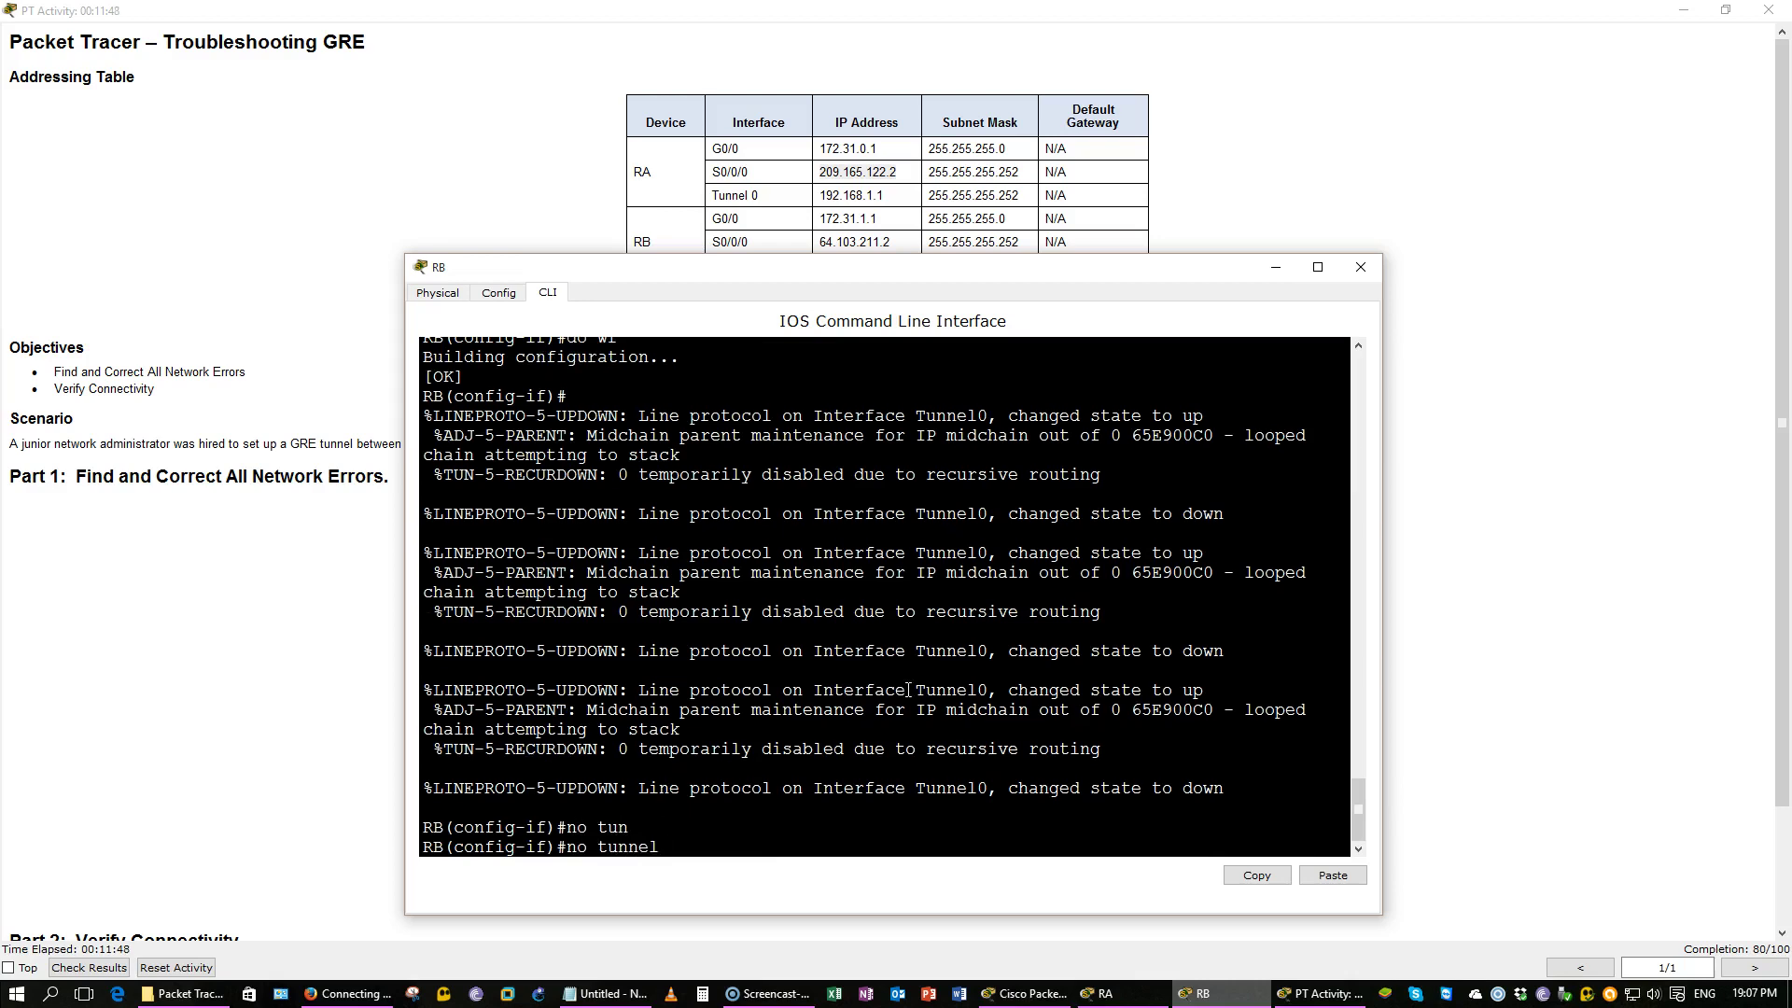
type("de")
key("Tab")
key("Return")
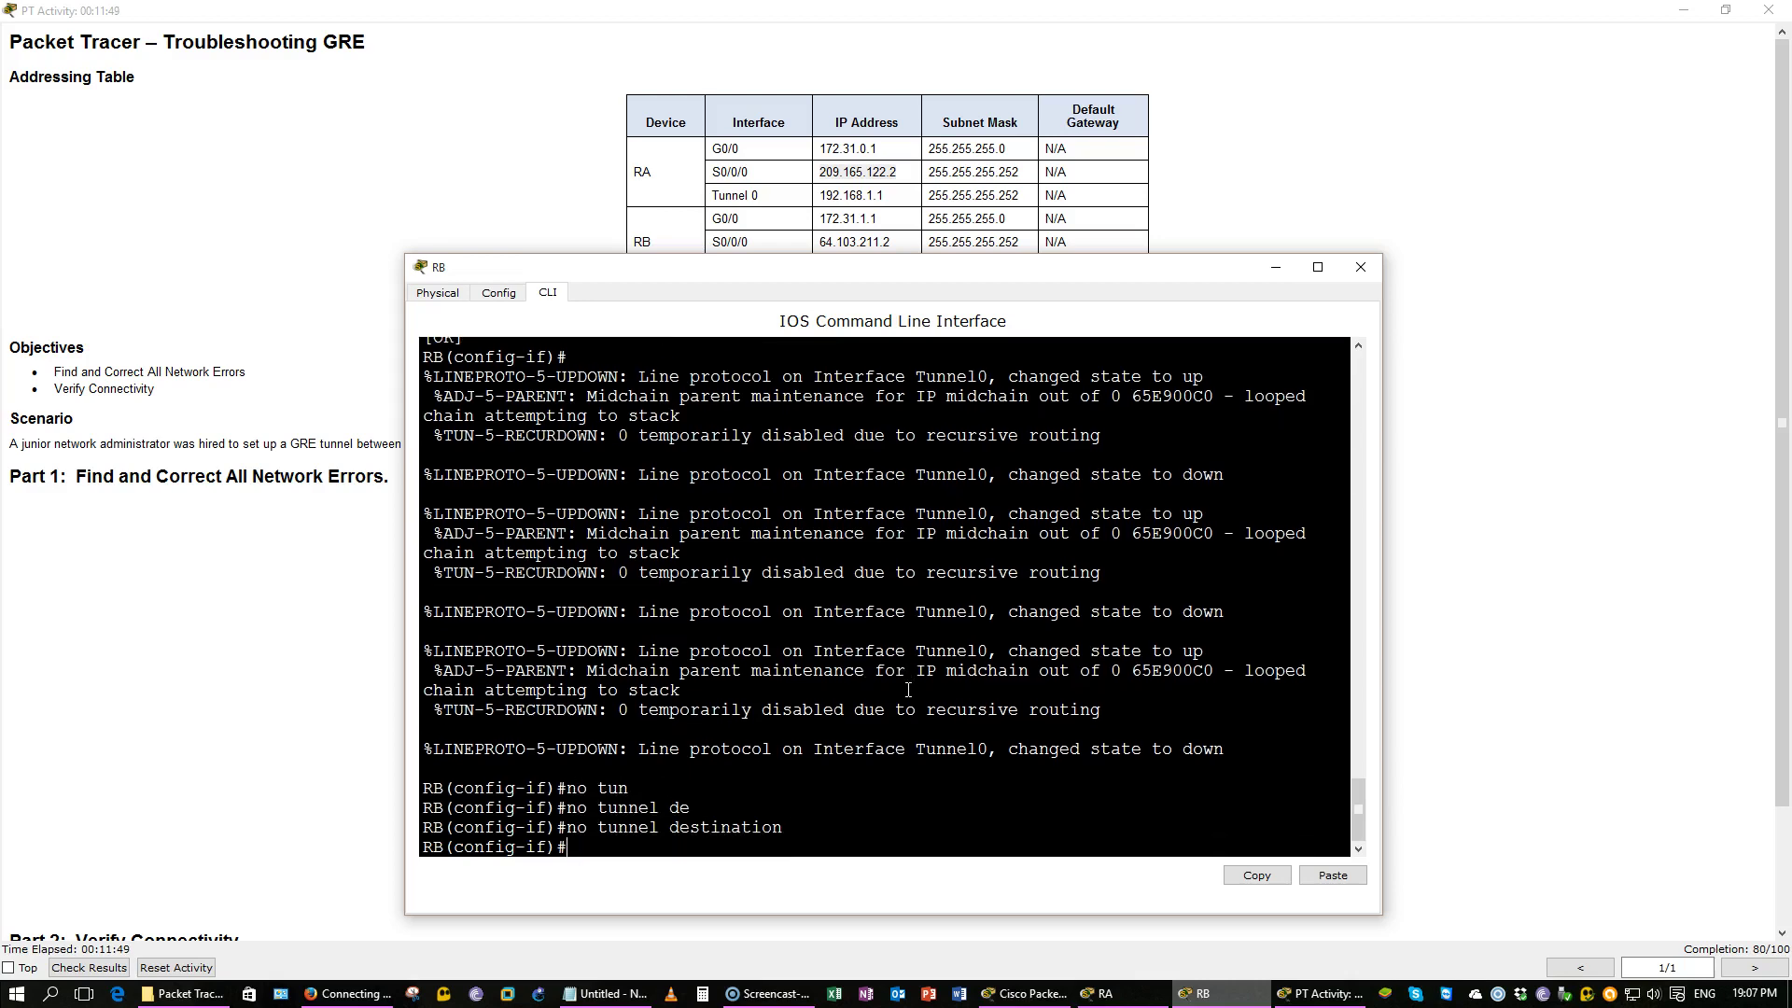
Step: Set RB's tunnel destination to 209.165.122.2 and save with do wr
type("tun")
key("Tab")
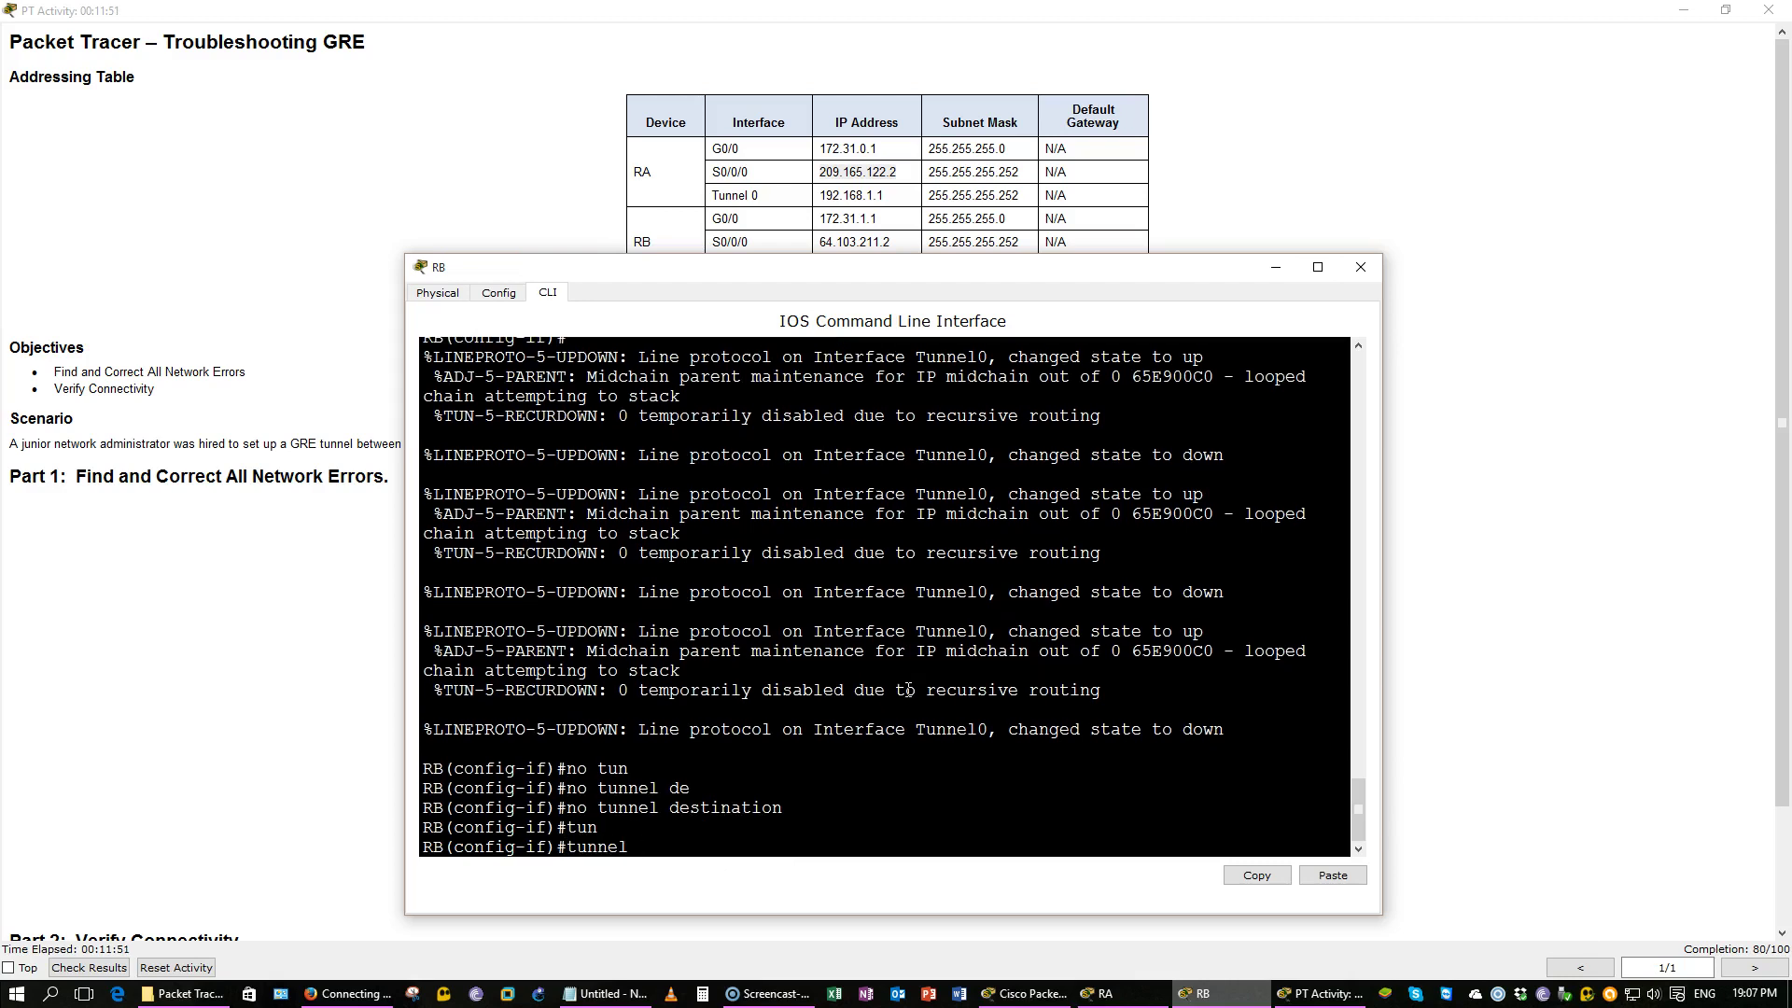
type("de")
key("Tab")
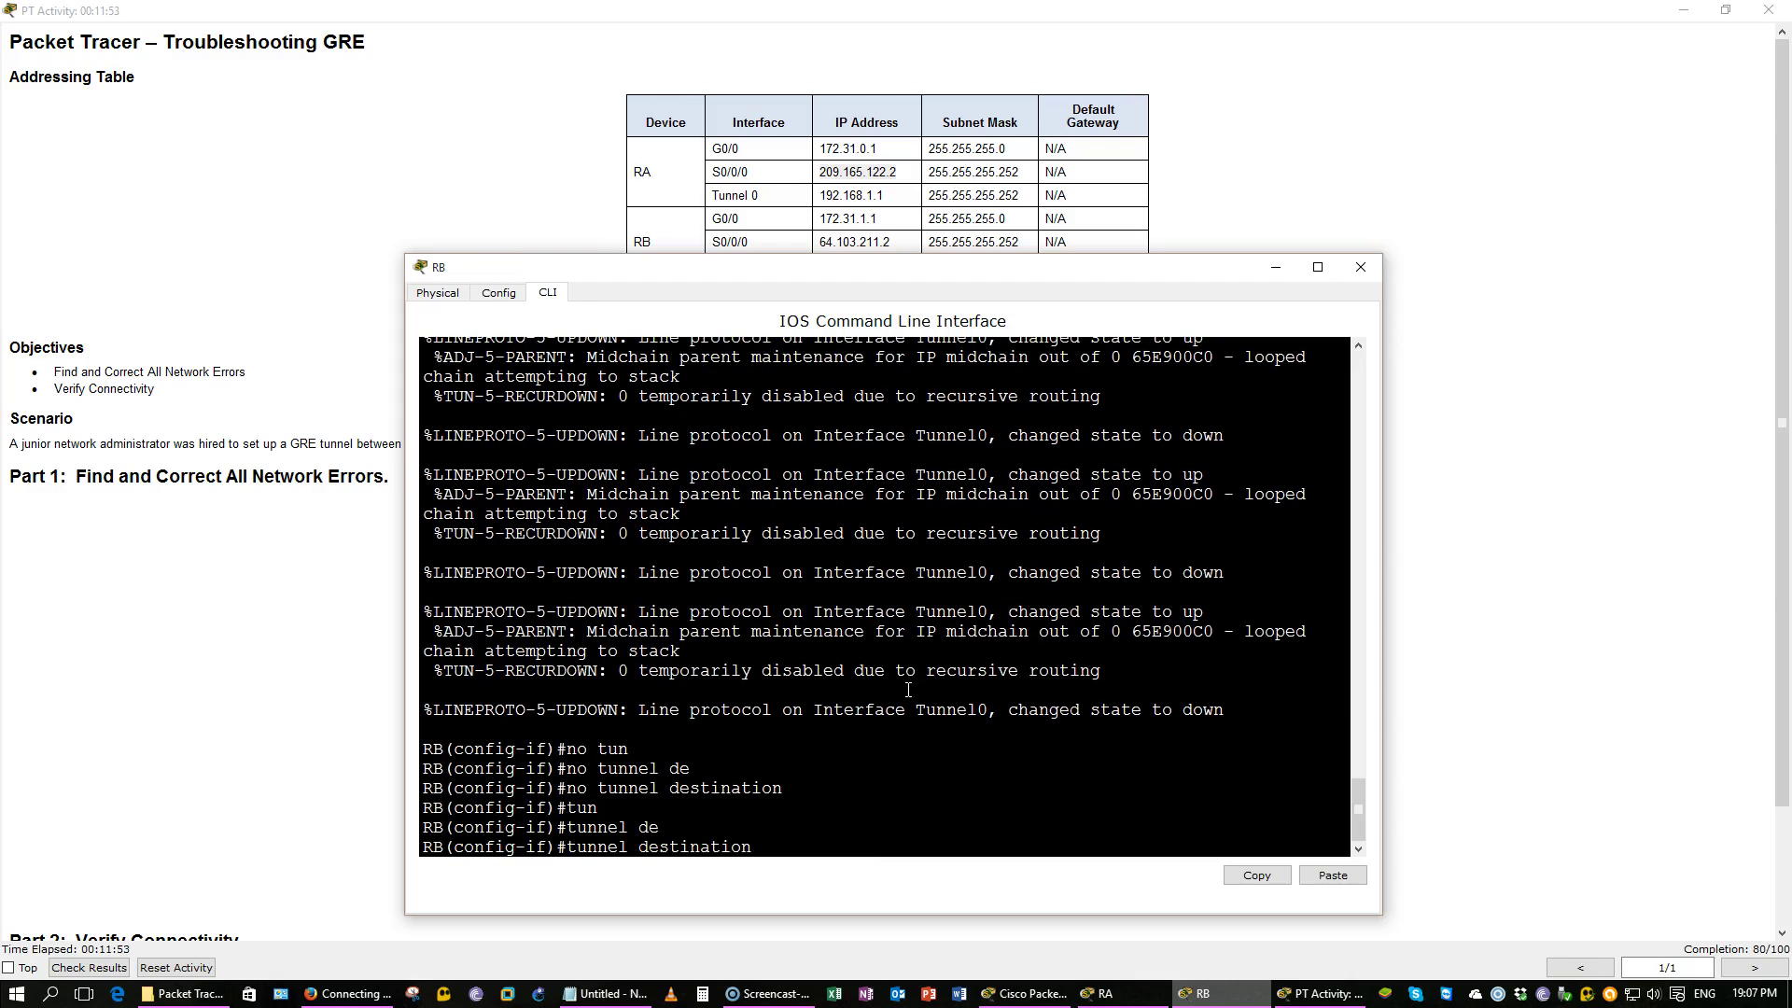
type("209.165.122.2")
key("Return")
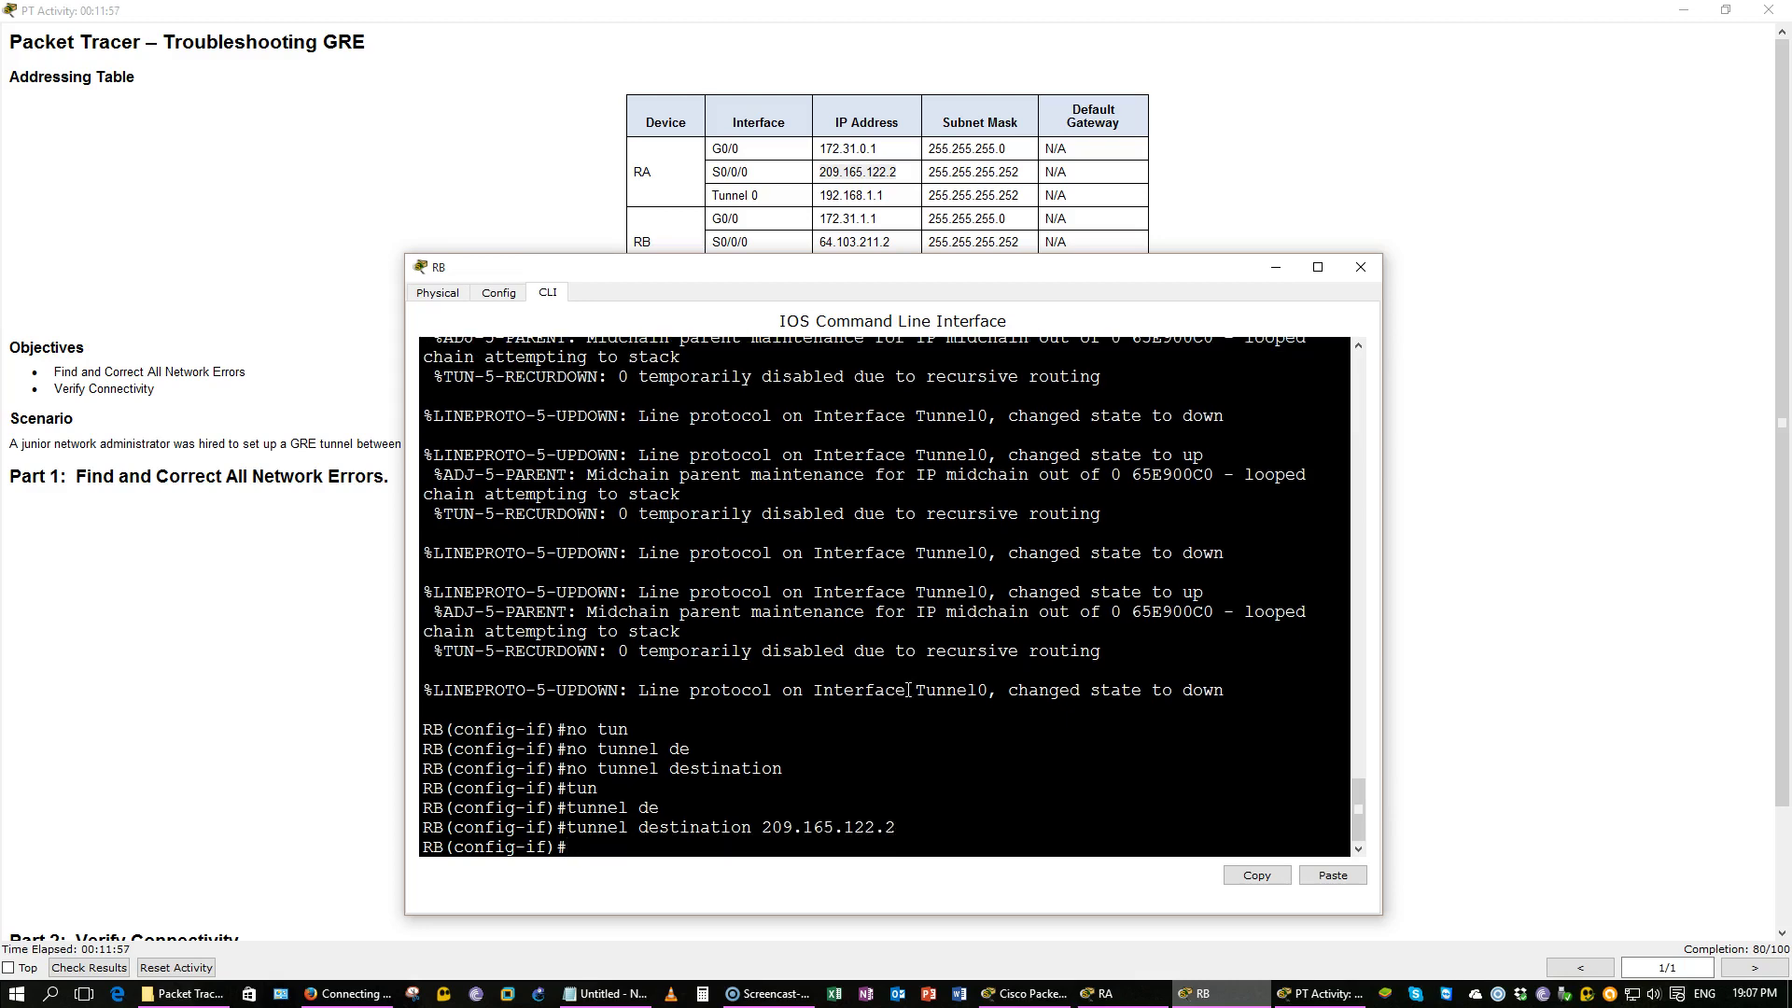
type("do wr")
key("Return")
Step: Exit configuration mode and run show ip int to check the tunnel interface
key("Return")
key("Return")
key("Return")
key("Return")
key("Return")
key("Return")
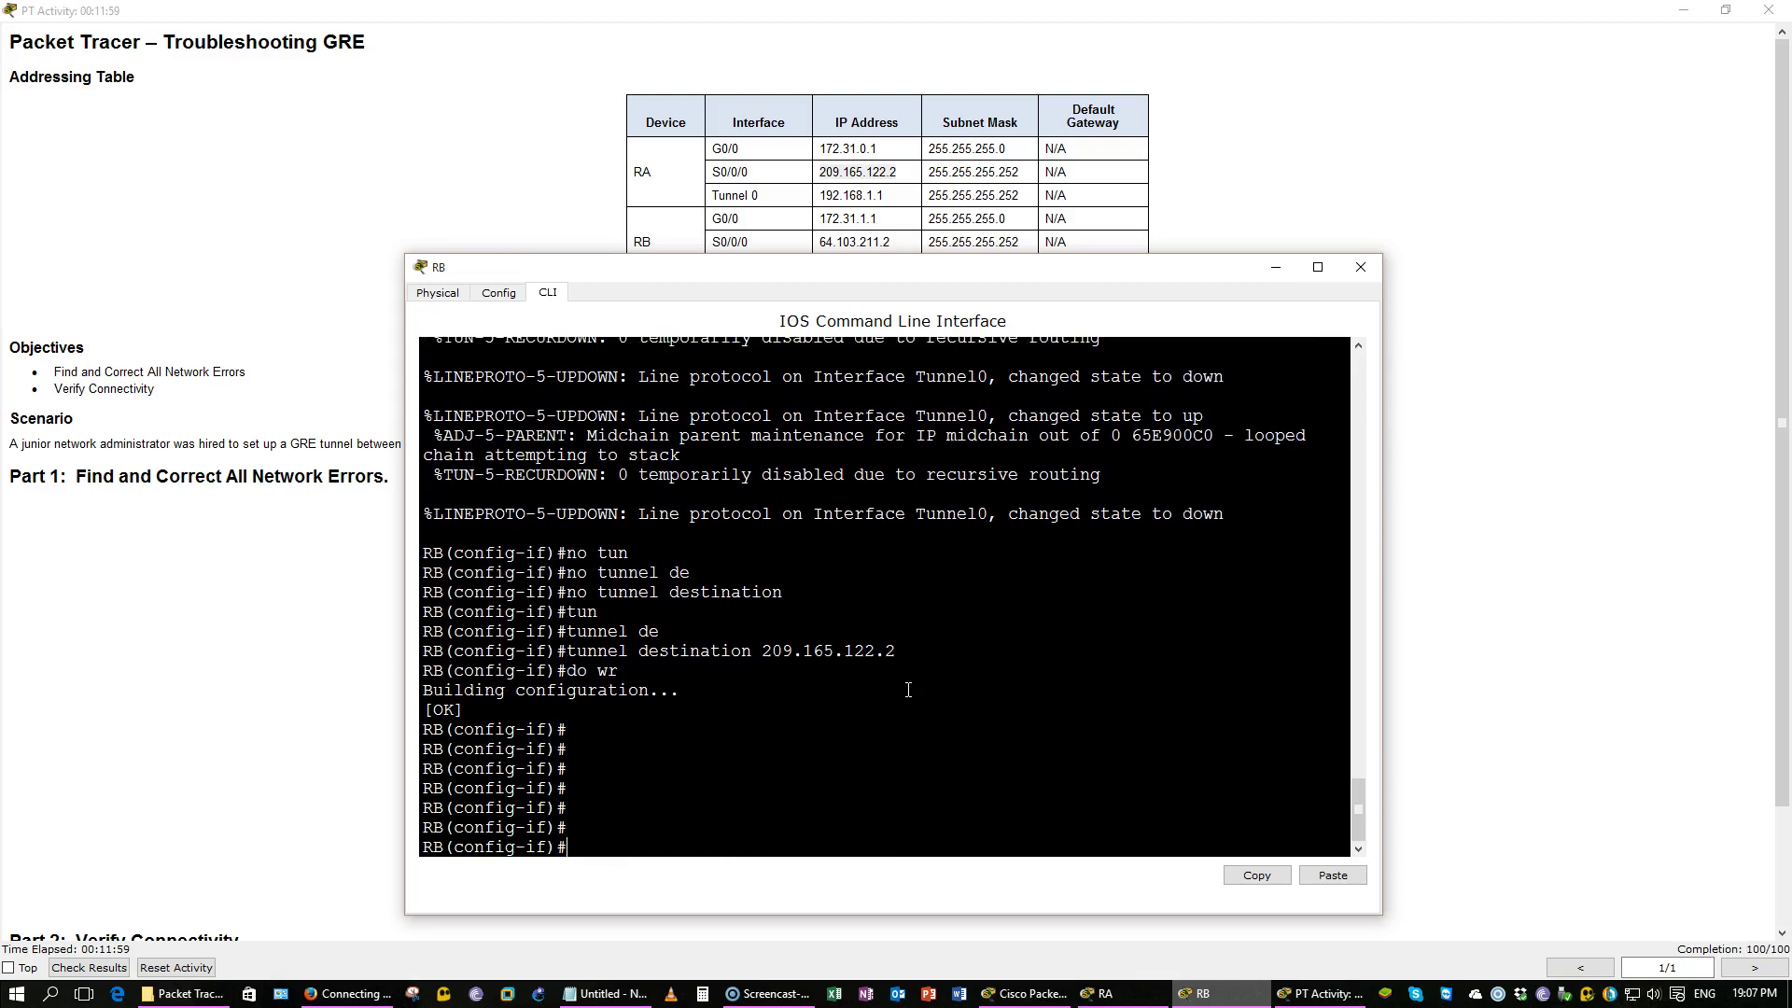
key("Return")
key("Return")
key("Return")
key("Return")
key("Return")
key("Return")
key("Return")
key("Return")
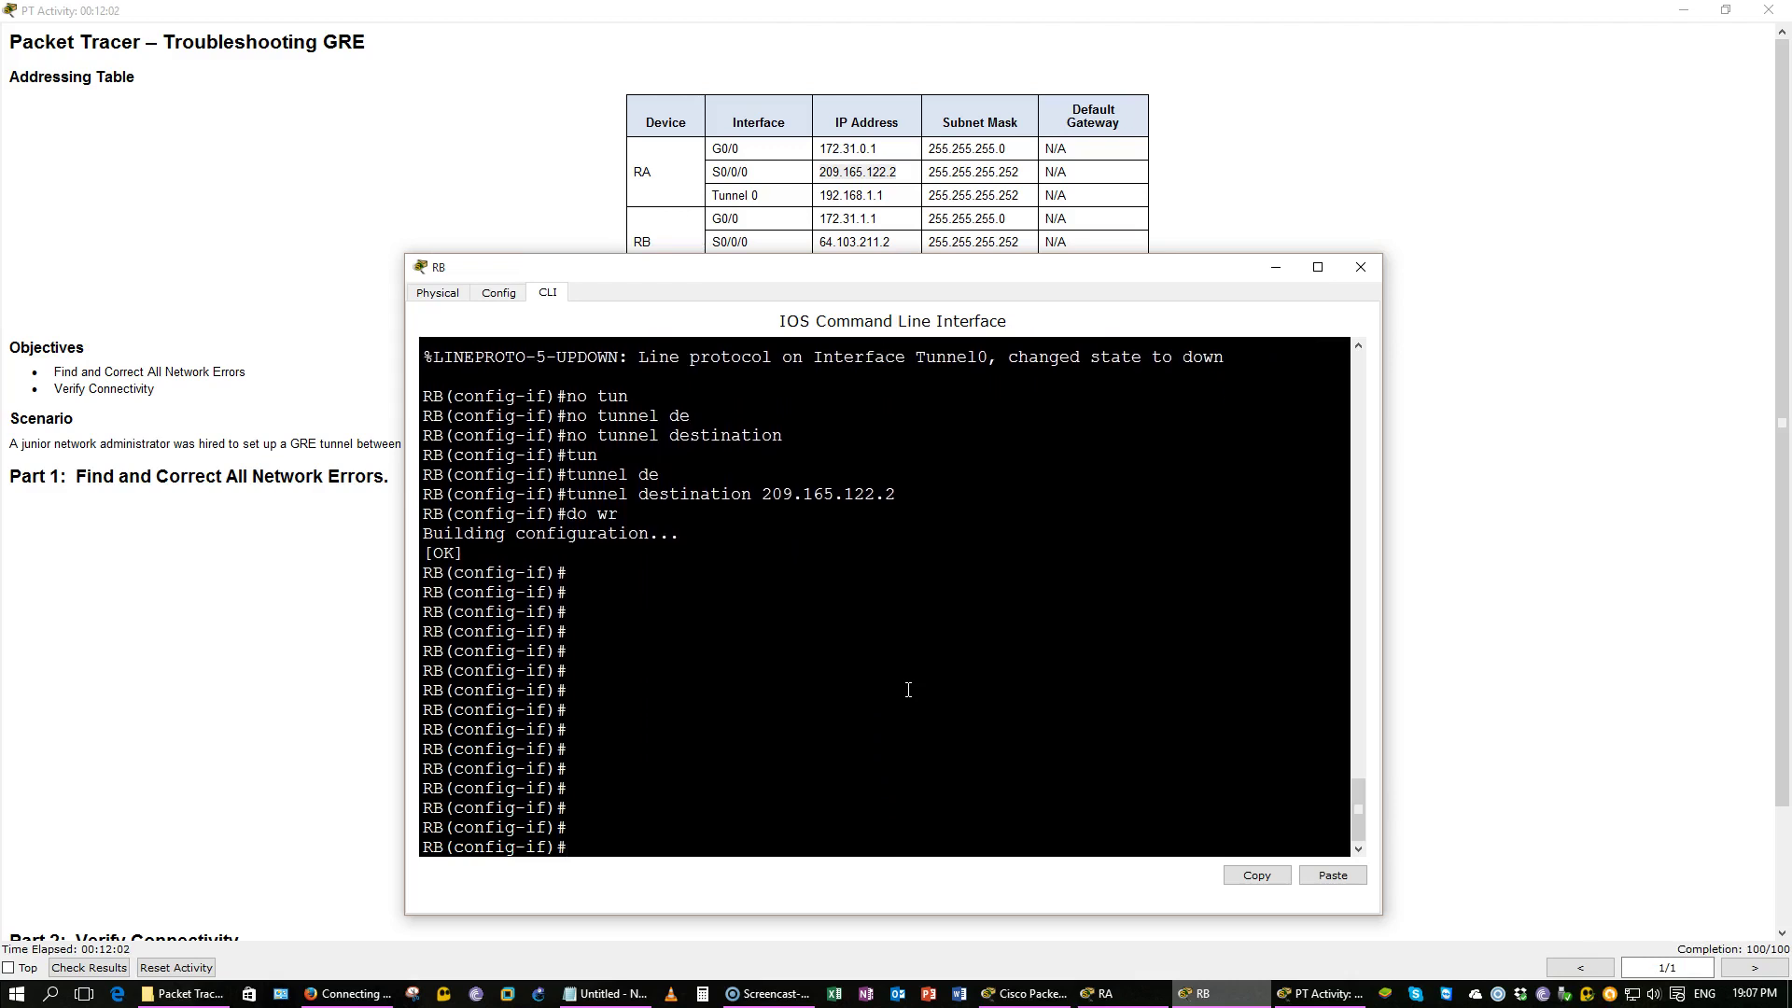
key("ctrl+z")
key("Return")
key("Return")
key("Return")
key("Return")
key("Return")
type("show ")
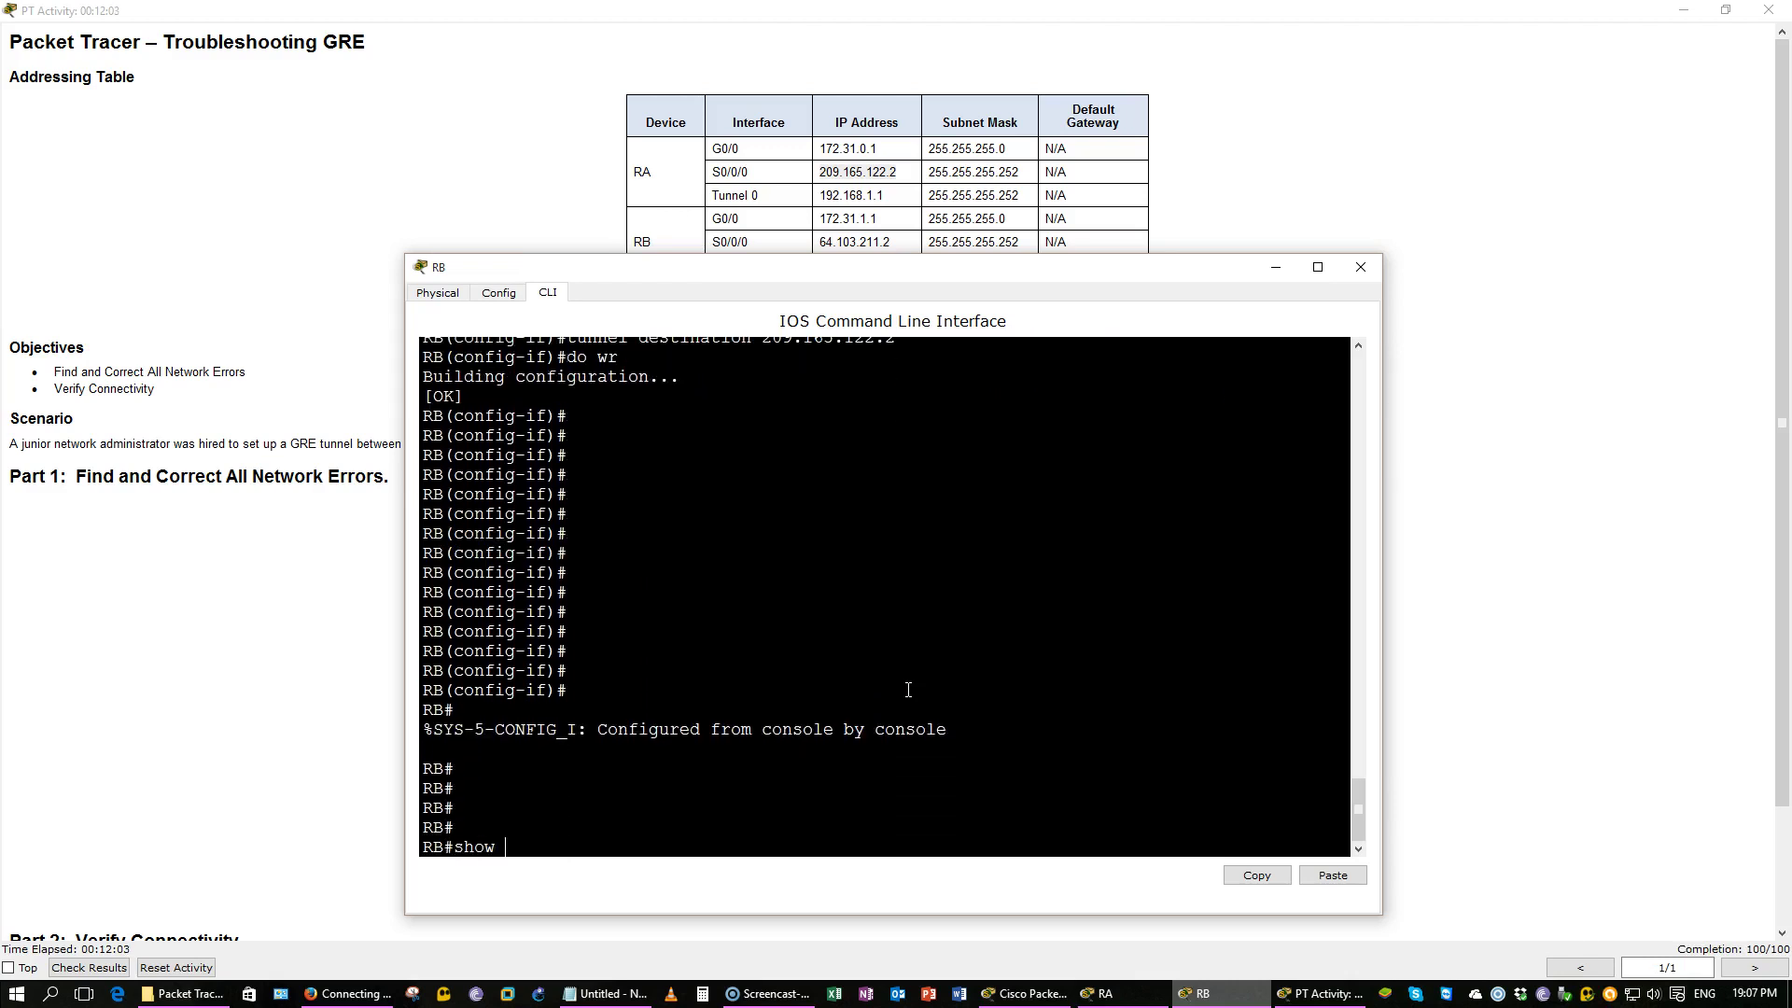
type("ip int tun 0")
key("Return")
scroll(908, 689, "up", 5)
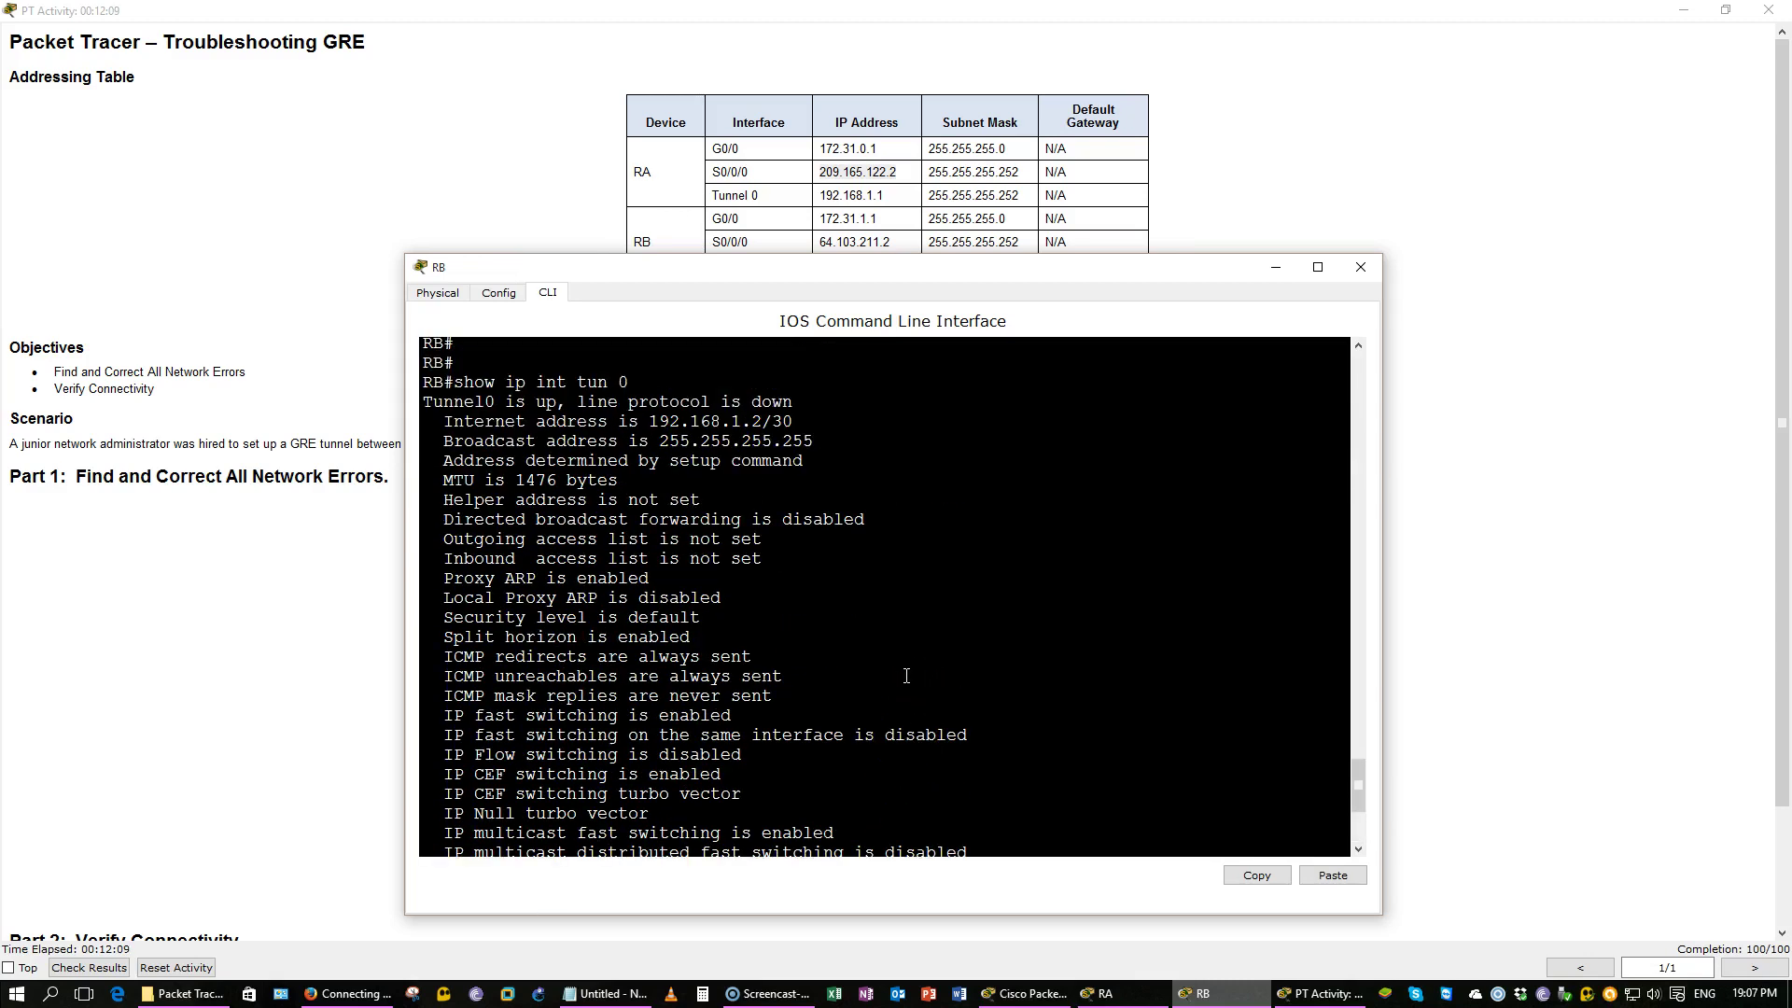
Step: Hide RB's command line, review the activity instructions, then hide them to show the topology
left_click(1275, 267)
scroll(1257, 397, "down", 1)
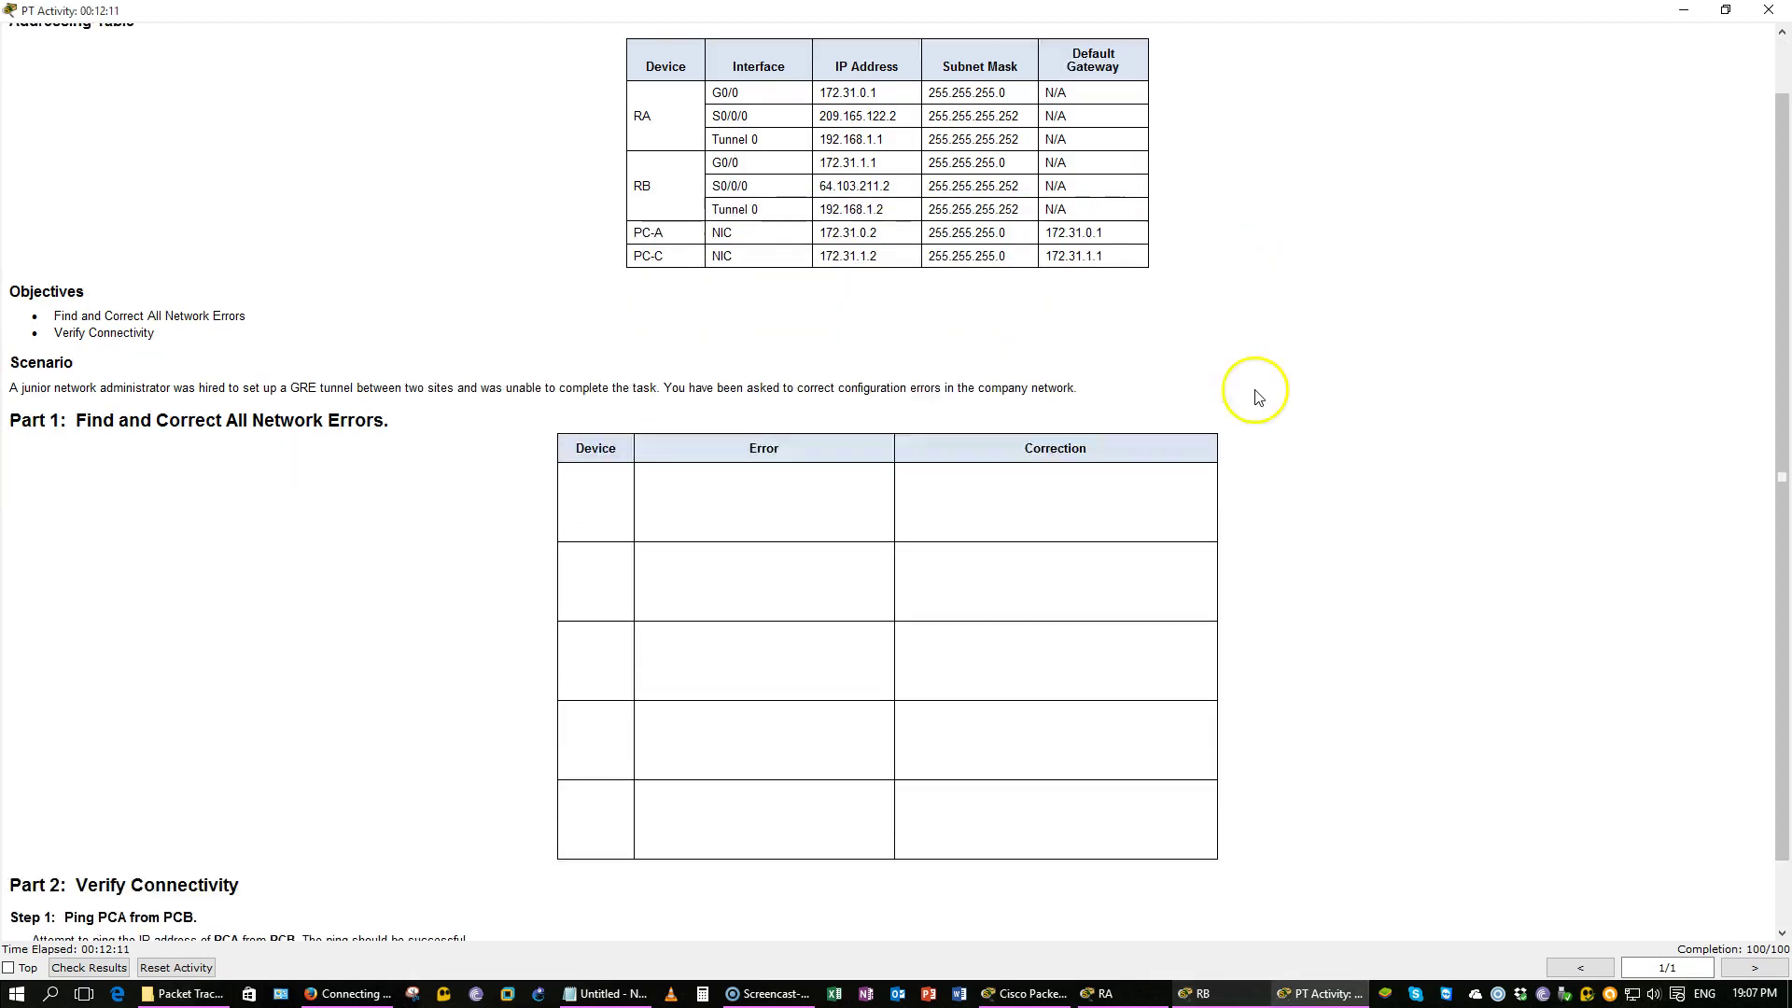
scroll(1257, 397, "down", 1)
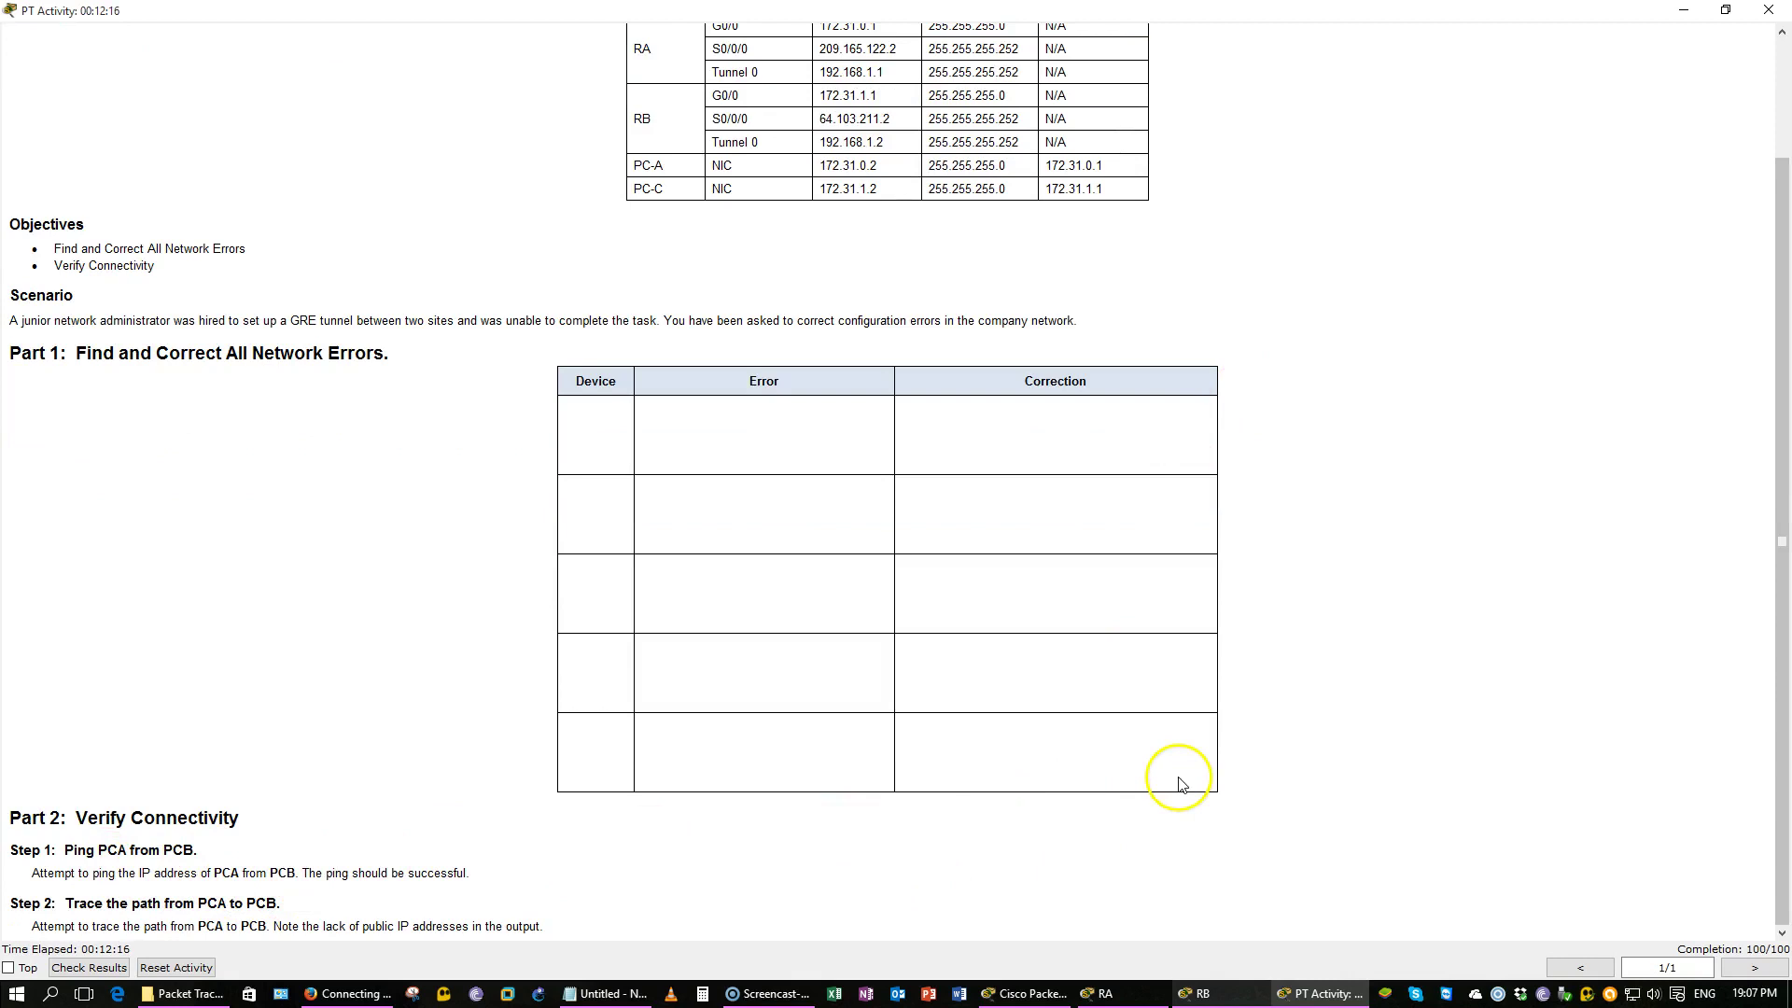
scroll(1247, 628, "up", 1)
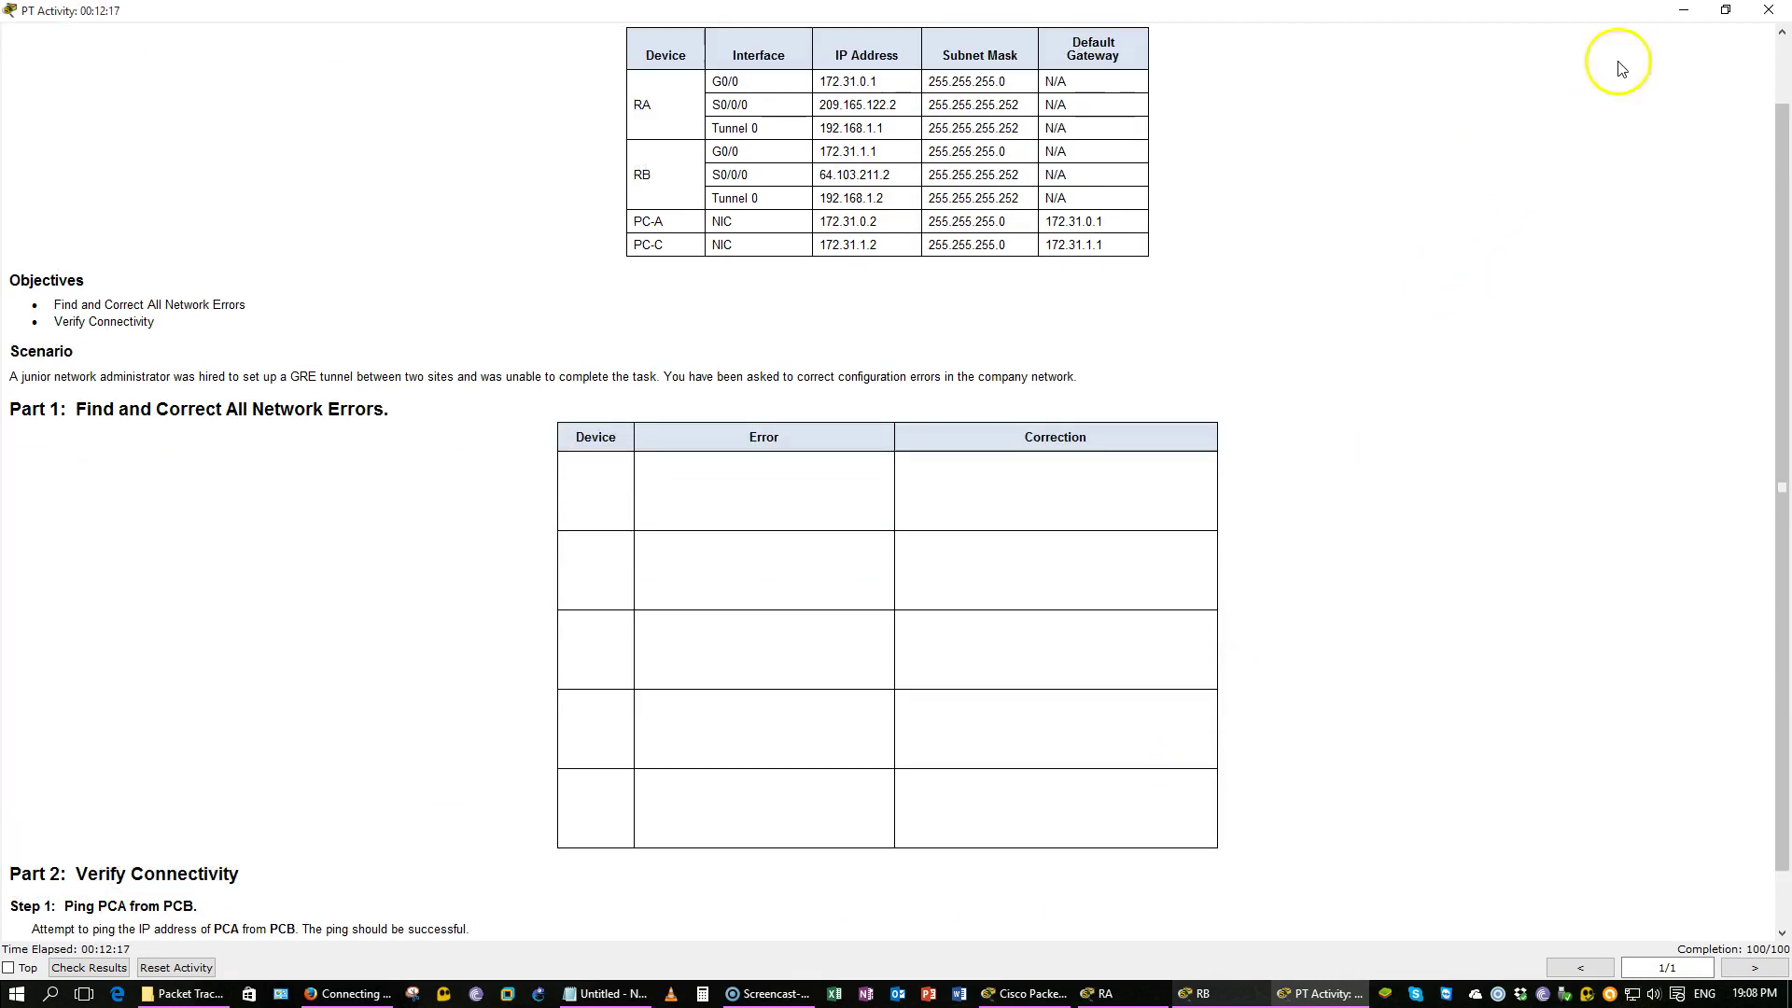
left_click(1682, 10)
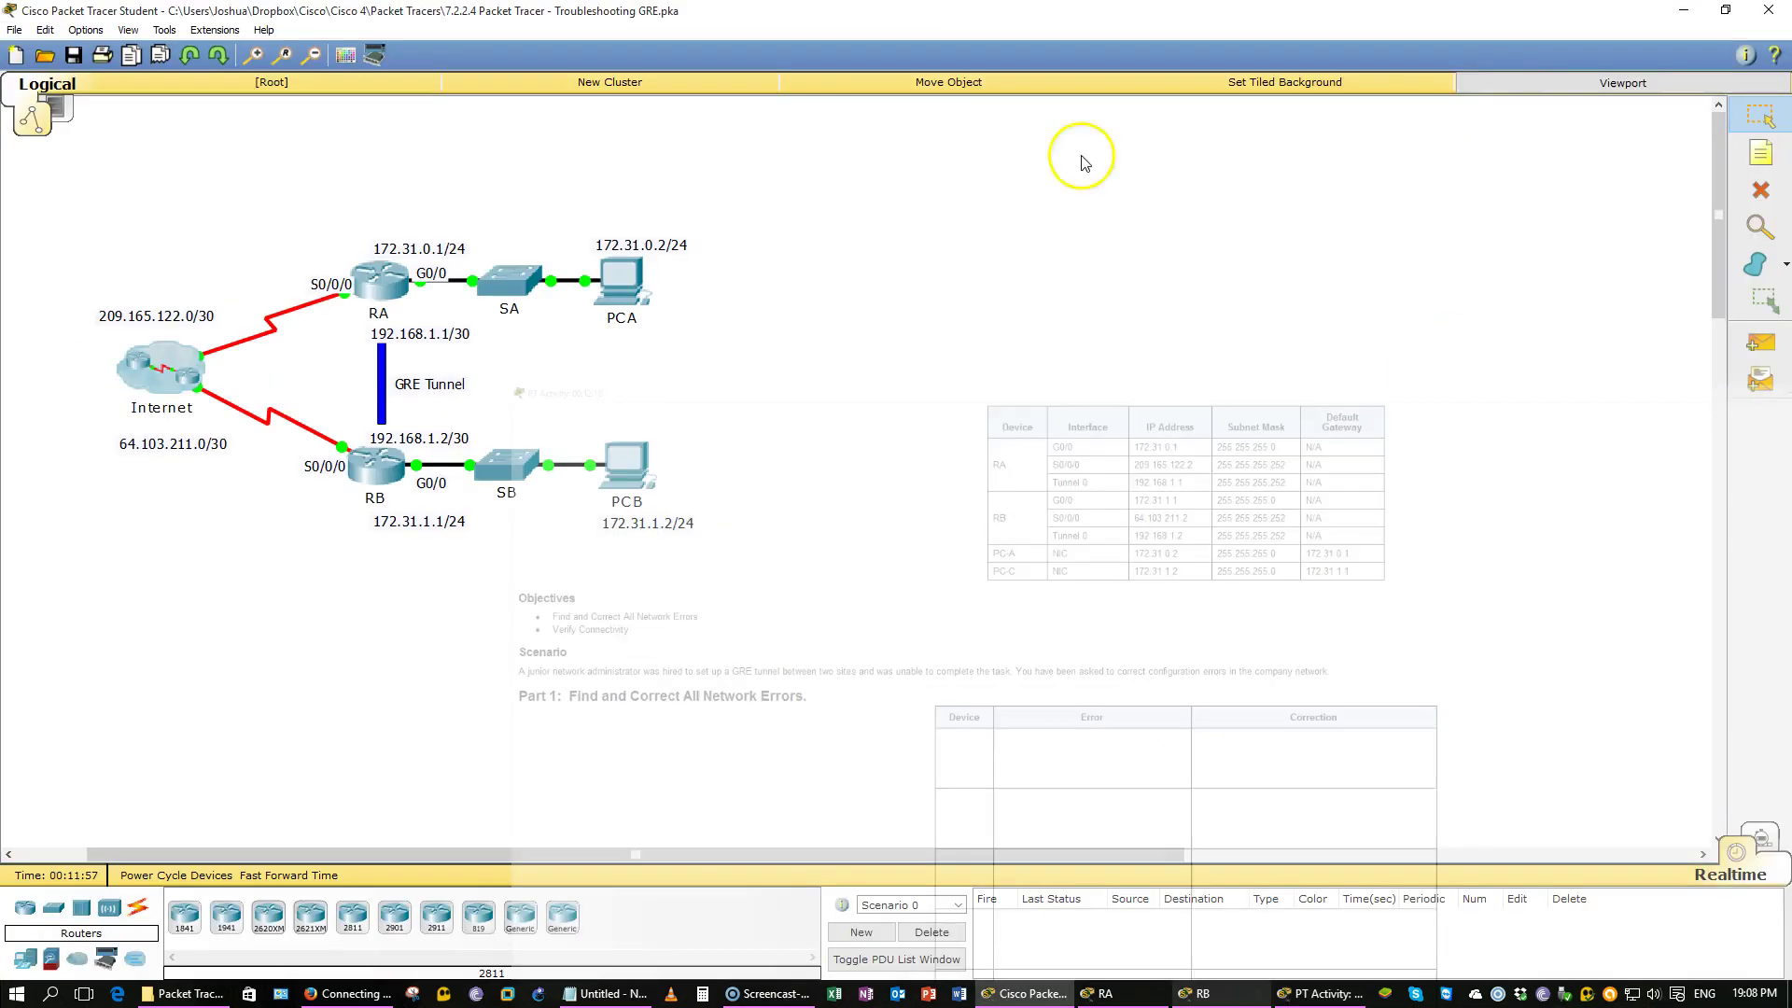
Step: From PCA's Command Prompt, ping PCB at 172.31.1.2, getting 3 of 4 replies
left_click(637, 292)
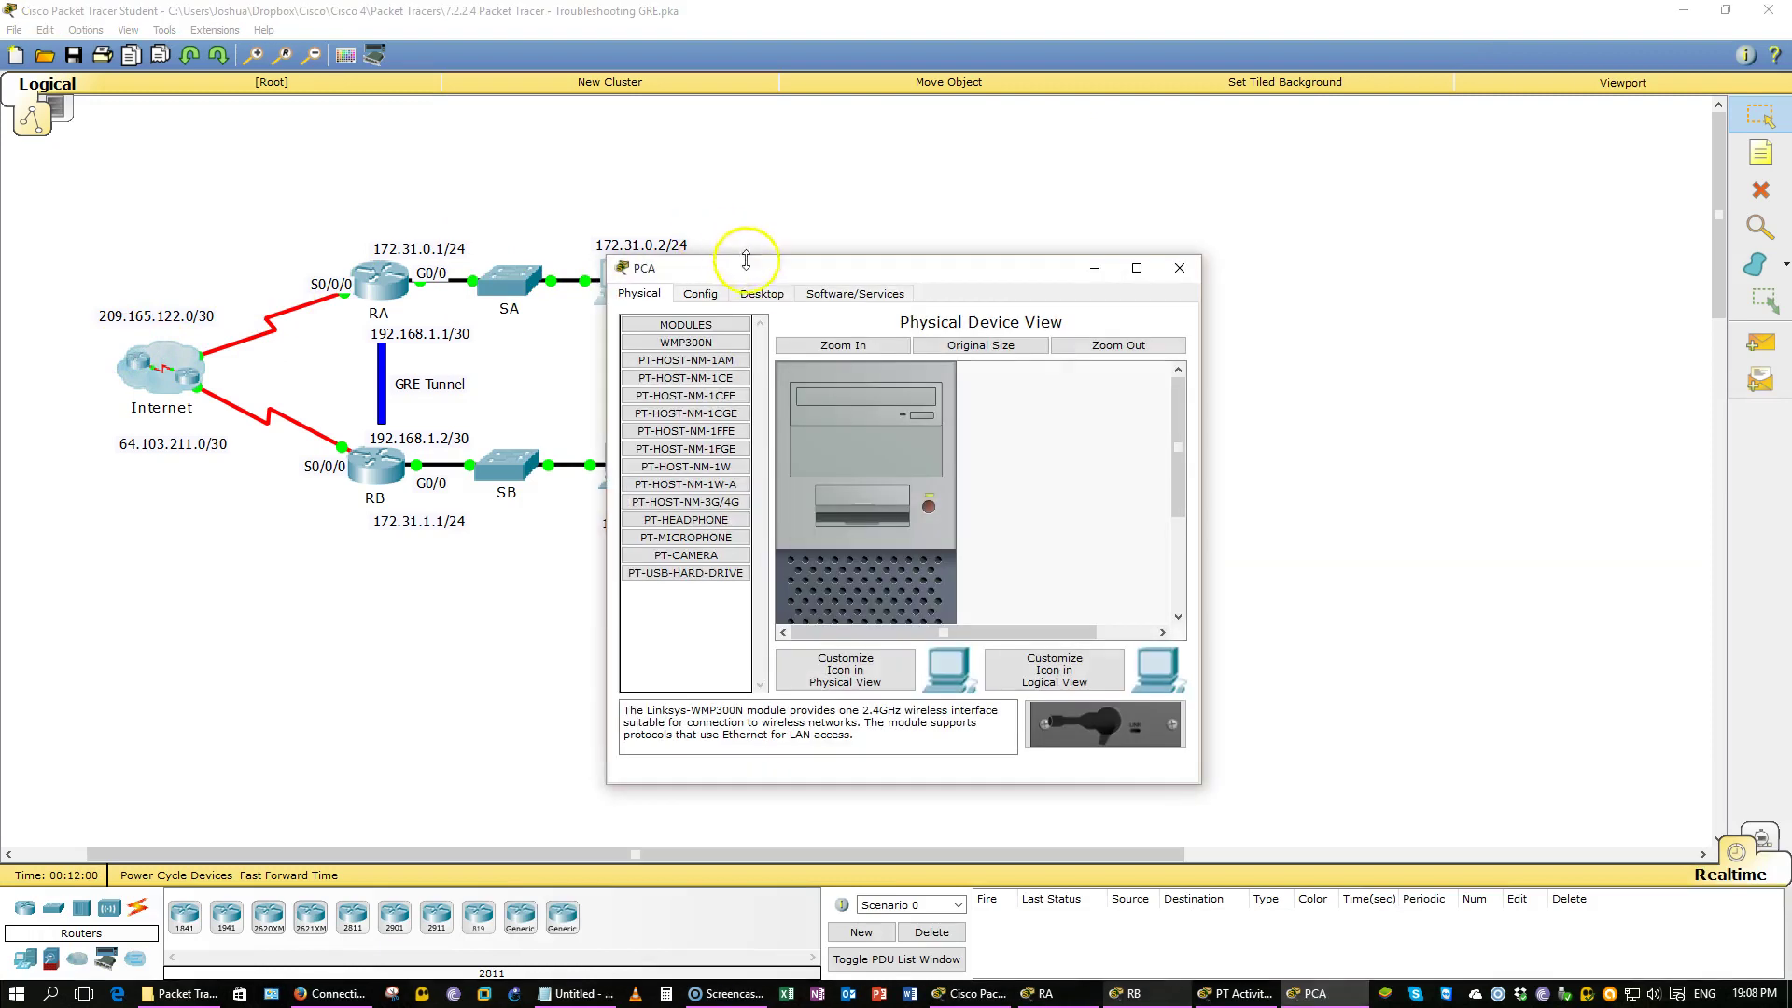
left_click_drag(745, 266, 1060, 221)
left_click(1076, 248)
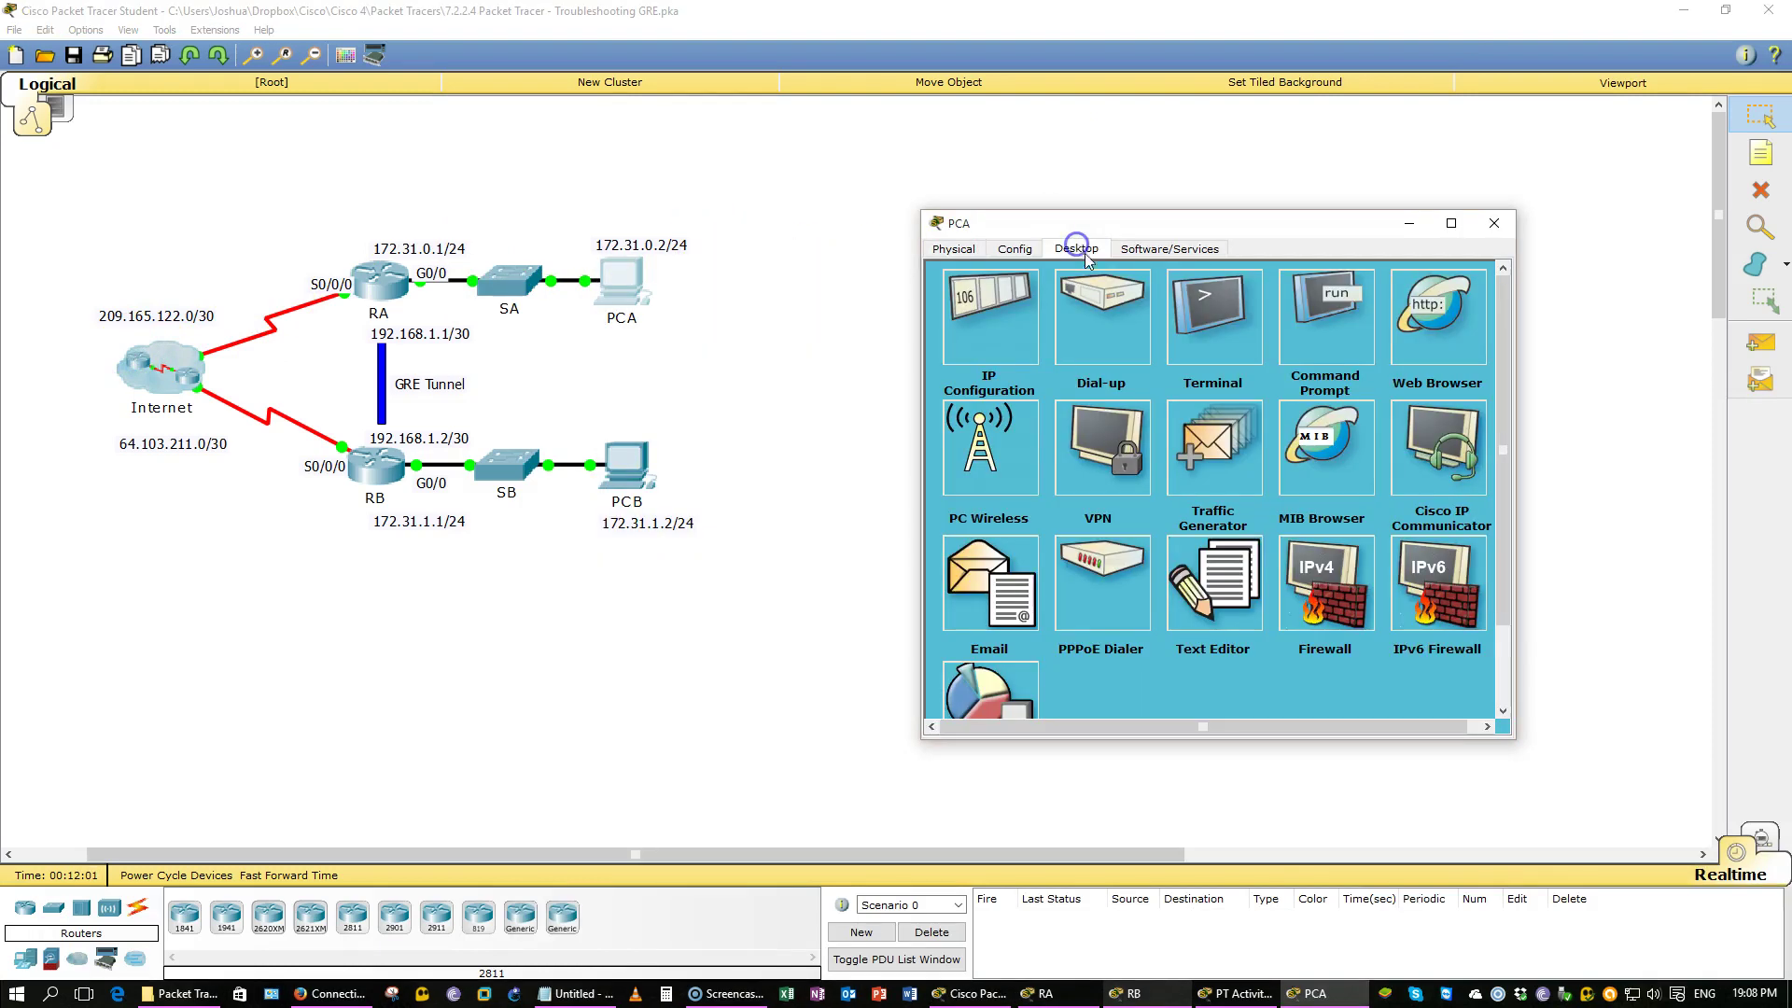
left_click(1325, 313)
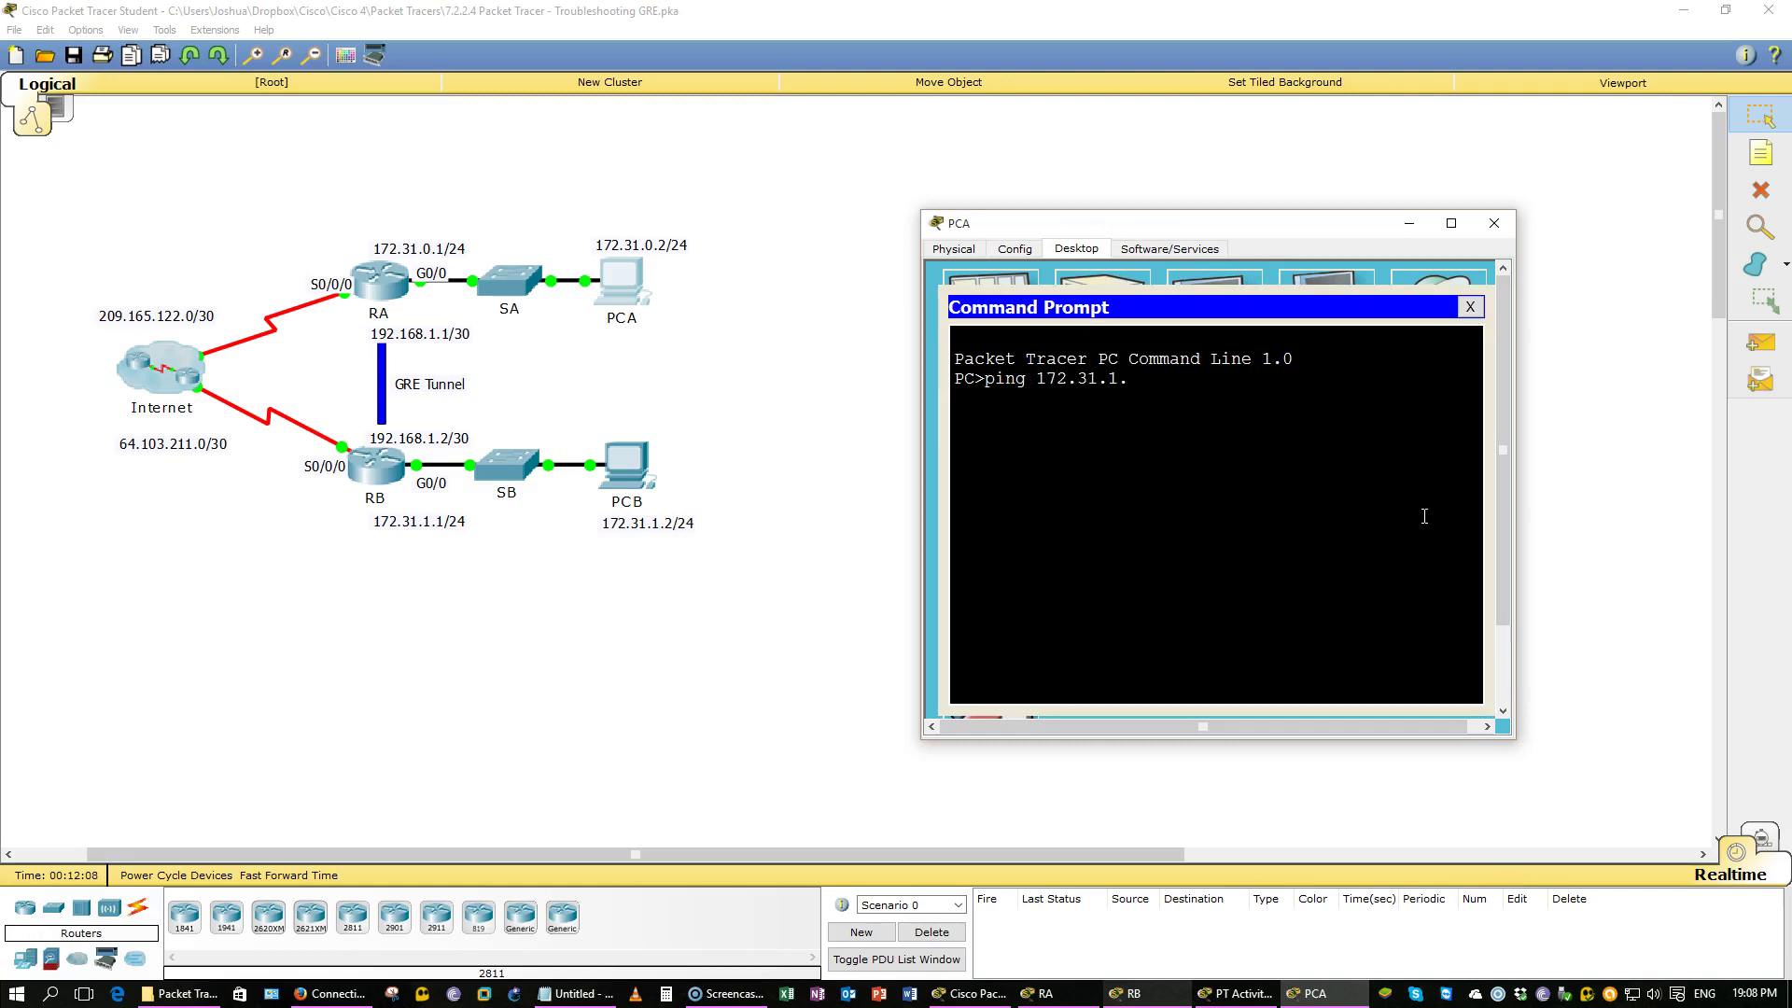
type("2")
key("Return")
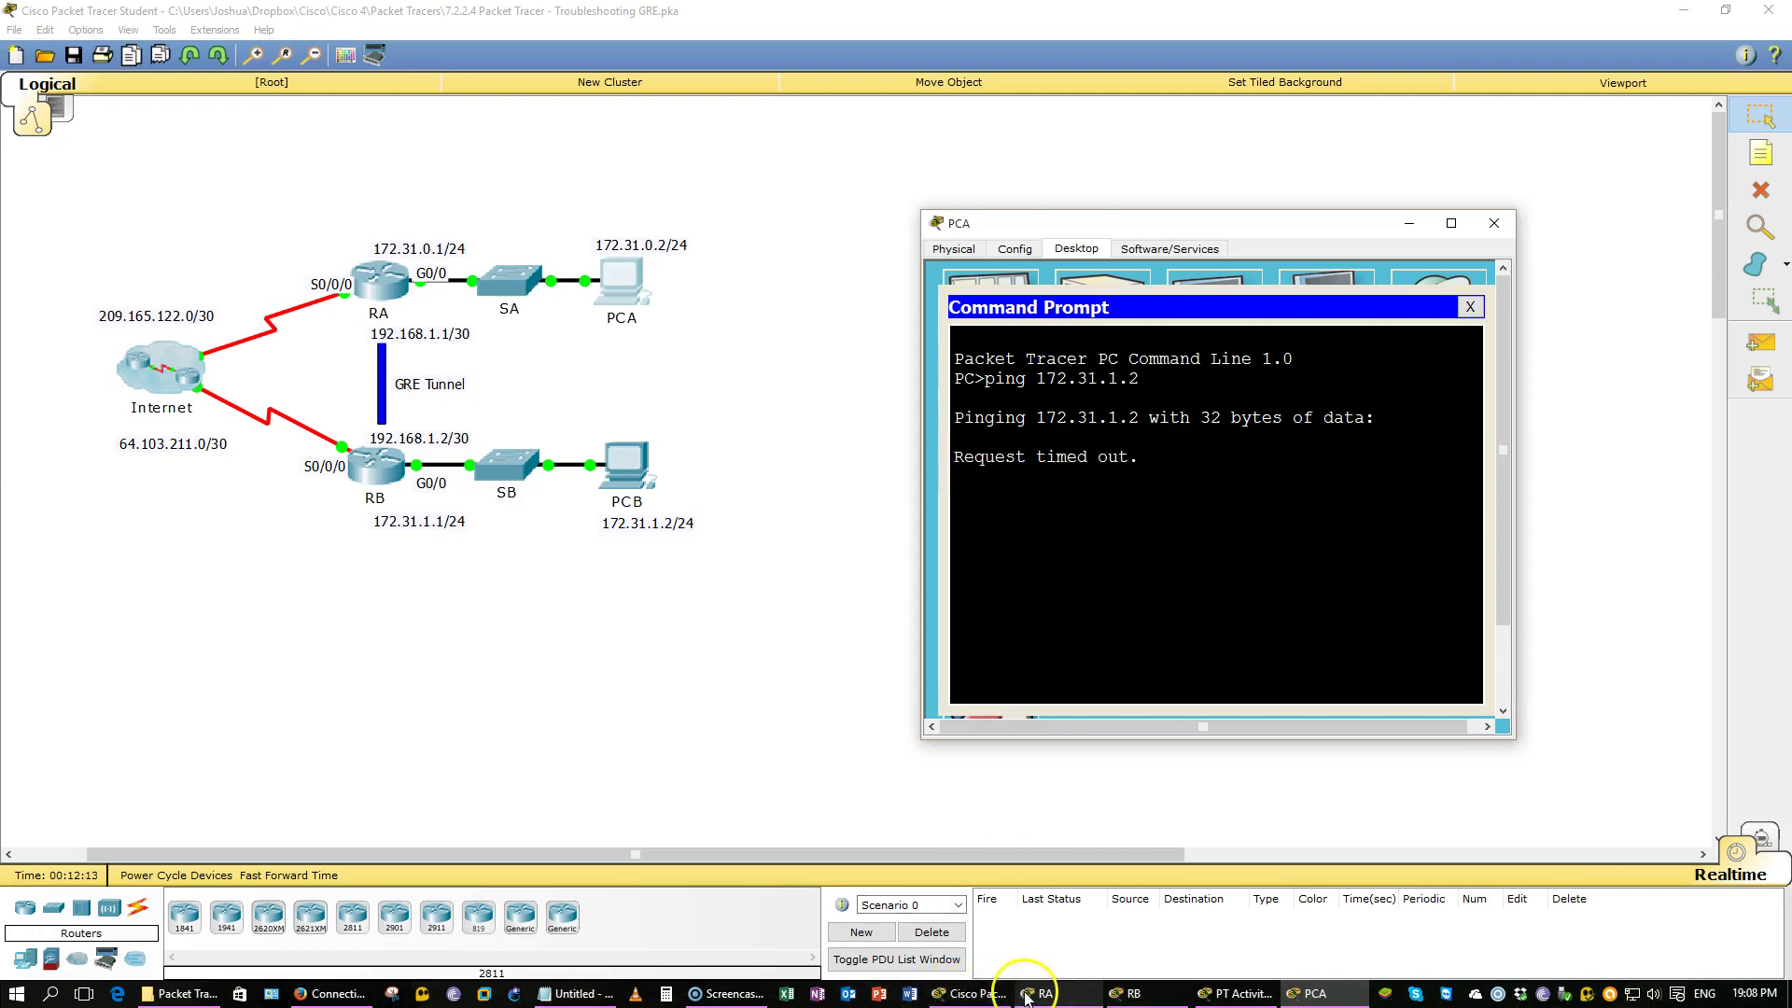
mouse_move(1026, 996)
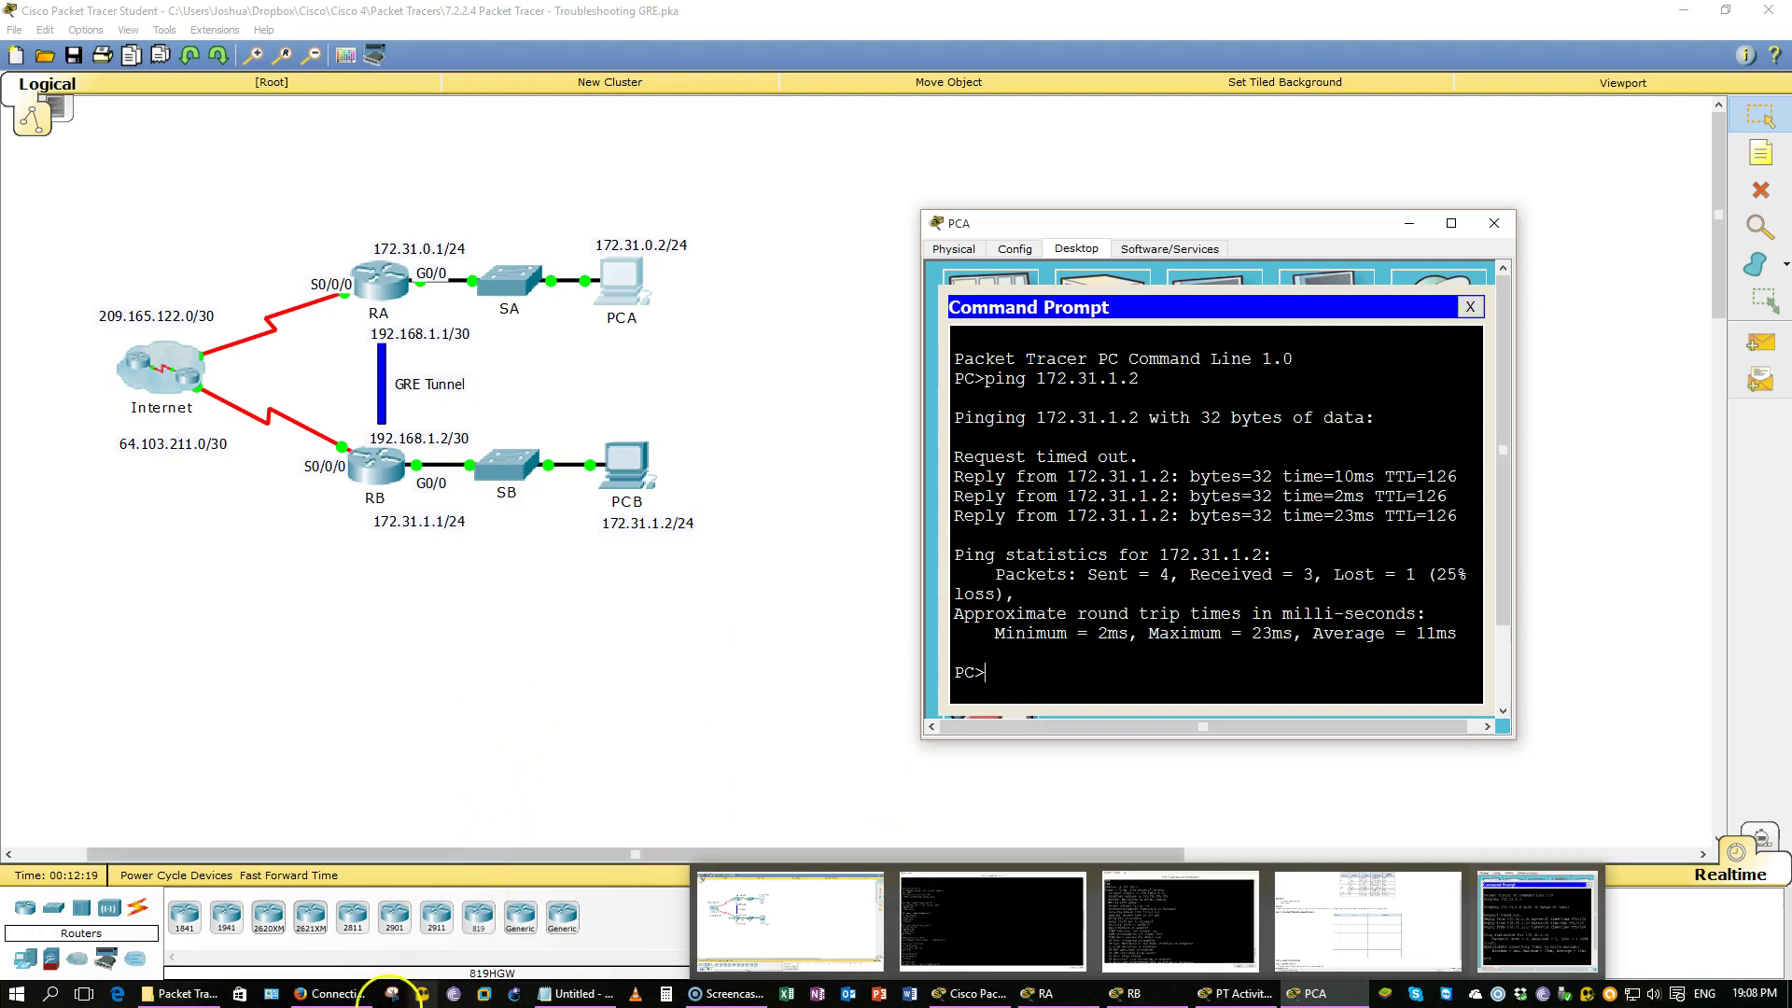
Step: Read Step 2 in the activity instructions, then hide them again
left_click(975, 993)
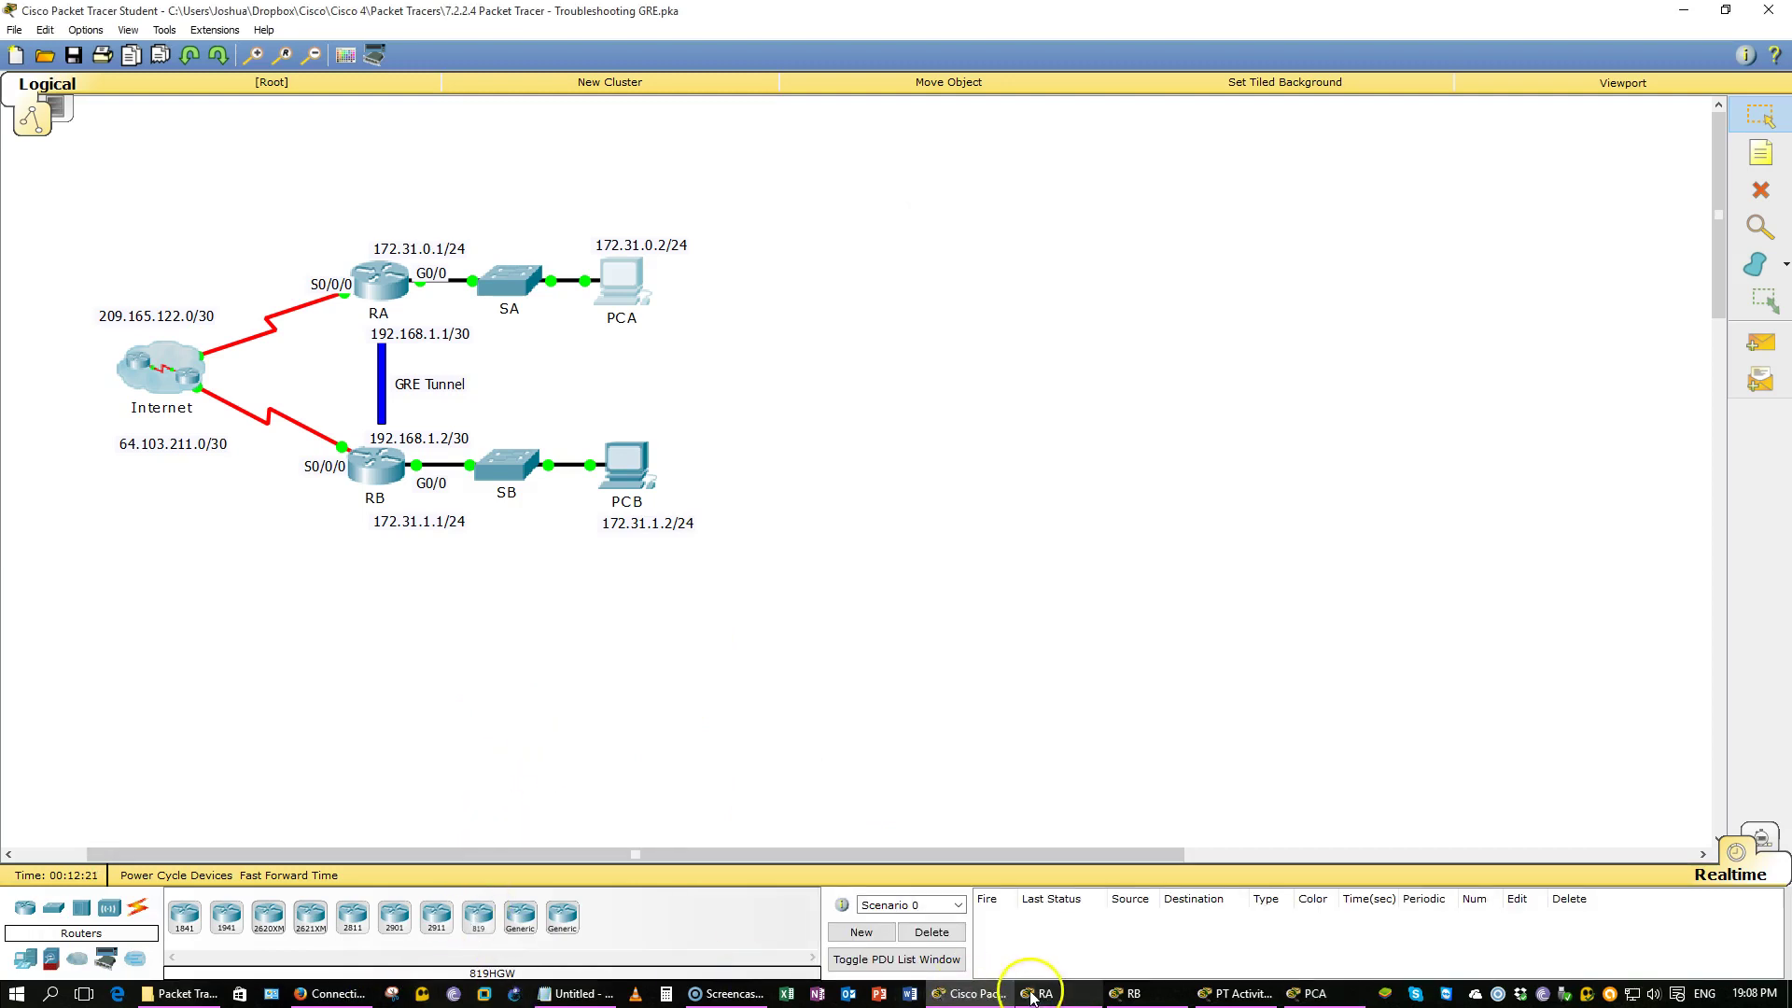
left_click(1230, 987)
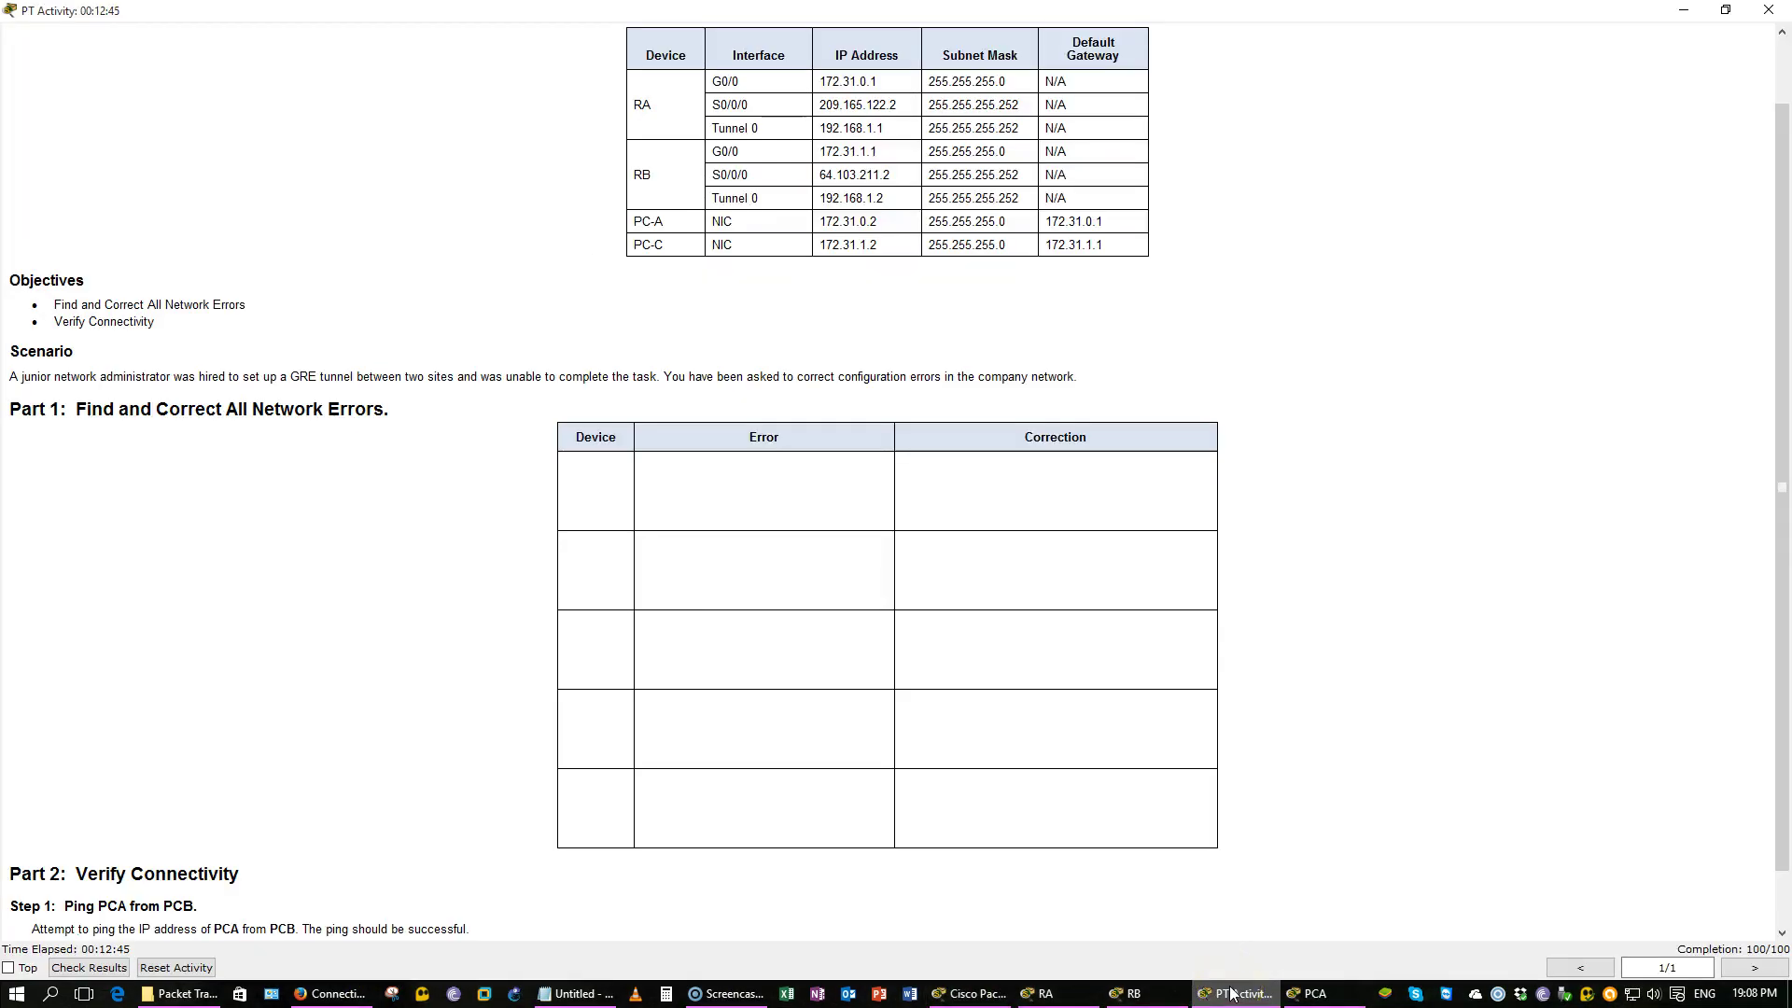
scroll(1111, 625, "down", 1)
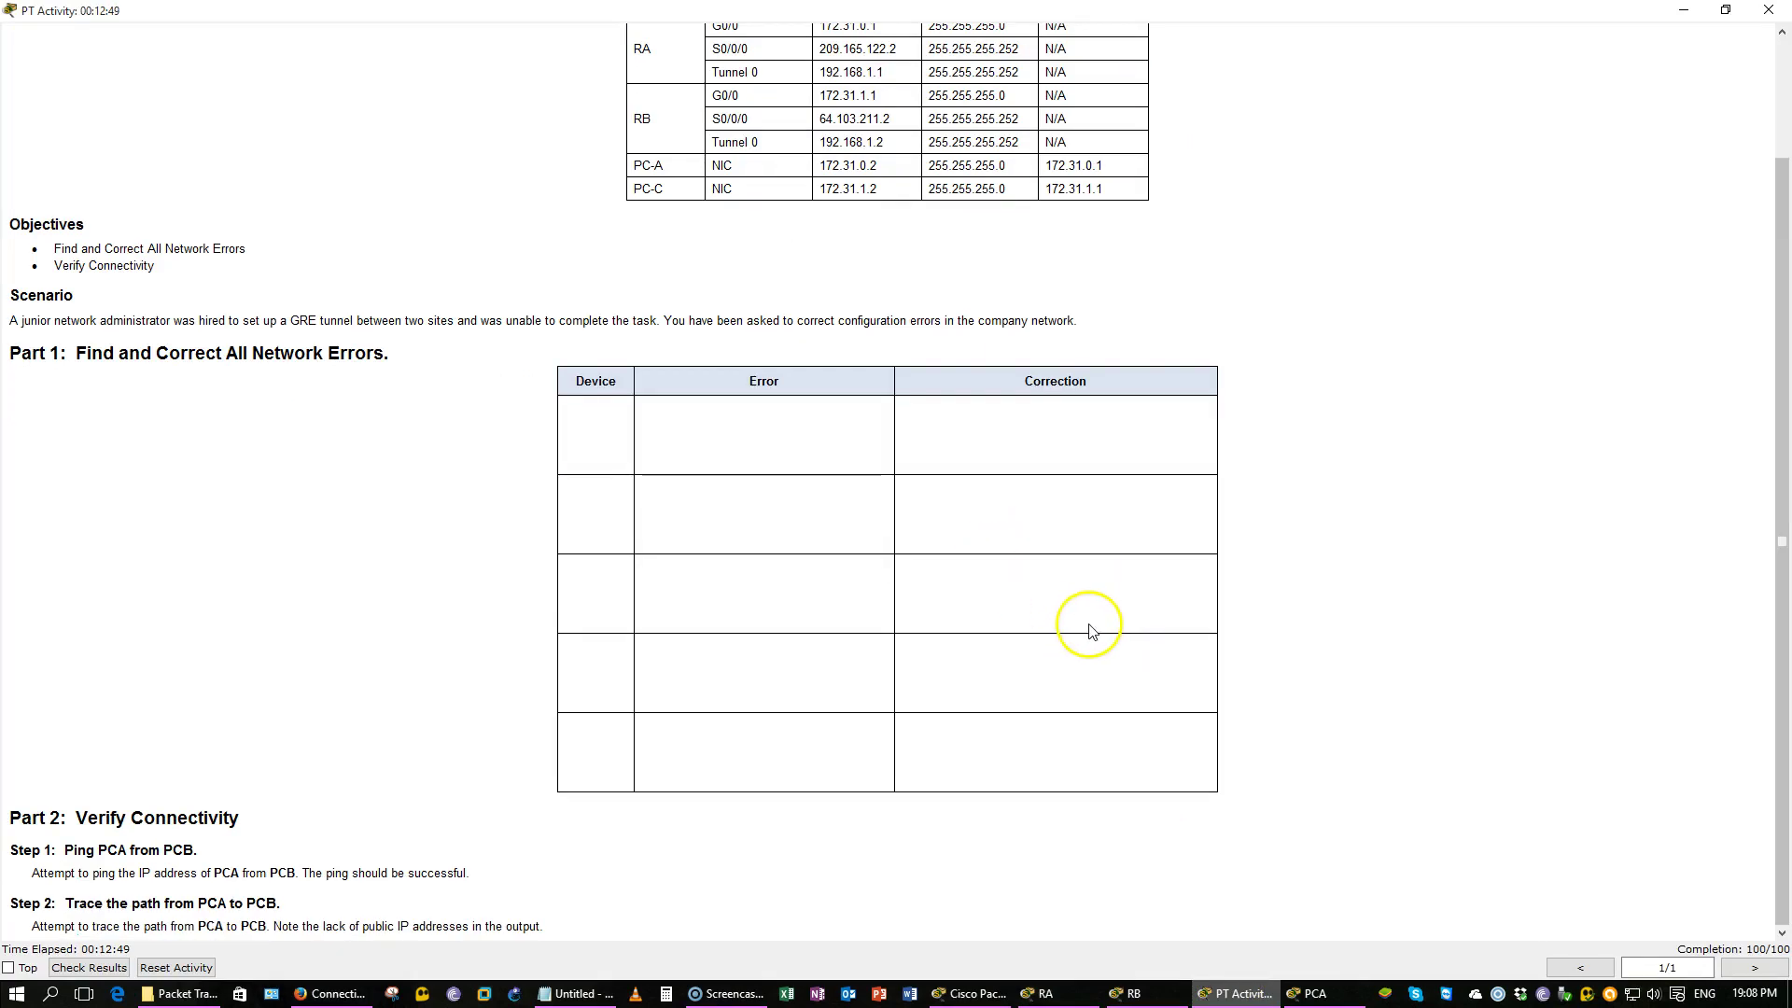
left_click(1684, 9)
Step: Run tracert 172.31.1.2 on PCA, completing in three hops via tunnel address 192.168.1.2
left_click(1343, 995)
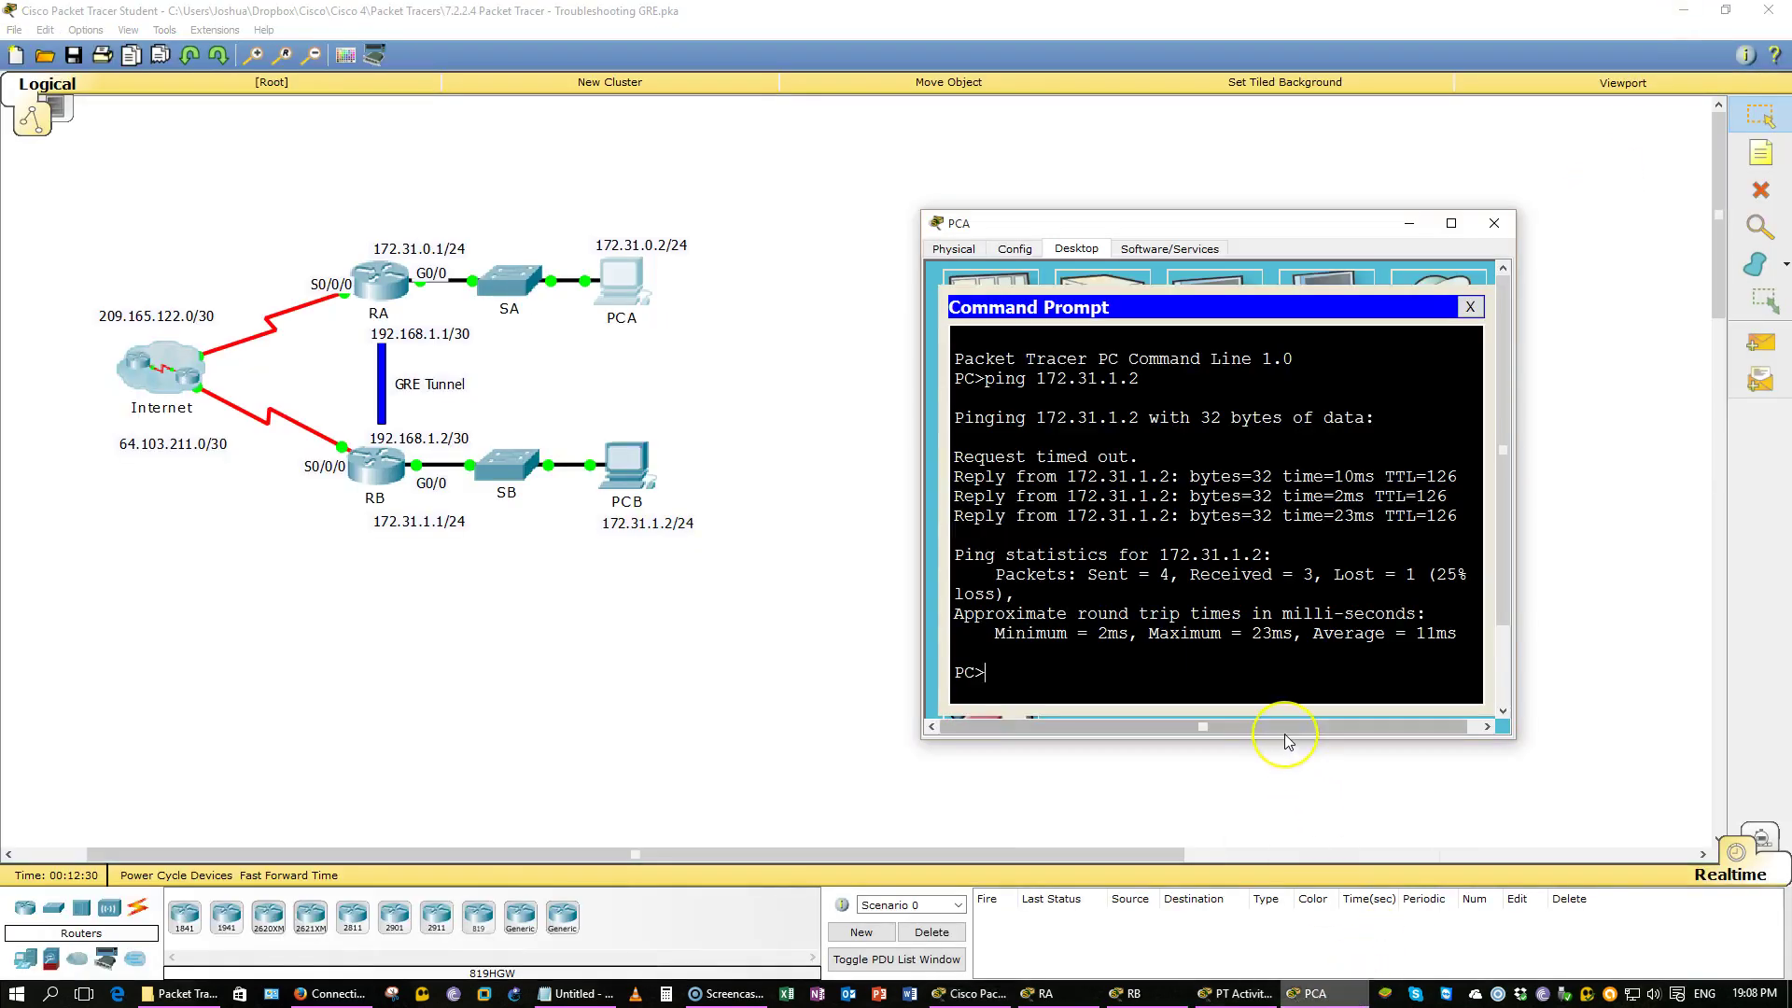
type("tracert")
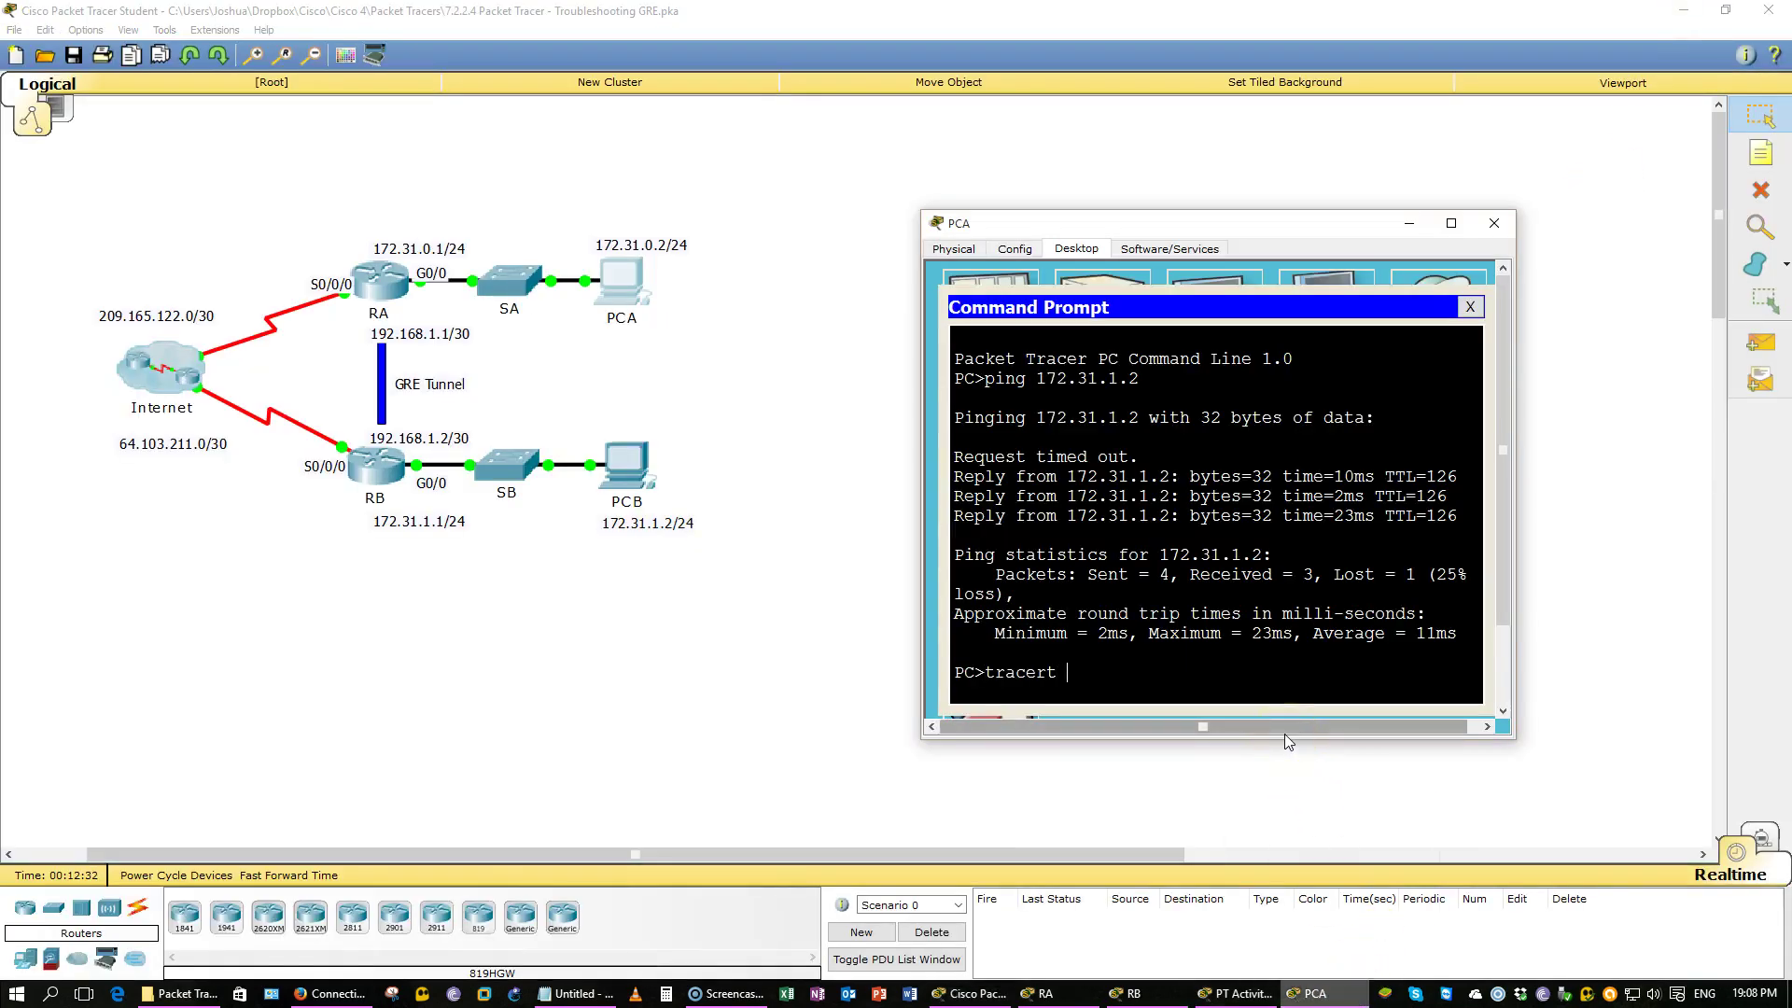
type(" 172.31.1.2")
key("Return")
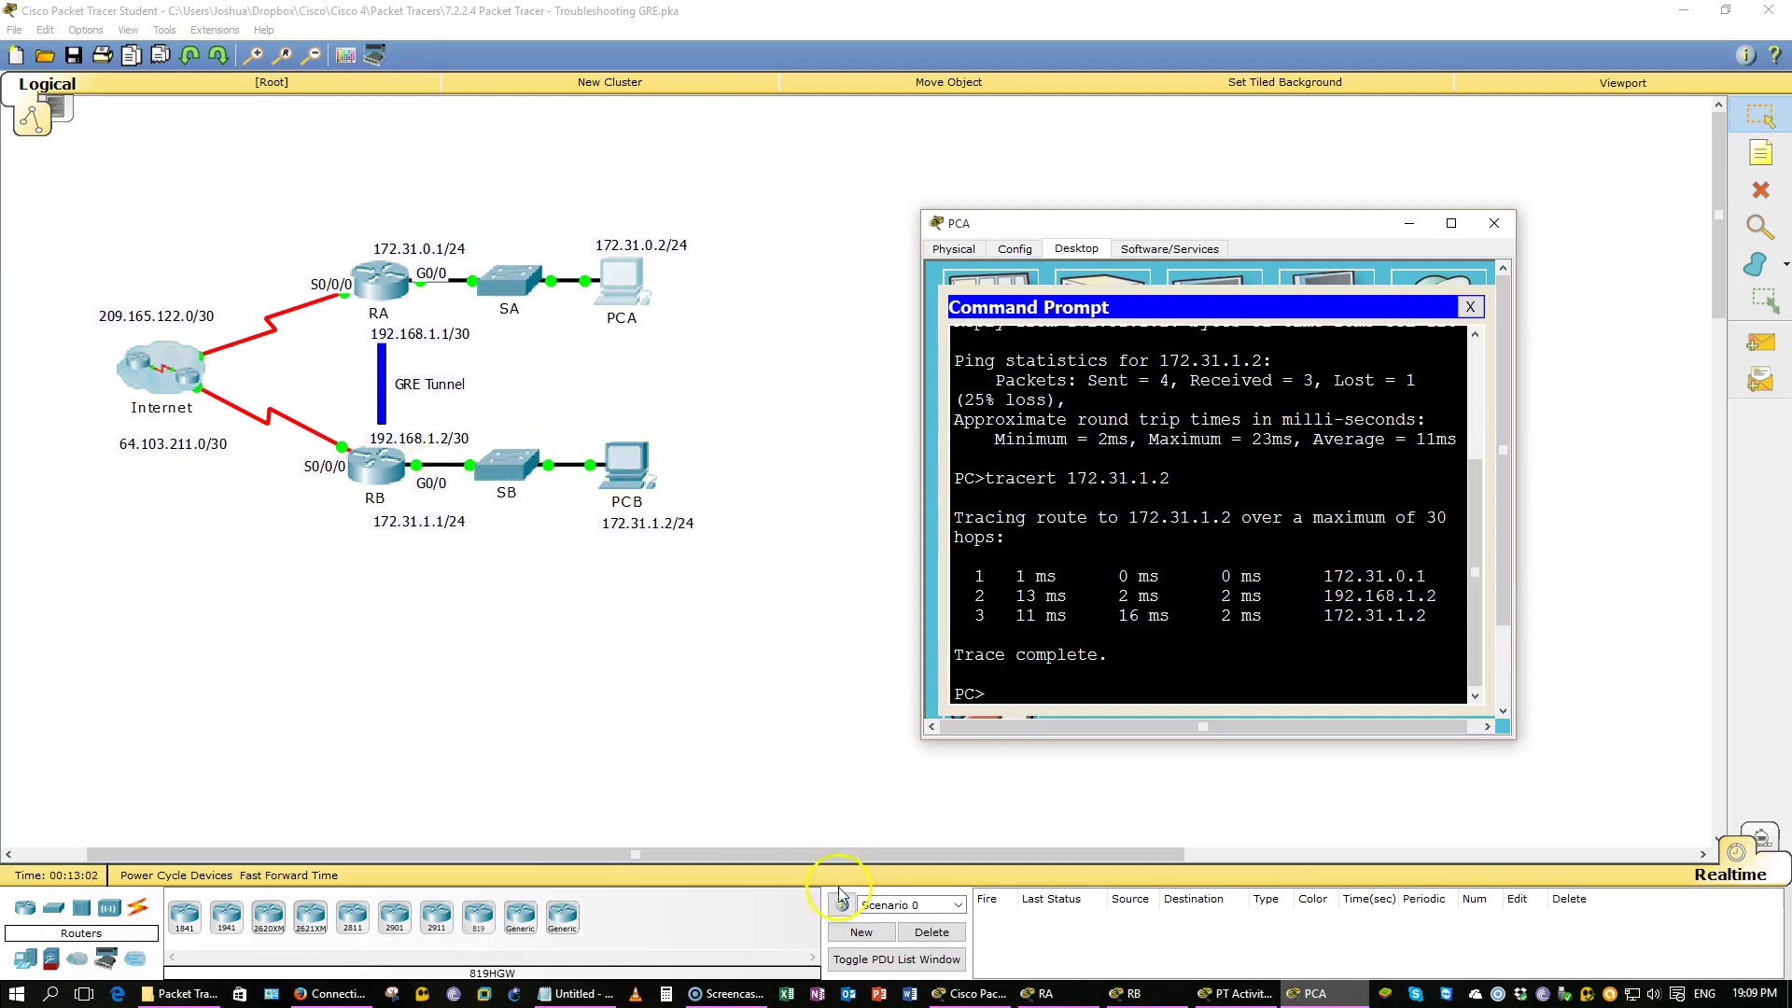
Step: Bring the Notepad GRE notes with the four tunnel steps forward, cursor below the title
left_click(149, 625)
left_click_drag(273, 543, 113, 172)
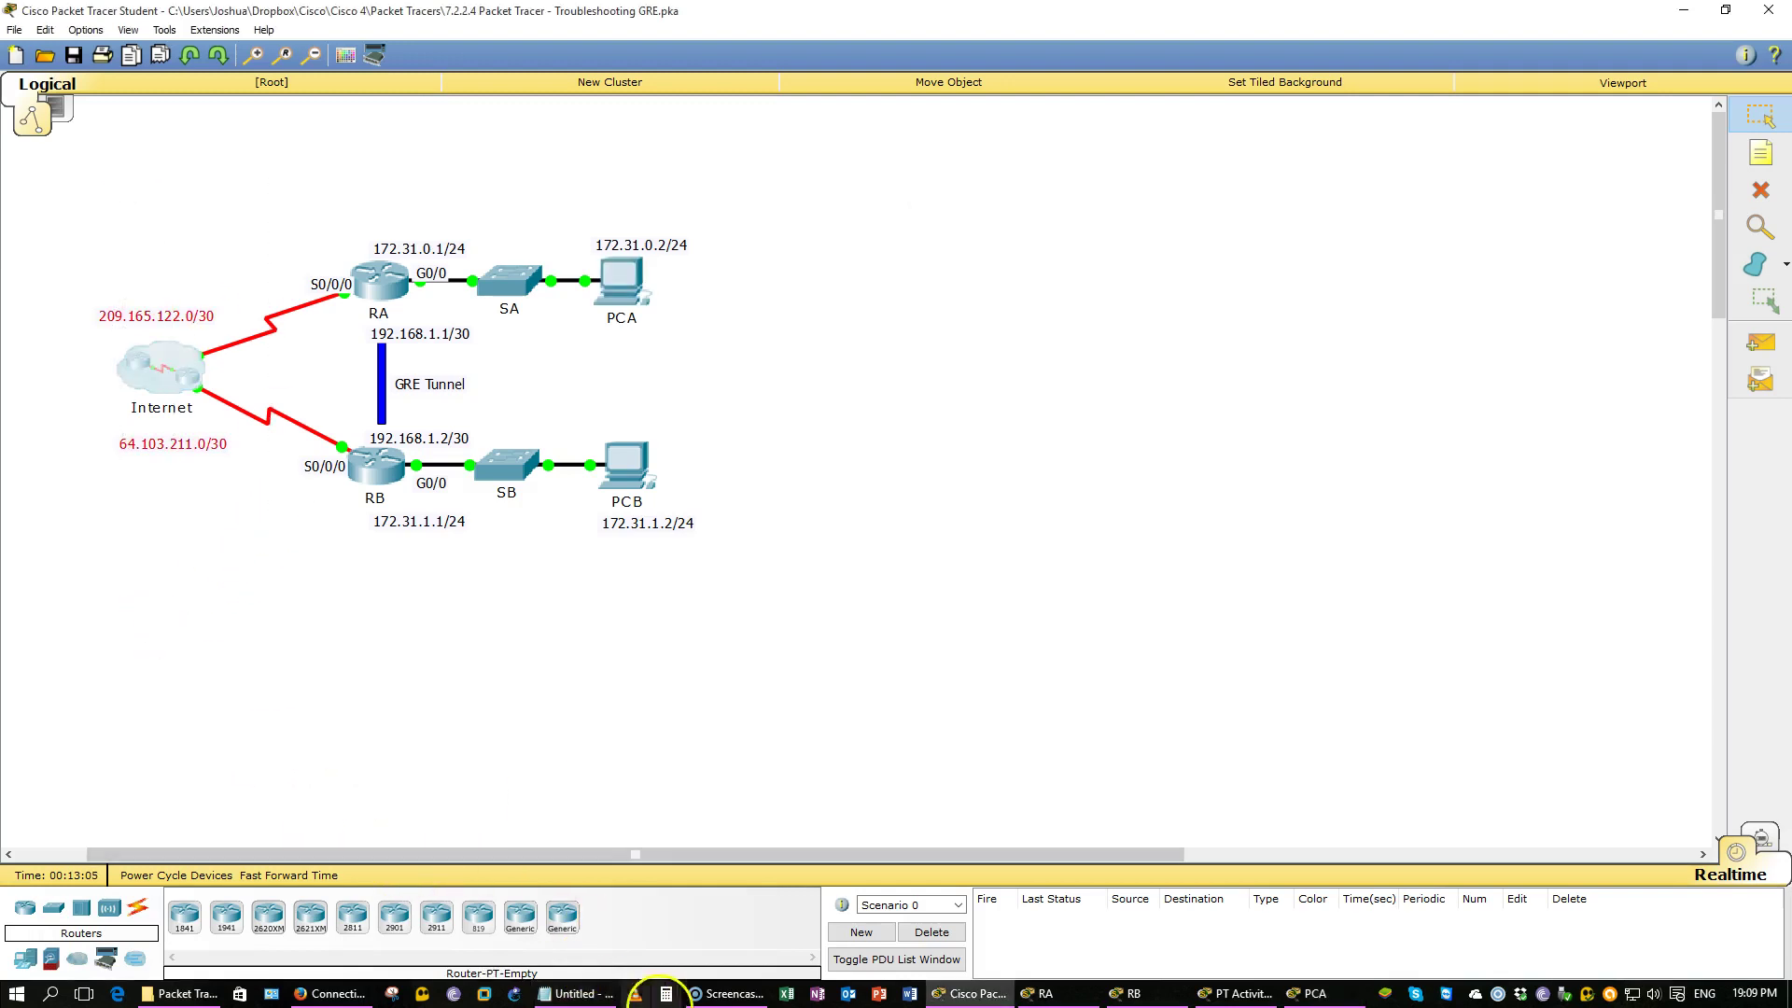
left_click(574, 993)
left_click(878, 339)
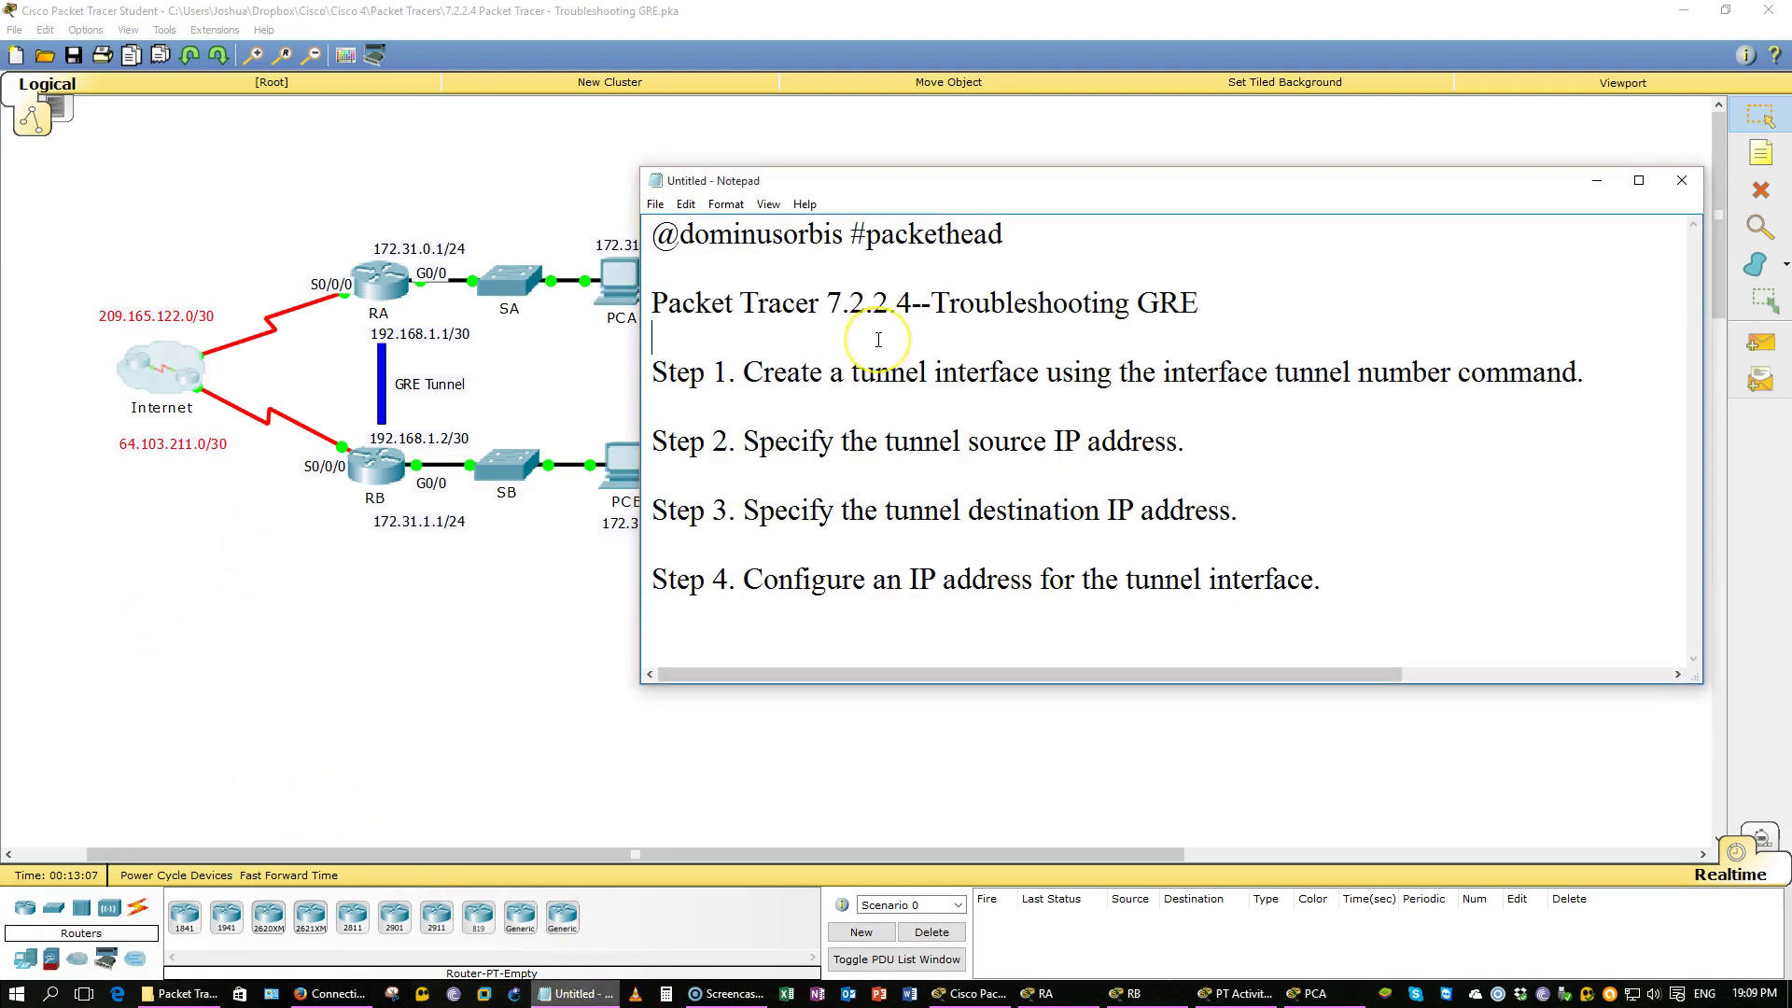